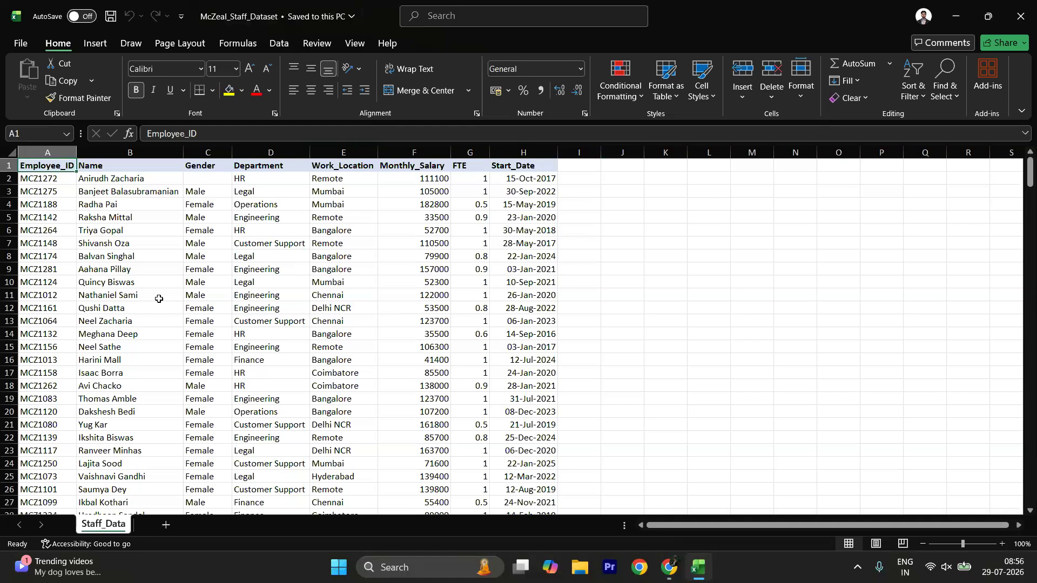
- Examine the Employee_ID, Name, Gender, Department, Work_Location and Monthly_Salary columns of the staff dataset
{"action": "left_click", "coordinate": [87, 267]}
{"action": "left_click", "coordinate": [46, 154]}
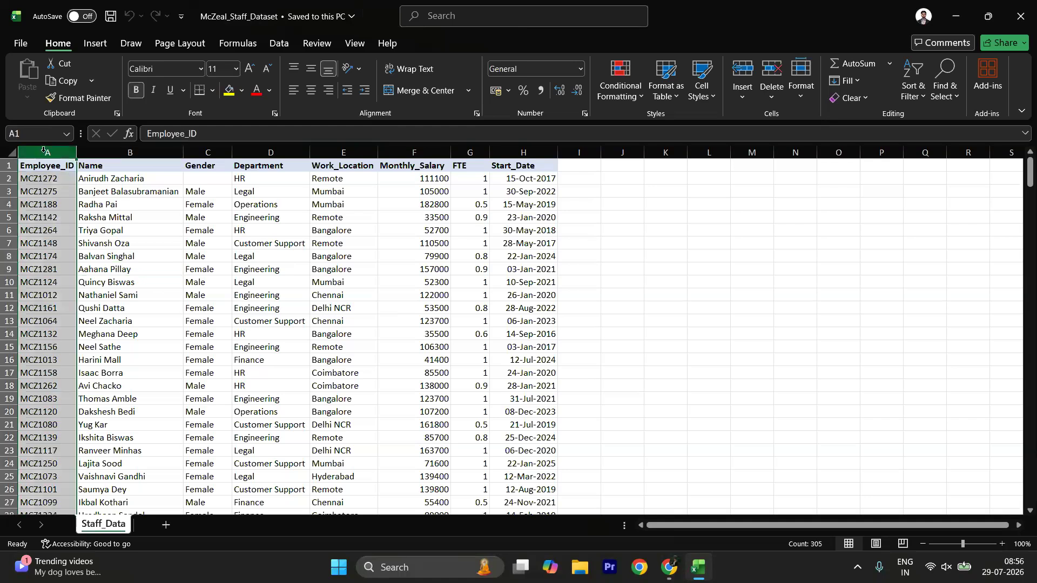
{"action": "left_click", "coordinate": [107, 160]}
{"action": "left_click", "coordinate": [130, 149]}
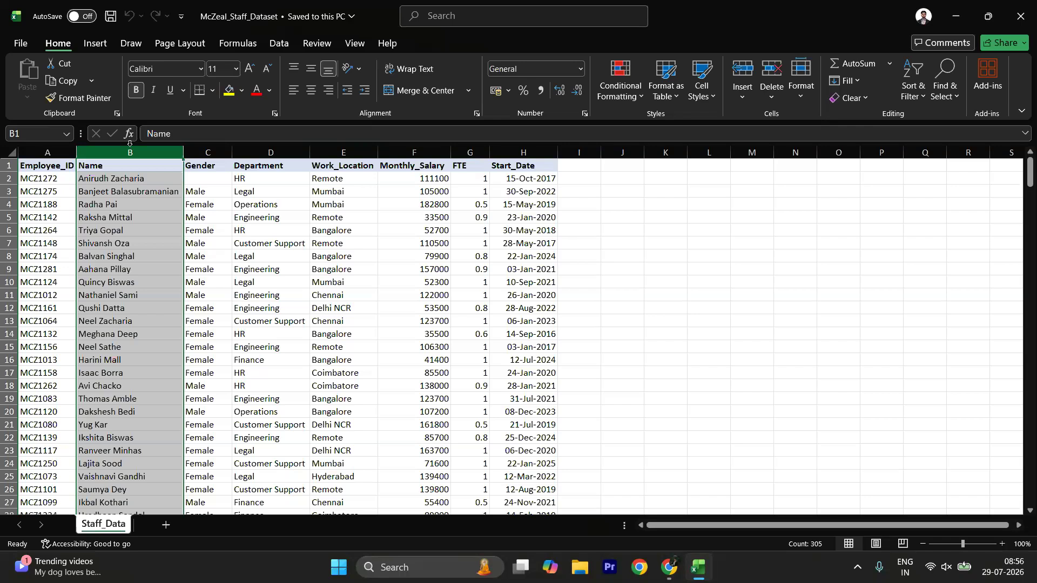
{"action": "left_click", "coordinate": [207, 152]}
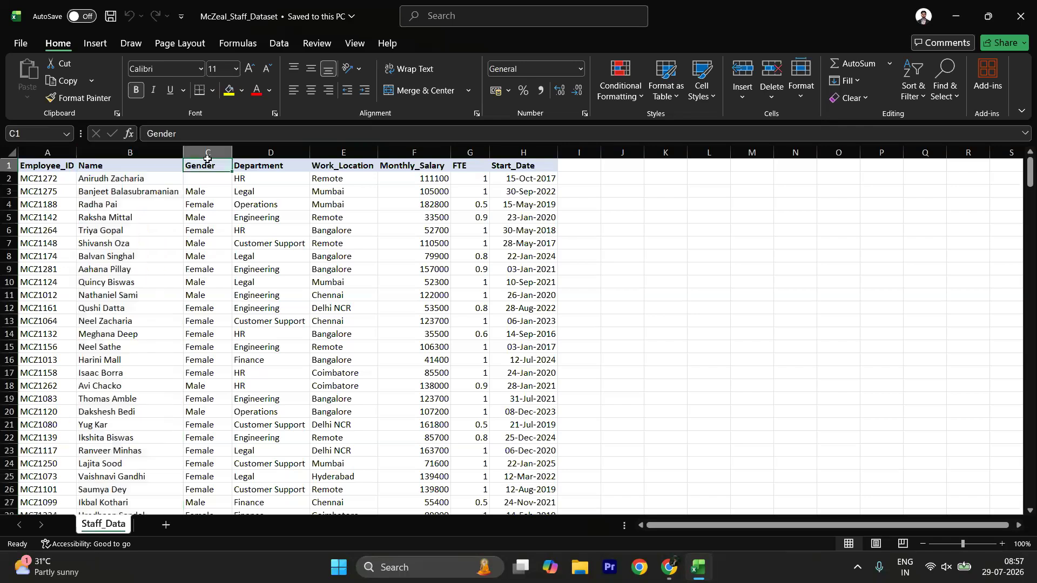
{"action": "left_click", "coordinate": [59, 154]}
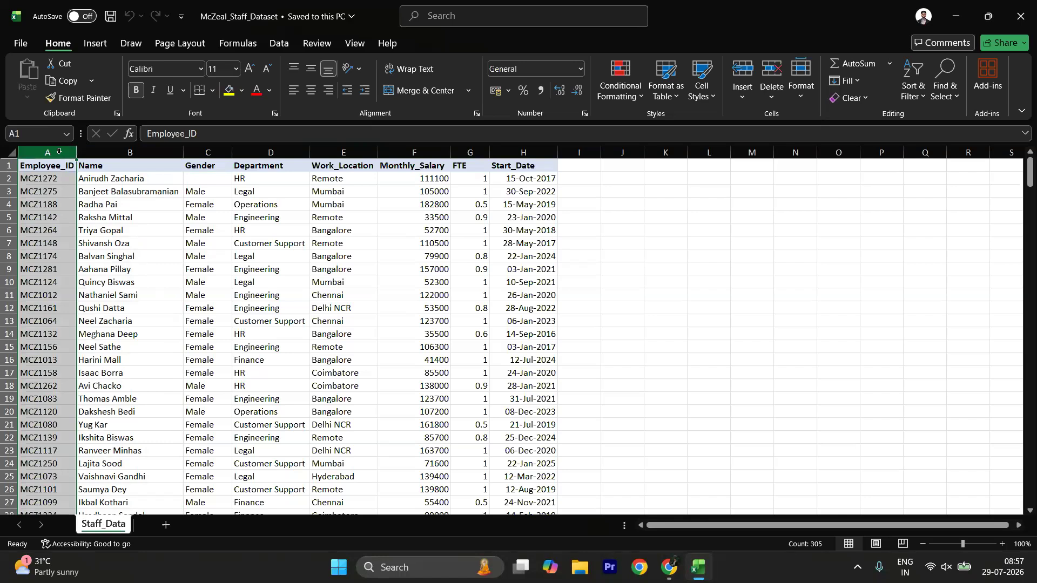
{"action": "left_click_drag", "start_coordinate": [127, 231], "coordinate": [130, 154]}
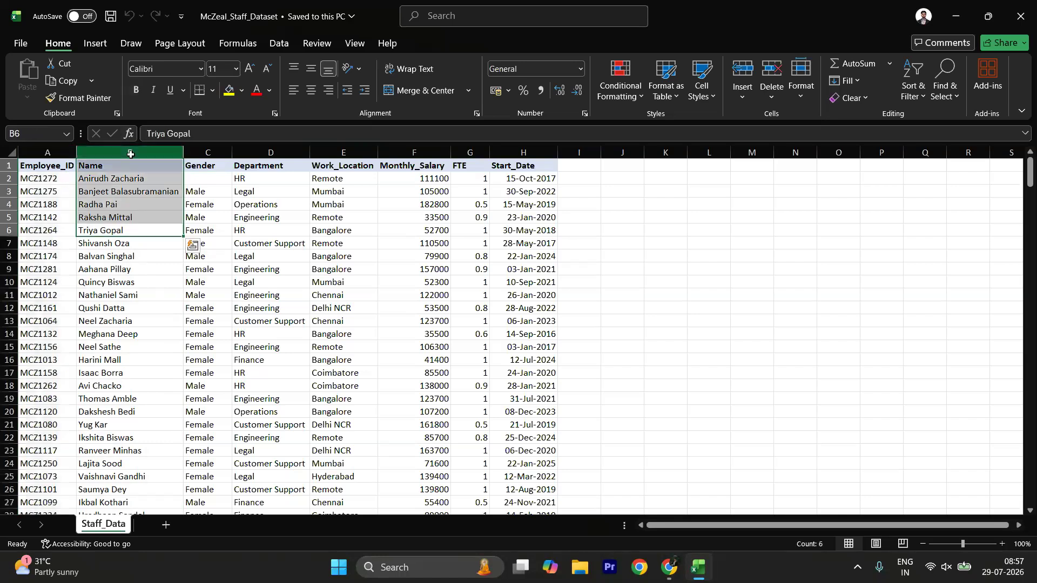
{"action": "left_click", "coordinate": [130, 154]}
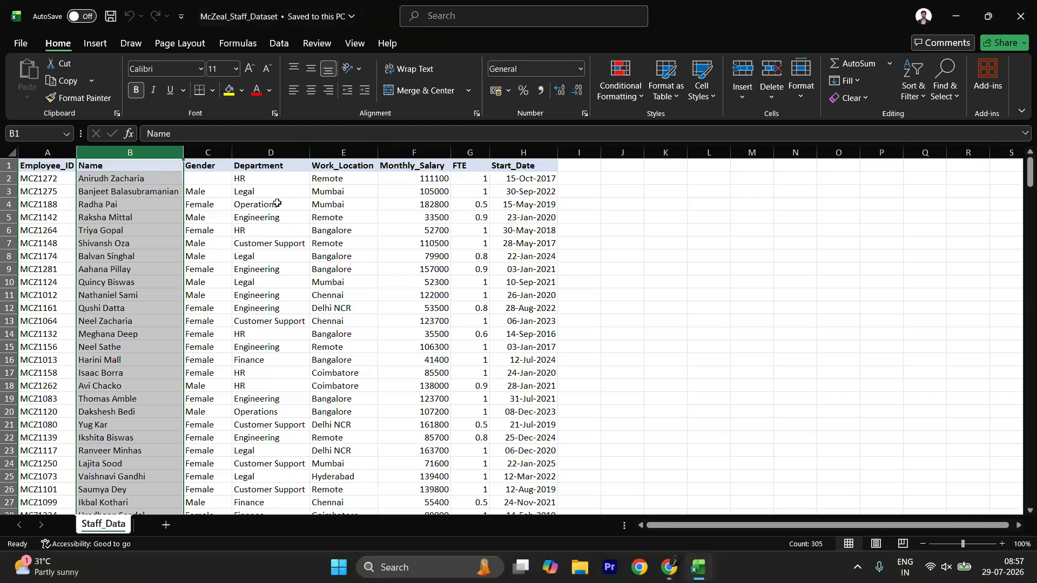
{"action": "left_click", "coordinate": [271, 152]}
{"action": "left_click", "coordinate": [341, 151]}
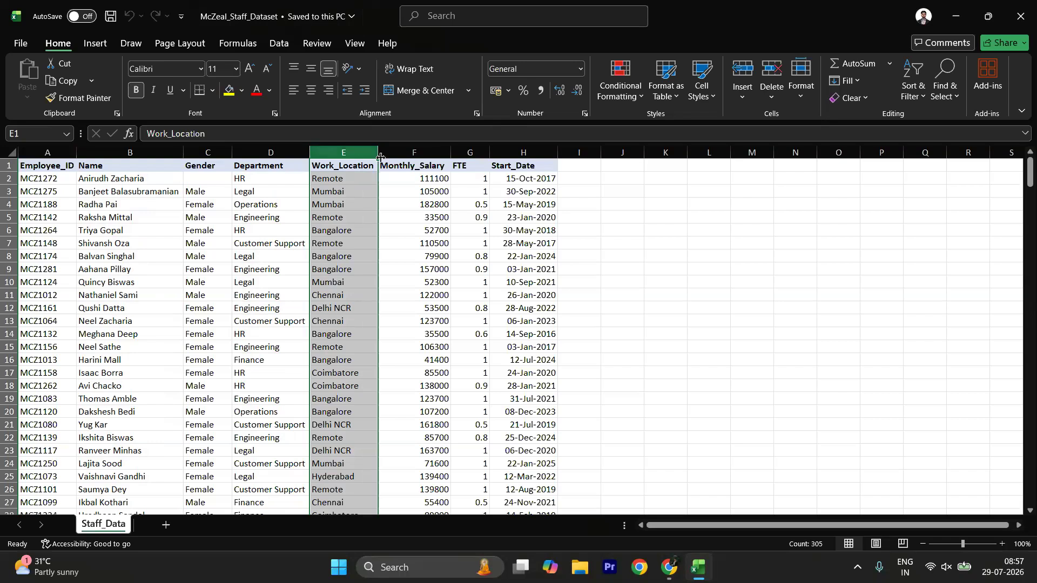
{"action": "left_click", "coordinate": [415, 152]}
{"action": "left_click_drag", "start_coordinate": [102, 153], "coordinate": [14, 147]}
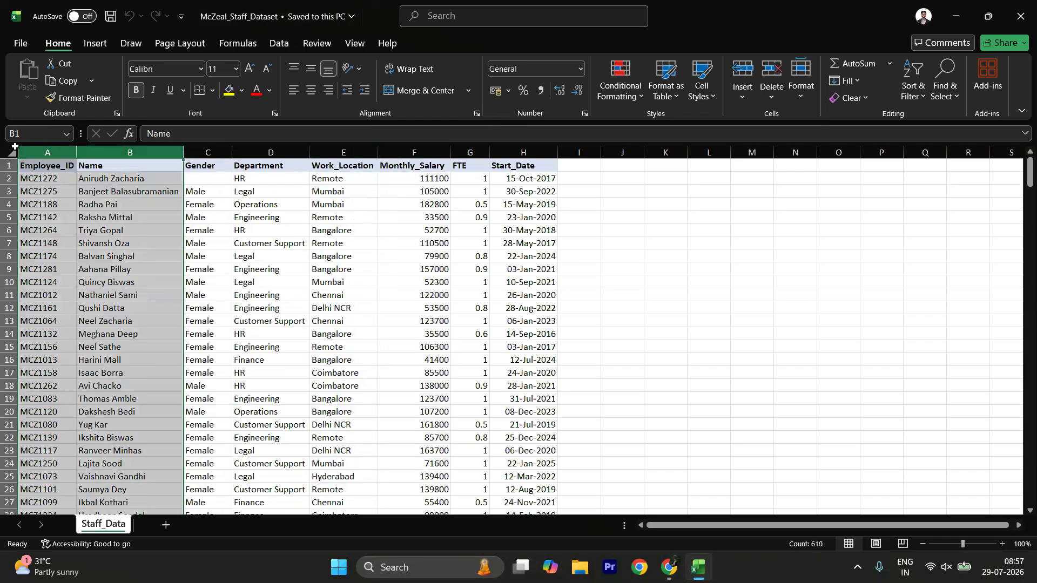
- Add a filter to the Employee_ID column only
{"action": "left_click", "coordinate": [47, 152]}
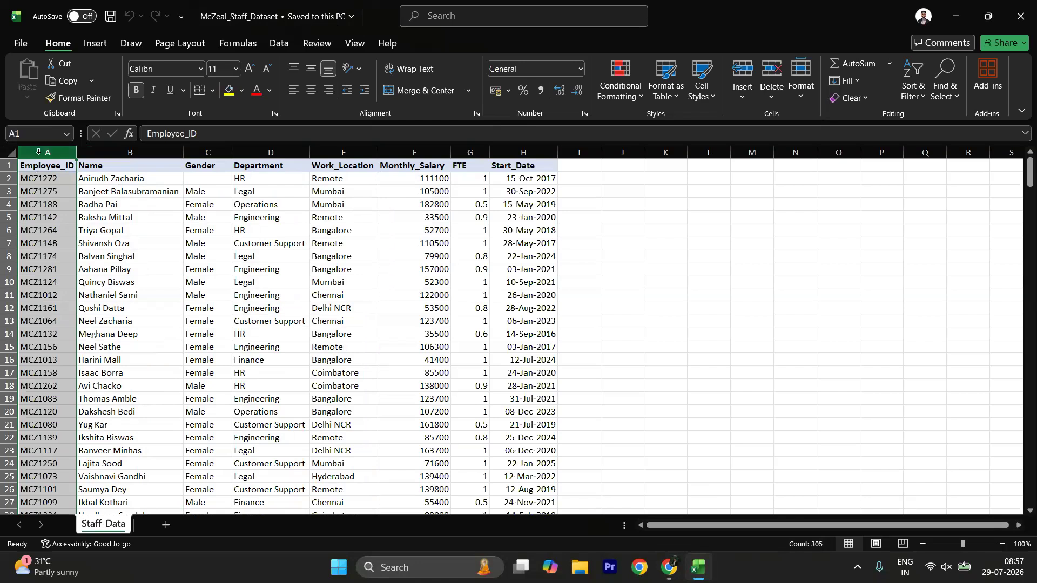
{"action": "left_click", "coordinate": [914, 87]}
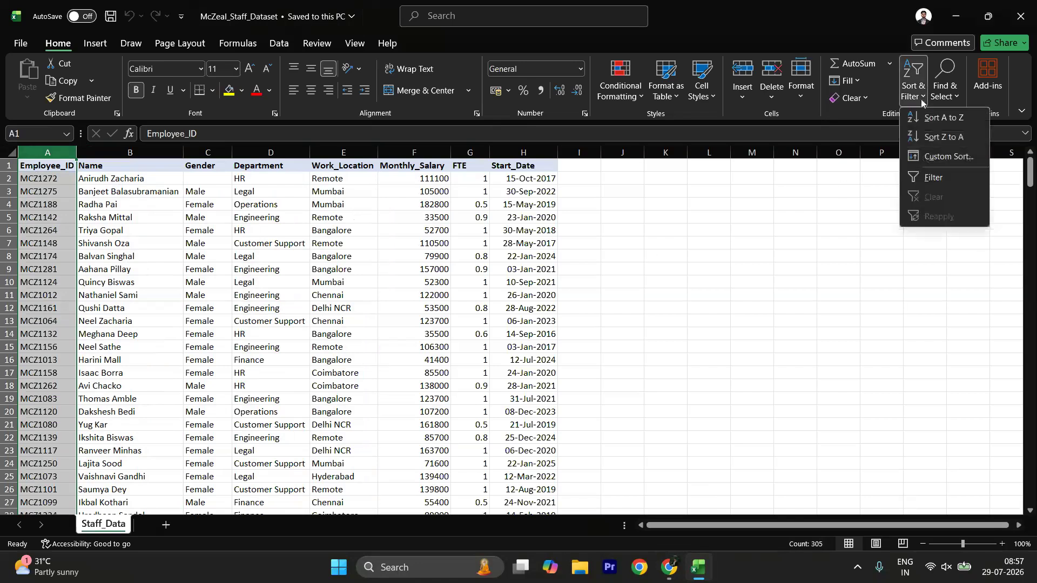
{"action": "left_click", "coordinate": [936, 176]}
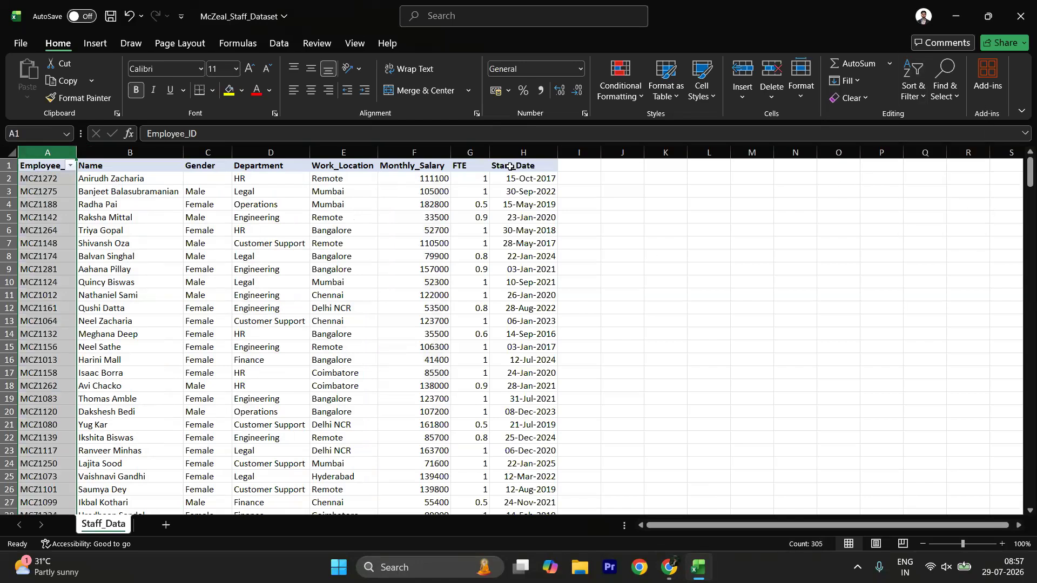
{"action": "left_click", "coordinate": [605, 204]}
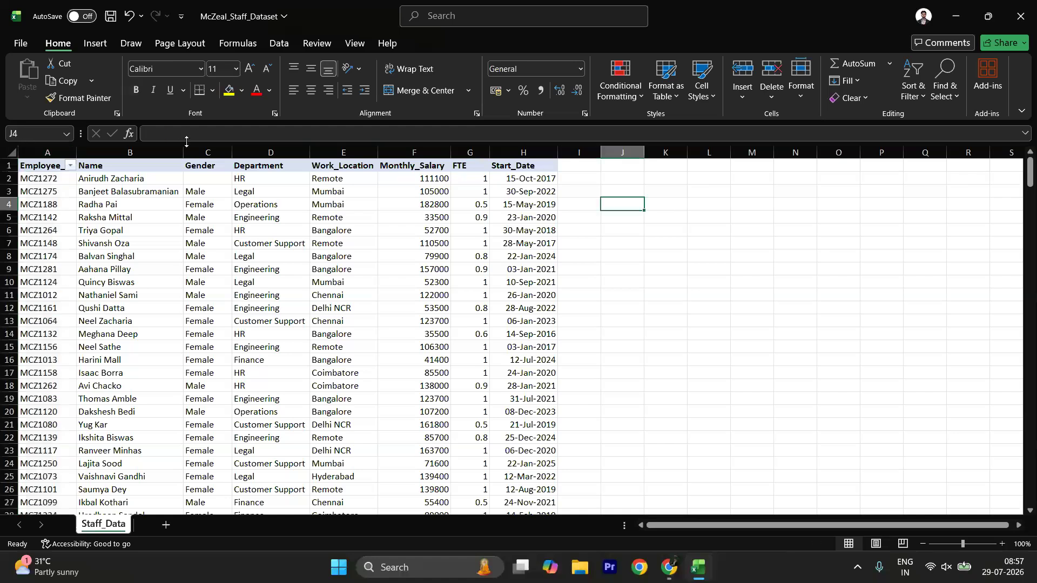
- Replace the single-column filter with filters on every header of the whole staff dataset
{"action": "left_click", "coordinate": [5, 149]}
{"action": "left_click", "coordinate": [524, 233]}
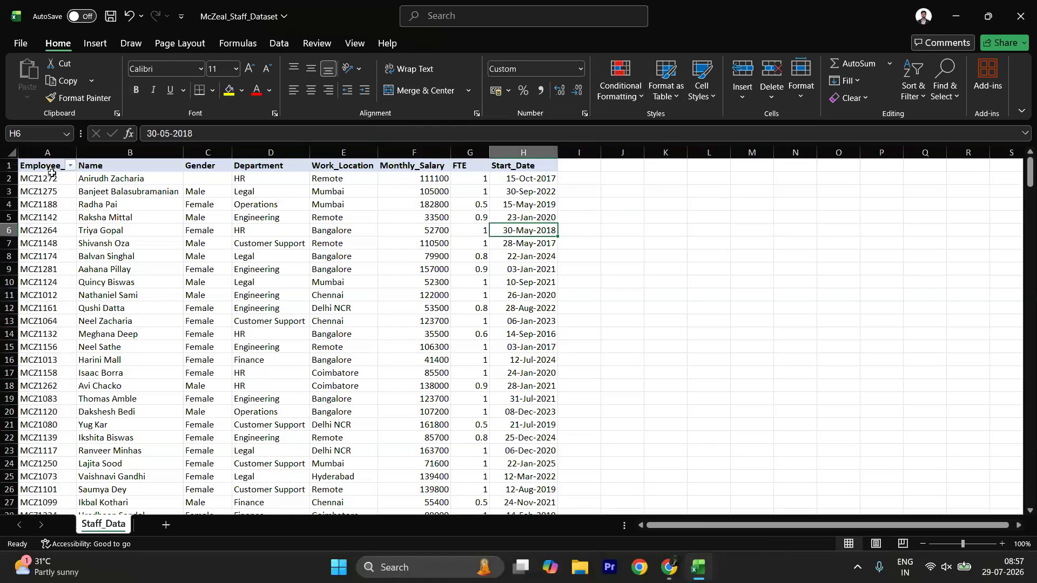
{"action": "left_click", "coordinate": [52, 177]}
{"action": "key", "text": "ctrl+a"}
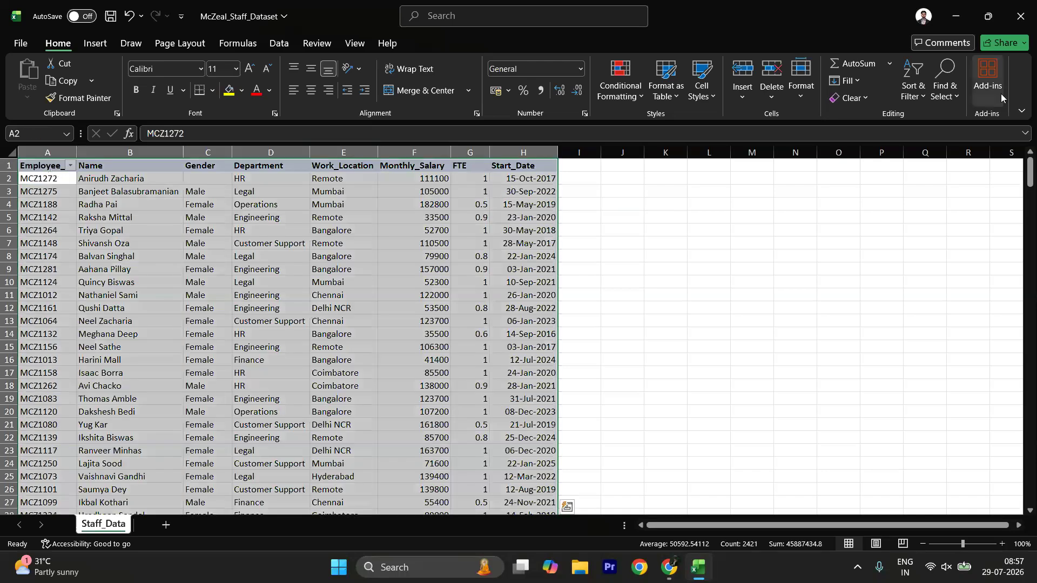
{"action": "left_click", "coordinate": [933, 101]}
{"action": "left_click", "coordinate": [916, 96]}
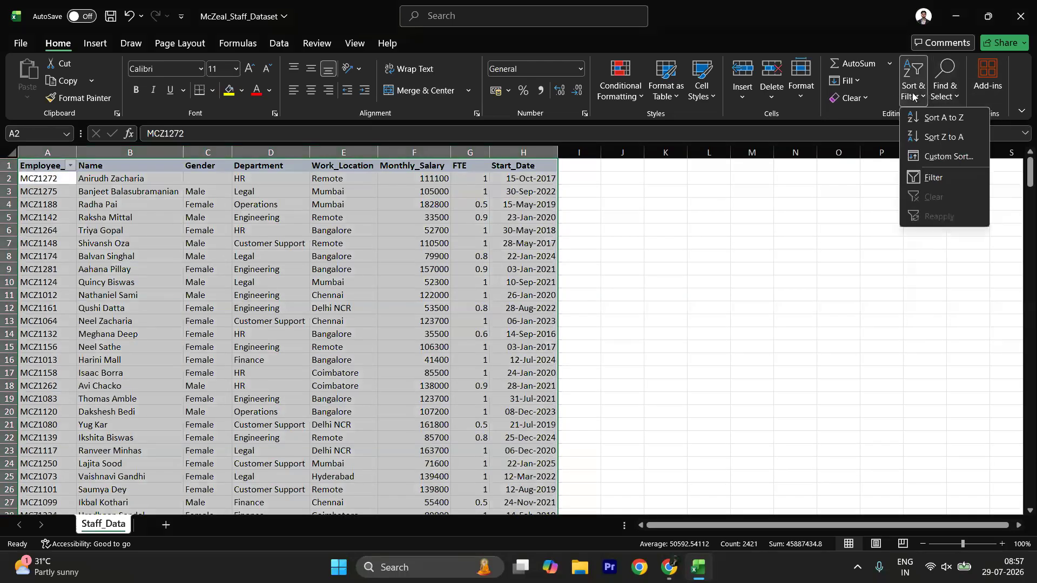
{"action": "left_click", "coordinate": [936, 173]}
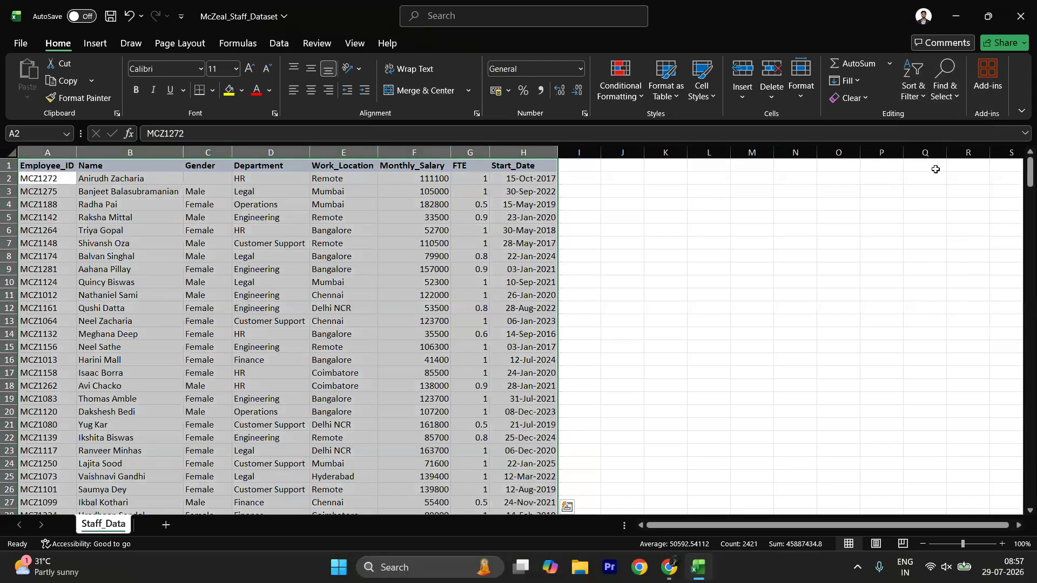
{"action": "left_click", "coordinate": [912, 93]}
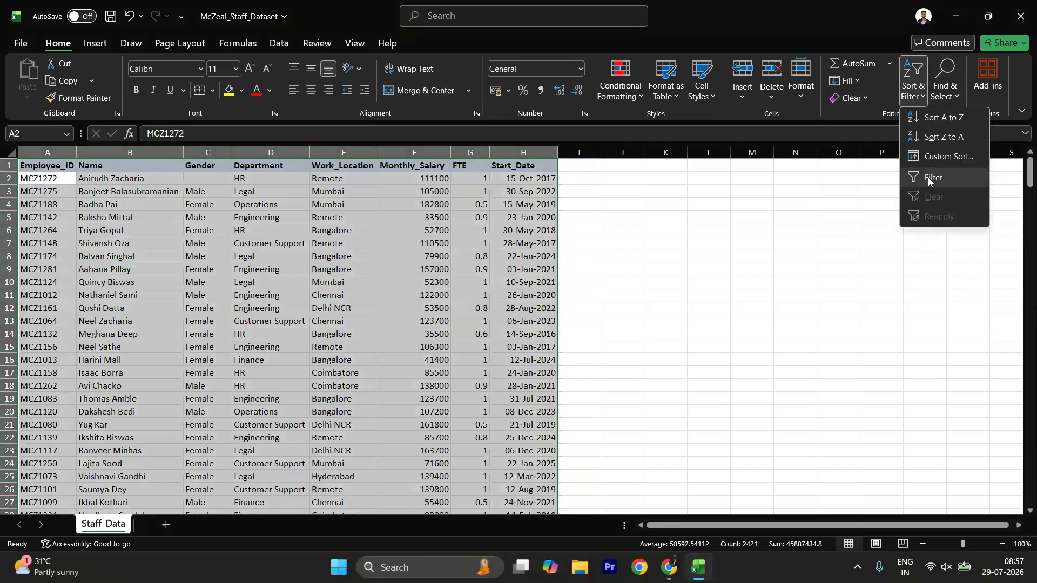
{"action": "left_click", "coordinate": [929, 180]}
{"action": "left_click", "coordinate": [444, 292]}
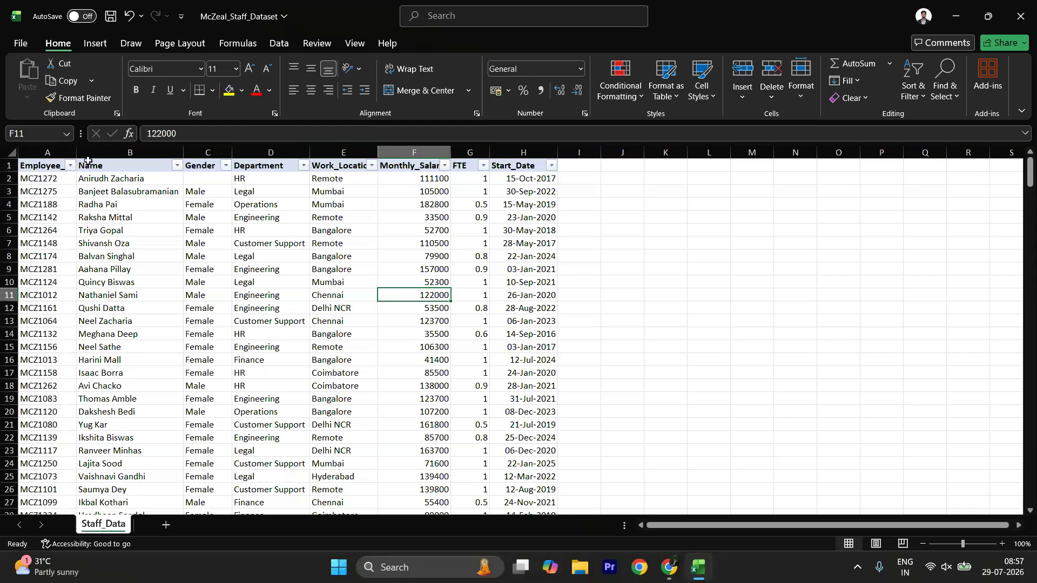
- Widen the Employee_ID and Name columns so their headers have room beside the filter arrows
{"action": "left_click_drag", "start_coordinate": [76, 157], "coordinate": [90, 157]}
{"action": "left_click_drag", "start_coordinate": [197, 152], "coordinate": [228, 151]}
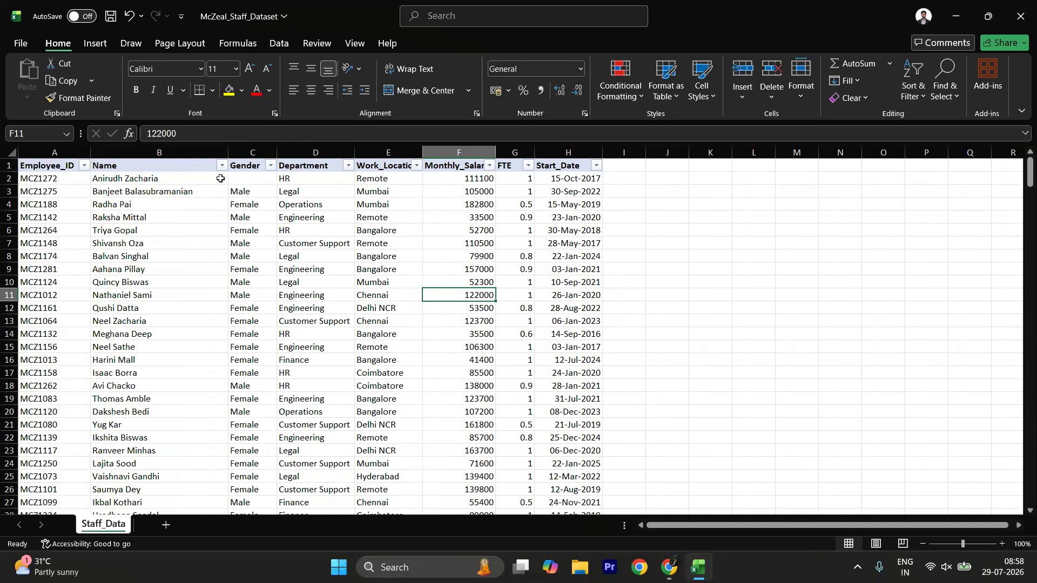
- Filter the Work_Location column to show only Chennai
{"action": "left_click", "coordinate": [417, 164]}
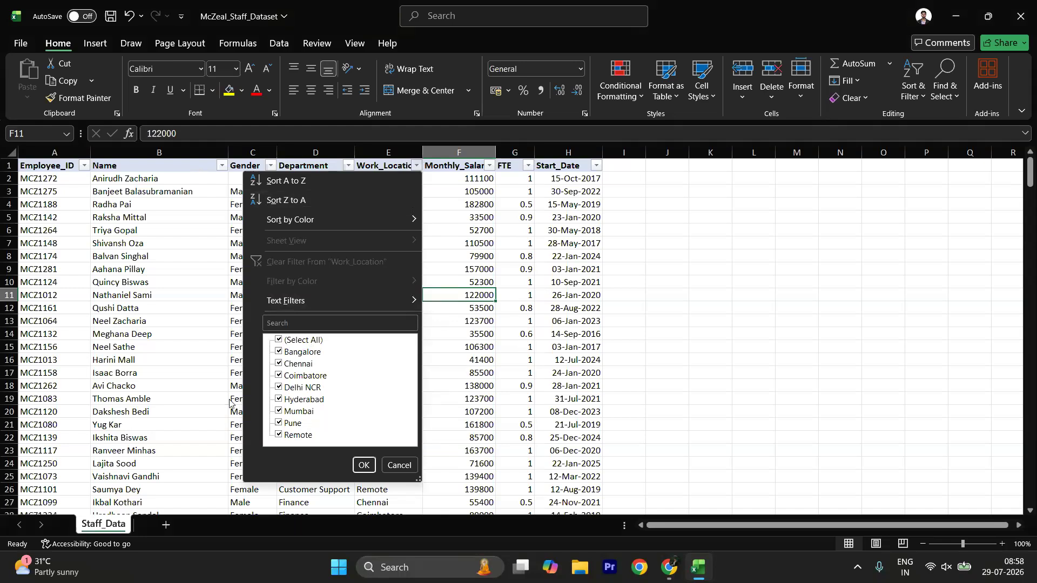
{"action": "left_click", "coordinate": [279, 341]}
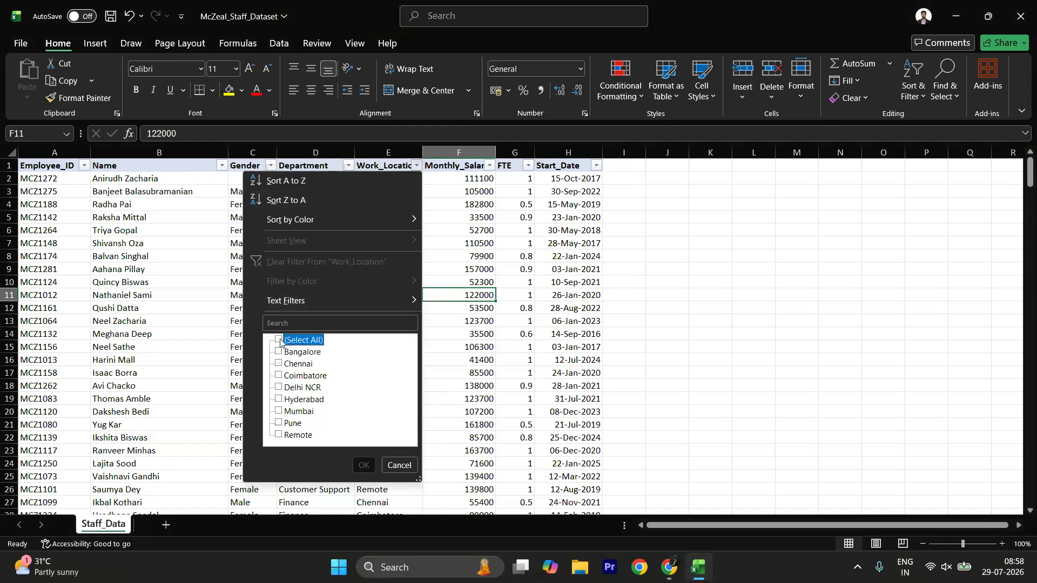
{"action": "left_click", "coordinate": [279, 364]}
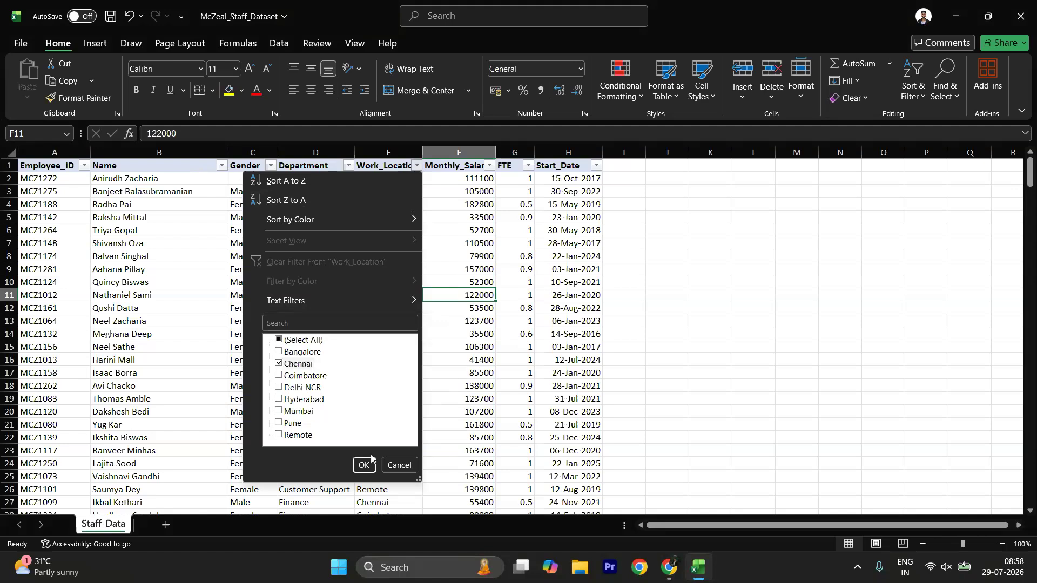
{"action": "left_click", "coordinate": [364, 465]}
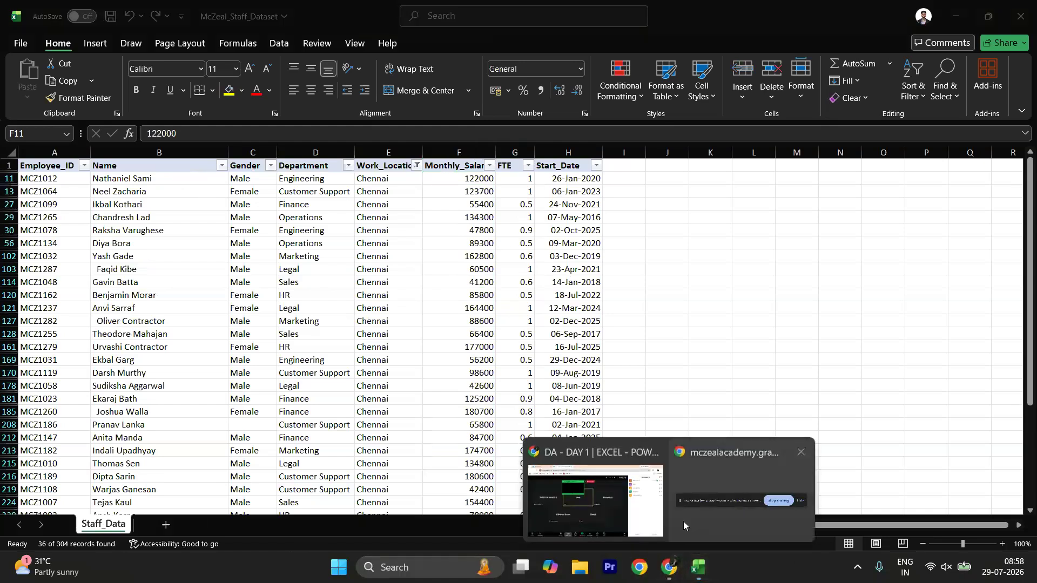
- Switch to the live class in Chrome, check its microphone and speaker options, and return to the McZeal_Staff_Dataset workbook in Excel
{"action": "left_click", "coordinate": [635, 490]}
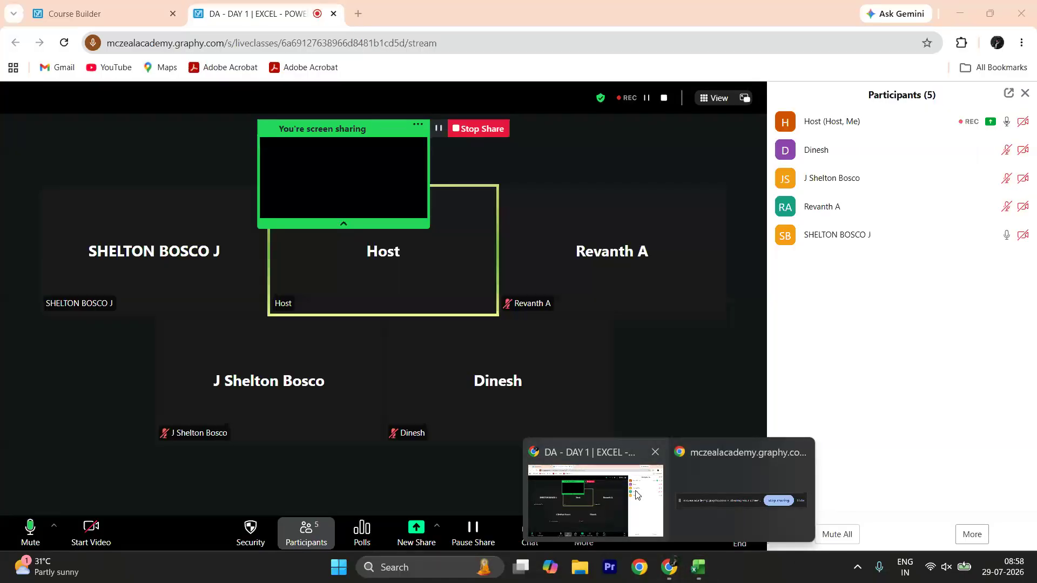
{"action": "left_click", "coordinate": [53, 526]}
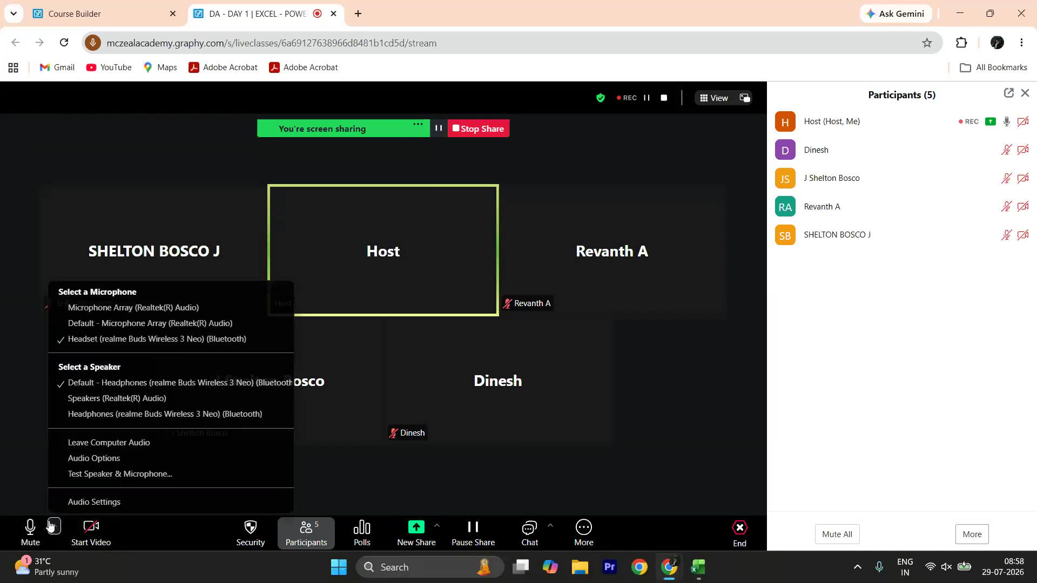
{"action": "left_click", "coordinate": [52, 526]}
{"action": "mouse_move", "coordinate": [697, 571]}
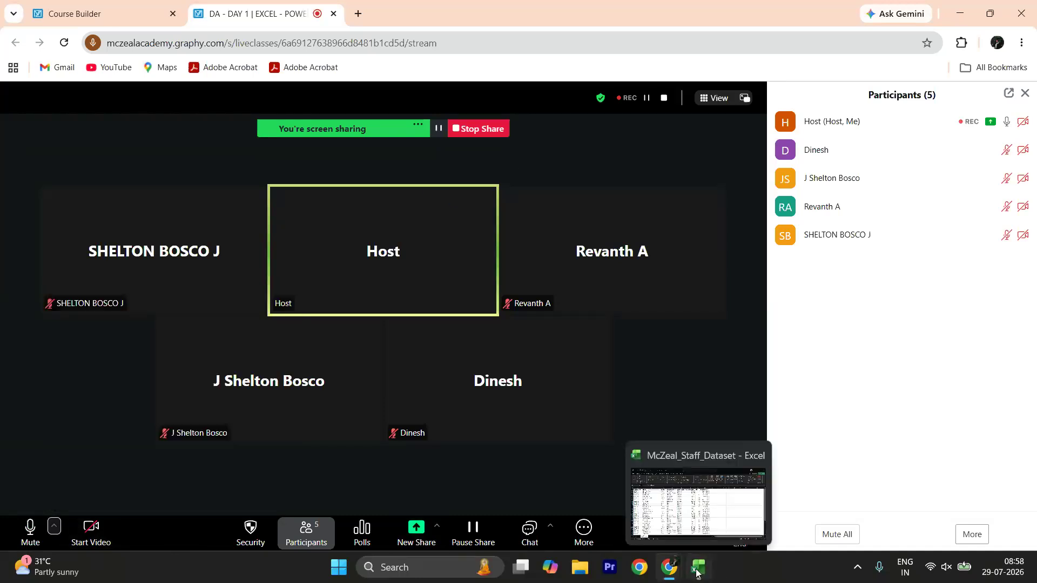
{"action": "left_click", "coordinate": [701, 497]}
- Review the Chennai records and extend the Work_Location filter to include Bangalore
{"action": "scroll", "coordinate": [380, 333], "scroll_direction": "down", "scroll_amount": 10}
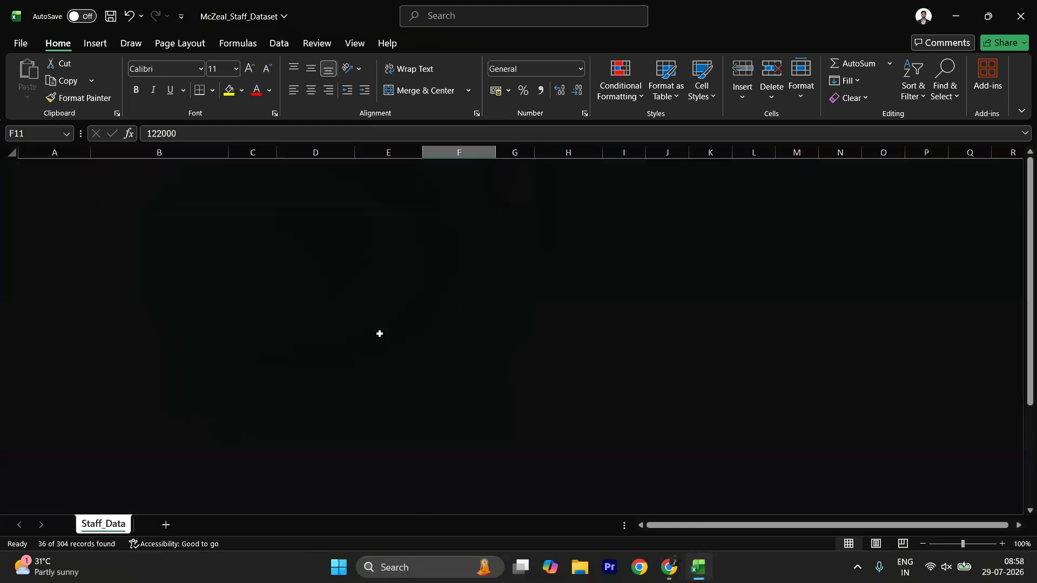
{"action": "scroll", "coordinate": [380, 334], "scroll_direction": "up", "scroll_amount": 10}
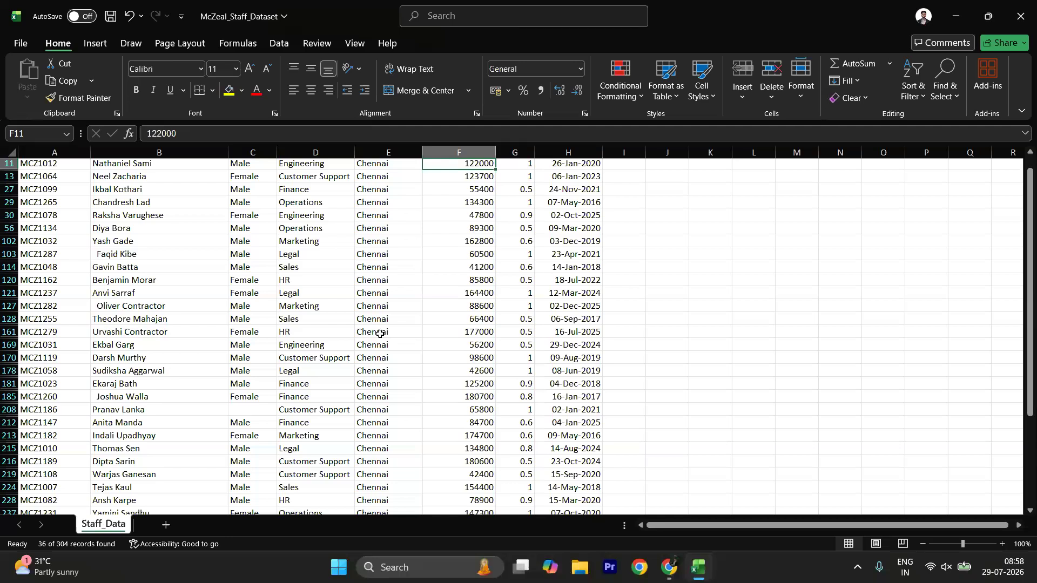
{"action": "scroll", "coordinate": [380, 334], "scroll_direction": "up", "scroll_amount": 1}
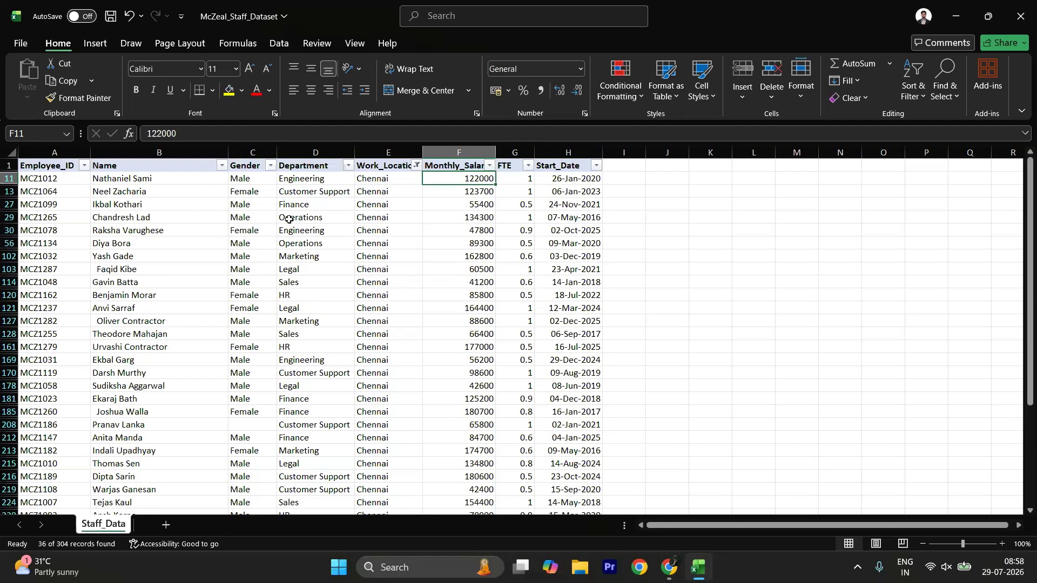
{"action": "left_click", "coordinate": [414, 166]}
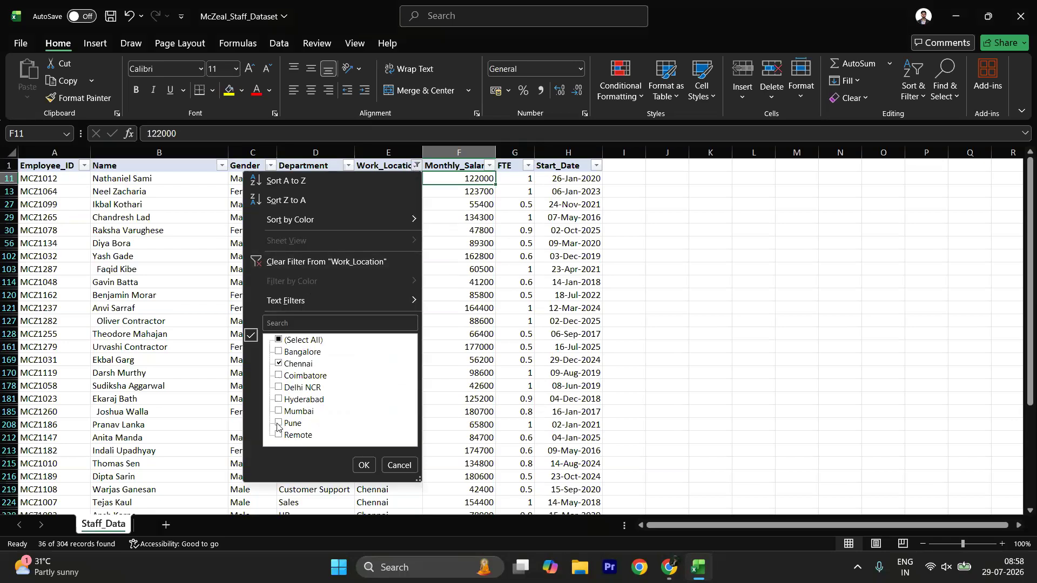
{"action": "left_click", "coordinate": [279, 353]}
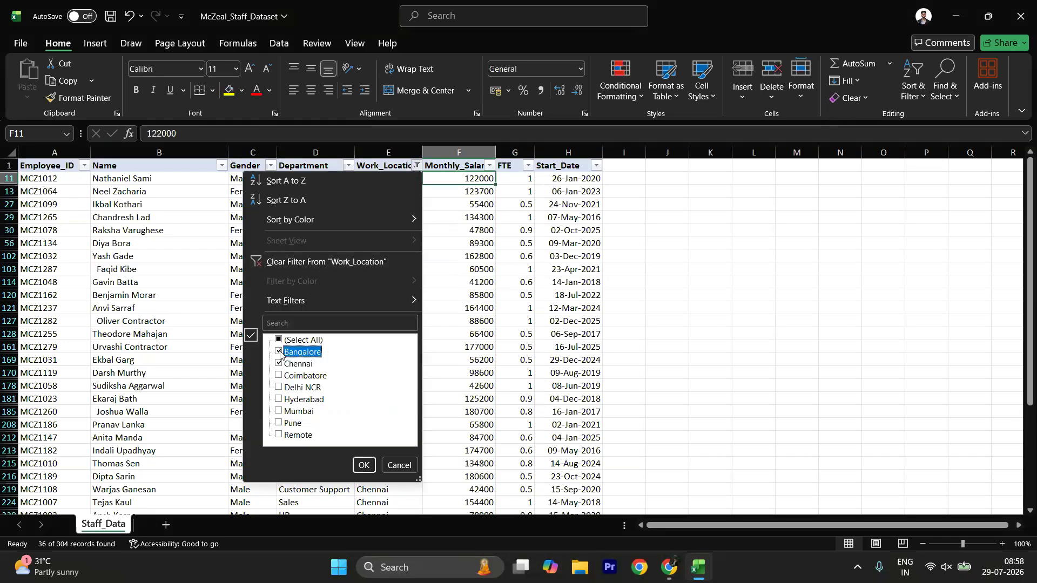
{"action": "left_click", "coordinate": [363, 465]}
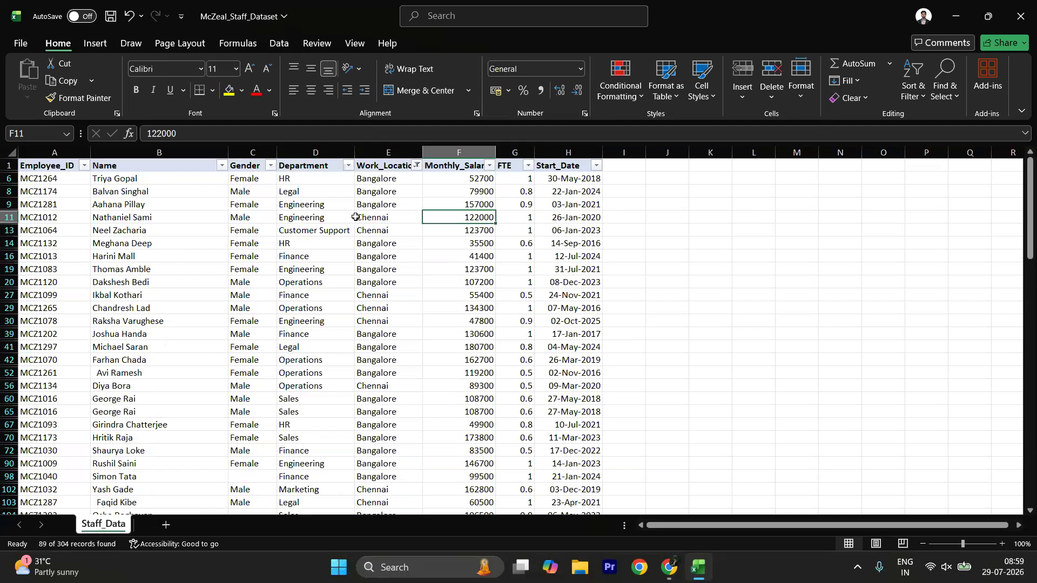
- Filter the Gender column to show only Female and review the remaining records
{"action": "left_click", "coordinate": [271, 168]}
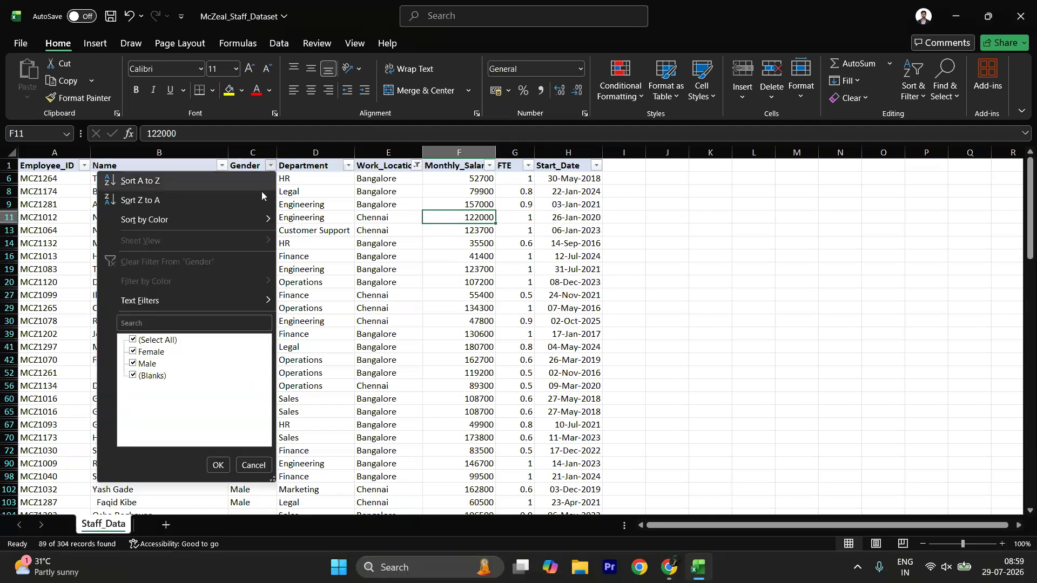
{"action": "left_click", "coordinate": [133, 338]}
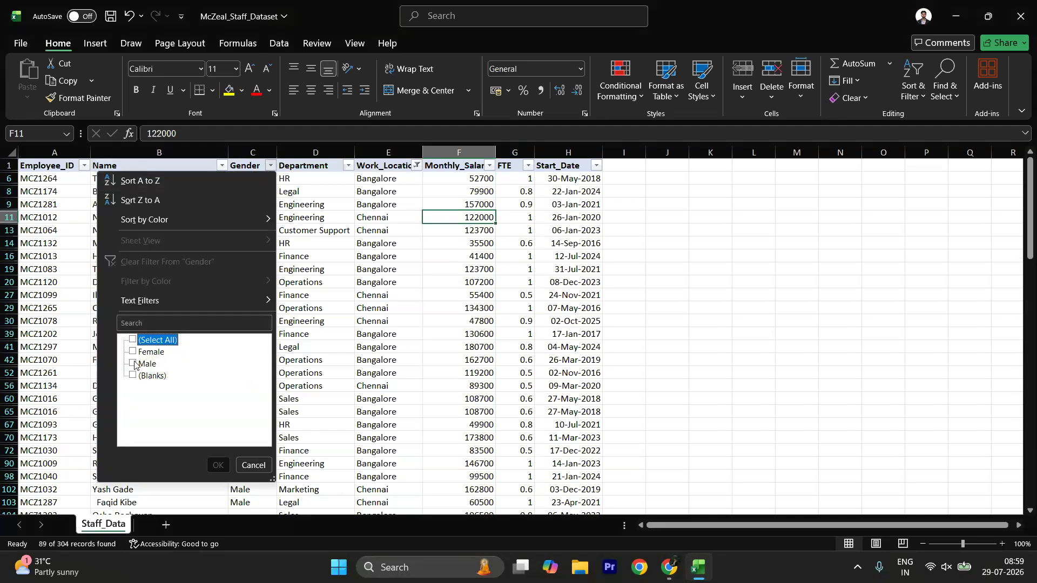
{"action": "left_click", "coordinate": [134, 353]}
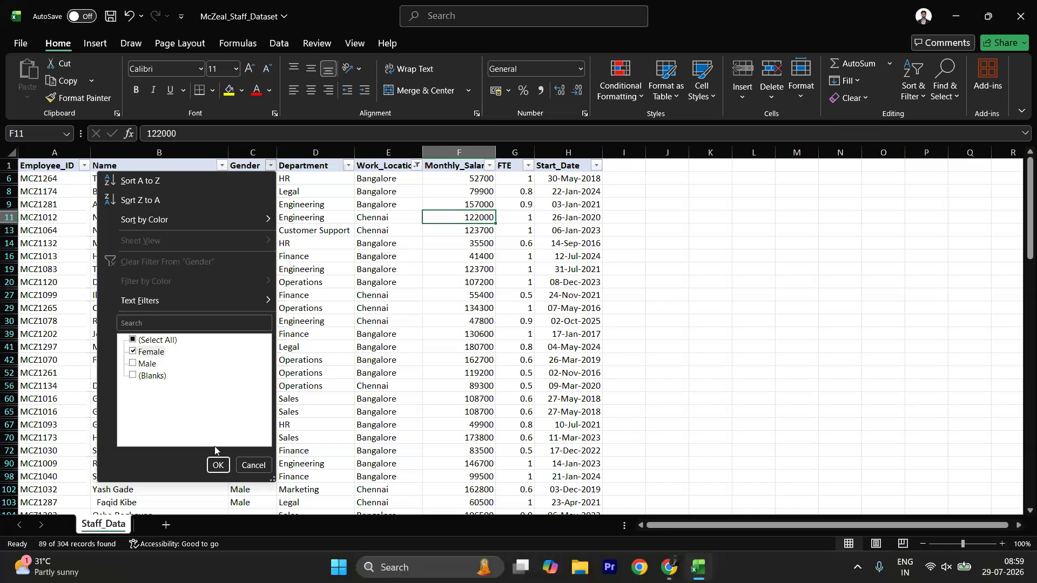
{"action": "left_click", "coordinate": [218, 466]}
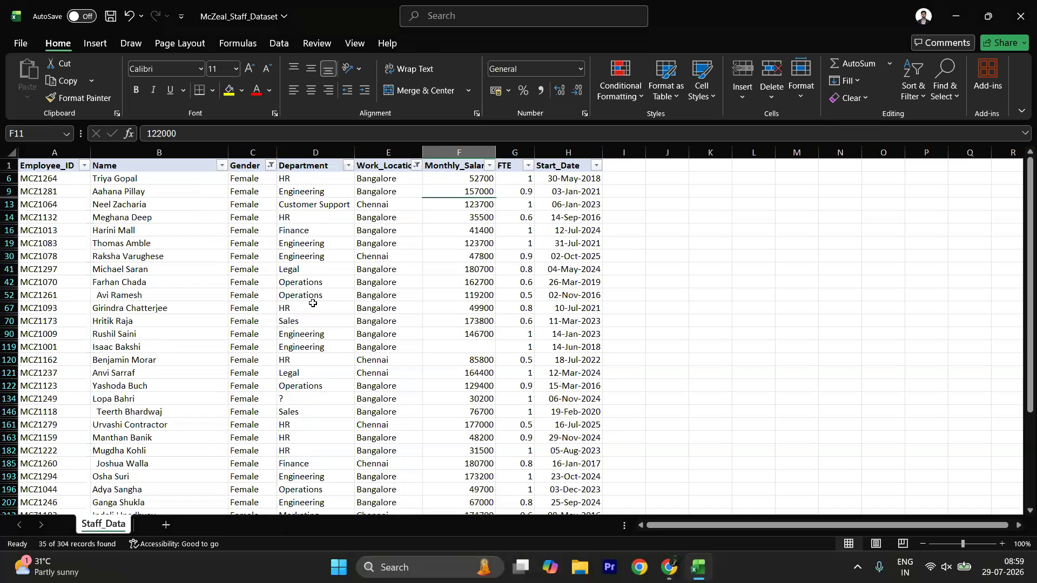
{"action": "scroll", "coordinate": [313, 304], "scroll_direction": "down", "scroll_amount": 2}
{"action": "scroll", "coordinate": [325, 291], "scroll_direction": "up", "scroll_amount": 2}
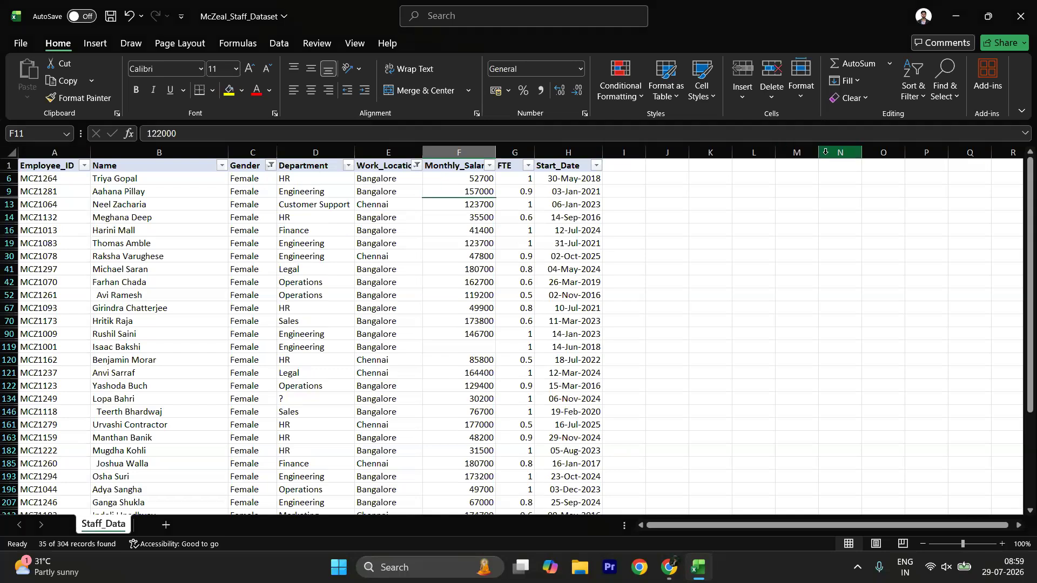
- Undo the Gender filter and the Work_Location filters so the full staff list is shown
{"action": "key", "text": "ctrl+z"}
{"action": "key", "text": "ctrl+z"}
{"action": "key", "text": "ctrl+z"}
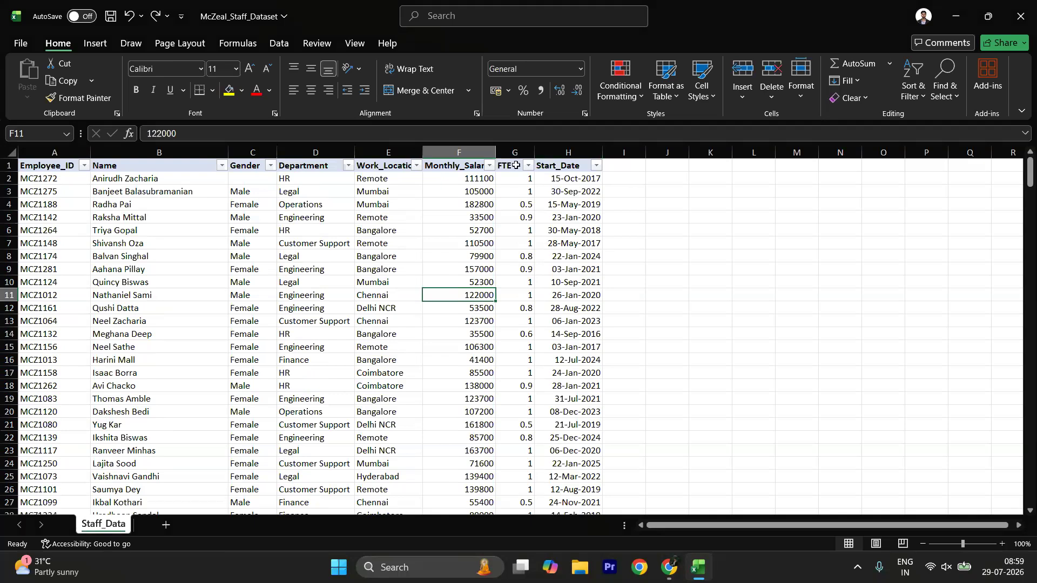
- Apply the Number format to the whole Monthly_Salary column
{"action": "left_click", "coordinate": [490, 169]}
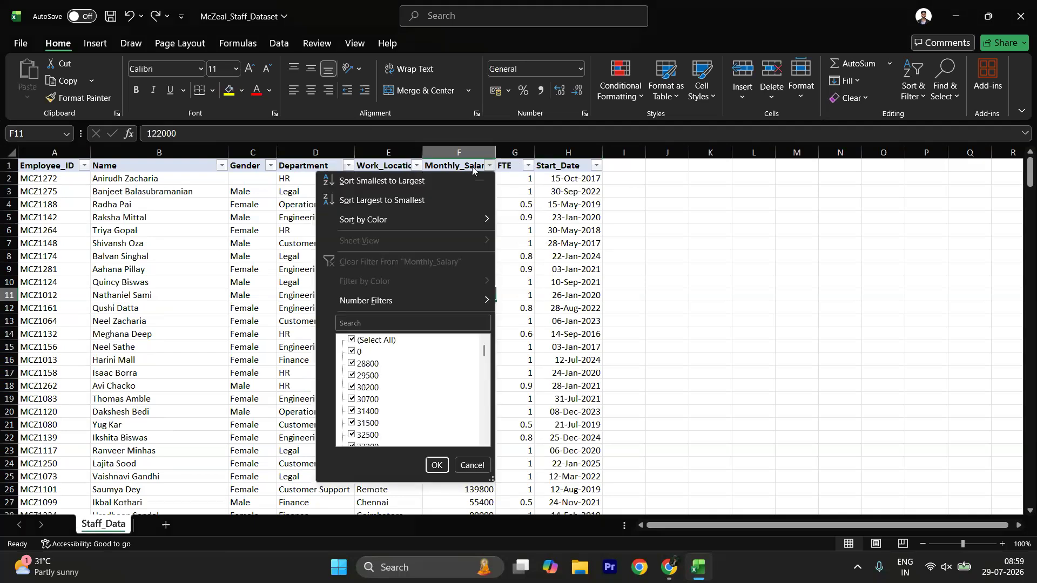
{"action": "left_click", "coordinate": [605, 190]}
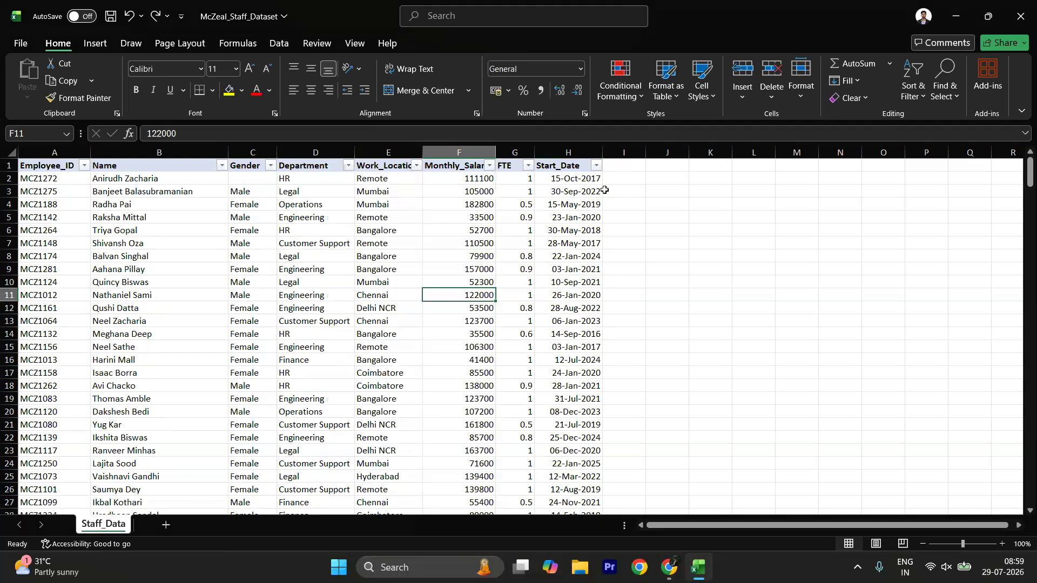
{"action": "left_click", "coordinate": [462, 151]}
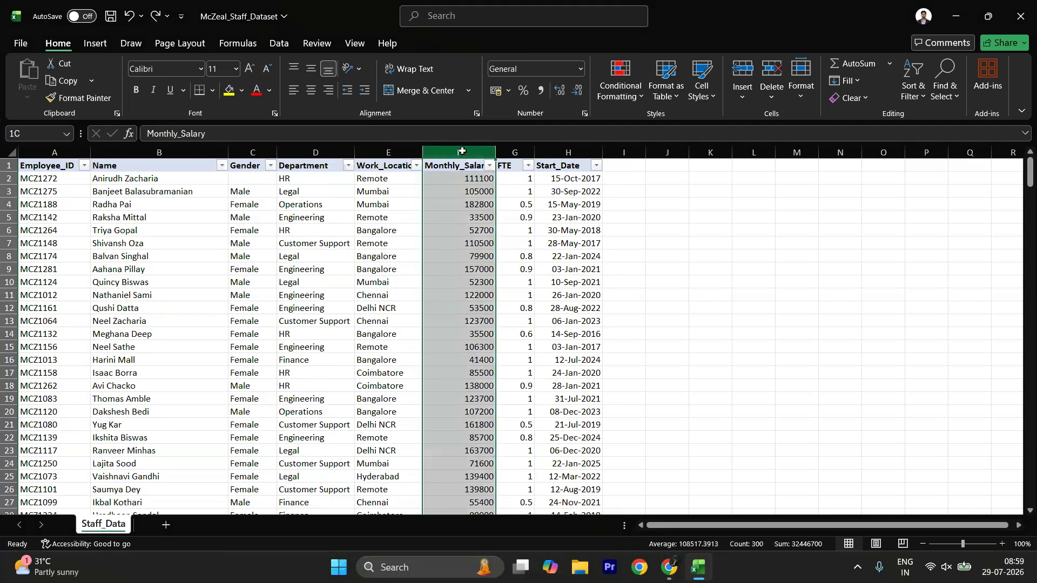
{"action": "left_click", "coordinate": [578, 71]}
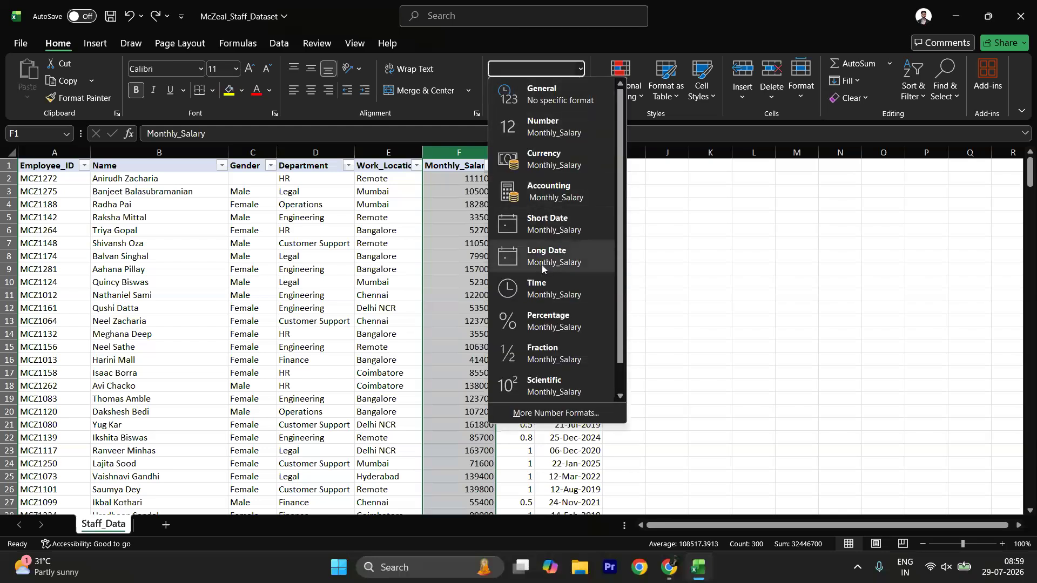
{"action": "left_click", "coordinate": [548, 140]}
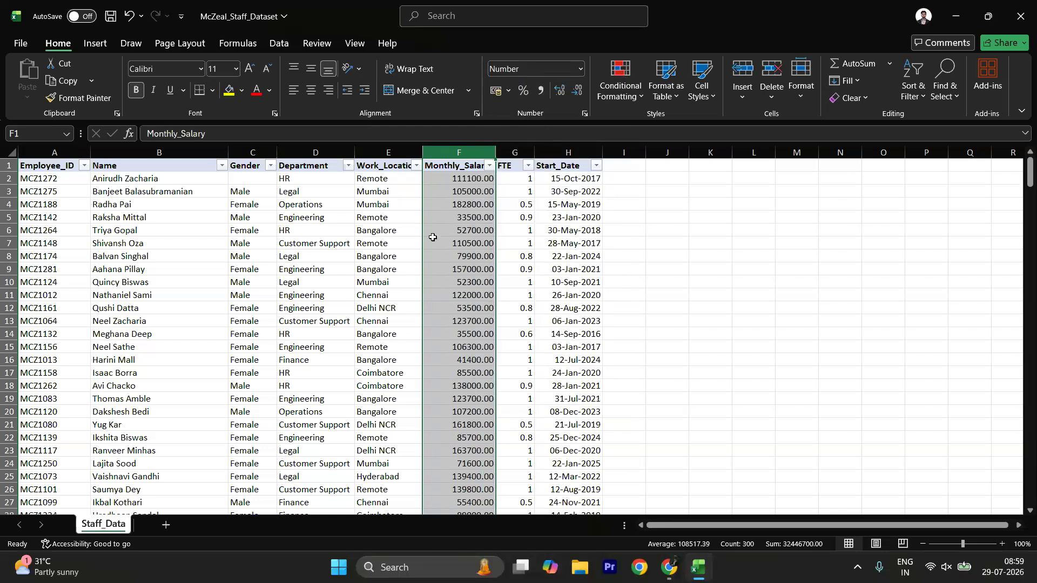
- Filter Monthly_Salary to values greater than 100000 and review the matching rows
{"action": "left_click", "coordinate": [457, 181]}
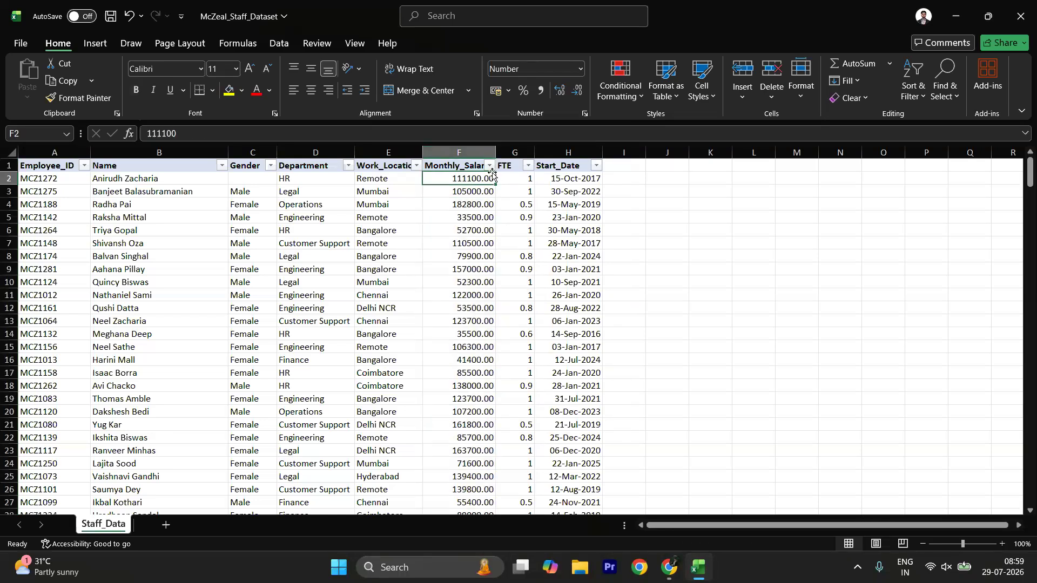
{"action": "left_click", "coordinate": [489, 165]}
{"action": "mouse_move", "coordinate": [407, 301]}
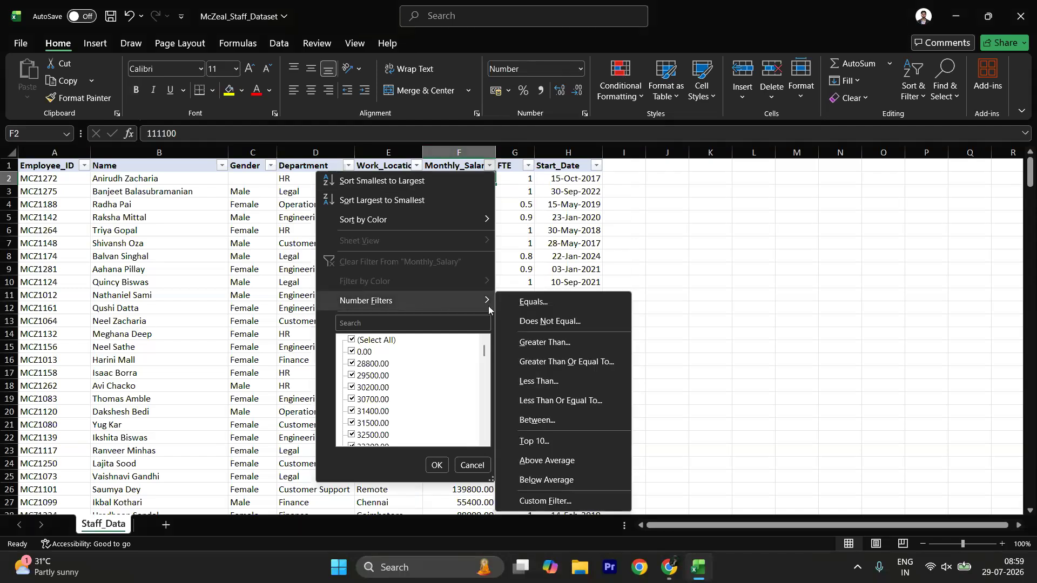
{"action": "left_click", "coordinate": [546, 343]}
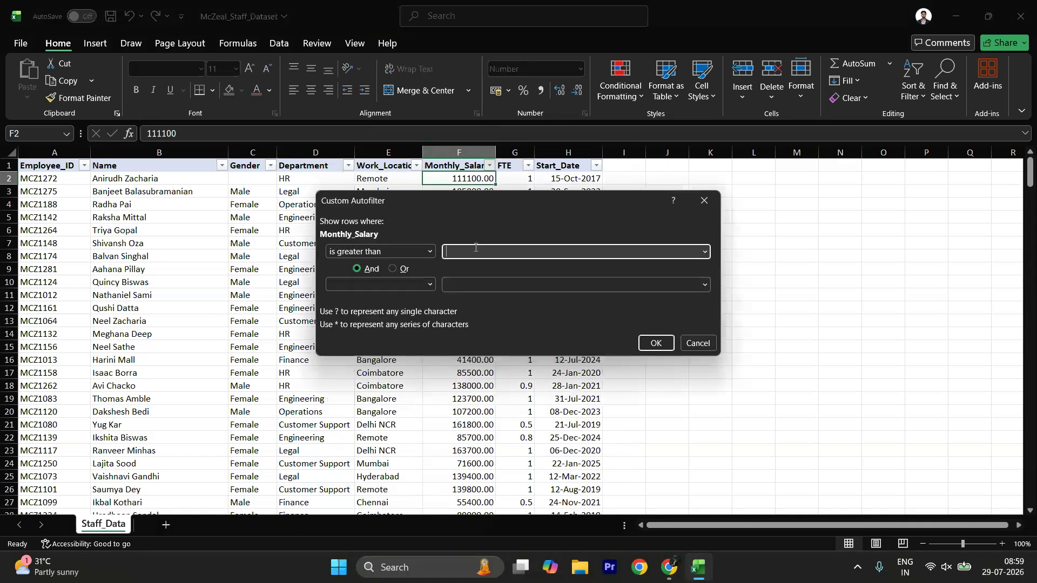
{"action": "type", "text": "100000"}
{"action": "left_click", "coordinate": [655, 345]}
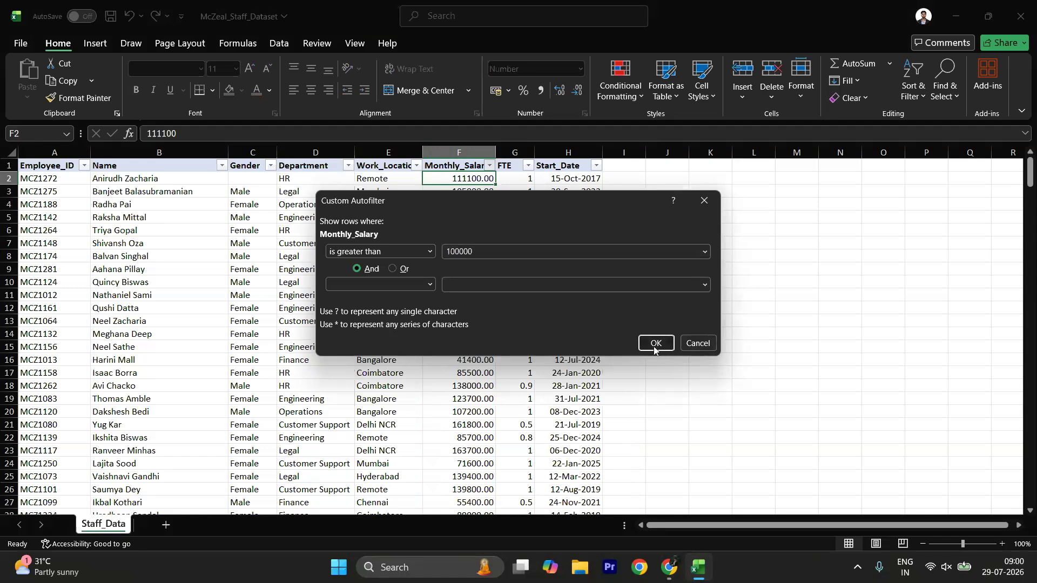
{"action": "scroll", "coordinate": [440, 336], "scroll_direction": "down", "scroll_amount": 10}
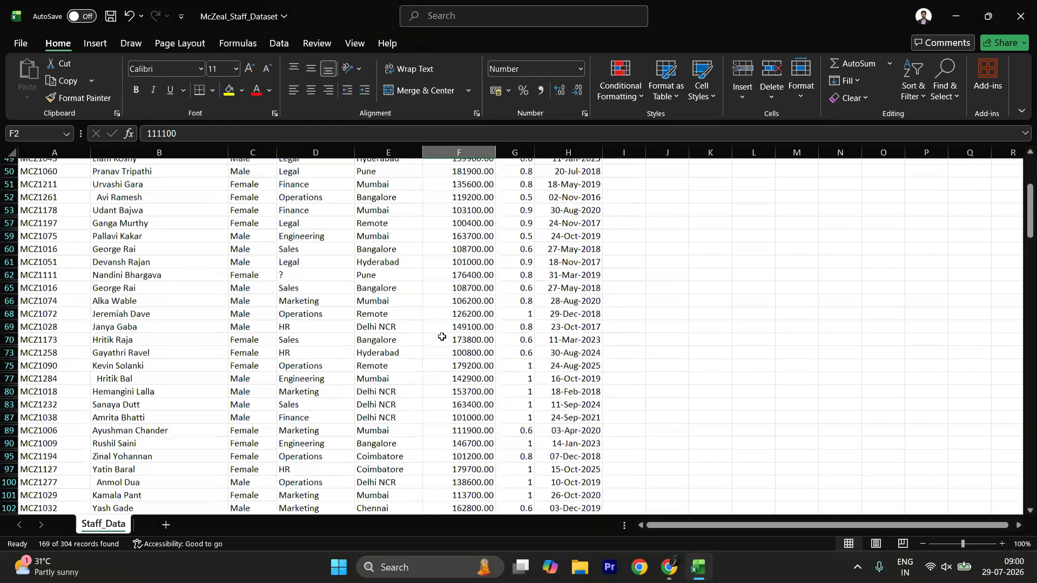
{"action": "scroll", "coordinate": [441, 336], "scroll_direction": "down", "scroll_amount": 20}
{"action": "scroll", "coordinate": [442, 336], "scroll_direction": "right", "scroll_amount": 1}
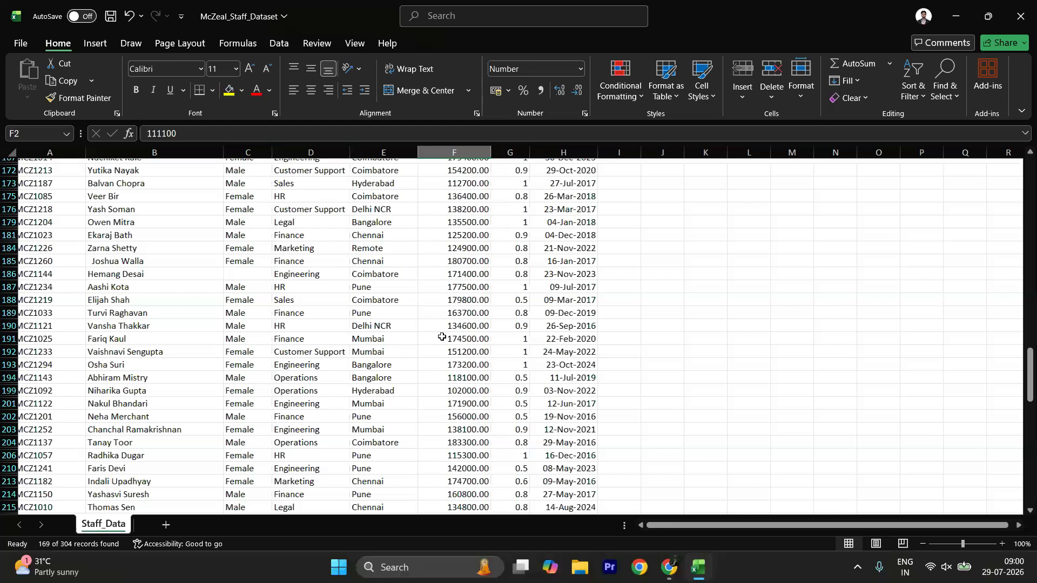
{"action": "scroll", "coordinate": [442, 336], "scroll_direction": "up", "scroll_amount": 20}
{"action": "scroll", "coordinate": [442, 336], "scroll_direction": "left", "scroll_amount": 1}
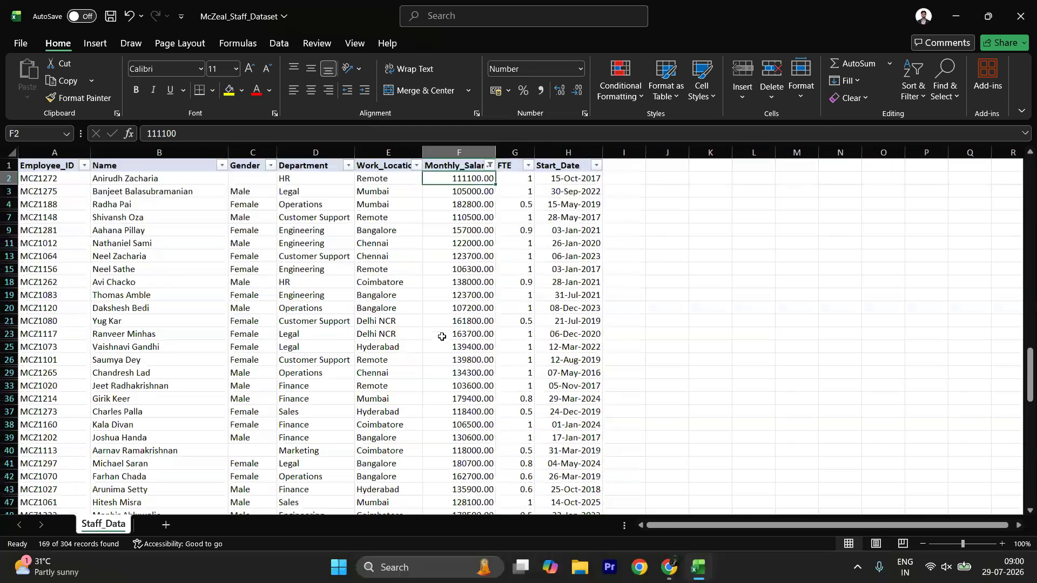
- Clear the filter from the Monthly_Salary column
{"action": "left_click", "coordinate": [489, 165]}
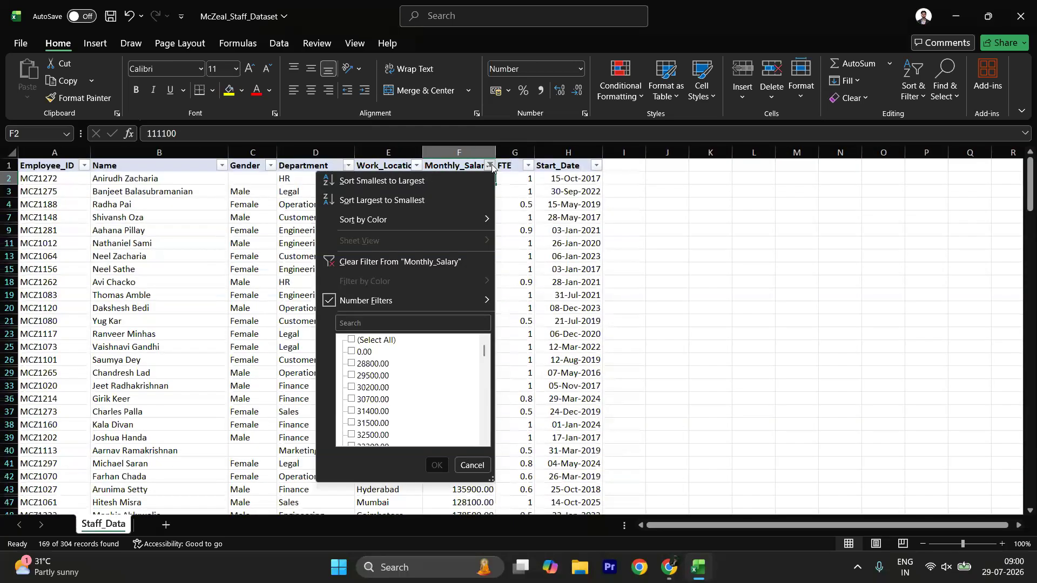
{"action": "left_click", "coordinate": [378, 268]}
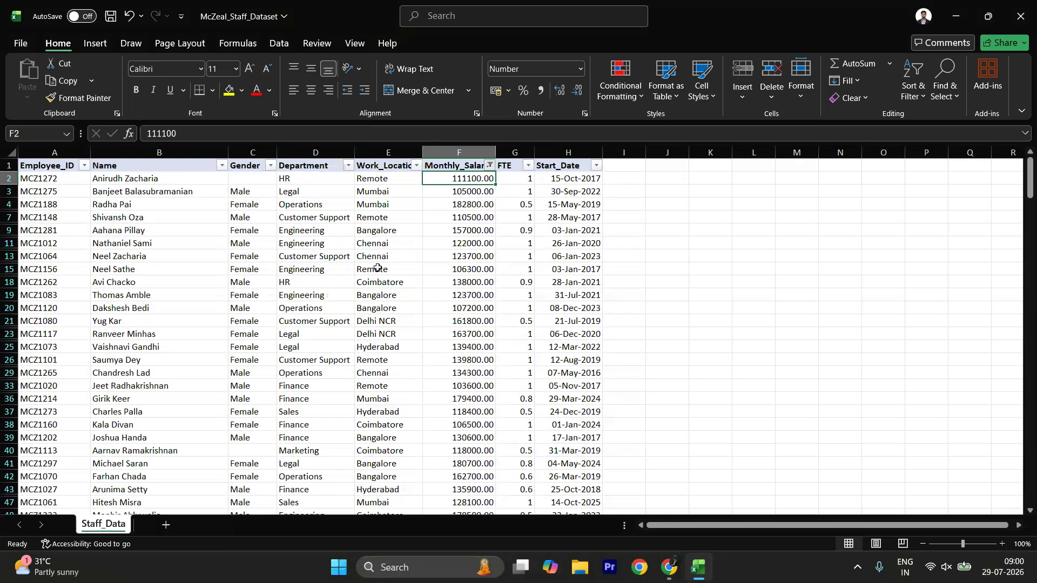
{"action": "left_click", "coordinate": [610, 292]}
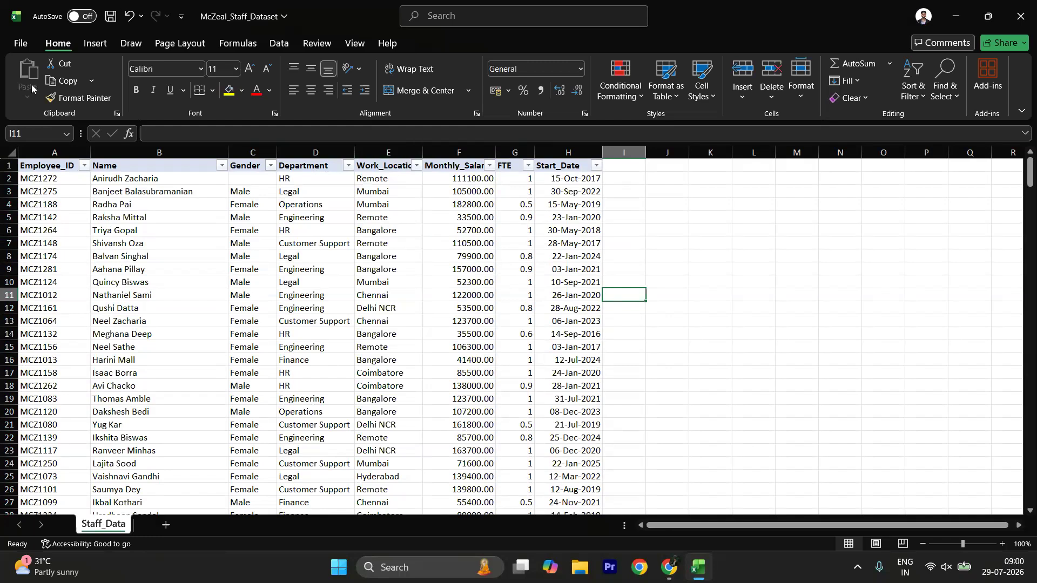
- Add a new blank worksheet to the workbook and return to the Staff_Data sheet
{"action": "left_click", "coordinate": [50, 219]}
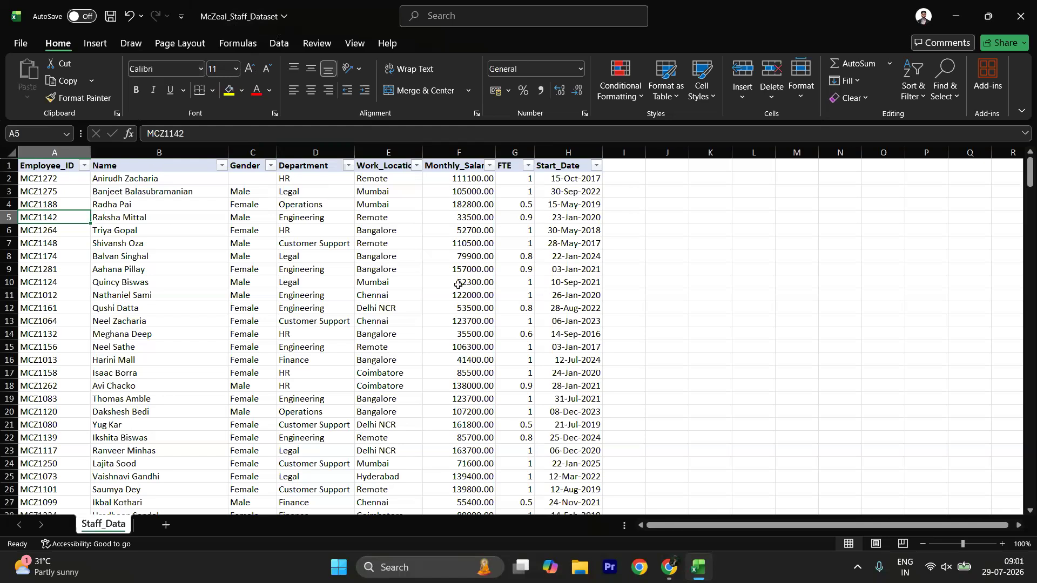
{"action": "left_click", "coordinate": [165, 525]}
{"action": "left_click", "coordinate": [89, 533]}
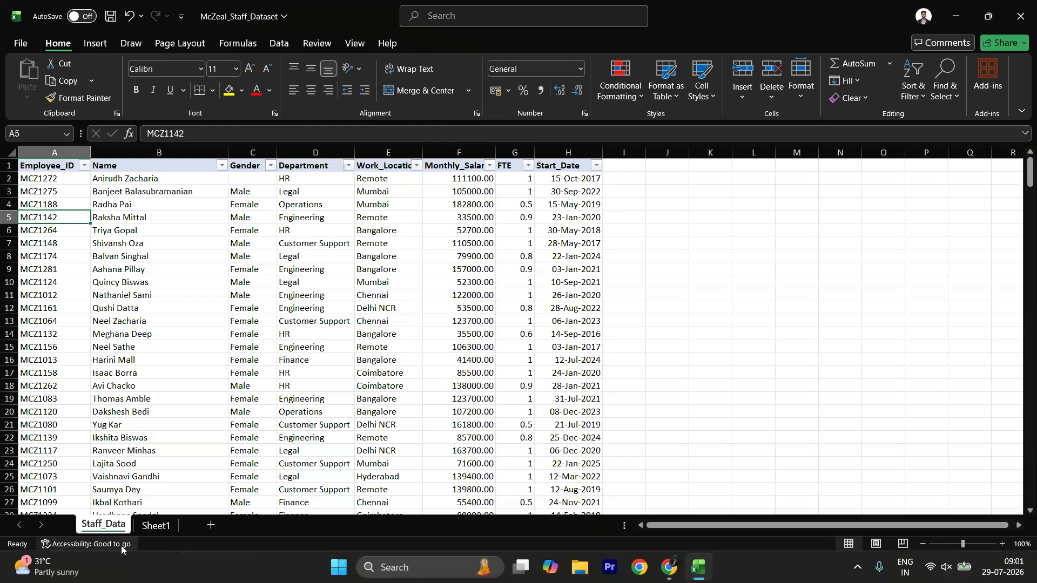
{"action": "left_click", "coordinate": [507, 463]}
{"action": "left_click_drag", "start_coordinate": [134, 180], "coordinate": [59, 166]}
{"action": "left_click", "coordinate": [76, 165]}
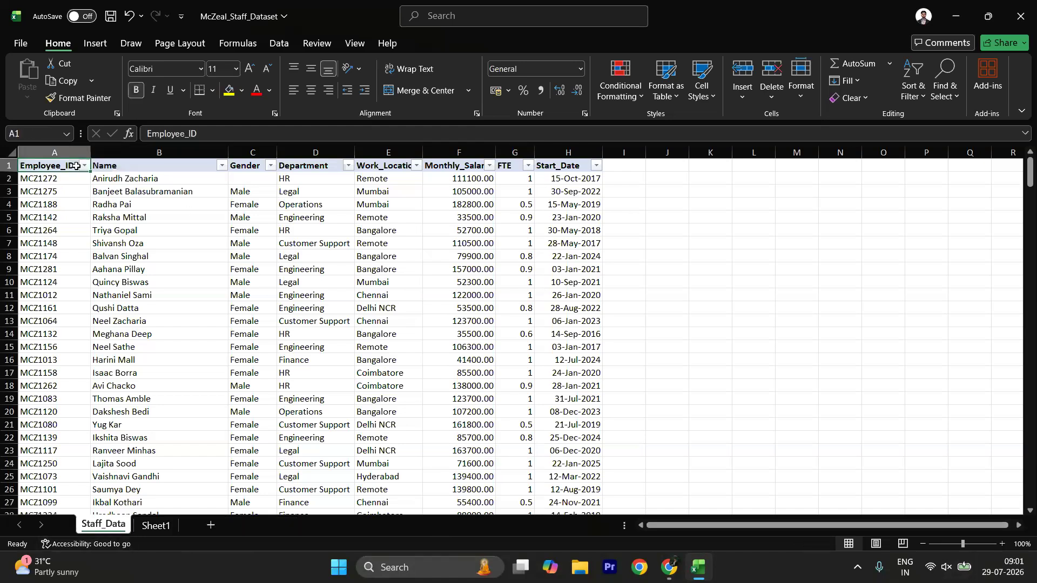
{"action": "left_click_drag", "start_coordinate": [80, 172], "coordinate": [318, 275]}
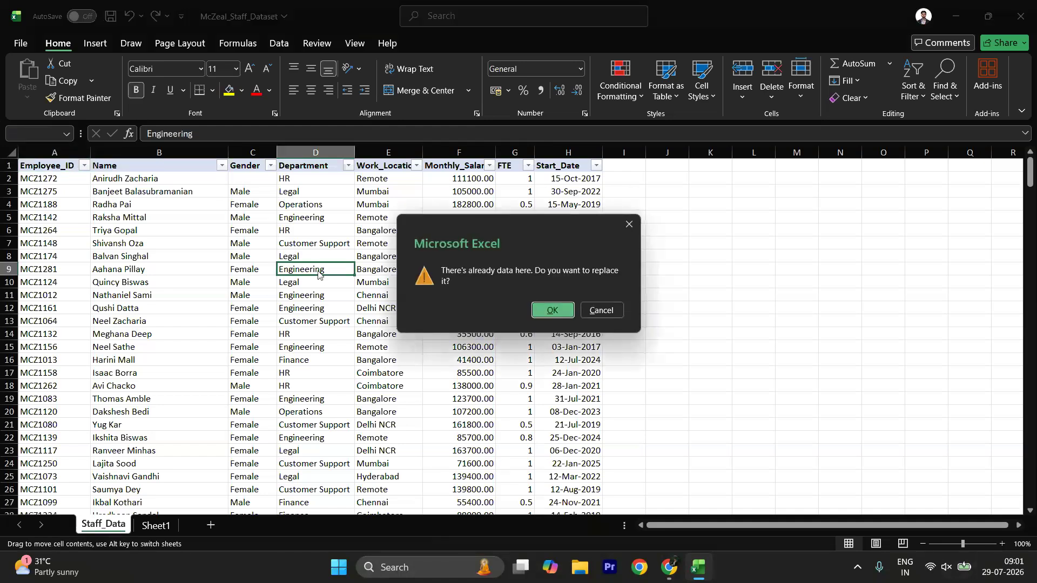
{"action": "left_click", "coordinate": [600, 310]}
{"action": "left_click_drag", "start_coordinate": [107, 219], "coordinate": [351, 304]}
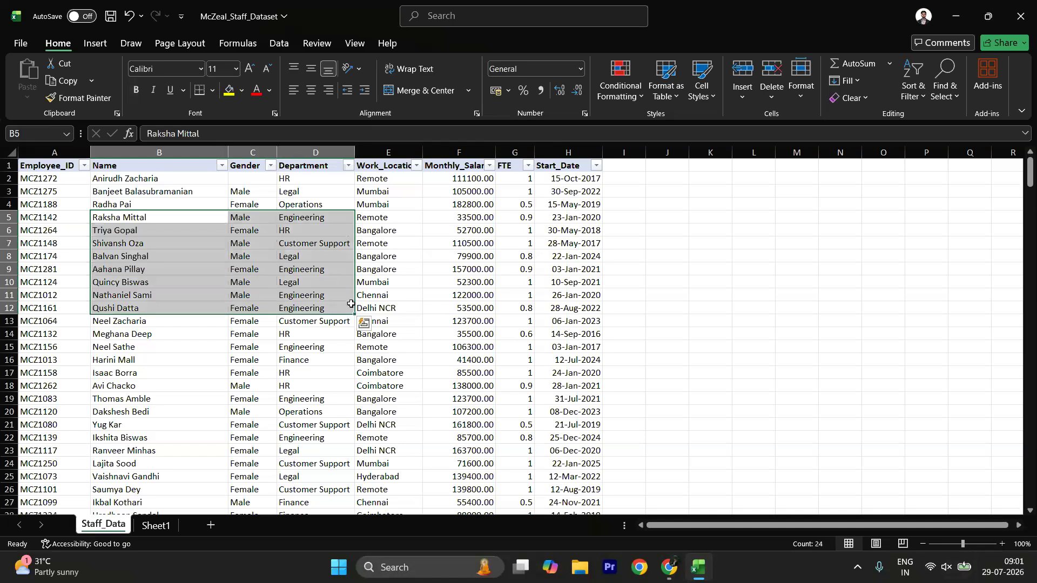
{"action": "left_click", "coordinate": [805, 545]}
{"action": "left_click", "coordinate": [241, 363]}
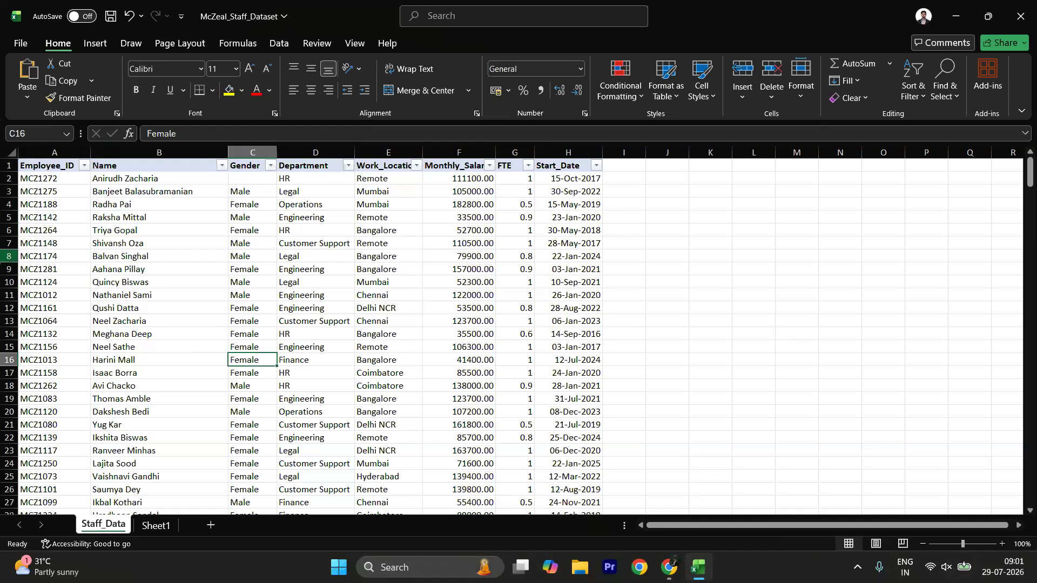
{"action": "left_click", "coordinate": [488, 165]}
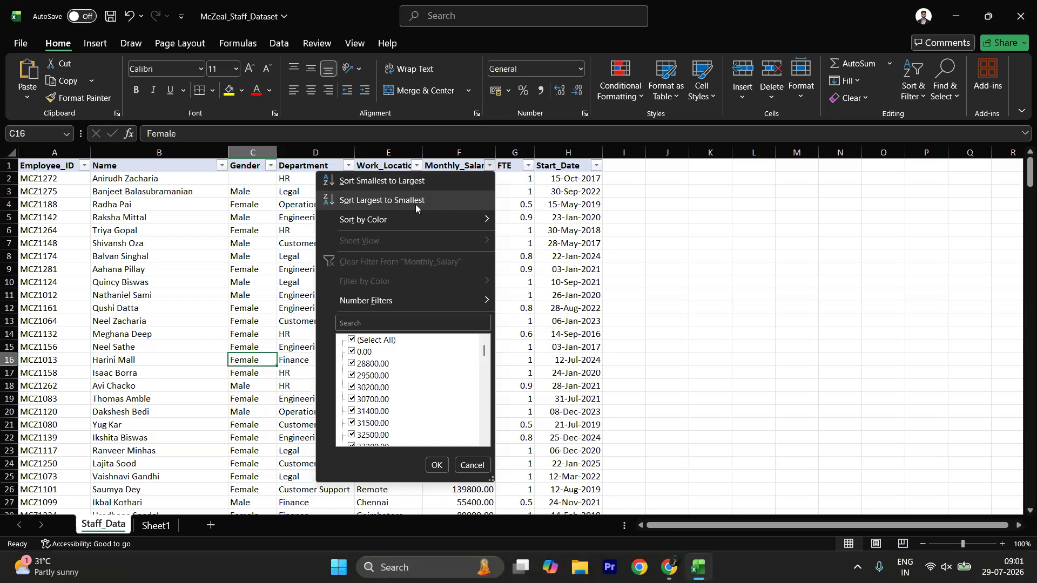
{"action": "left_click", "coordinate": [209, 258]}
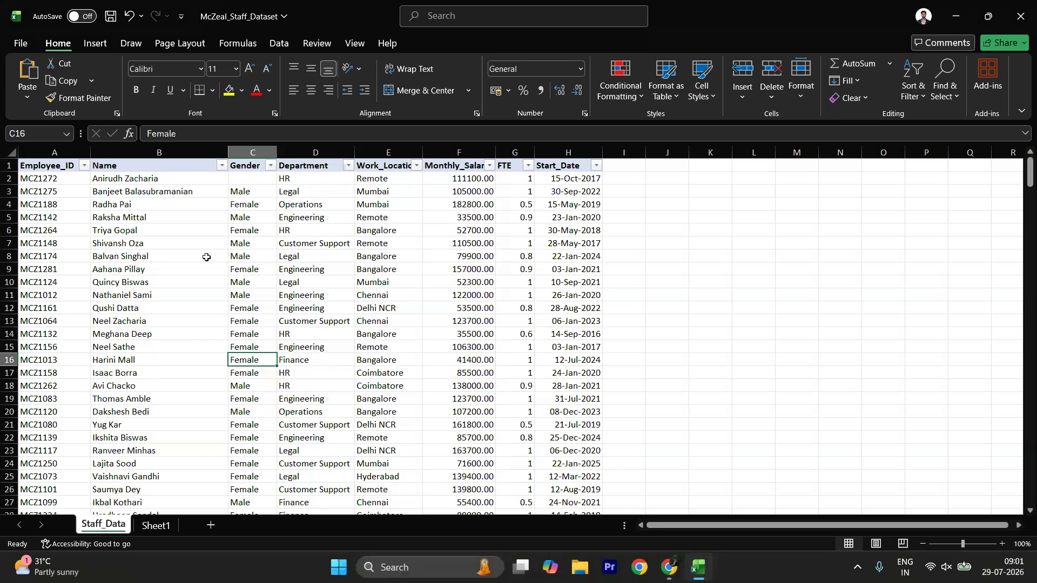
{"action": "left_click", "coordinate": [223, 165]}
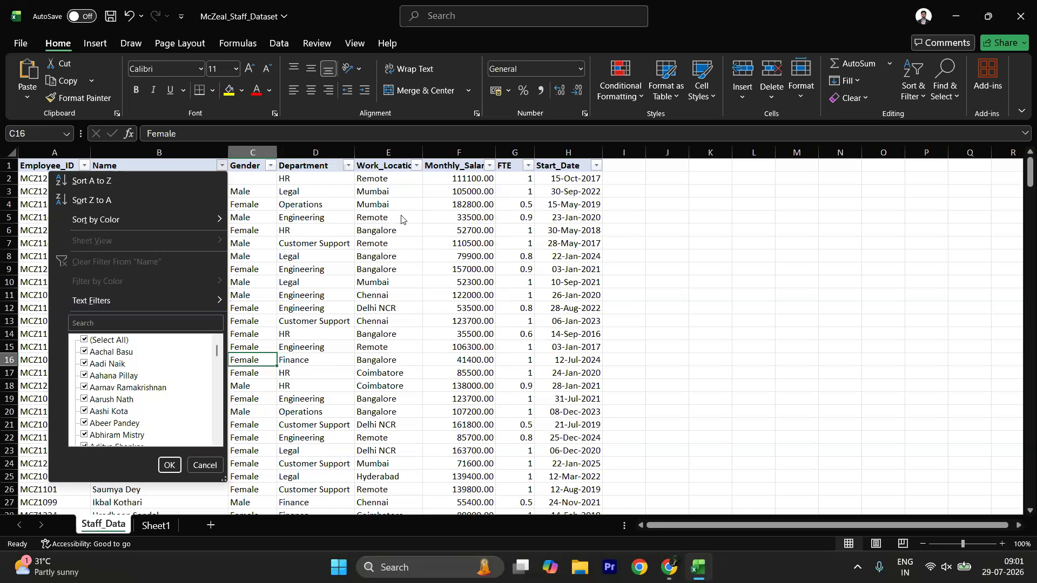
{"action": "key", "text": "Escape"}
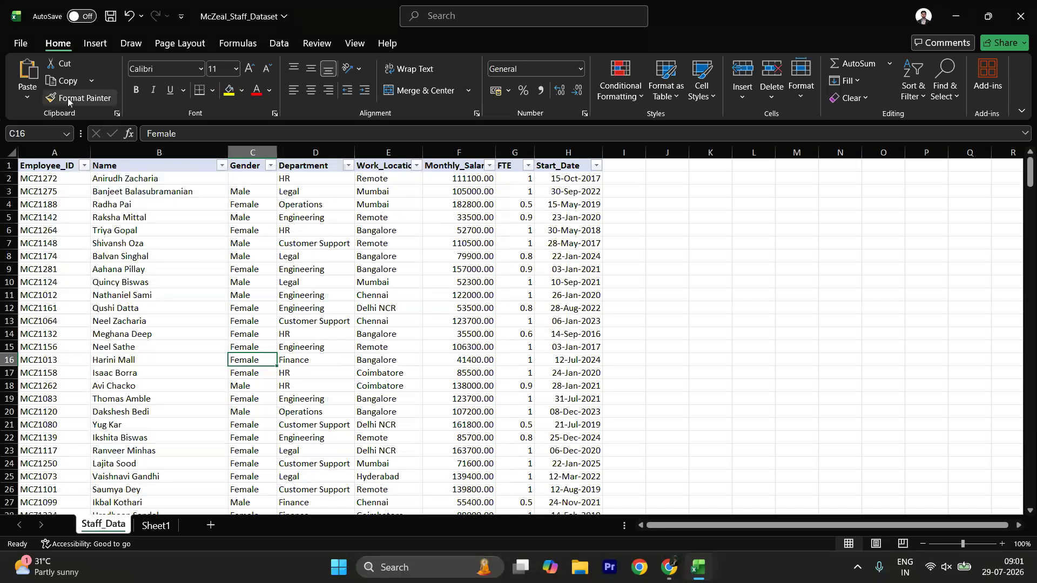
- Open the custom Sort for the staff data and set the first level to Name, by cell values, A to Z
{"action": "left_click", "coordinate": [282, 46]}
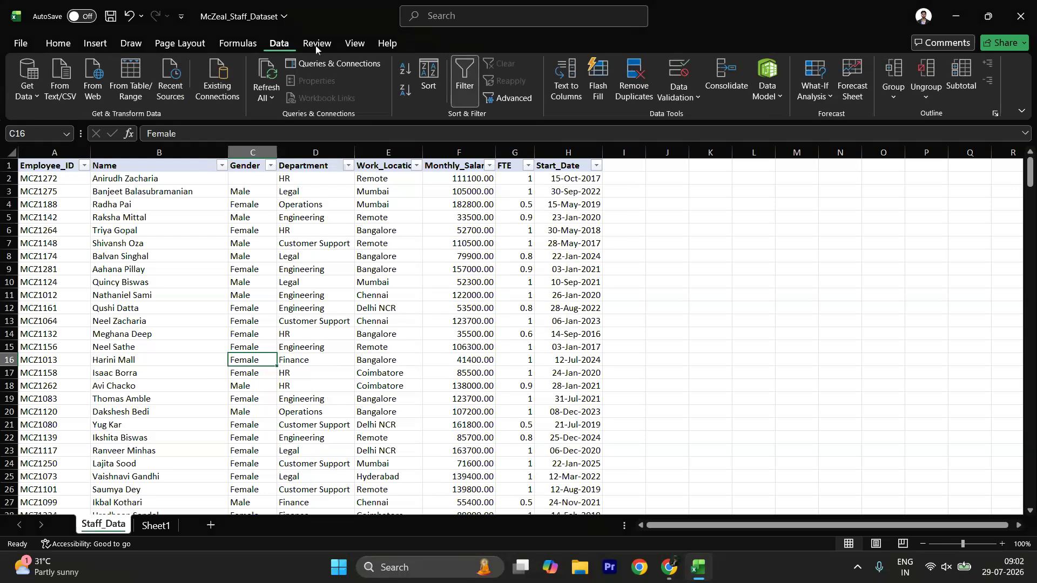
{"action": "left_click", "coordinate": [433, 92]}
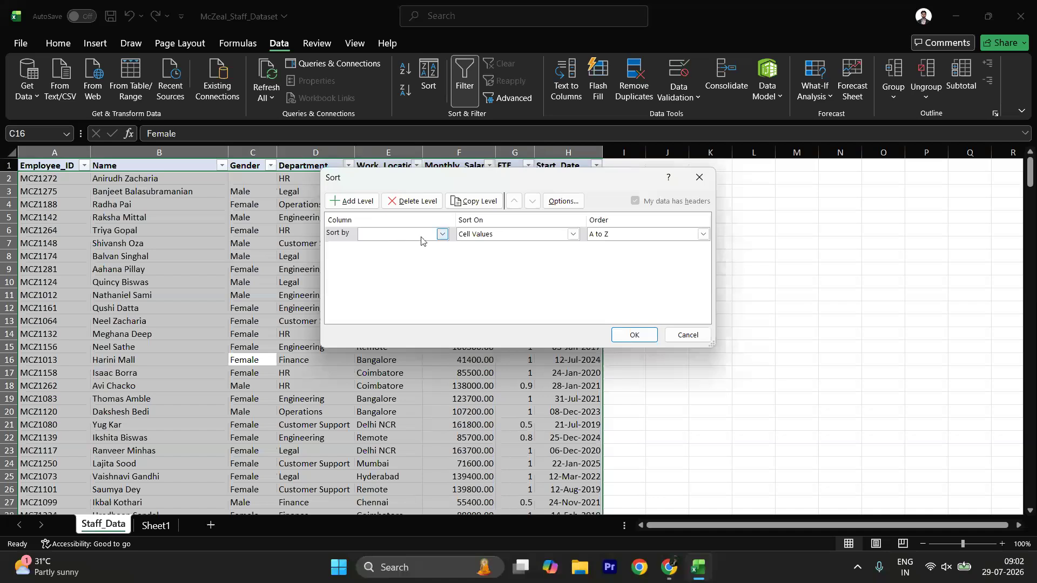
{"action": "left_click", "coordinate": [442, 235]}
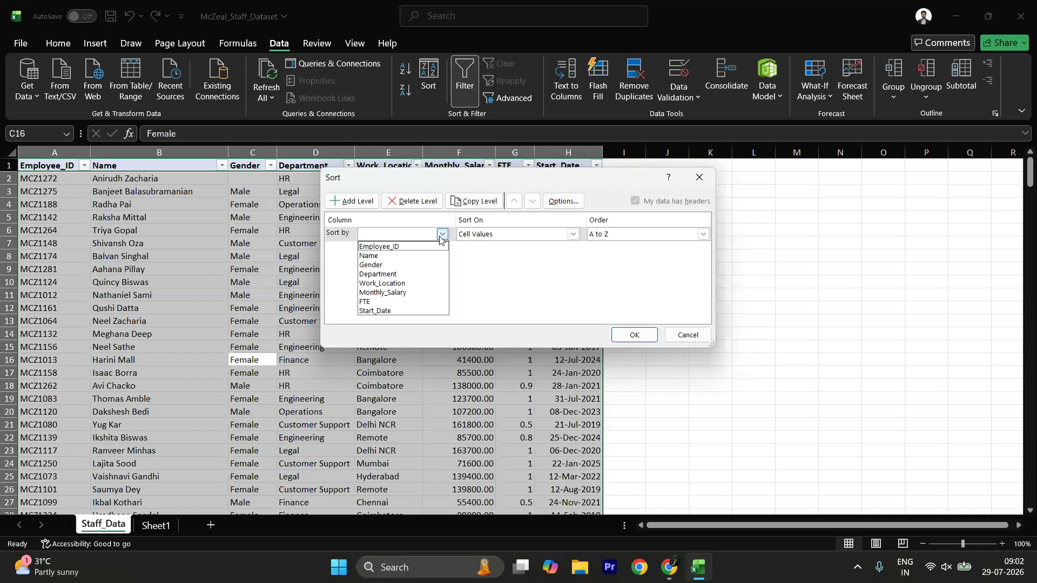
{"action": "left_click", "coordinate": [397, 265]}
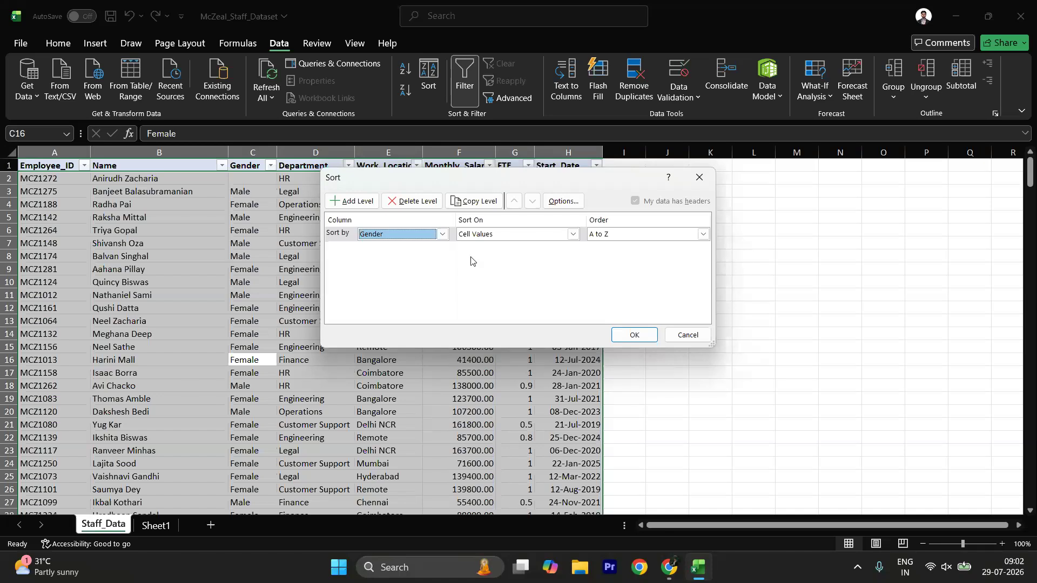
{"action": "left_click", "coordinate": [444, 234]}
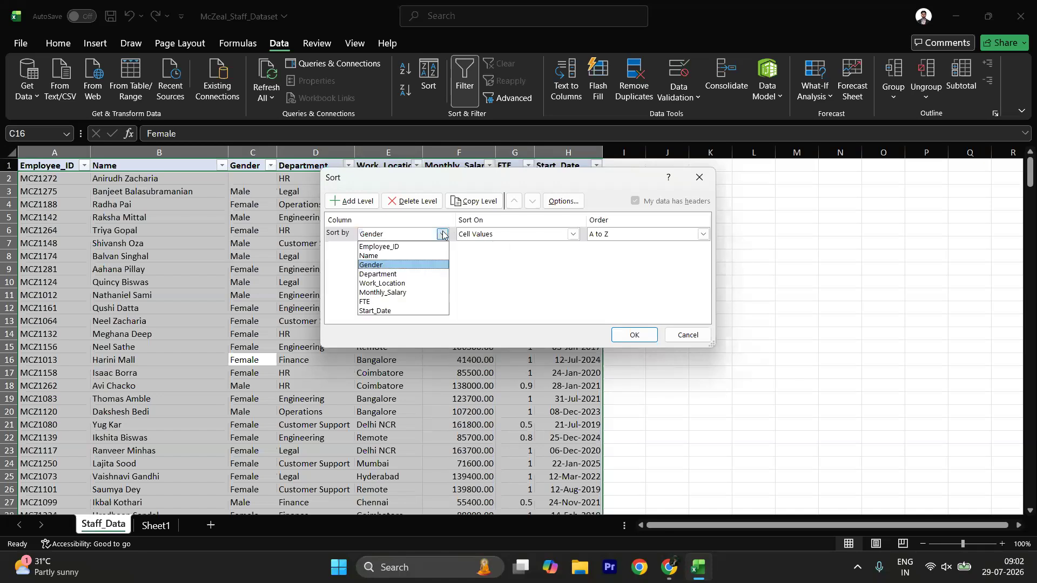
{"action": "left_click", "coordinate": [415, 256]}
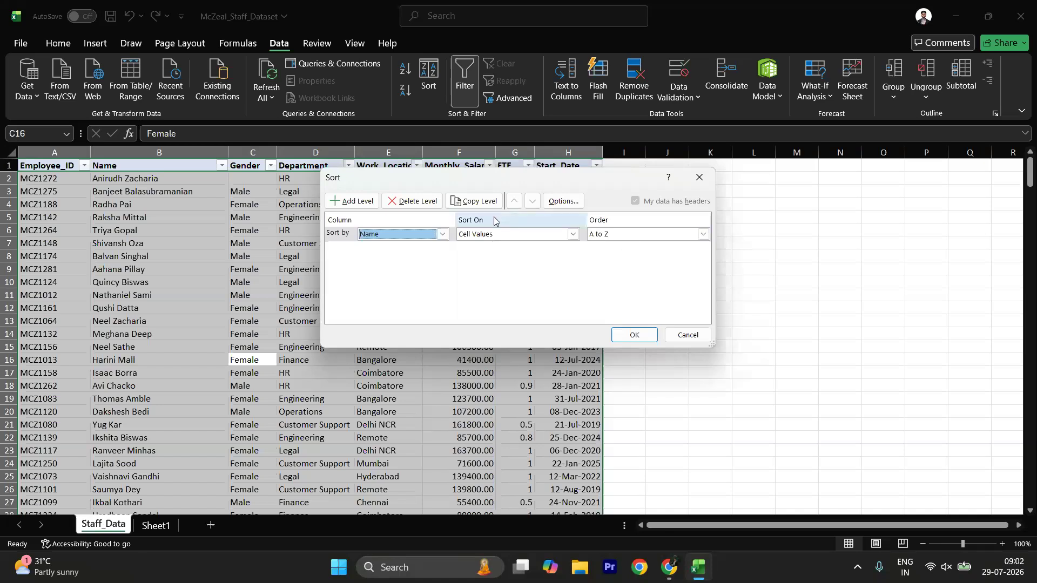
- Add a second sort level on Work_Location, by cell values, A to Z
{"action": "left_click", "coordinate": [367, 207]}
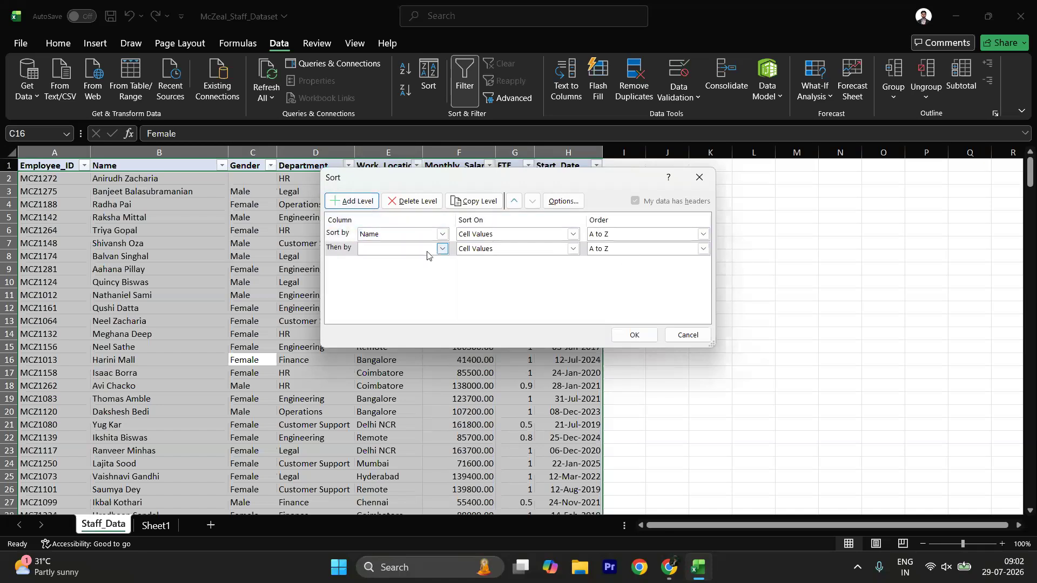
{"action": "left_click", "coordinate": [441, 250]}
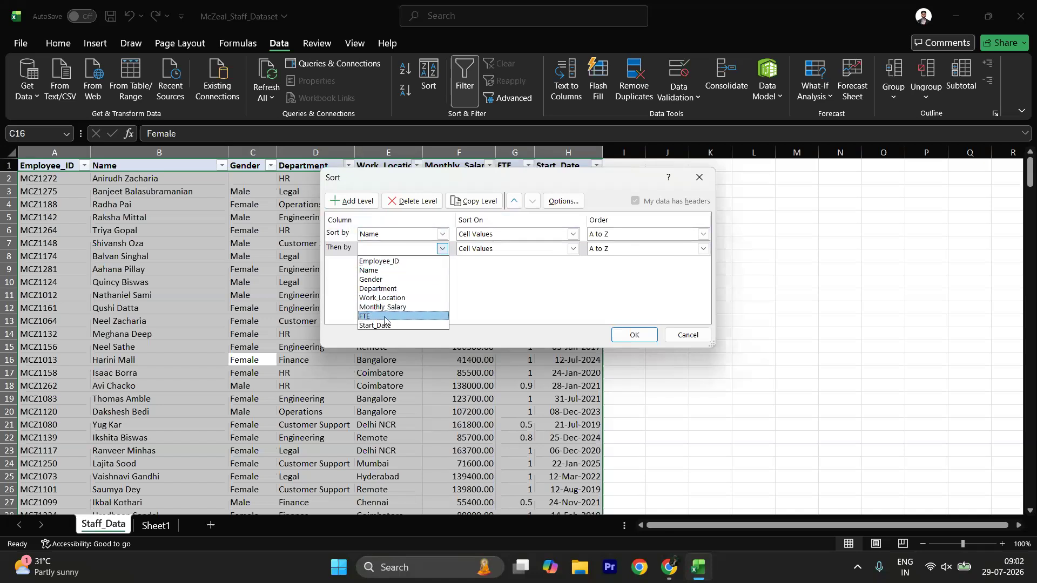
{"action": "left_click", "coordinate": [405, 298]}
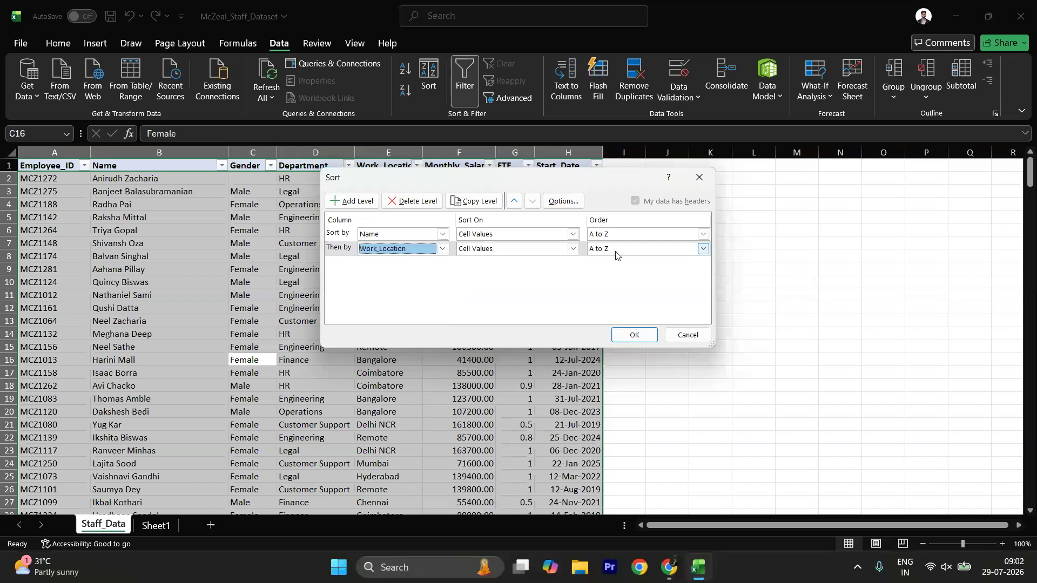
- Examine the Sort On and Order choices of the Work_Location level, including the available custom lists
{"action": "left_click", "coordinate": [573, 249]}
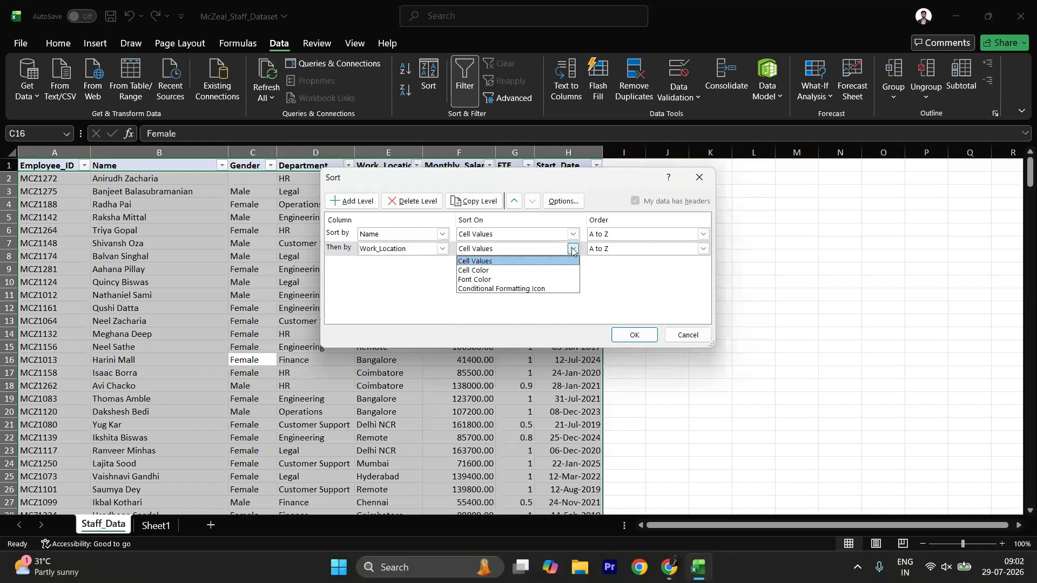
{"action": "left_click", "coordinate": [572, 249]}
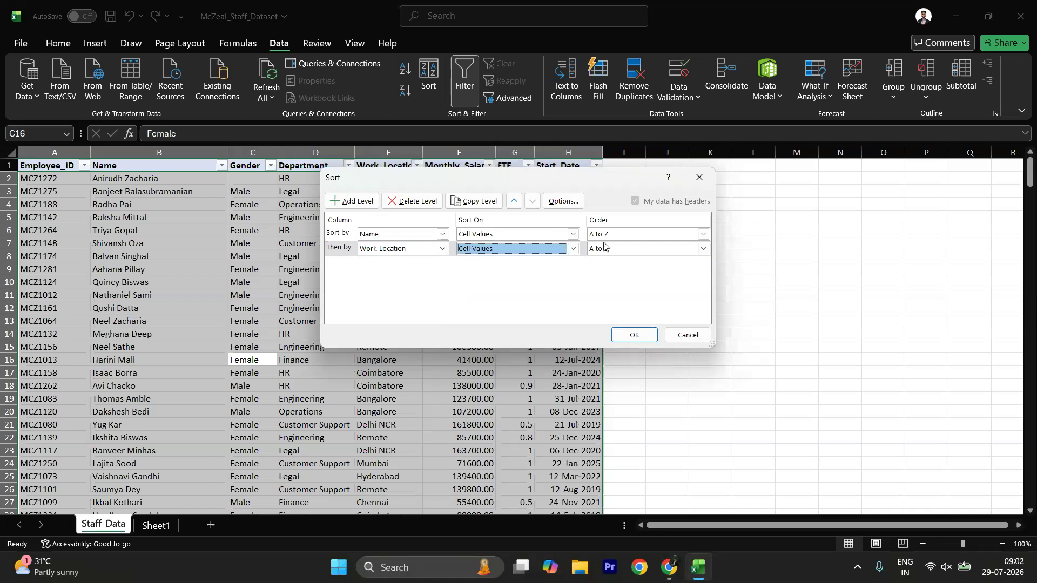
{"action": "left_click", "coordinate": [443, 249]}
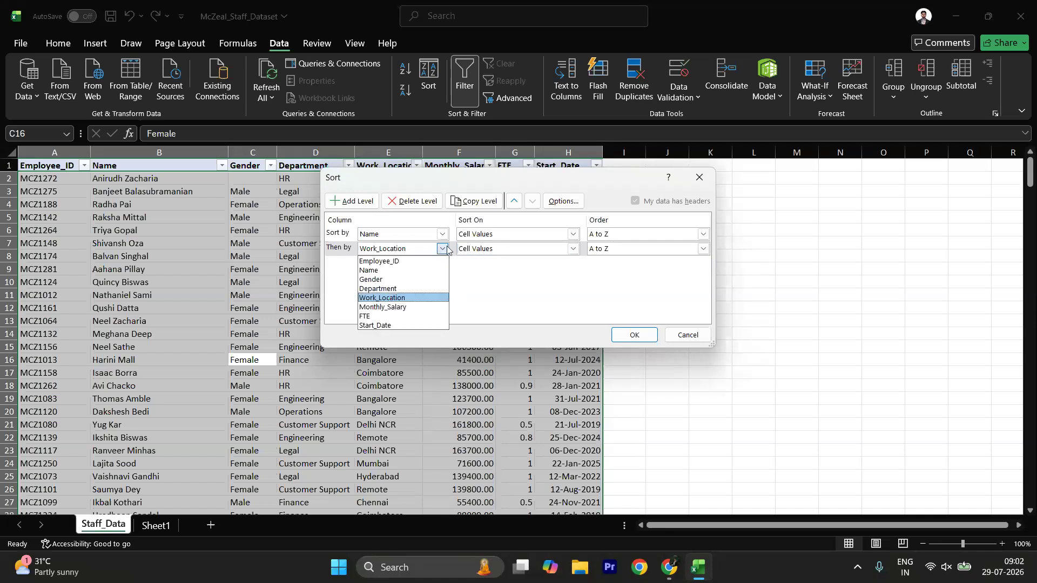
{"action": "left_click", "coordinate": [701, 249]}
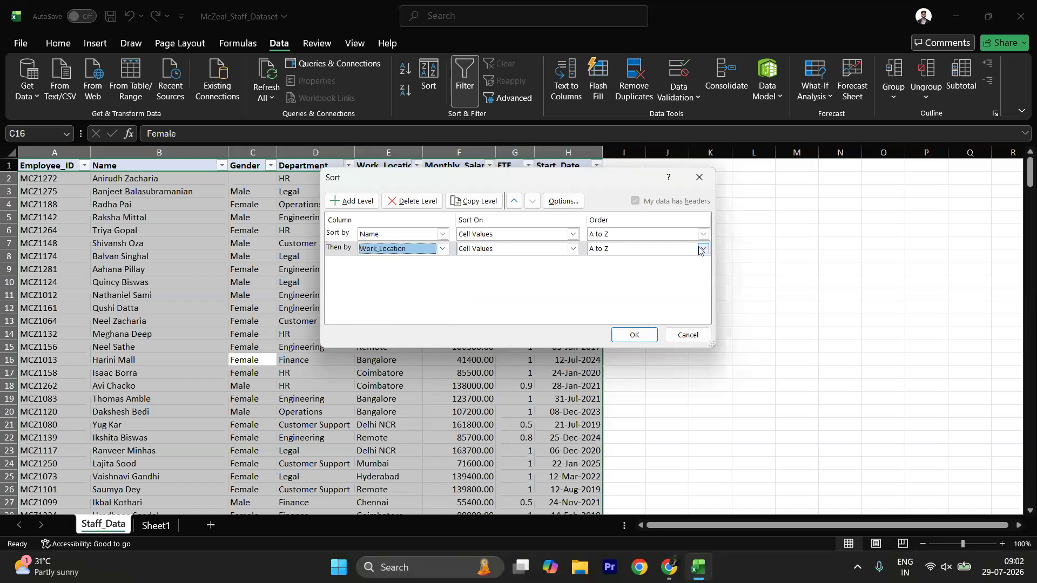
{"action": "left_click", "coordinate": [701, 250]}
{"action": "left_click", "coordinate": [700, 249]}
{"action": "left_click", "coordinate": [701, 249]}
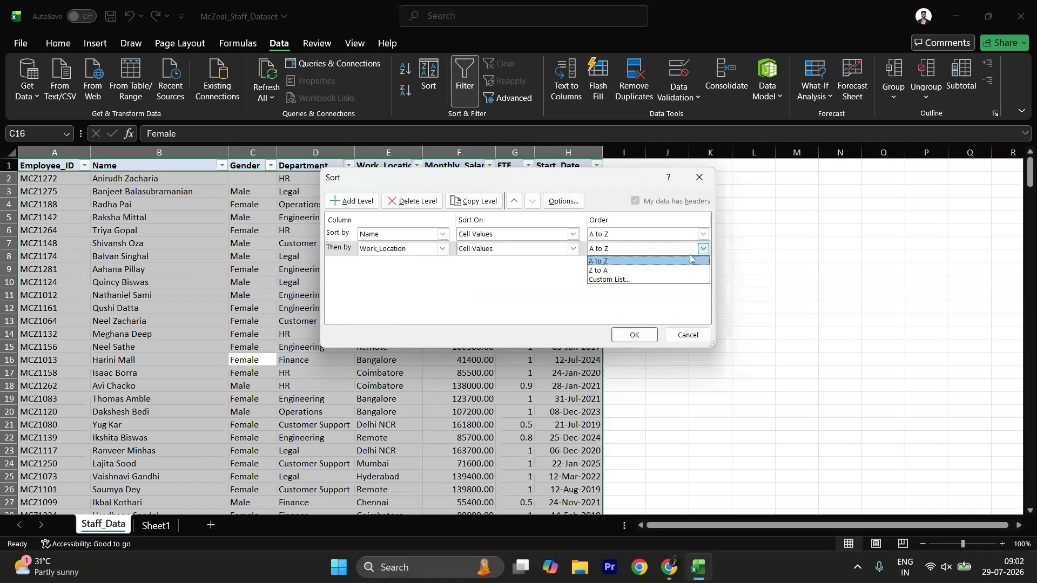
{"action": "left_click", "coordinate": [661, 280]}
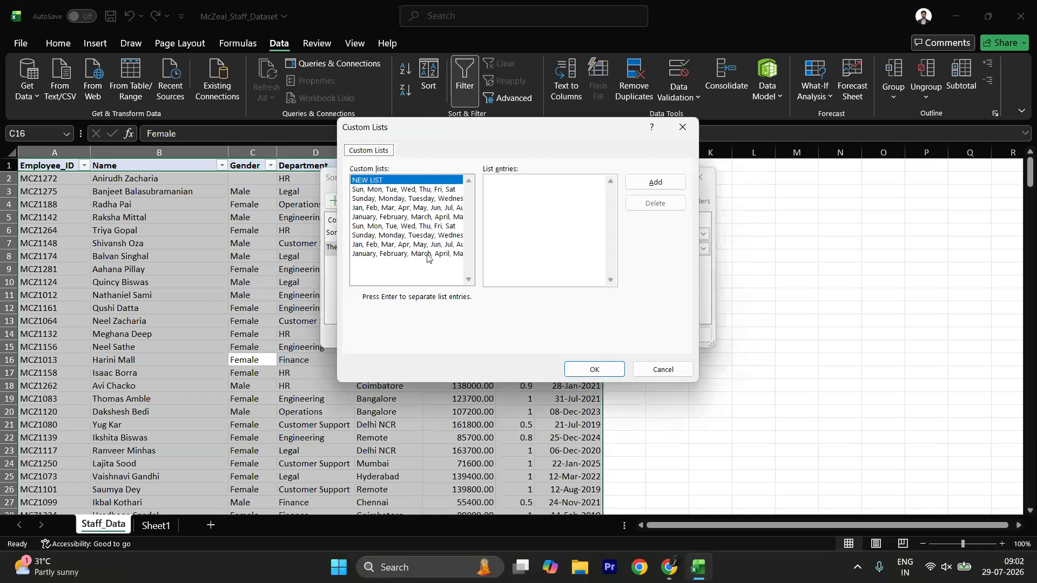
{"action": "left_click", "coordinate": [661, 368]}
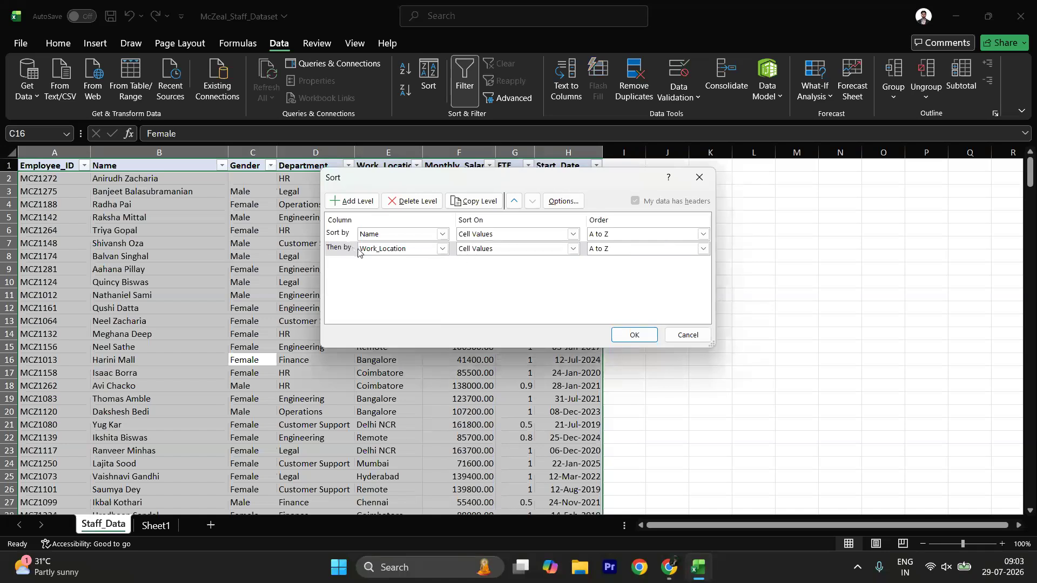
- Add a third sort level on Monthly_Salary, Smallest to Largest, and apply the three-level sort
{"action": "left_click", "coordinate": [352, 201]}
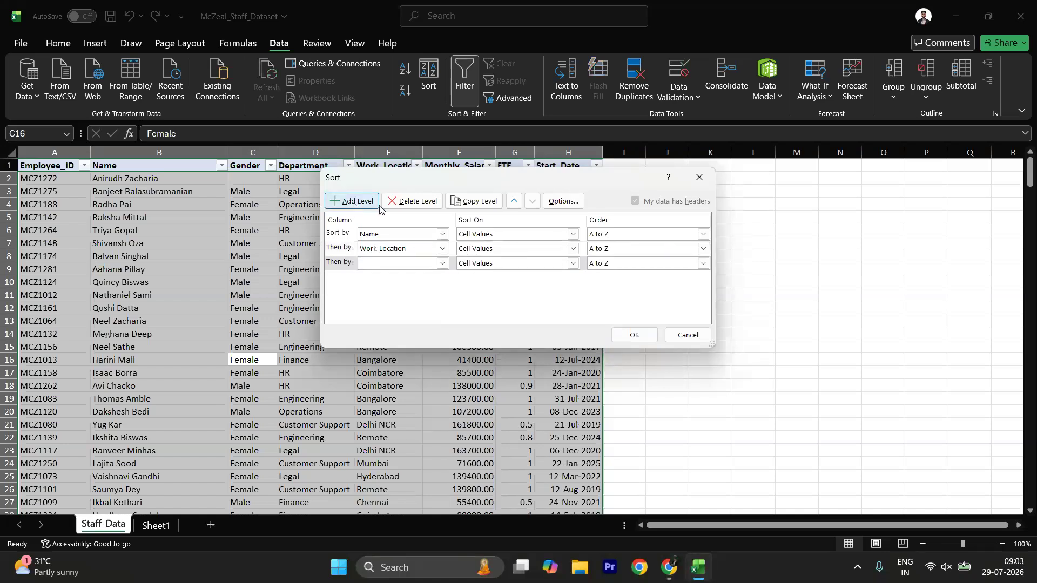
{"action": "left_click", "coordinate": [443, 264]}
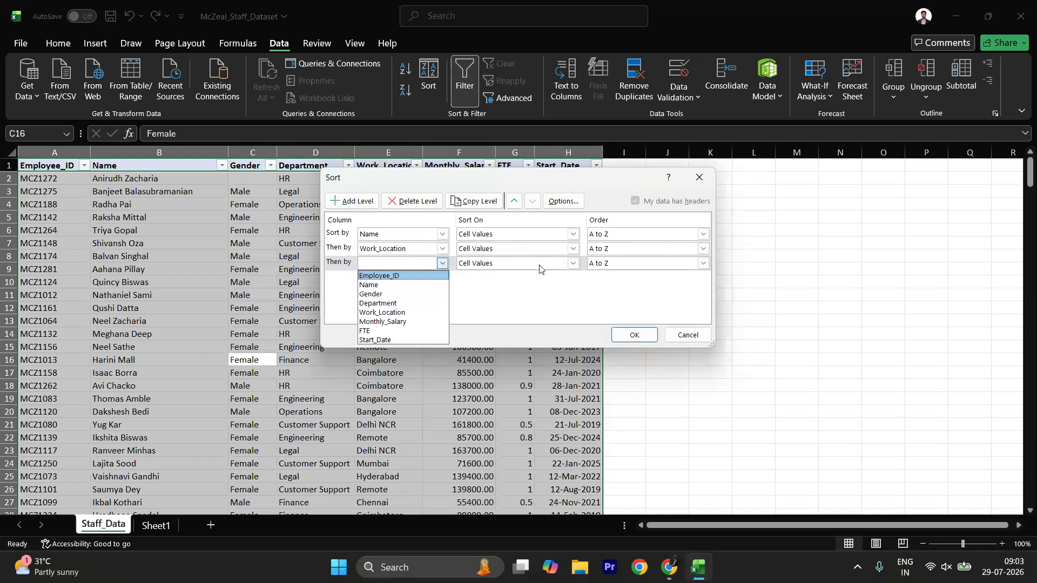
{"action": "left_click", "coordinate": [423, 305]}
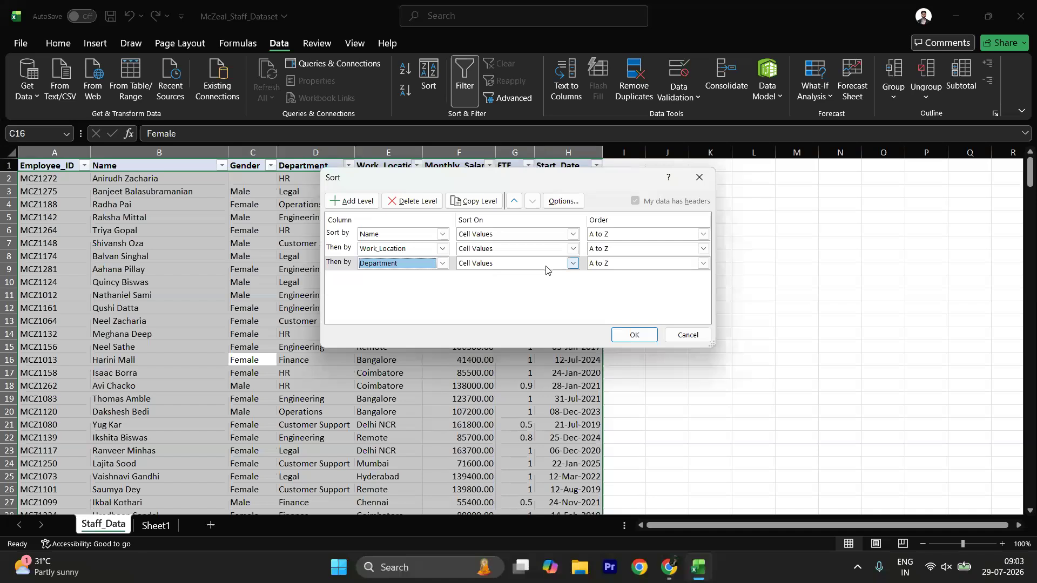
{"action": "left_click", "coordinate": [573, 263]}
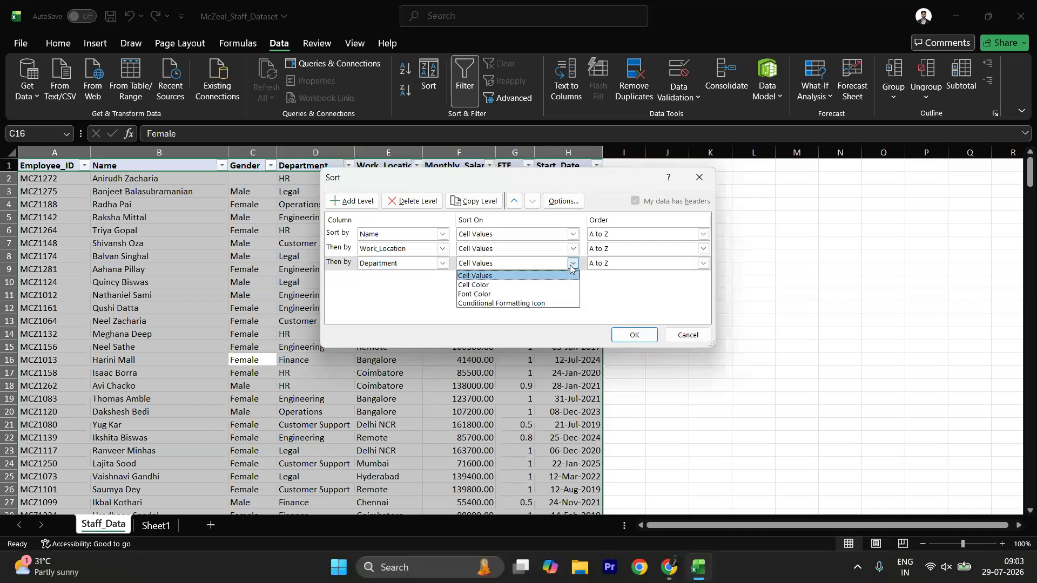
{"action": "left_click", "coordinate": [442, 264]}
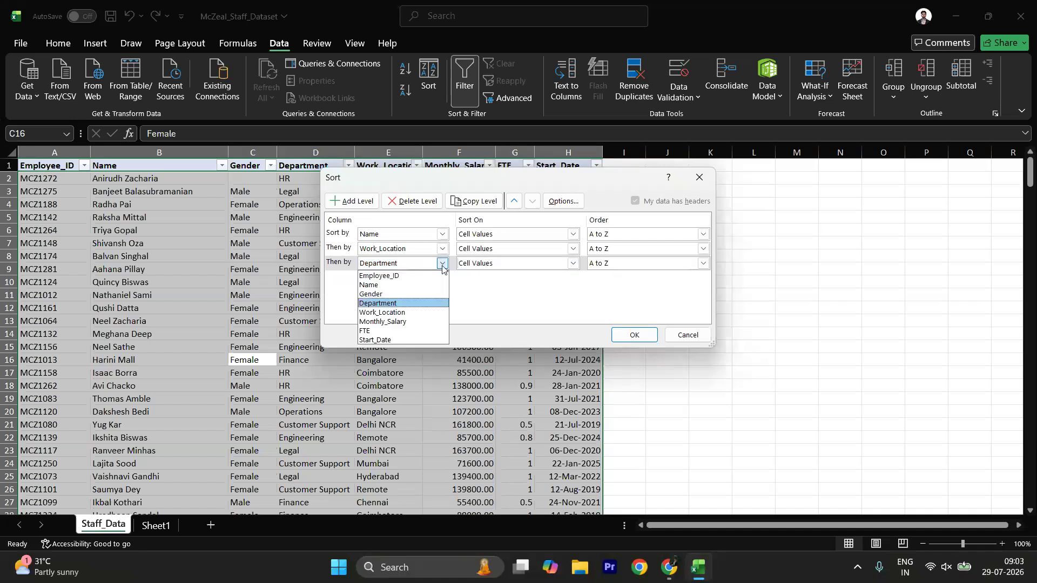
{"action": "left_click", "coordinate": [402, 322]}
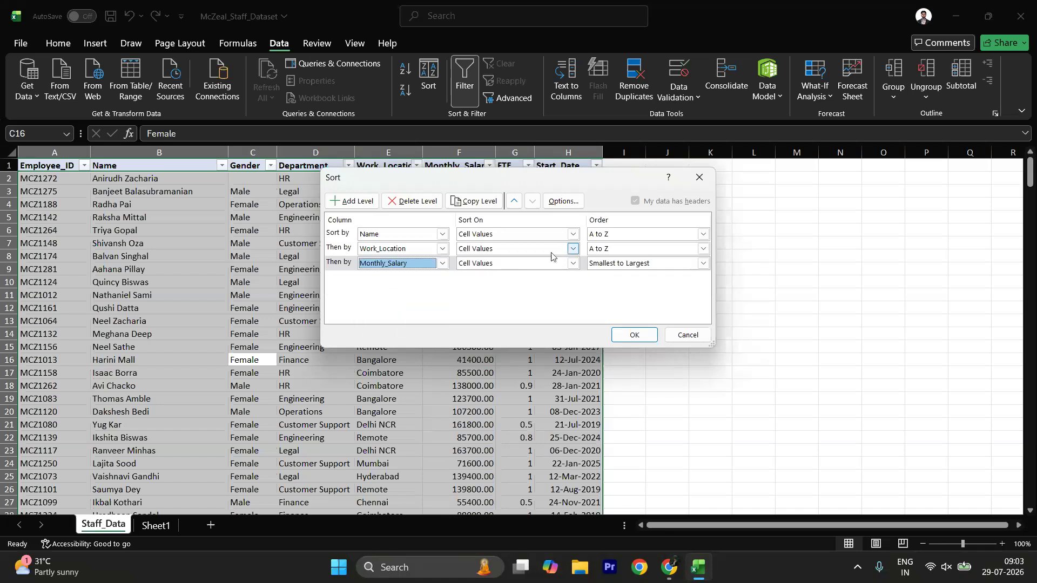
{"action": "left_click", "coordinate": [703, 264]}
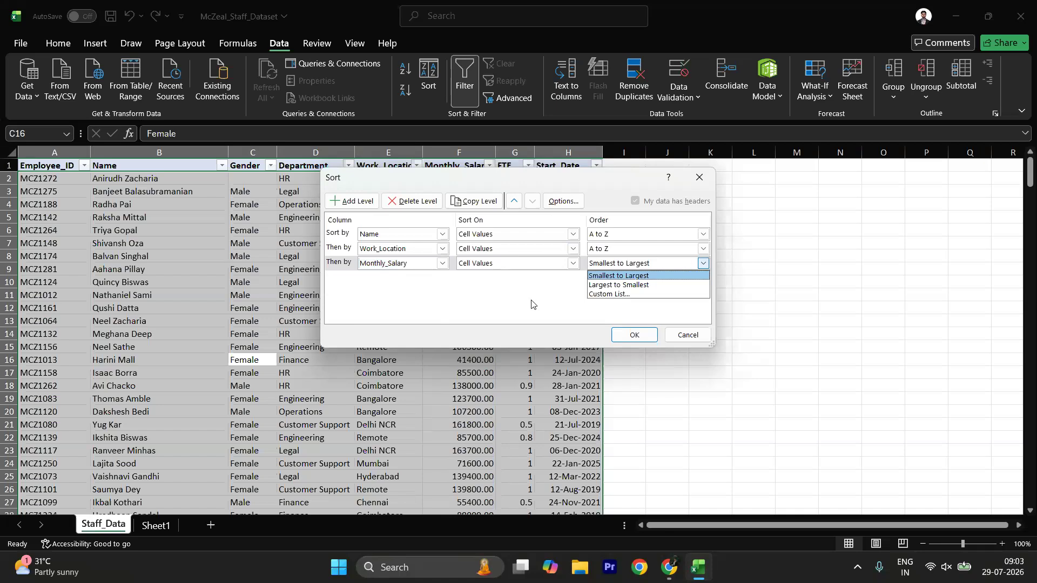
{"action": "left_click", "coordinate": [534, 306]}
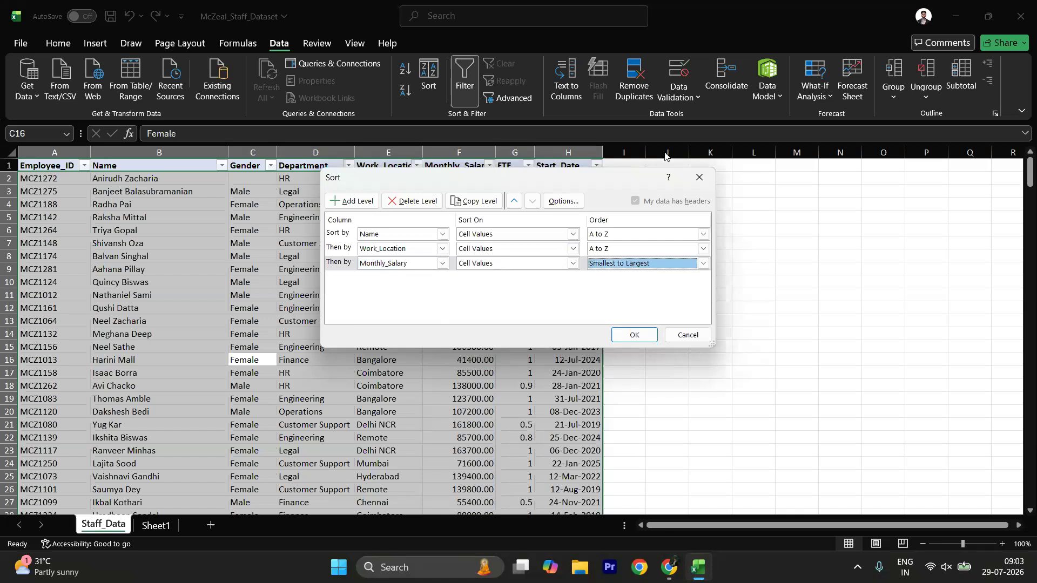
{"action": "left_click", "coordinate": [646, 336]}
- Review the order of the sorted records in the Name column, comparing the indented names with the ones below them
{"action": "scroll", "coordinate": [139, 233], "scroll_direction": "down", "scroll_amount": 4}
{"action": "scroll", "coordinate": [140, 233], "scroll_direction": "up", "scroll_amount": 4}
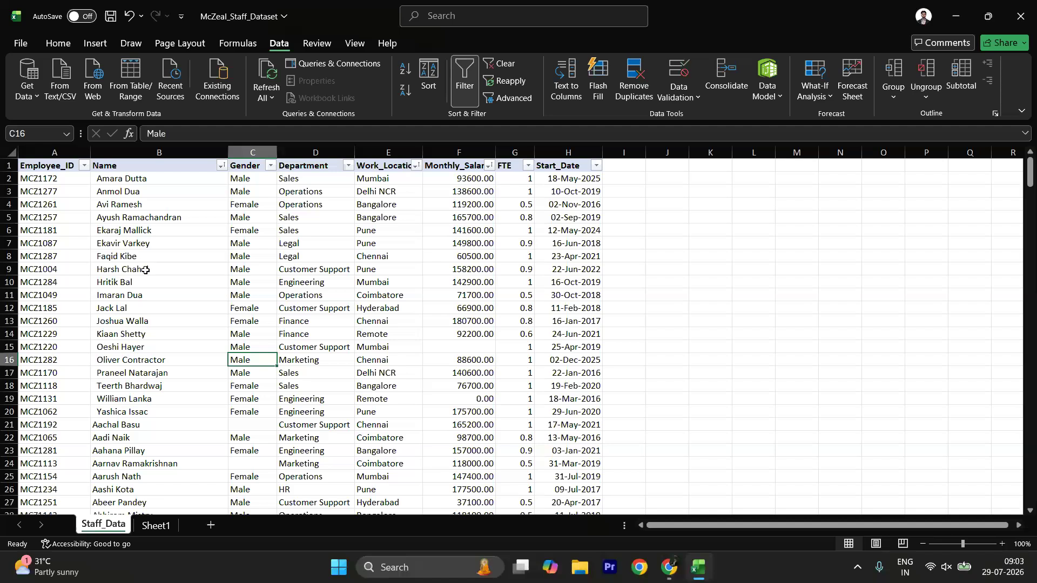
{"action": "left_click", "coordinate": [125, 282]}
{"action": "left_click", "coordinate": [121, 397]}
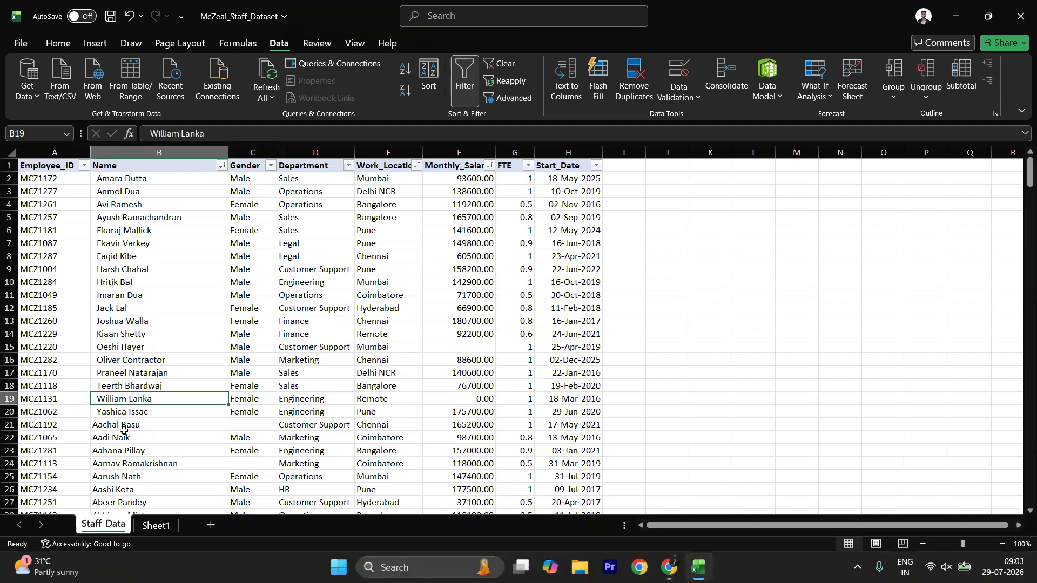
{"action": "scroll", "coordinate": [122, 429], "scroll_direction": "down", "scroll_amount": 4}
{"action": "scroll", "coordinate": [125, 430], "scroll_direction": "up", "scroll_amount": 4}
{"action": "left_click", "coordinate": [140, 417]}
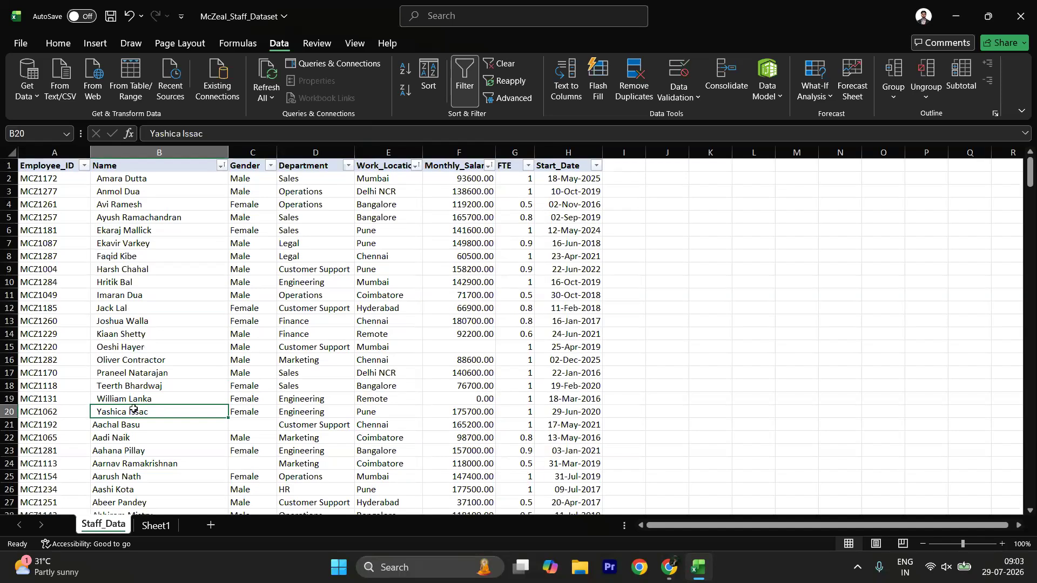
{"action": "scroll", "coordinate": [307, 411], "scroll_direction": "down", "scroll_amount": 13}
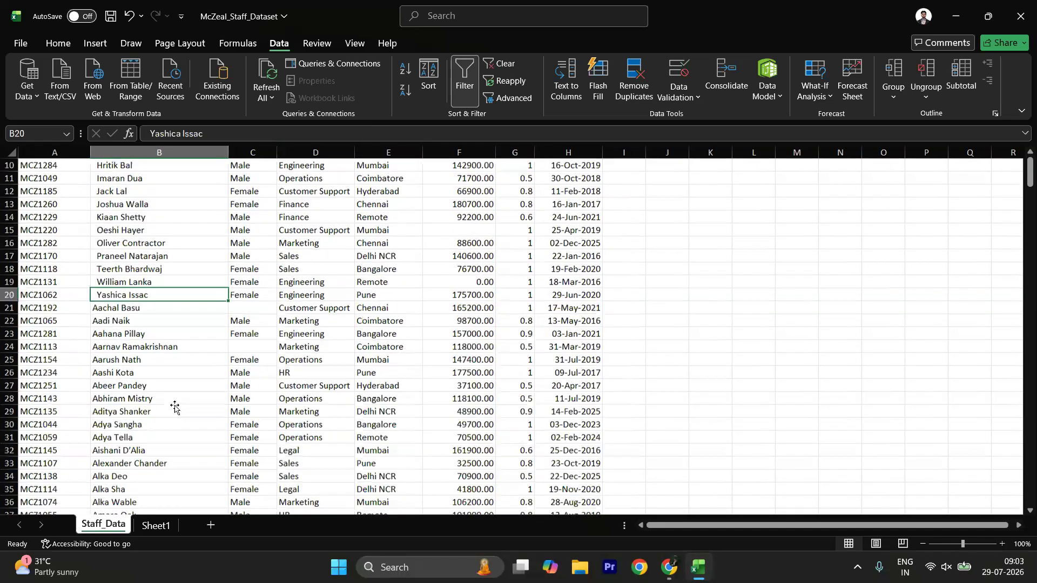
{"action": "scroll", "coordinate": [161, 484], "scroll_direction": "up", "scroll_amount": 15}
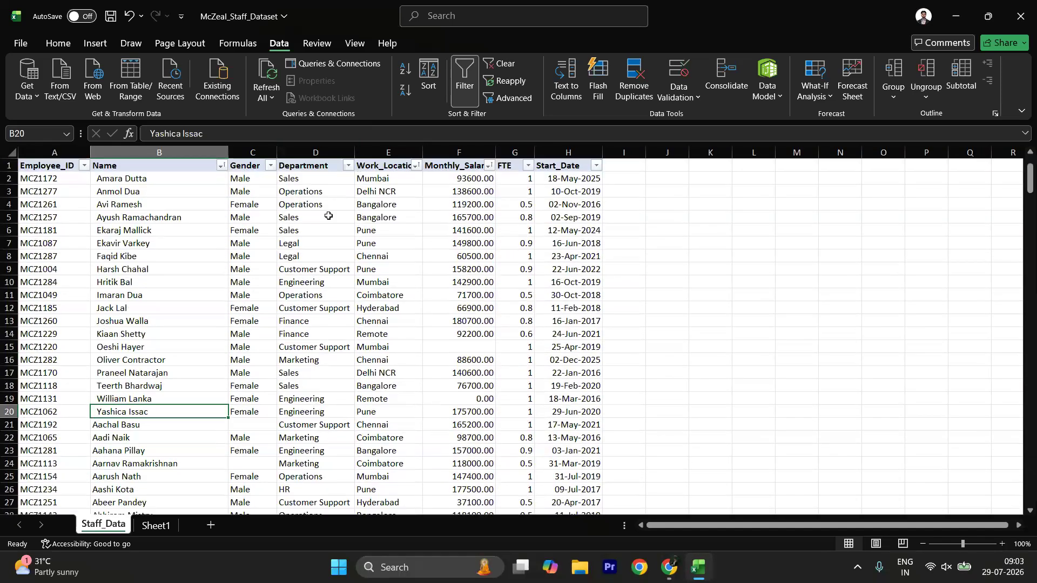
- Undo the three-level sort to bring the staff records back to their original order
{"action": "key", "text": "ctrl+z"}
{"action": "left_click", "coordinate": [426, 215]}
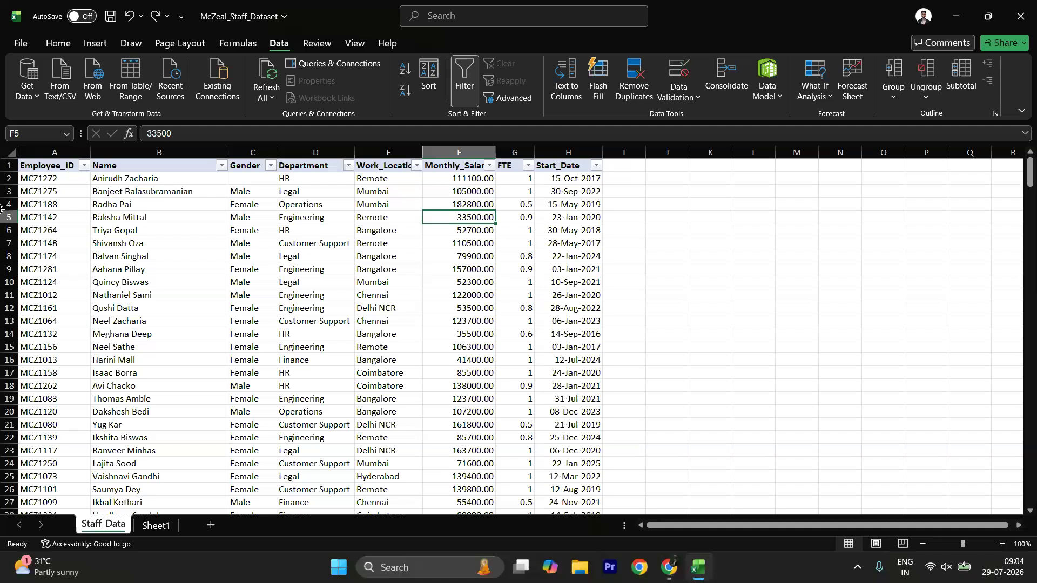
- Highlight duplicate values in the Employee_ID column with Light Red Fill with Dark Red Text
{"action": "left_click", "coordinate": [55, 144]}
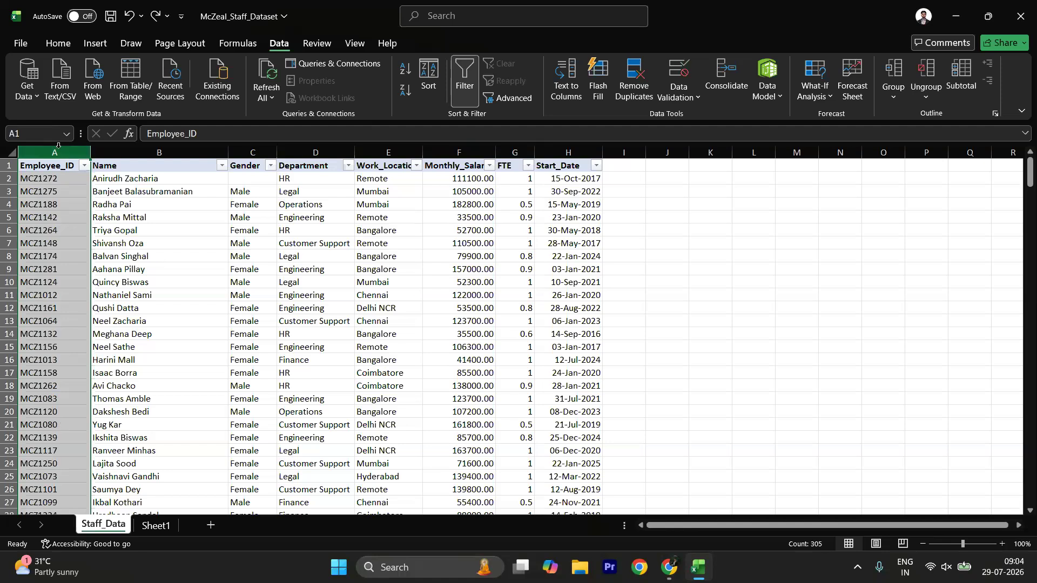
{"action": "left_click", "coordinate": [56, 44]}
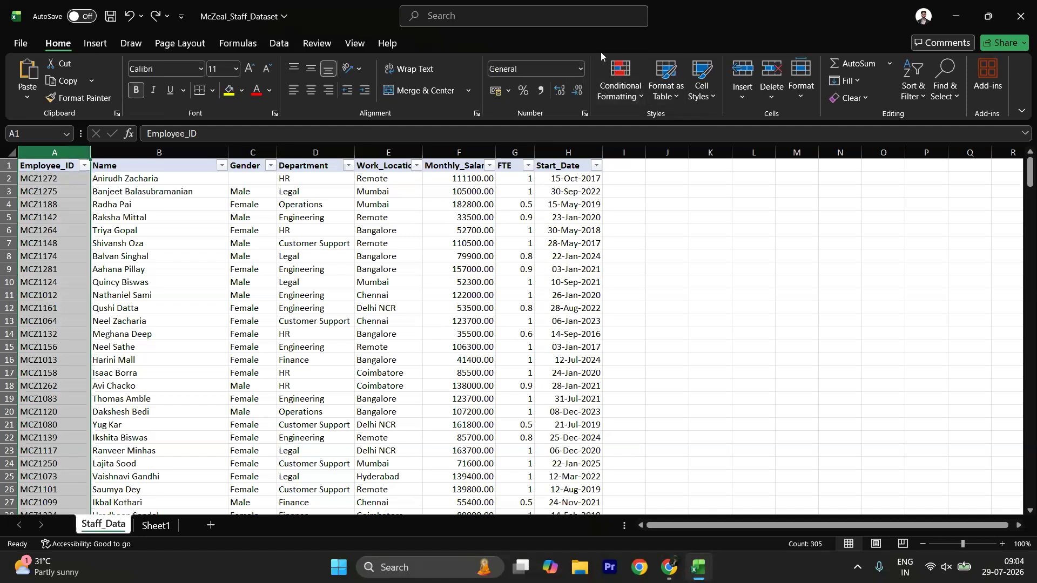
{"action": "left_click", "coordinate": [635, 100]}
{"action": "mouse_move", "coordinate": [645, 122]}
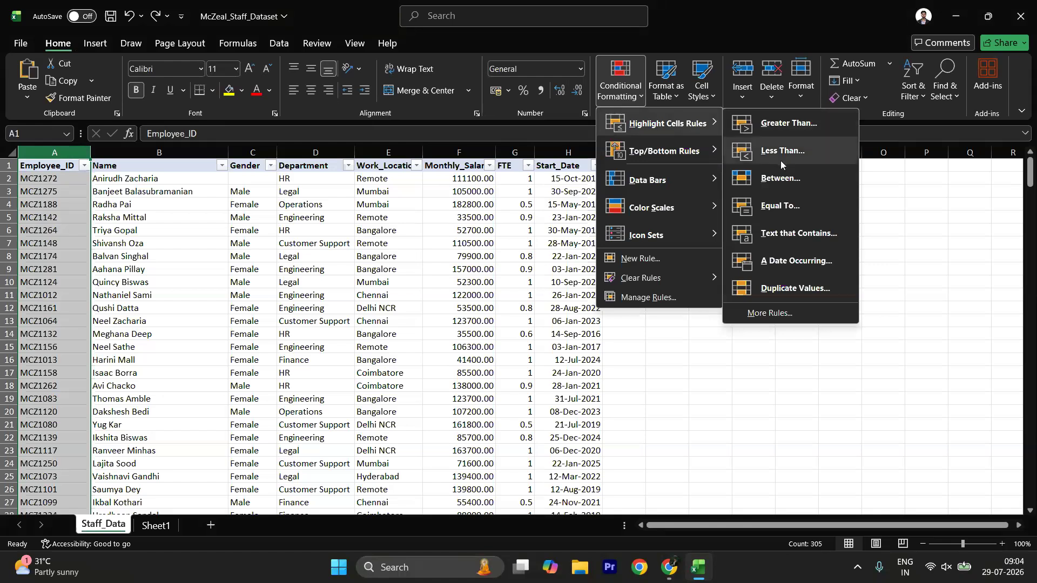
{"action": "left_click", "coordinate": [787, 288]}
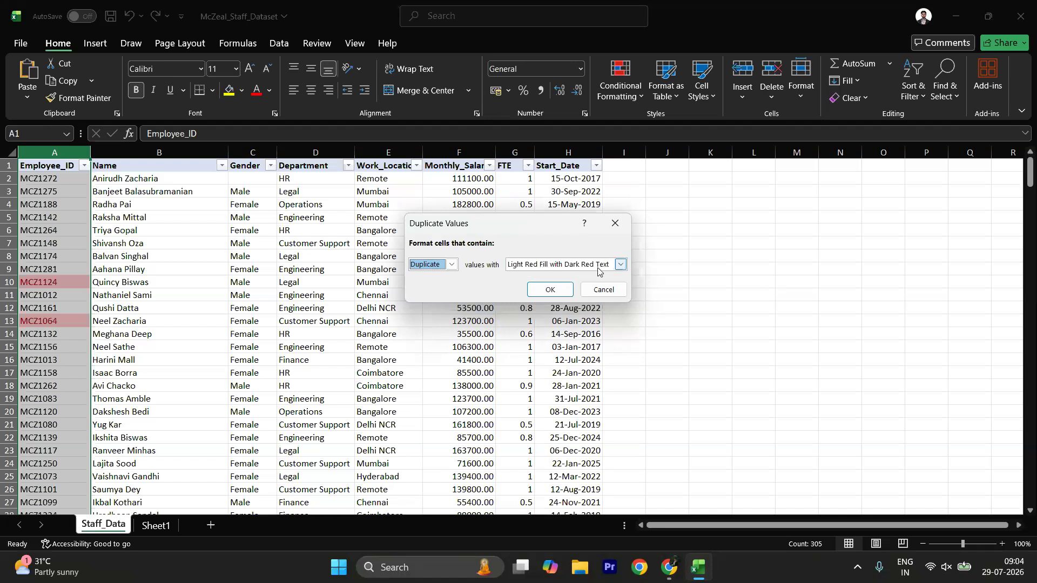
{"action": "left_click", "coordinate": [622, 265]}
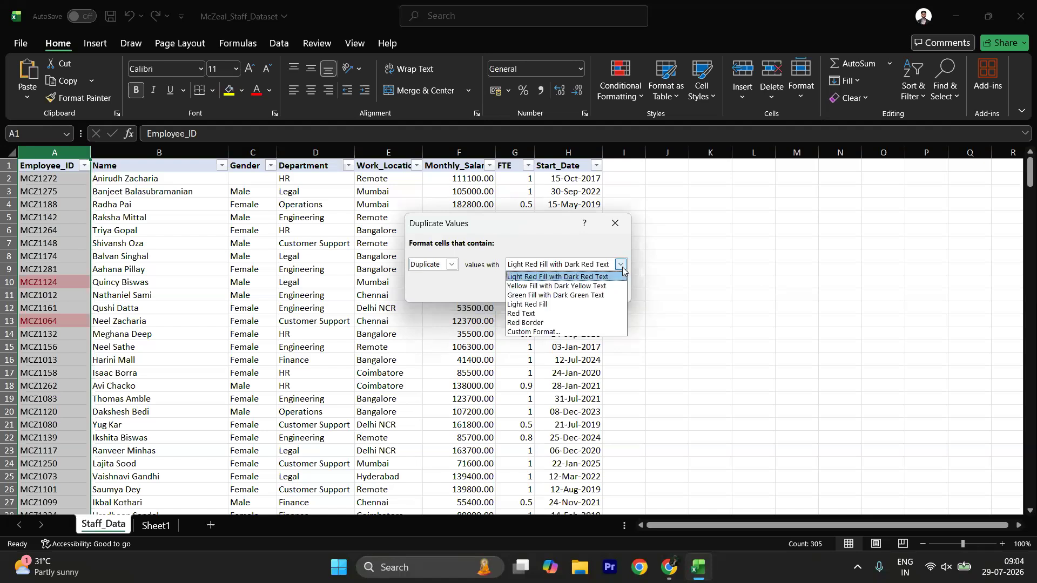
{"action": "left_click", "coordinate": [622, 266]}
{"action": "left_click", "coordinate": [550, 290]}
{"action": "left_click", "coordinate": [133, 305]}
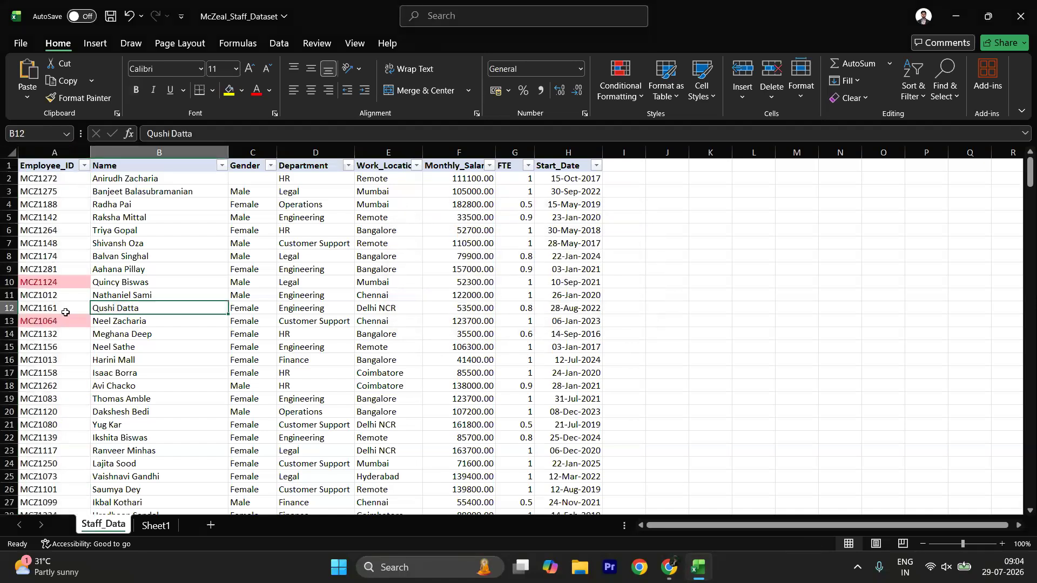
- Filter the Employee_ID column by the light red cell color to show only the records with duplicate IDs
{"action": "scroll", "coordinate": [65, 312], "scroll_direction": "down", "scroll_amount": 20}
{"action": "scroll", "coordinate": [65, 314], "scroll_direction": "down", "scroll_amount": 20}
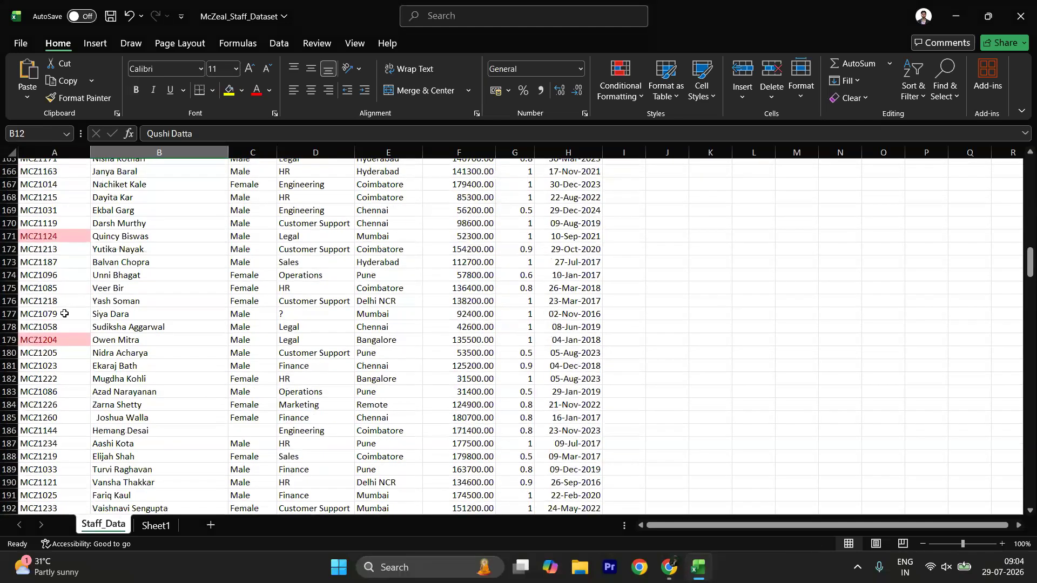
{"action": "scroll", "coordinate": [64, 313], "scroll_direction": "up", "scroll_amount": 20}
{"action": "left_click", "coordinate": [84, 168]}
{"action": "left_click", "coordinate": [84, 167]}
{"action": "left_click", "coordinate": [84, 168]}
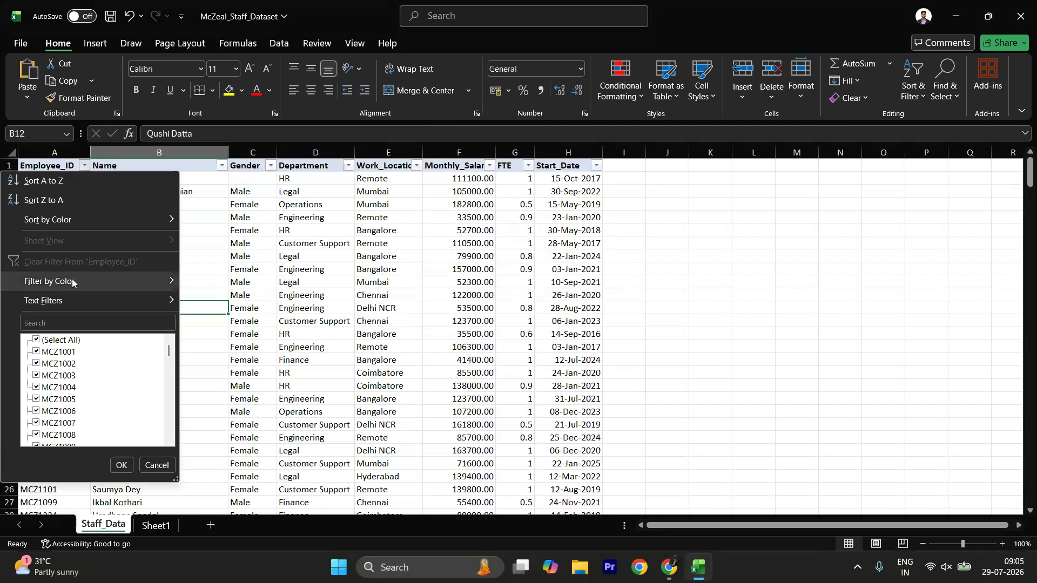
{"action": "mouse_move", "coordinate": [63, 287]}
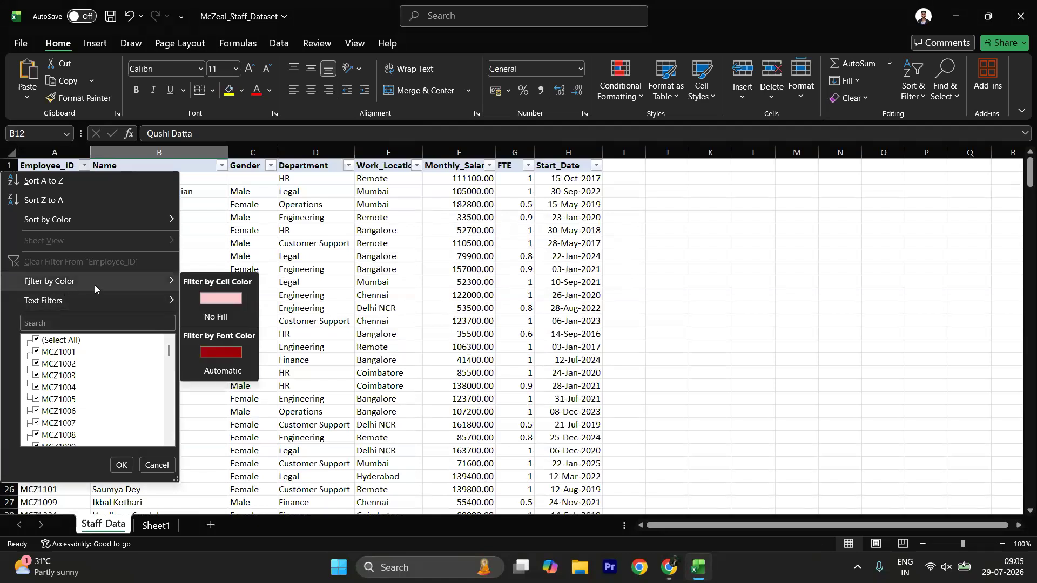
{"action": "left_click", "coordinate": [221, 297]}
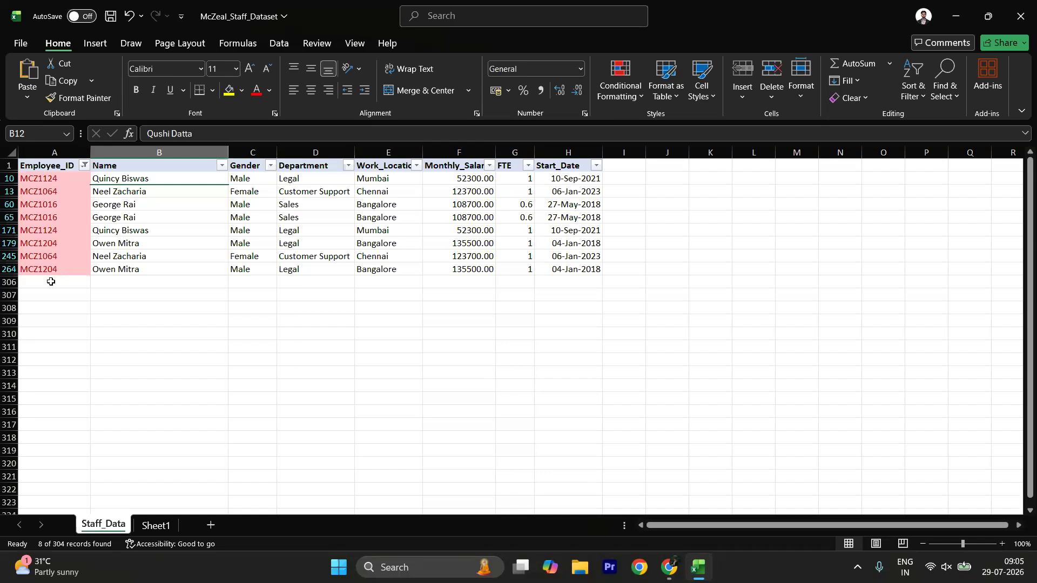
- Clear the color filter from the Employee_ID column to bring back all staff records
{"action": "left_click", "coordinate": [84, 166]}
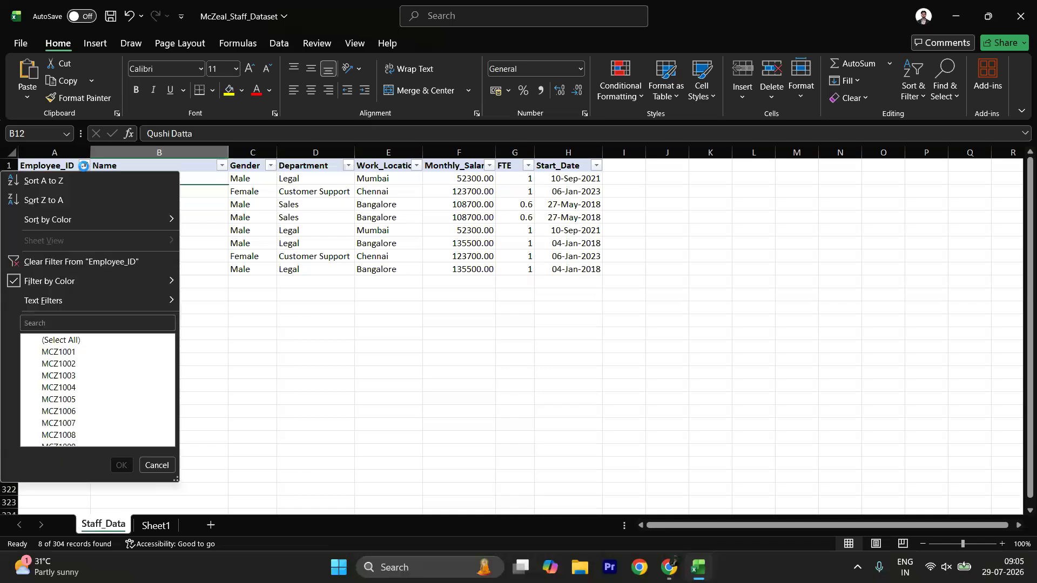
{"action": "left_click", "coordinate": [138, 267]}
{"action": "left_click", "coordinate": [248, 280]}
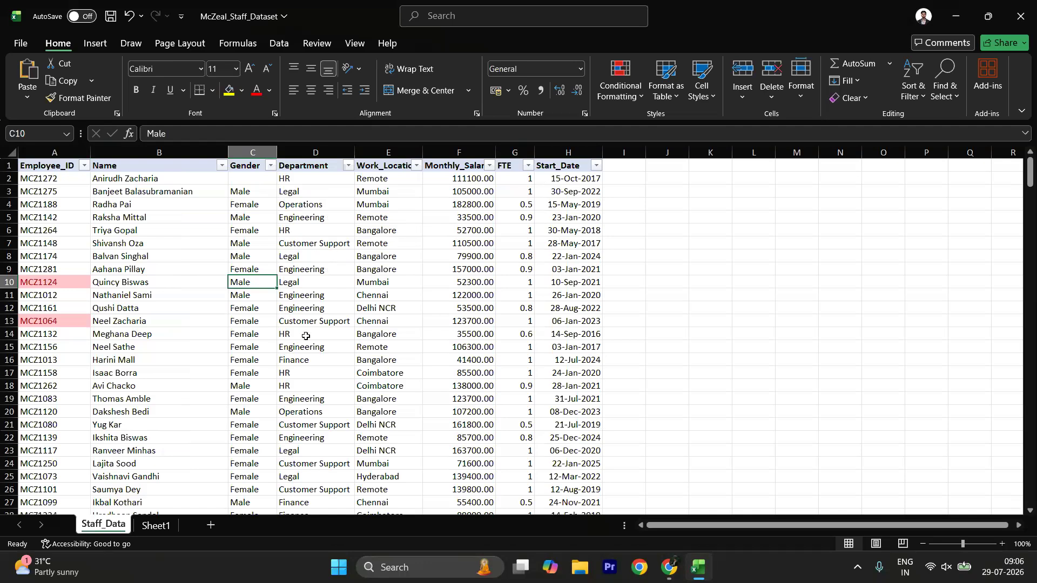
- Look through the staff records for highlighted duplicate IDs in the Employee_ID column and other data-quality problems
{"action": "scroll", "coordinate": [305, 336], "scroll_direction": "down", "scroll_amount": 5}
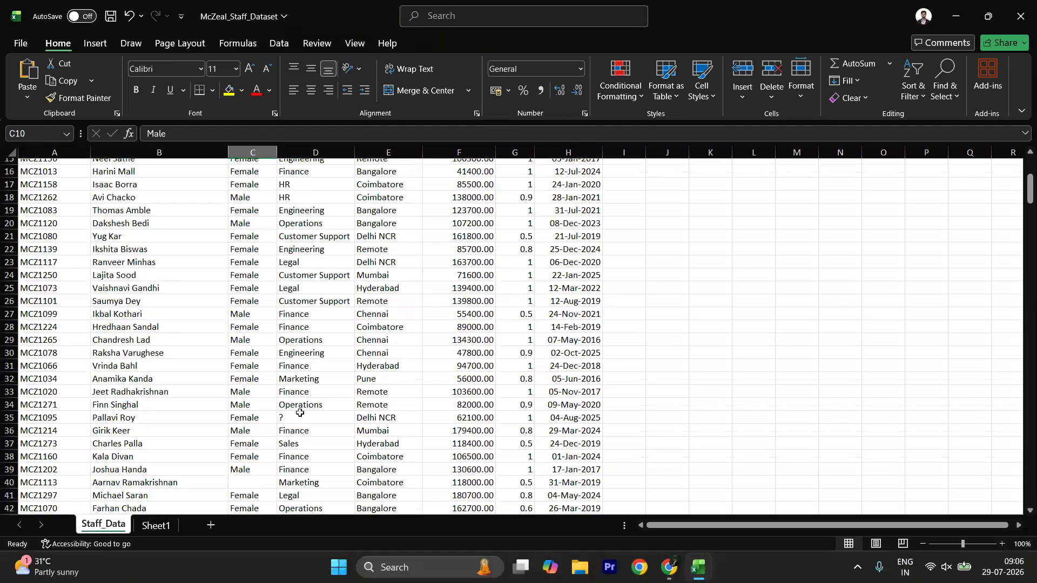
{"action": "scroll", "coordinate": [300, 414], "scroll_direction": "up", "scroll_amount": 5}
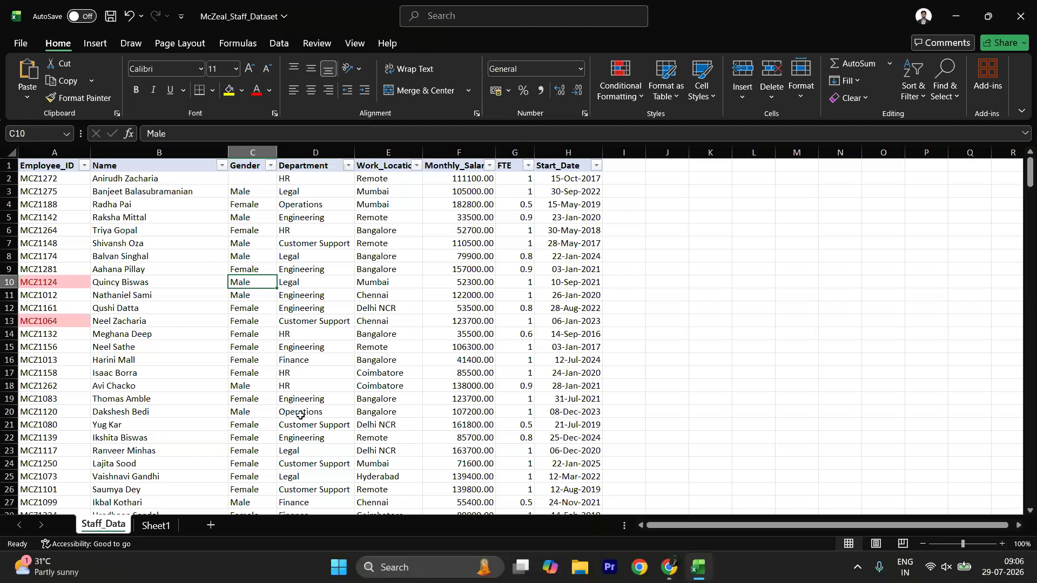
{"action": "left_click", "coordinate": [47, 151]}
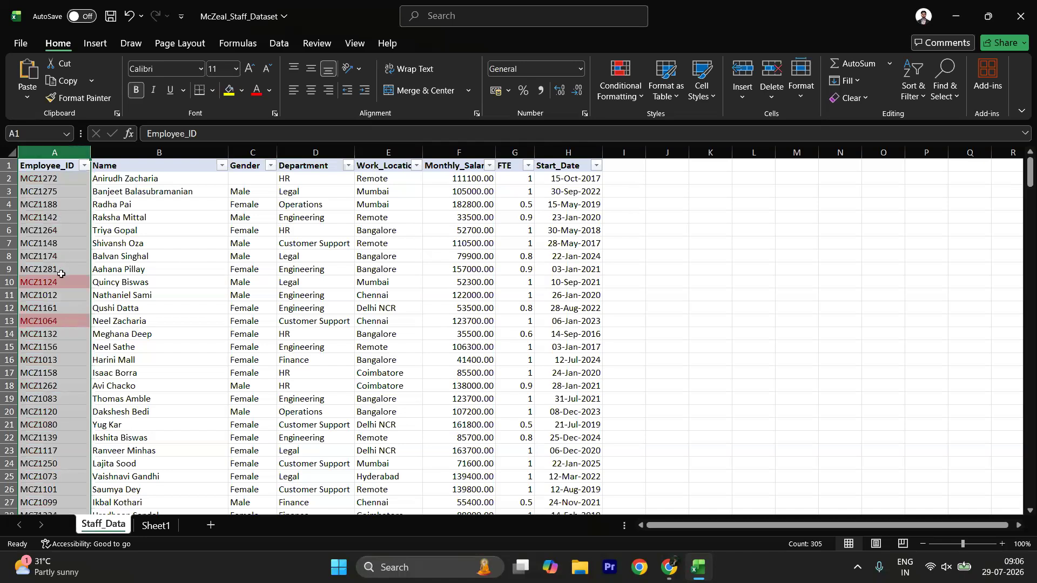
{"action": "left_click", "coordinate": [63, 320]}
{"action": "scroll", "coordinate": [63, 319], "scroll_direction": "down", "scroll_amount": 9}
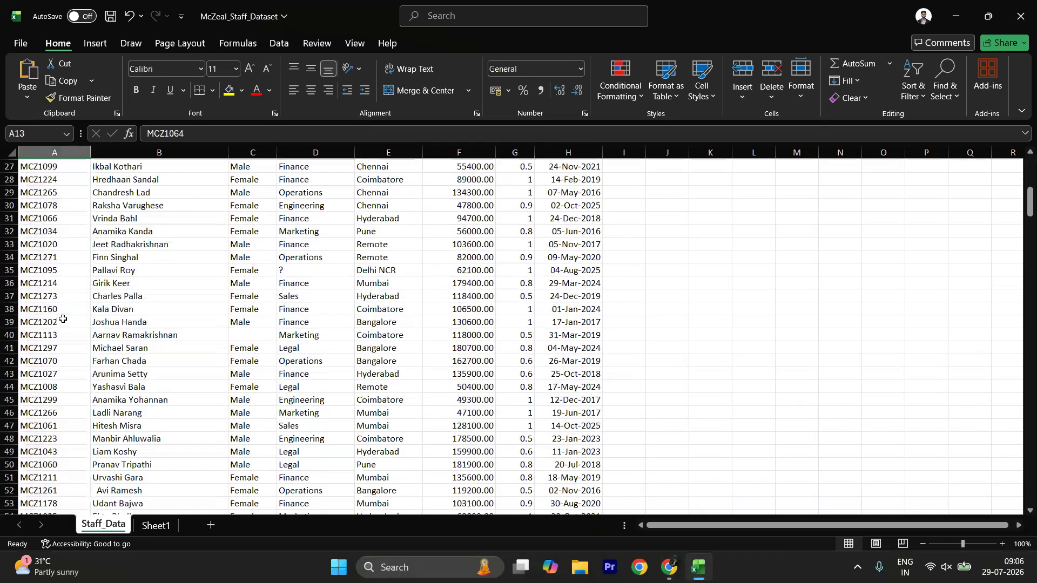
{"action": "scroll", "coordinate": [179, 228], "scroll_direction": "up", "scroll_amount": 9}
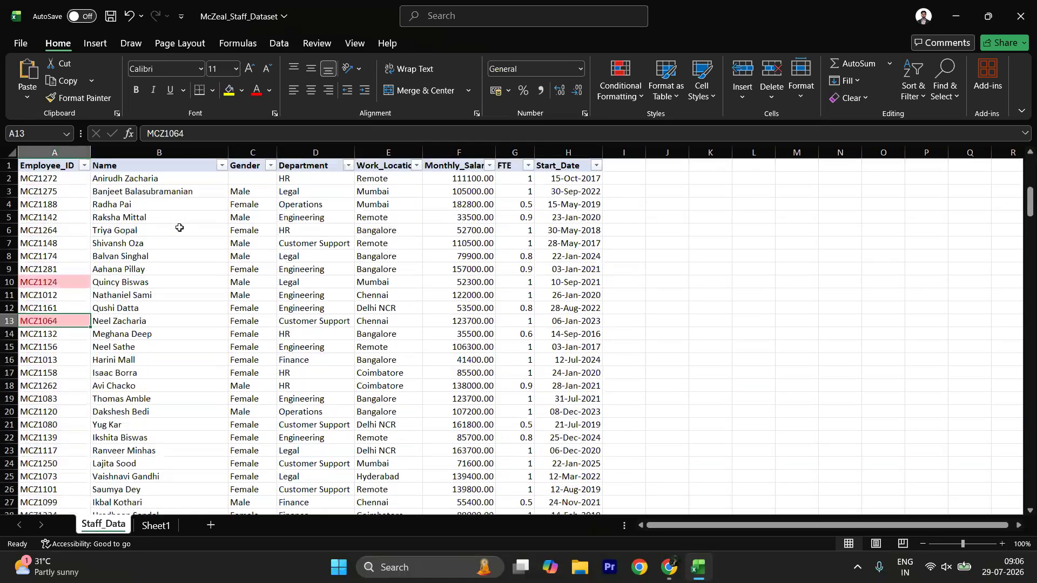
{"action": "scroll", "coordinate": [142, 385], "scroll_direction": "down", "scroll_amount": 8}
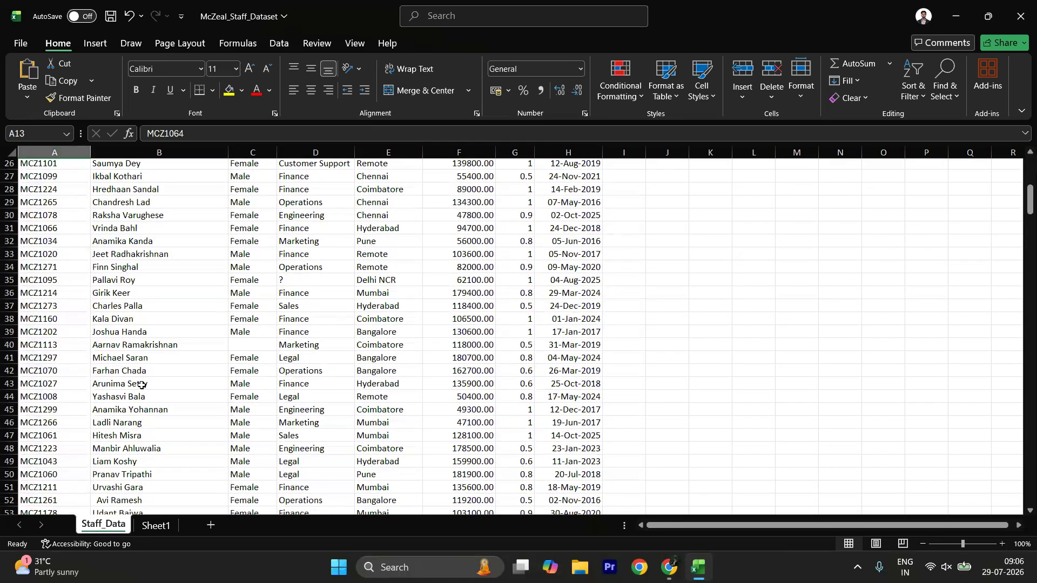
{"action": "scroll", "coordinate": [141, 385], "scroll_direction": "down", "scroll_amount": 4}
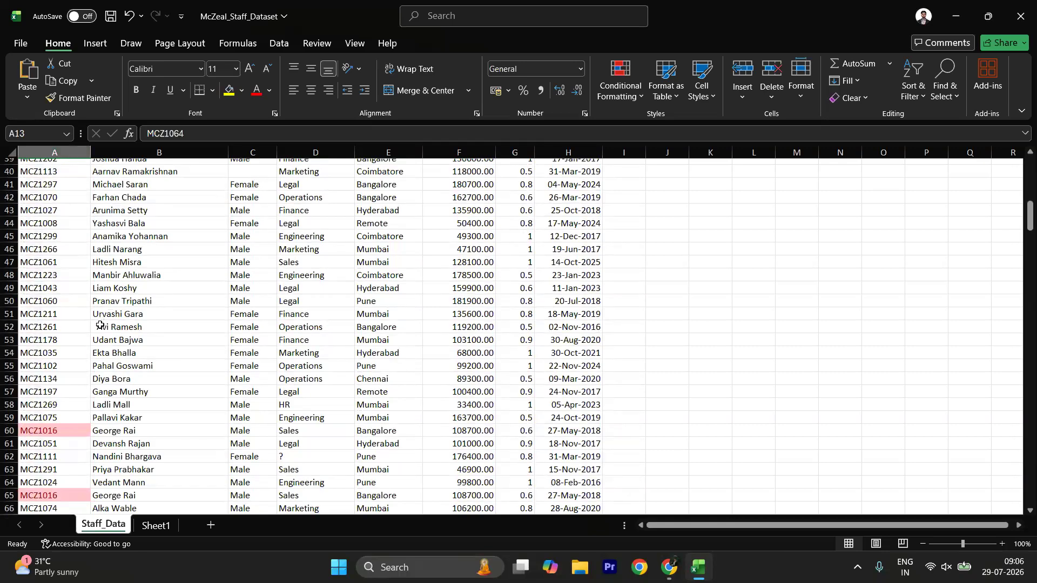
{"action": "scroll", "coordinate": [131, 362], "scroll_direction": "down", "scroll_amount": 5}
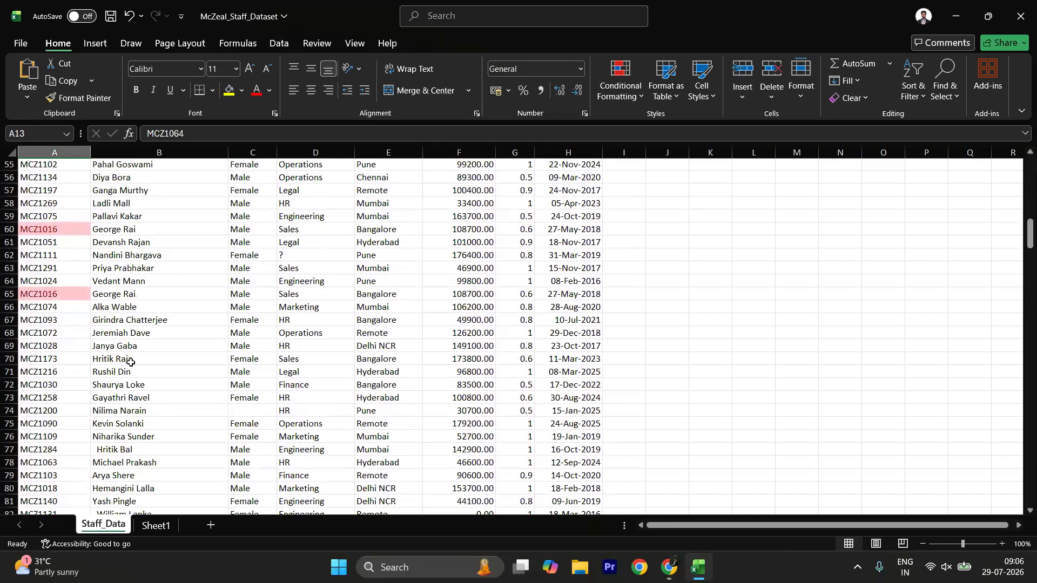
{"action": "scroll", "coordinate": [103, 445], "scroll_direction": "down", "scroll_amount": 1}
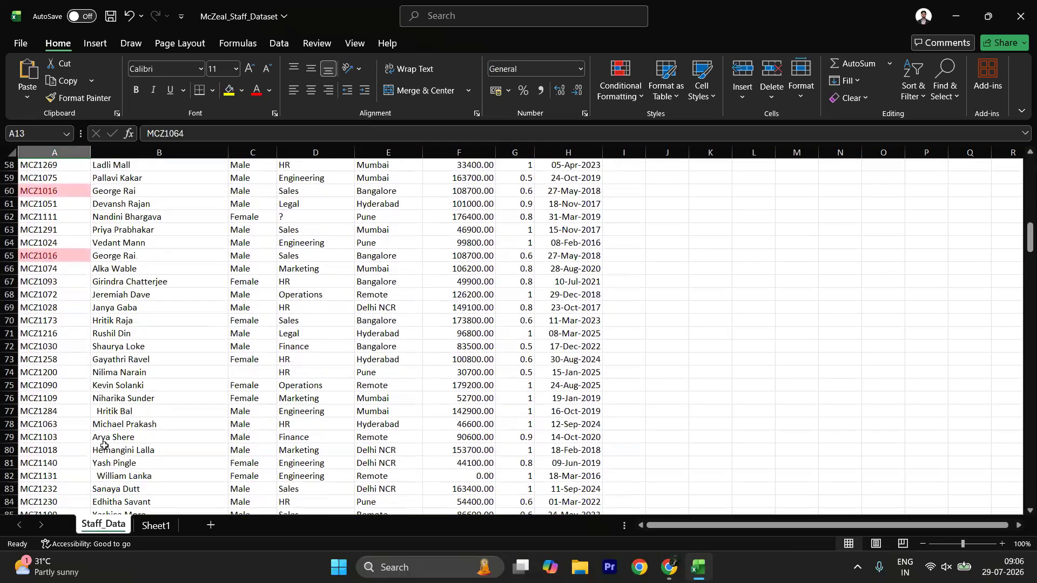
{"action": "scroll", "coordinate": [104, 446], "scroll_direction": "down", "scroll_amount": 2}
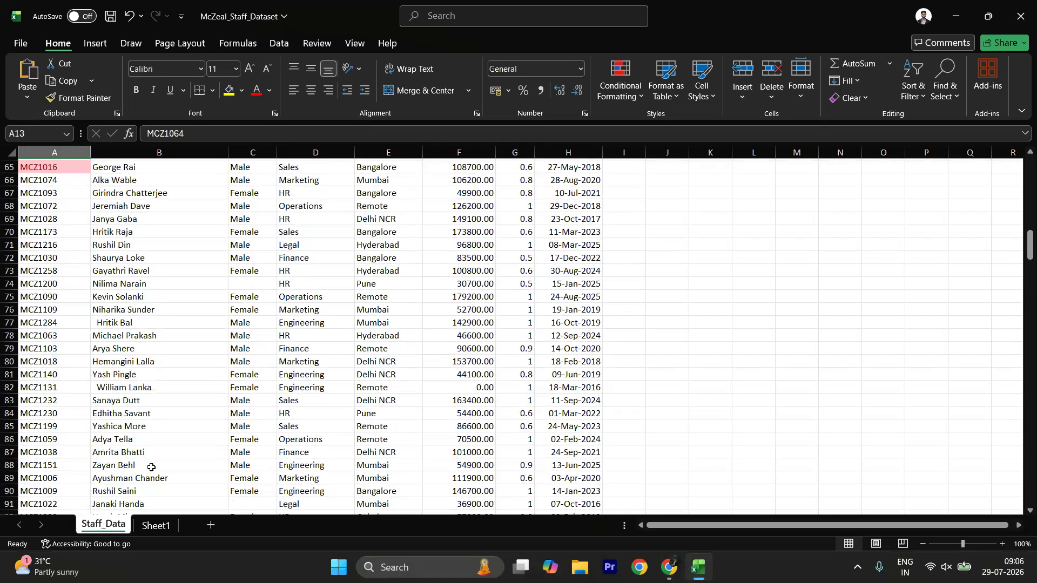
{"action": "scroll", "coordinate": [151, 467], "scroll_direction": "down", "scroll_amount": 10}
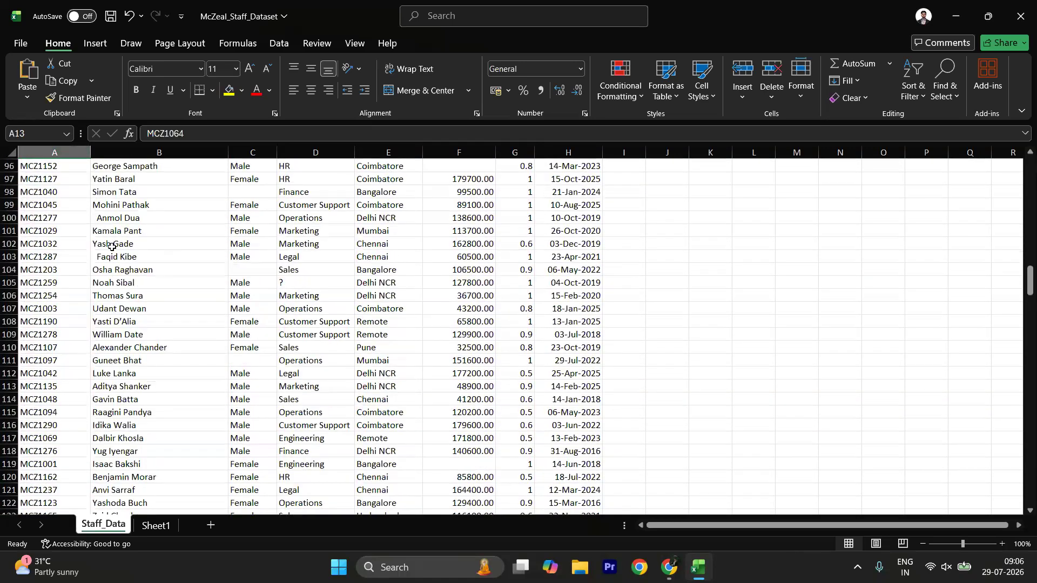
{"action": "key", "text": "ctrl+BackSpace"}
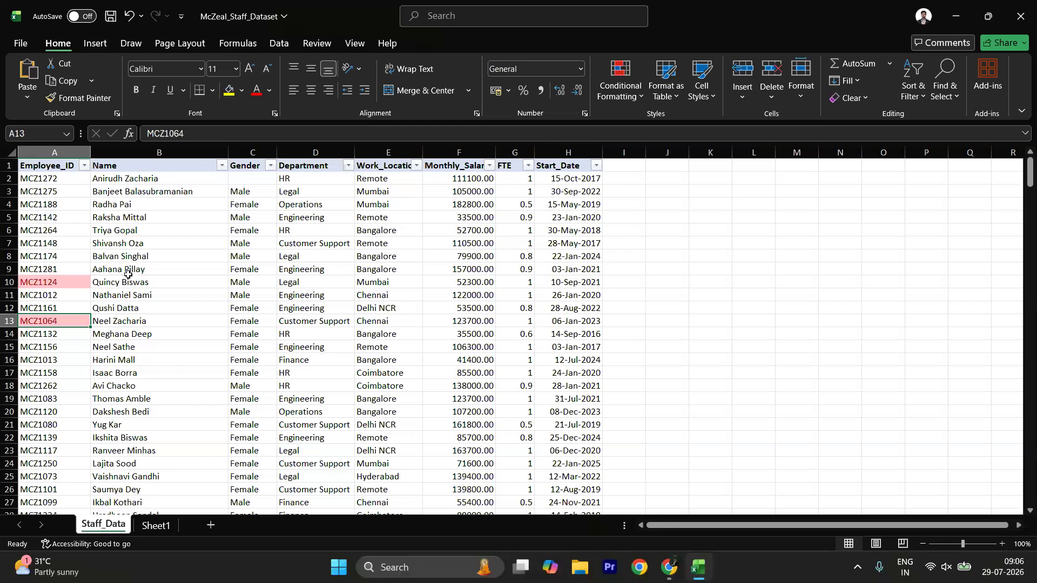
- Inspect the Gender column for missing entries, checking cells C2, C40 and C91
{"action": "left_click", "coordinate": [262, 184]}
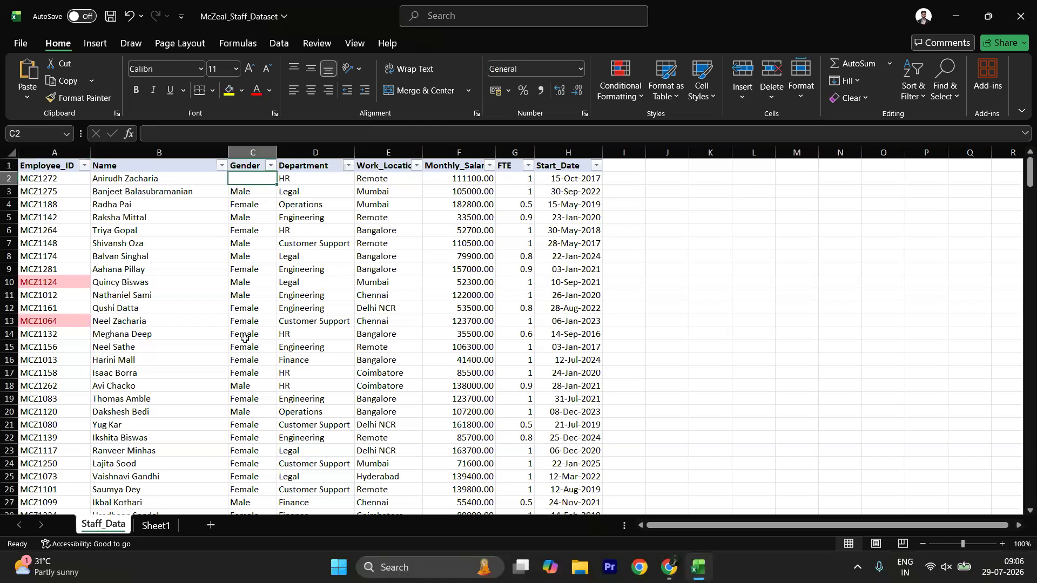
{"action": "scroll", "coordinate": [245, 335], "scroll_direction": "down", "scroll_amount": 10}
{"action": "left_click", "coordinate": [261, 297]}
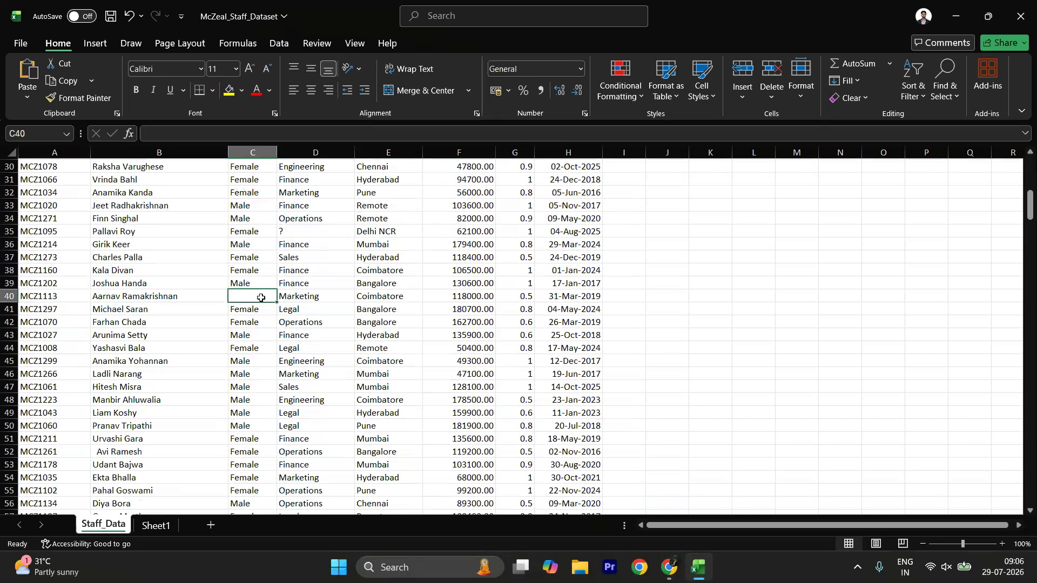
{"action": "scroll", "coordinate": [261, 298], "scroll_direction": "down", "scroll_amount": 12}
{"action": "scroll", "coordinate": [261, 297], "scroll_direction": "down", "scroll_amount": 5}
{"action": "left_click", "coordinate": [240, 256]}
{"action": "scroll", "coordinate": [264, 257], "scroll_direction": "up", "scroll_amount": 20}
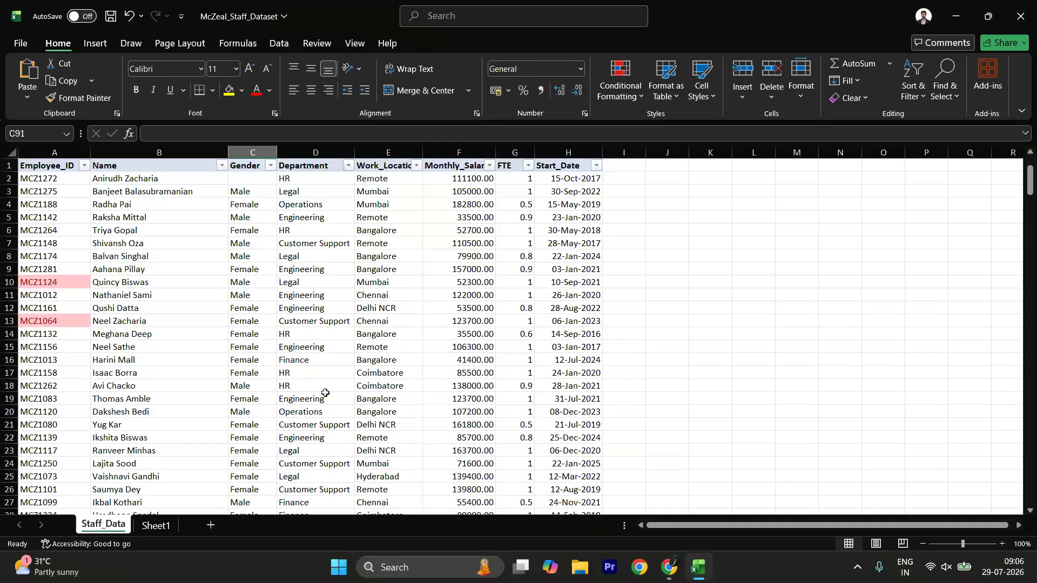
- Inspect the Department column for invalid "?" entries, checking cells D35 and D62
{"action": "left_click", "coordinate": [324, 399]}
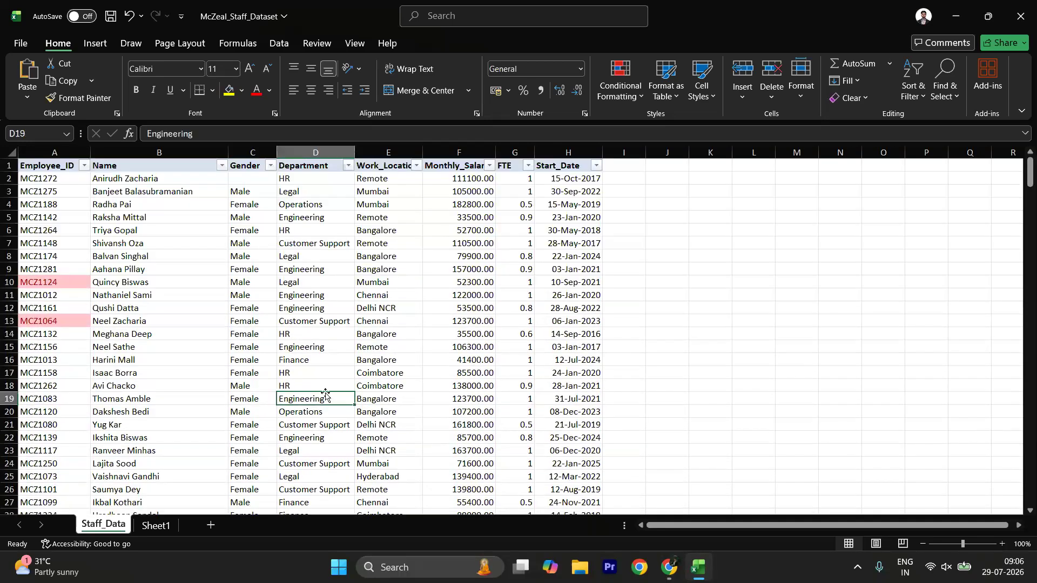
{"action": "scroll", "coordinate": [302, 364], "scroll_direction": "down", "scroll_amount": 6}
{"action": "left_click", "coordinate": [301, 364]}
{"action": "scroll", "coordinate": [300, 365], "scroll_direction": "down", "scroll_amount": 1}
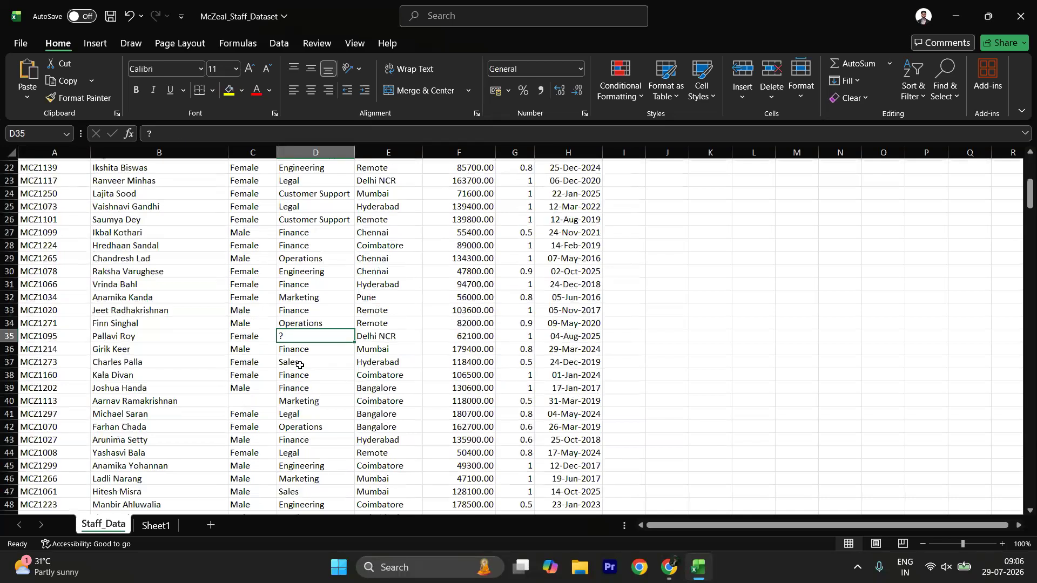
{"action": "scroll", "coordinate": [300, 365], "scroll_direction": "down", "scroll_amount": 5}
{"action": "left_click", "coordinate": [307, 501]}
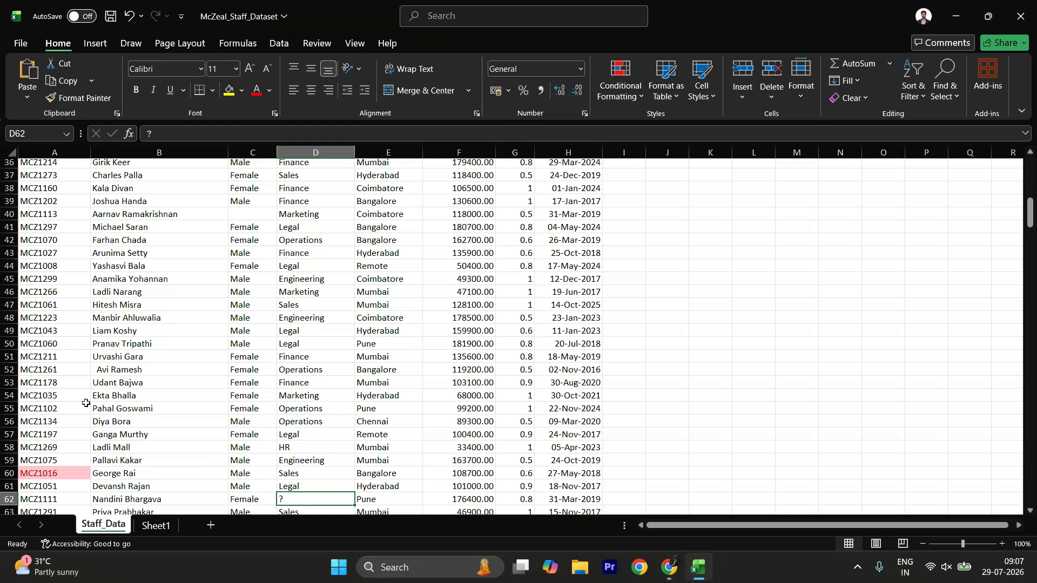
- Filter the Gender column by the value of blank cell C40 to show only records without a gender
{"action": "left_click", "coordinate": [239, 218]}
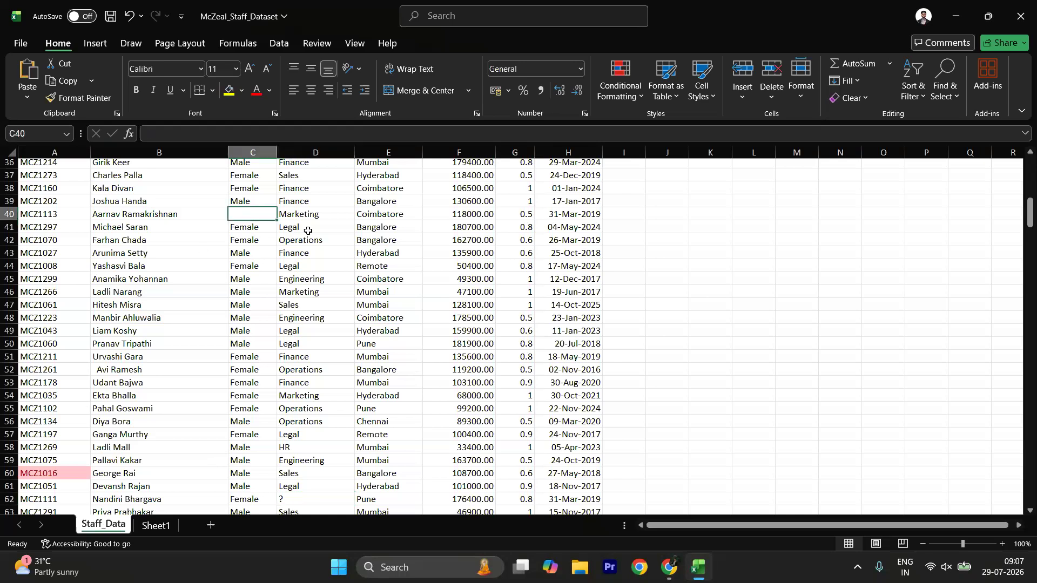
{"action": "right_click", "coordinate": [247, 213]}
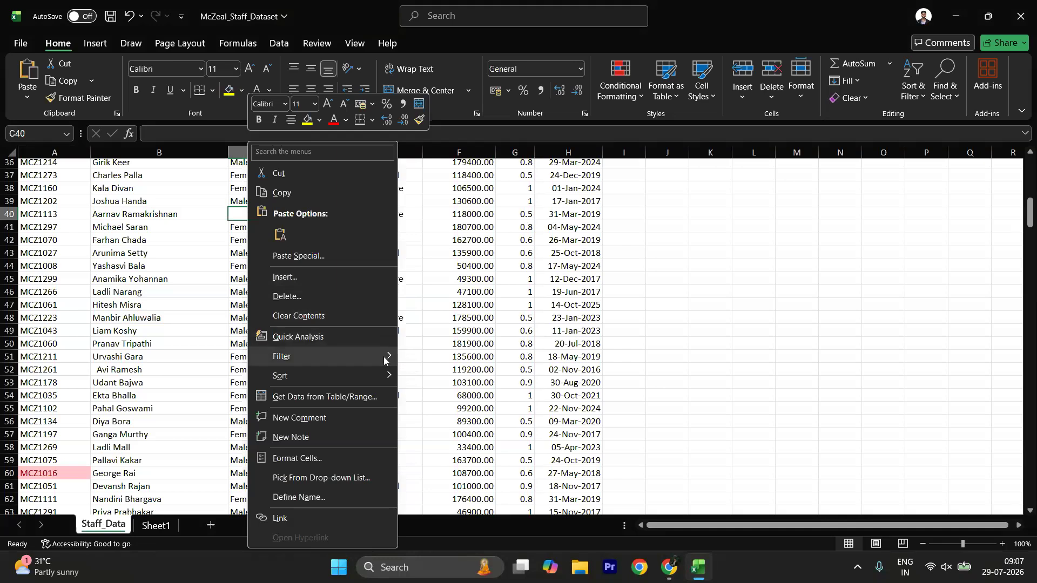
{"action": "mouse_move", "coordinate": [384, 361]}
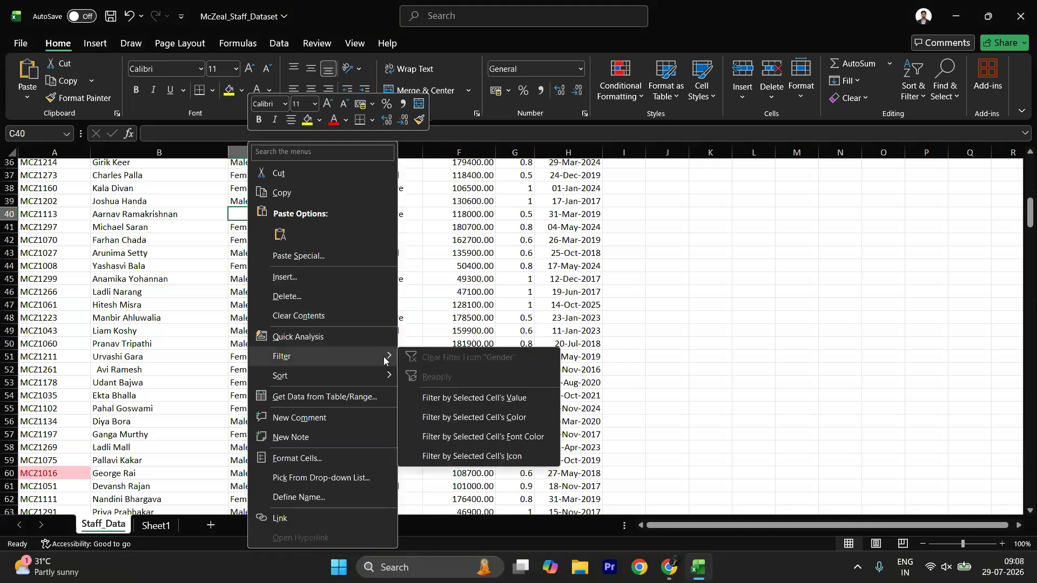
{"action": "left_click", "coordinate": [461, 397]}
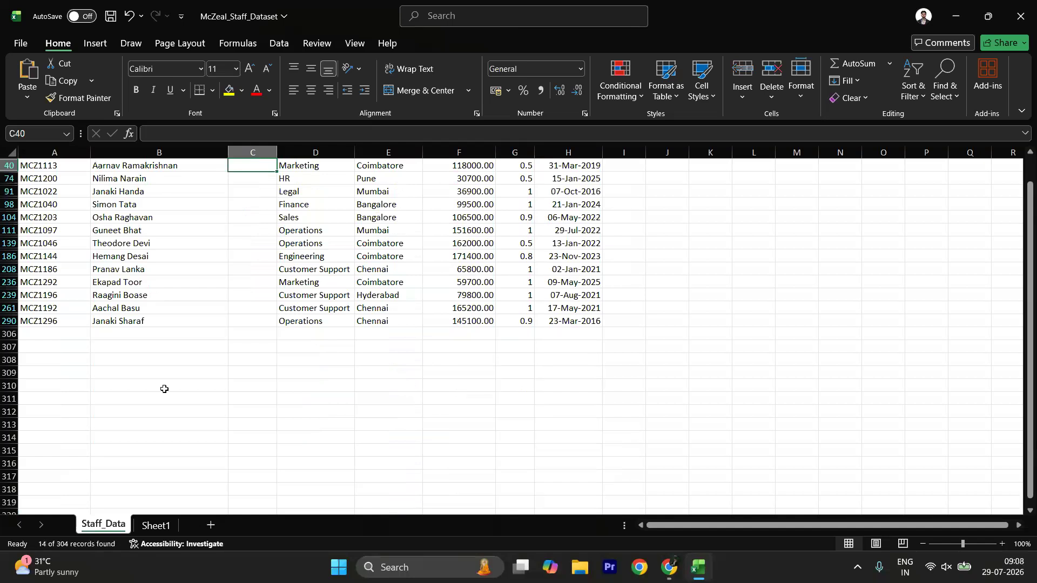
{"action": "left_click", "coordinate": [257, 265]}
{"action": "left_click", "coordinate": [259, 202]}
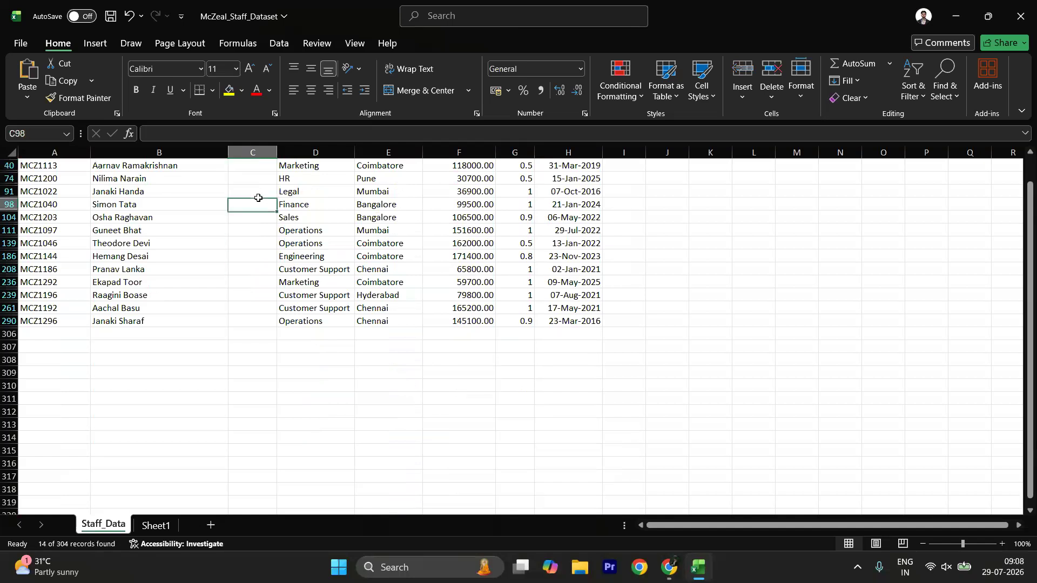
- Undo the blank-Gender filter and check the invalid "?" entry in Department cell D62
{"action": "left_click", "coordinate": [258, 162]}
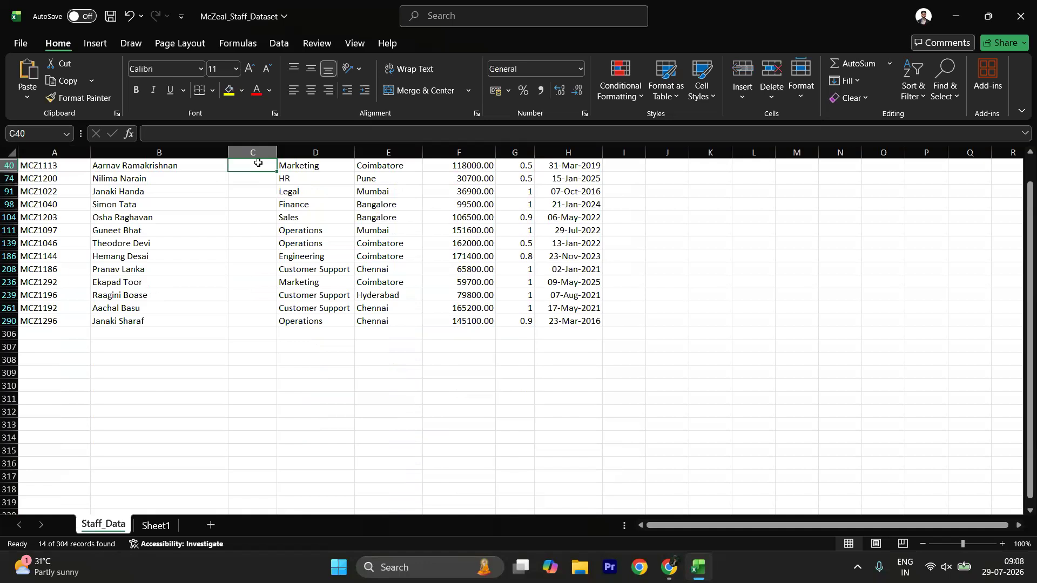
{"action": "key", "text": "ctrl+z"}
{"action": "left_click", "coordinate": [243, 259]}
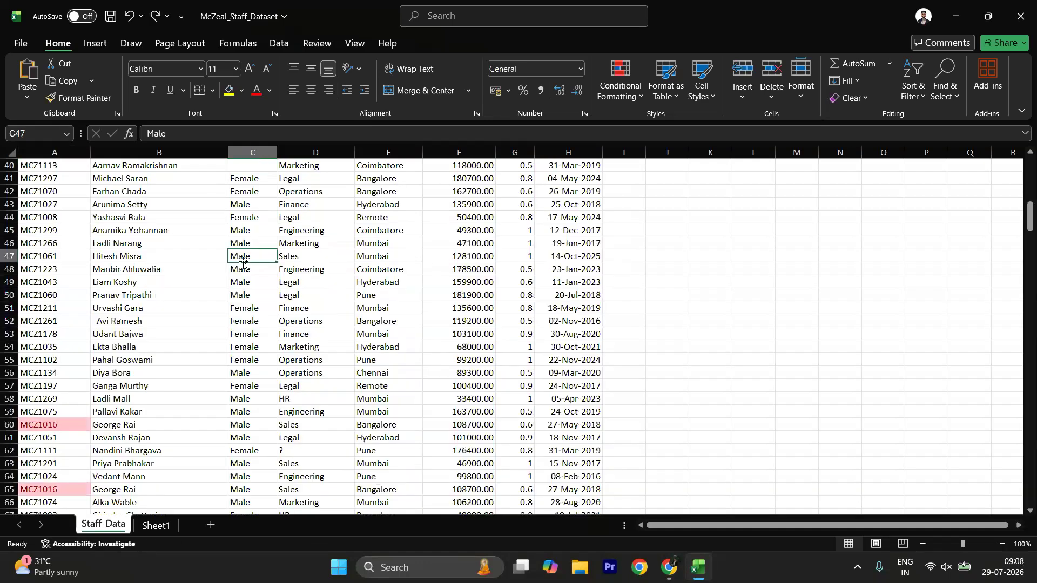
{"action": "left_click", "coordinate": [284, 278]}
{"action": "scroll", "coordinate": [292, 278], "scroll_direction": "down", "scroll_amount": 5}
{"action": "left_click", "coordinate": [297, 277]}
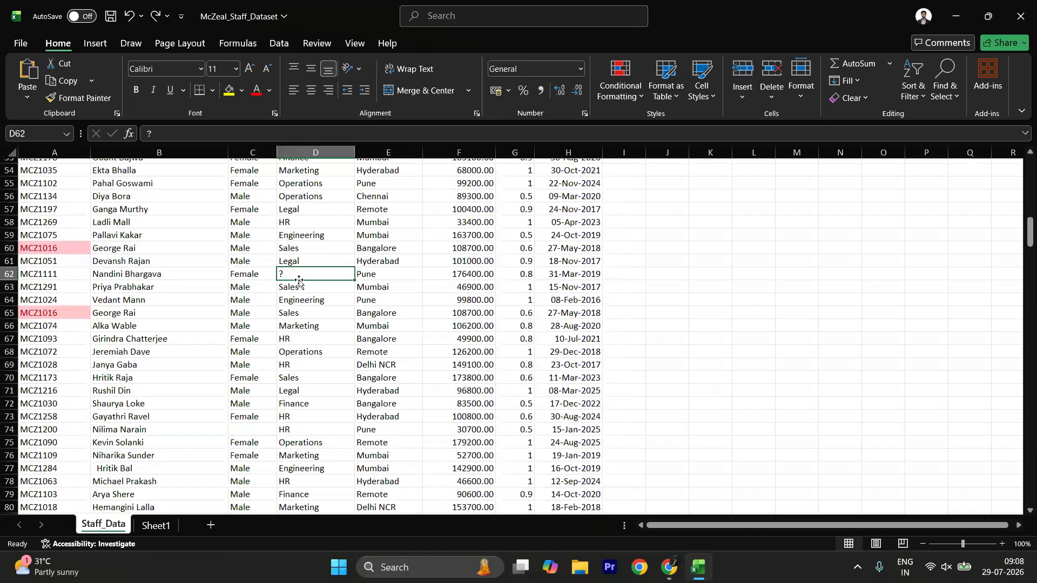
- Filter the Gender column by the value of blank cell C2 to show only records without a gender
{"action": "scroll", "coordinate": [300, 279], "scroll_direction": "up", "scroll_amount": 20}
{"action": "left_click", "coordinate": [258, 178]}
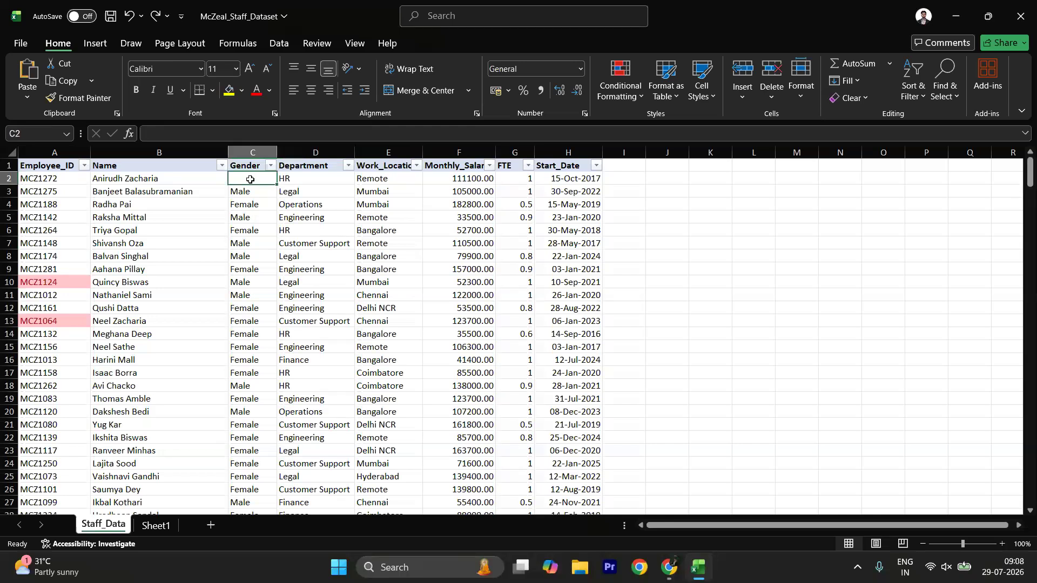
{"action": "right_click", "coordinate": [250, 179]}
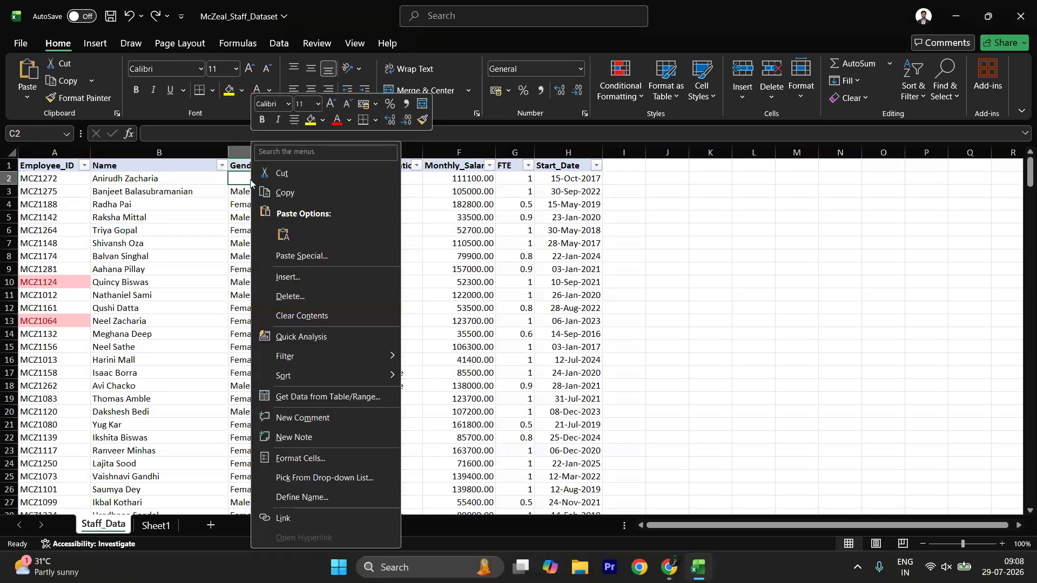
{"action": "mouse_move", "coordinate": [354, 366]}
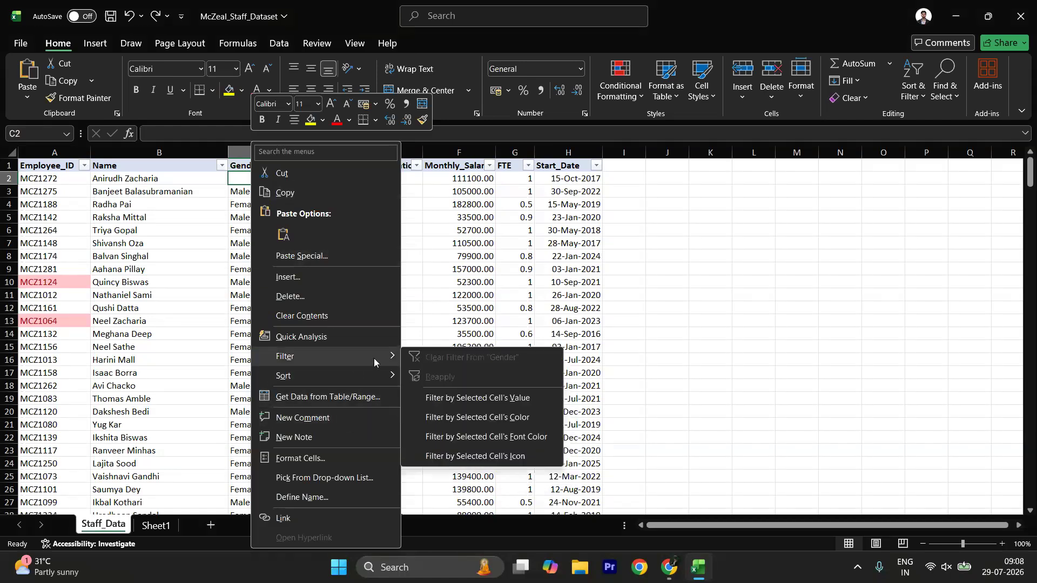
{"action": "left_click", "coordinate": [433, 400]}
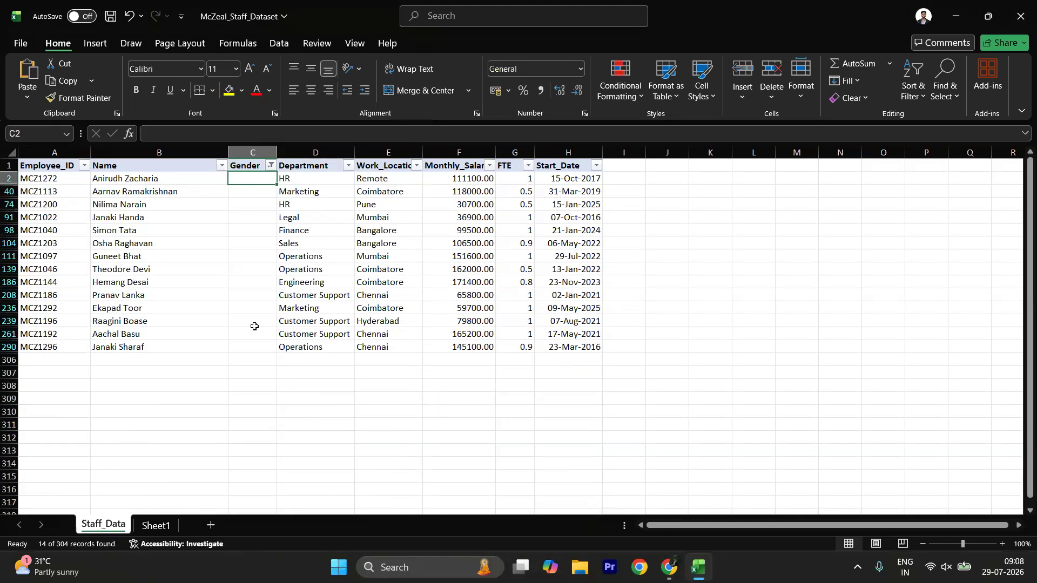
- Look over the filtered staff records, examining their blank Gender cells and corresponding names
{"action": "left_click_drag", "start_coordinate": [253, 190], "coordinate": [265, 354]}
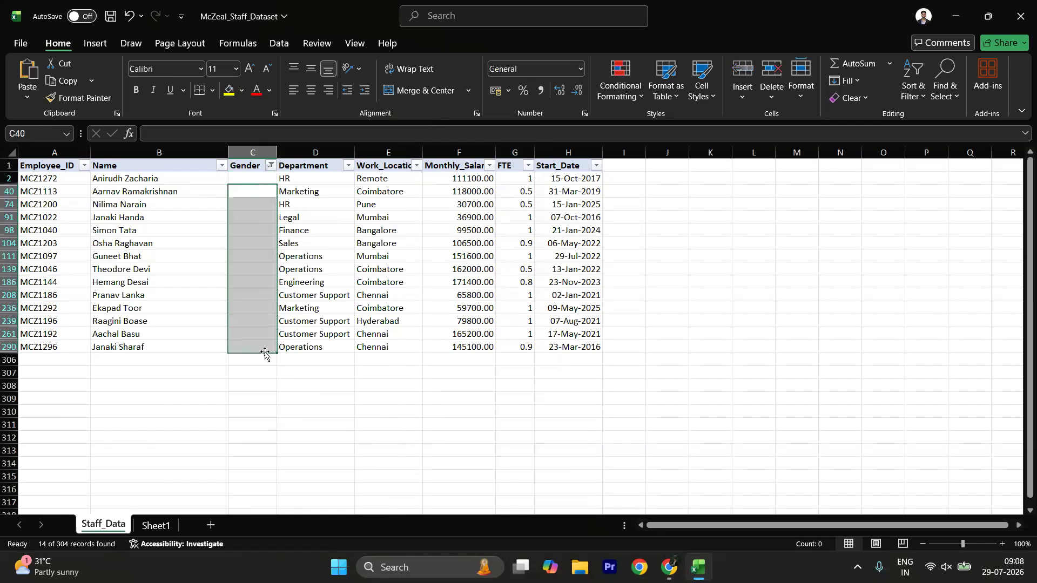
{"action": "left_click_drag", "start_coordinate": [245, 255], "coordinate": [252, 182]}
{"action": "left_click", "coordinate": [252, 182]}
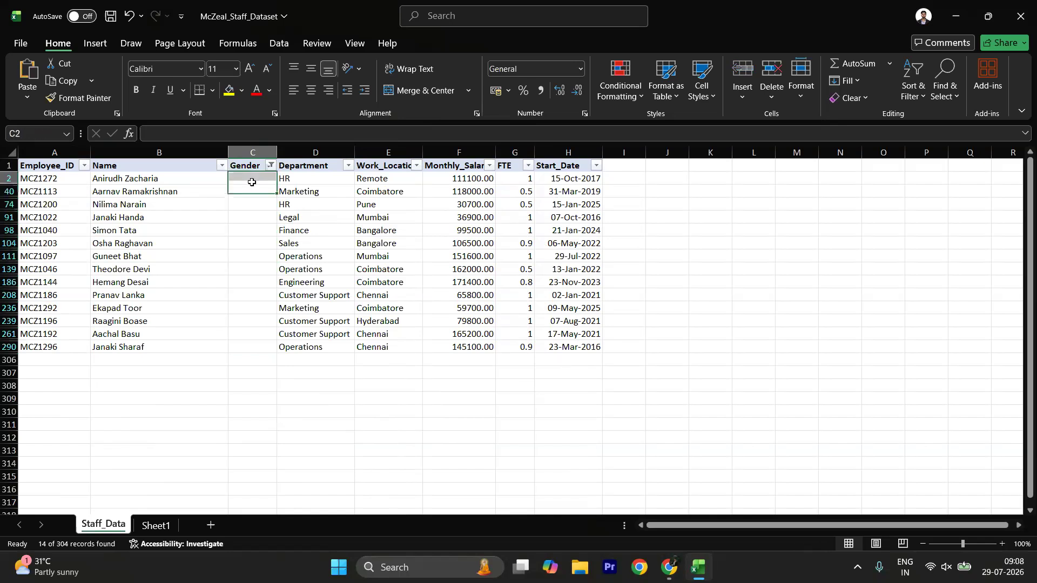
{"action": "left_click_drag", "start_coordinate": [151, 179], "coordinate": [162, 333]}
{"action": "left_click", "coordinate": [252, 384]}
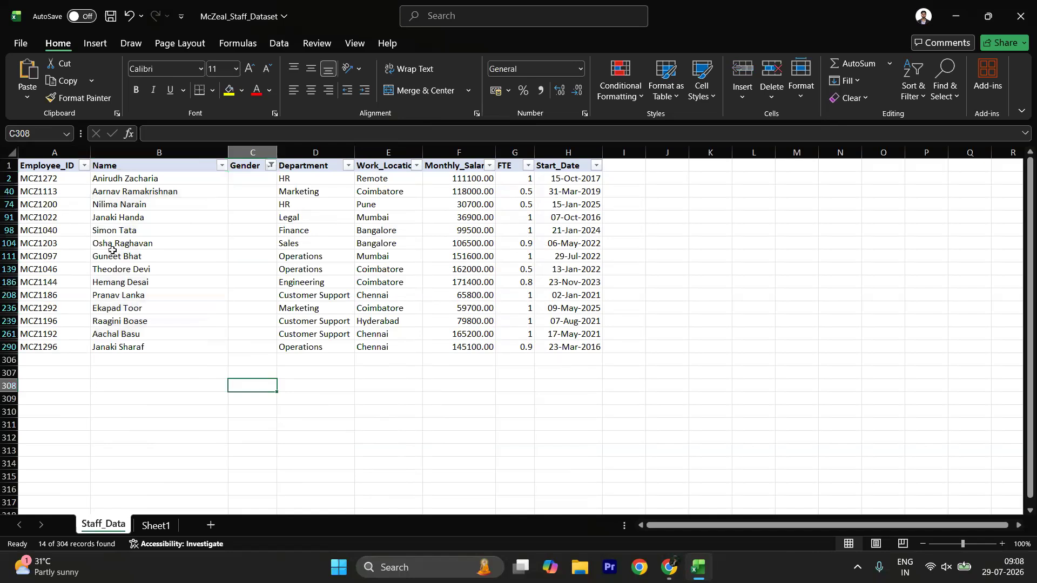
- Undo the Gender filter based on cell C2 and return to the start of the staff records
{"action": "key", "text": "ctrl+z"}
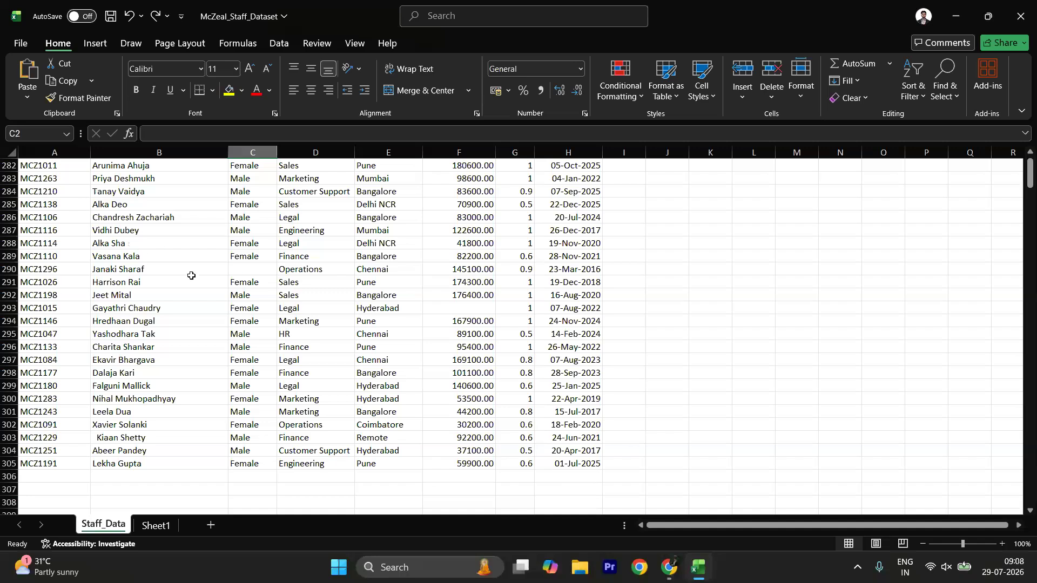
{"action": "scroll", "coordinate": [191, 276], "scroll_direction": "up", "scroll_amount": 20}
{"action": "scroll", "coordinate": [191, 276], "scroll_direction": "up", "scroll_amount": 20}
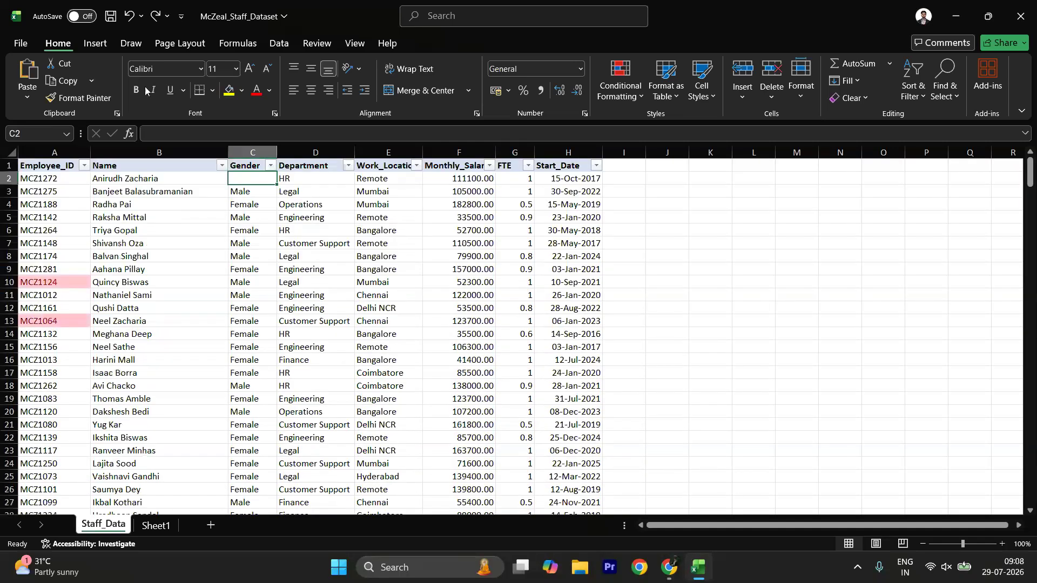
- Review the Get Data options for file, database, Power Platform and other sources, including the From Web import
{"action": "left_click", "coordinate": [81, 216]}
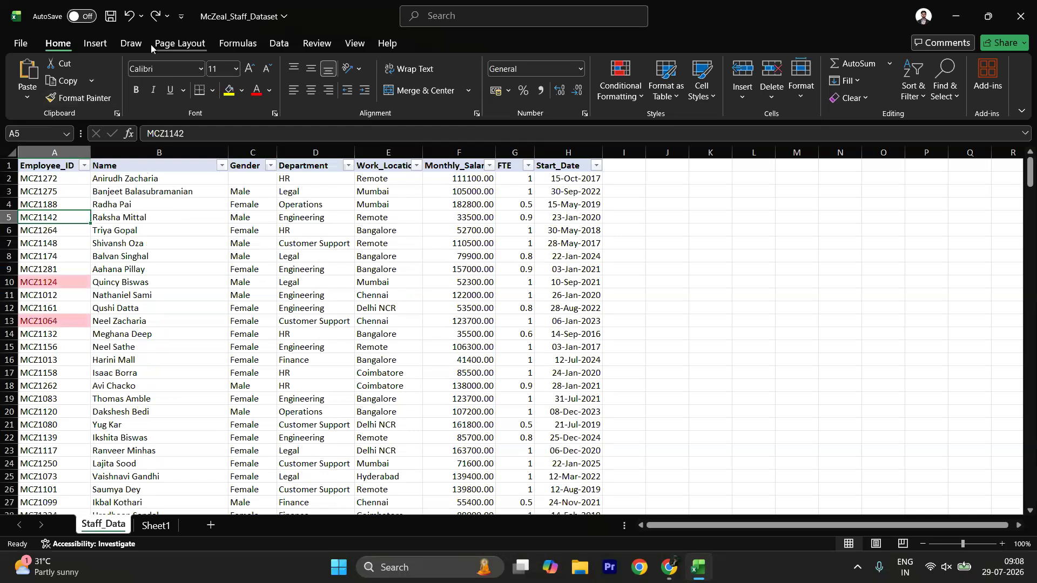
{"action": "left_click", "coordinate": [281, 43]}
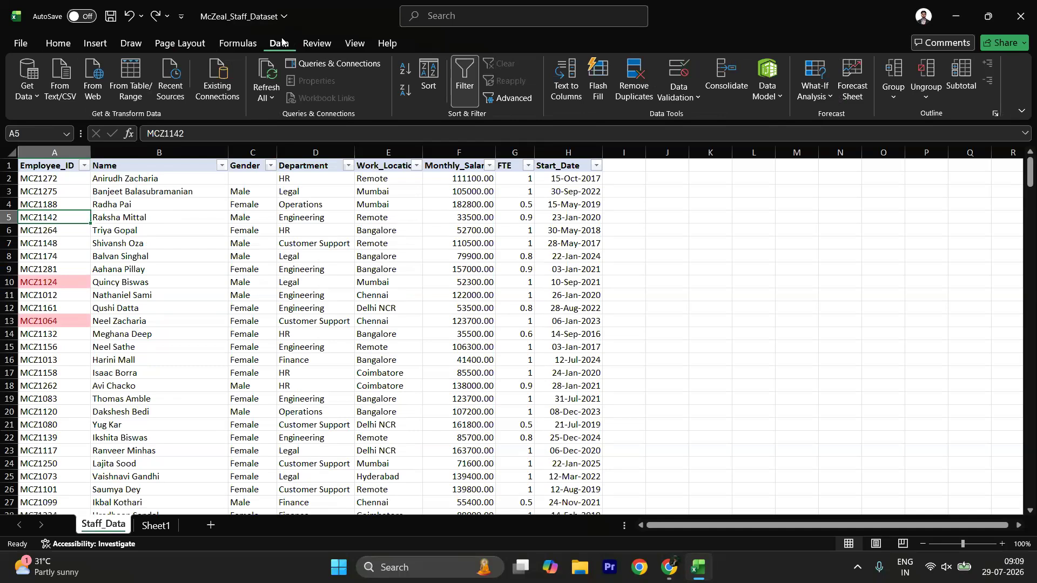
{"action": "left_click", "coordinate": [32, 95]}
{"action": "mouse_move", "coordinate": [51, 116]}
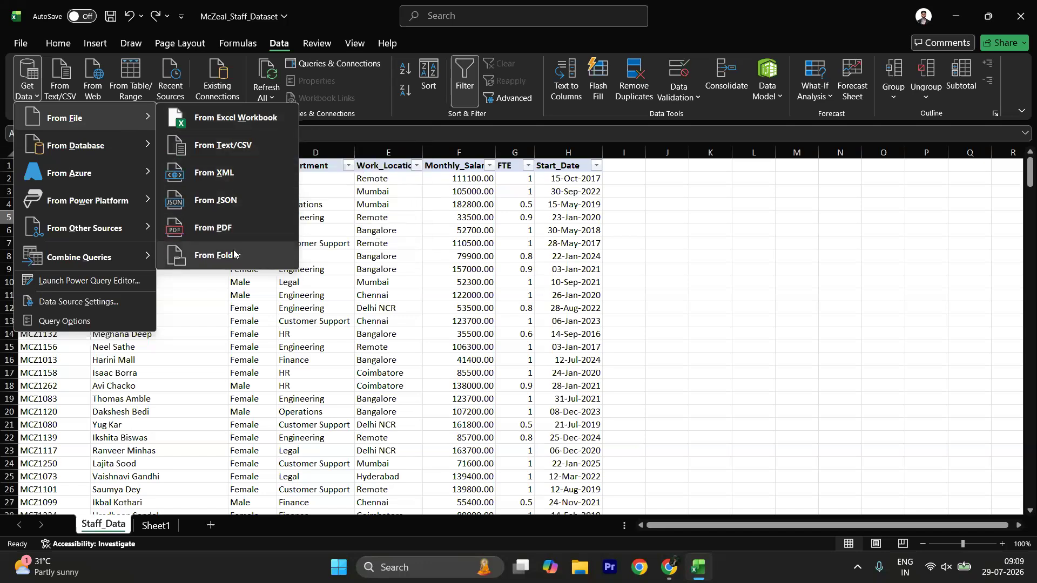
{"action": "mouse_move", "coordinate": [137, 201]}
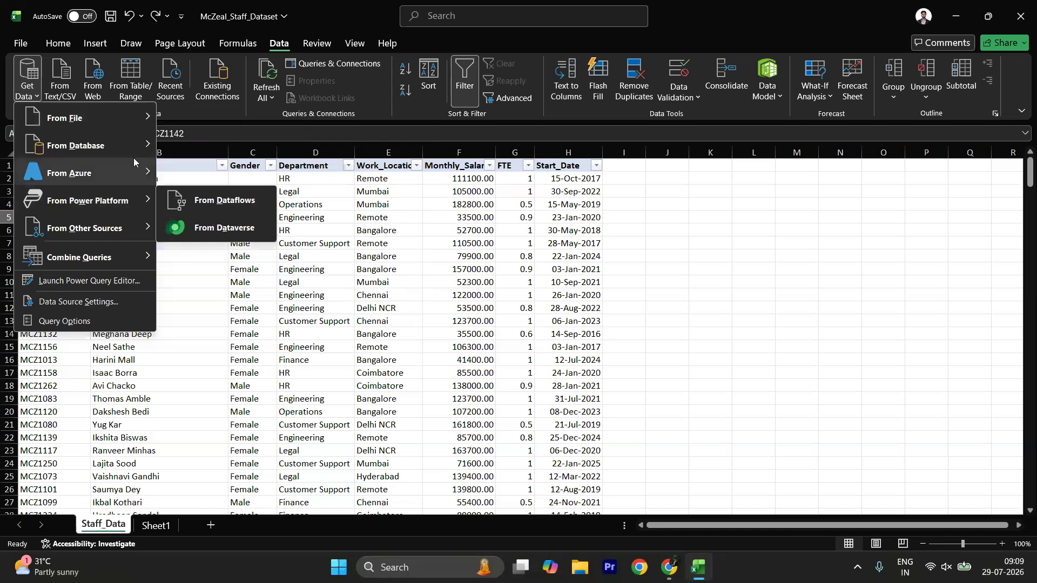
{"action": "mouse_move", "coordinate": [133, 152]}
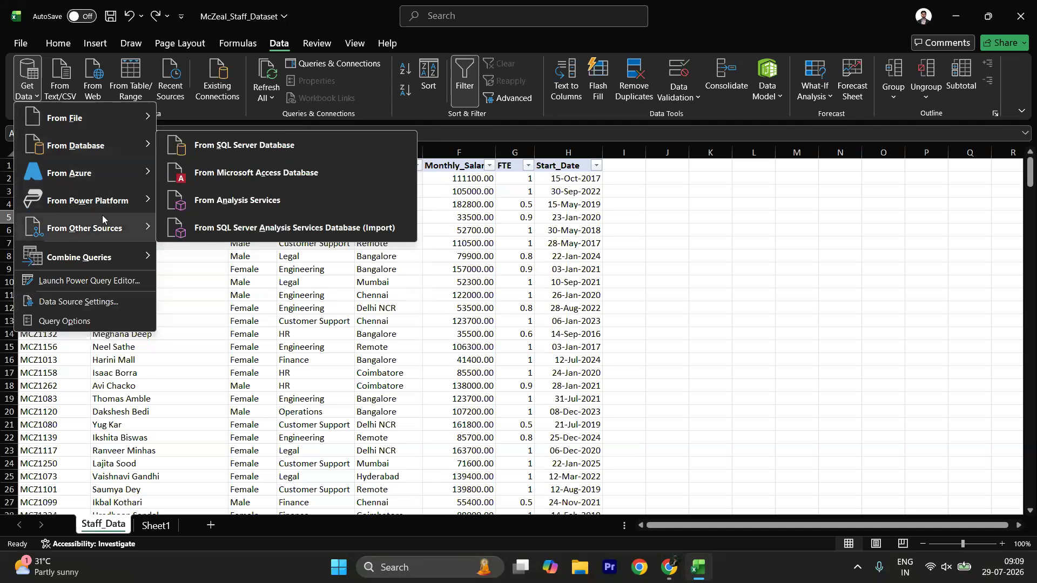
{"action": "mouse_move", "coordinate": [102, 216]}
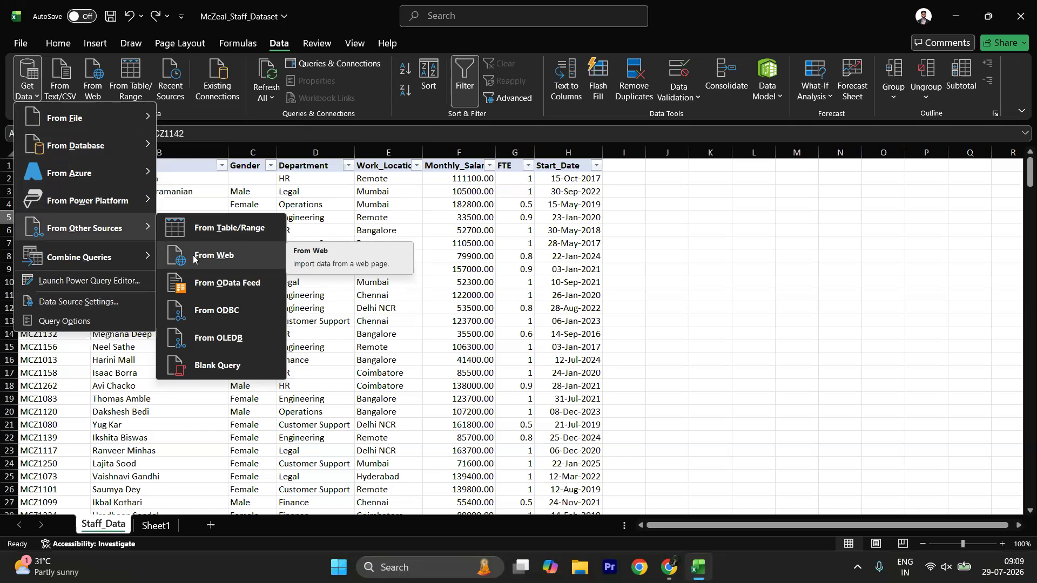
{"action": "mouse_move", "coordinate": [140, 110]}
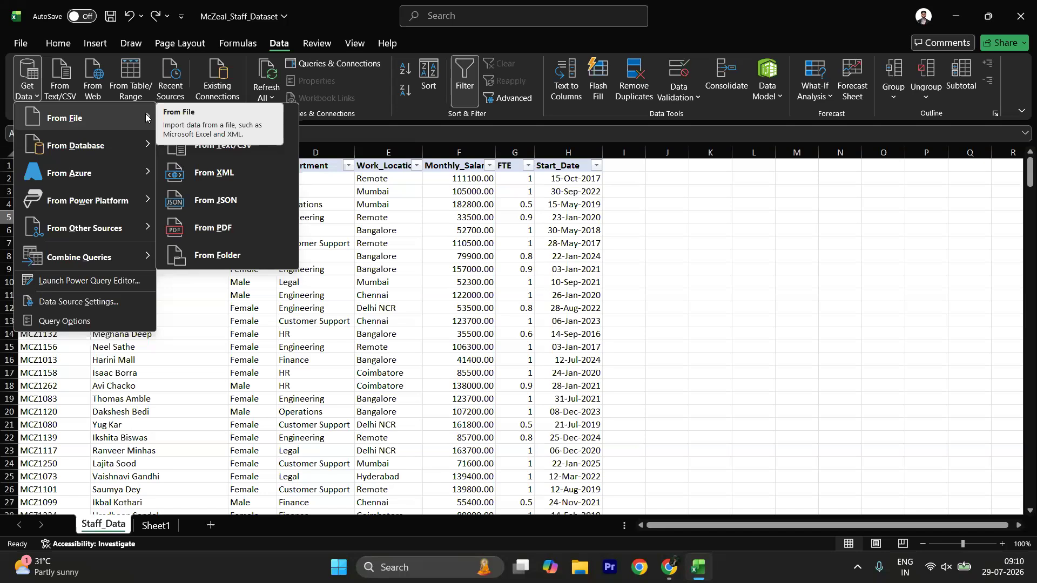
{"action": "mouse_move", "coordinate": [125, 229]}
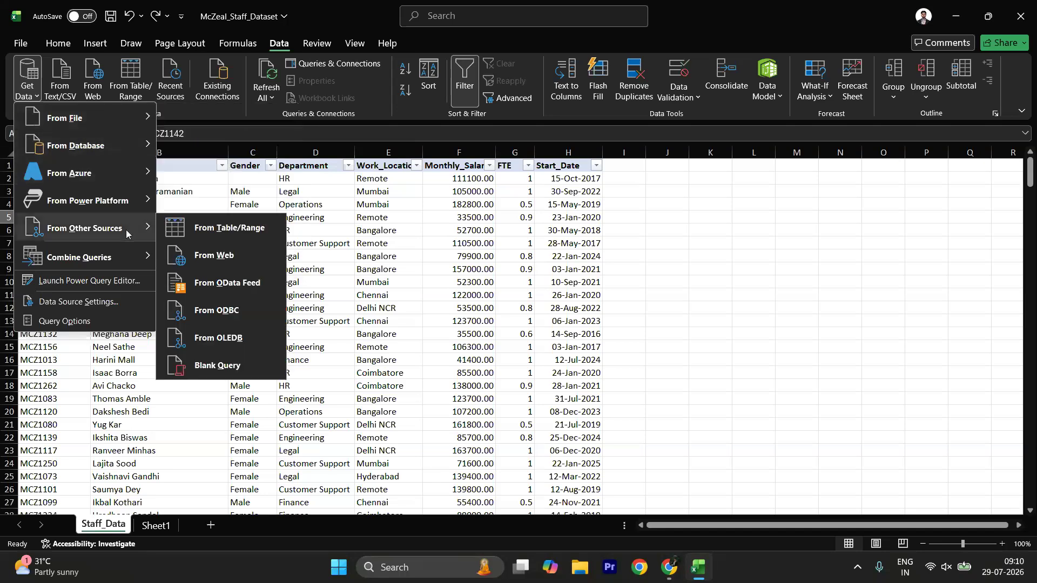
{"action": "left_click", "coordinate": [190, 262]}
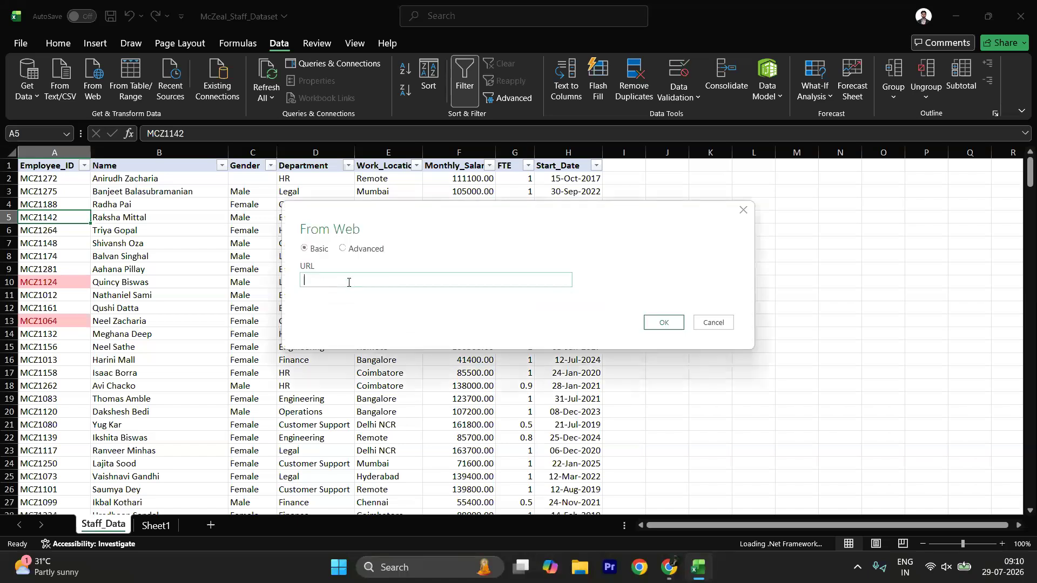
{"action": "left_click", "coordinate": [721, 324]}
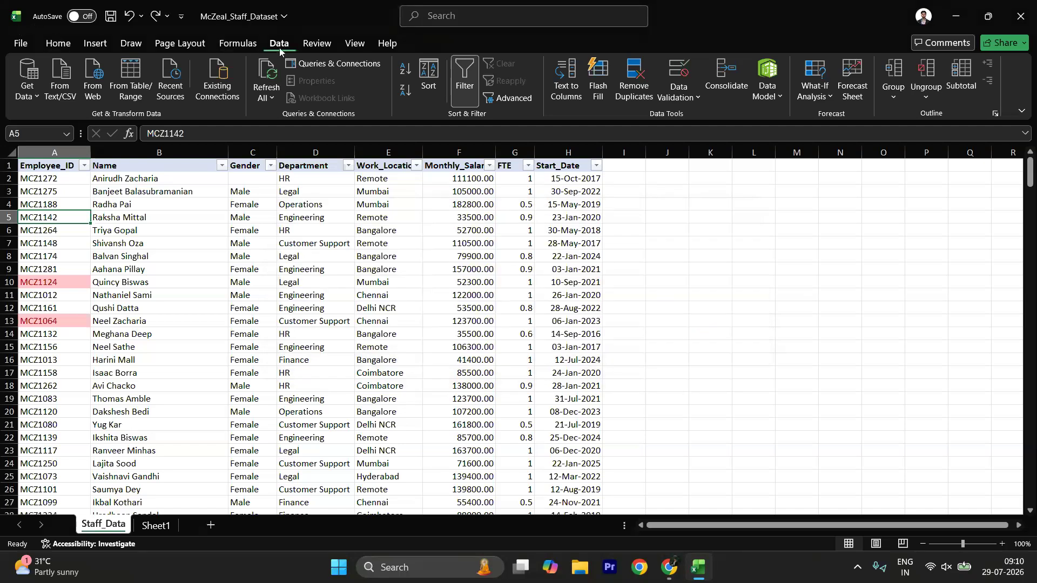
- Import the McZeal_Staff_Dataset Excel workbook from the POWER BI folder and open its Staff_Data sheet in Power Query Editor for transformation
{"action": "left_click", "coordinate": [25, 96]}
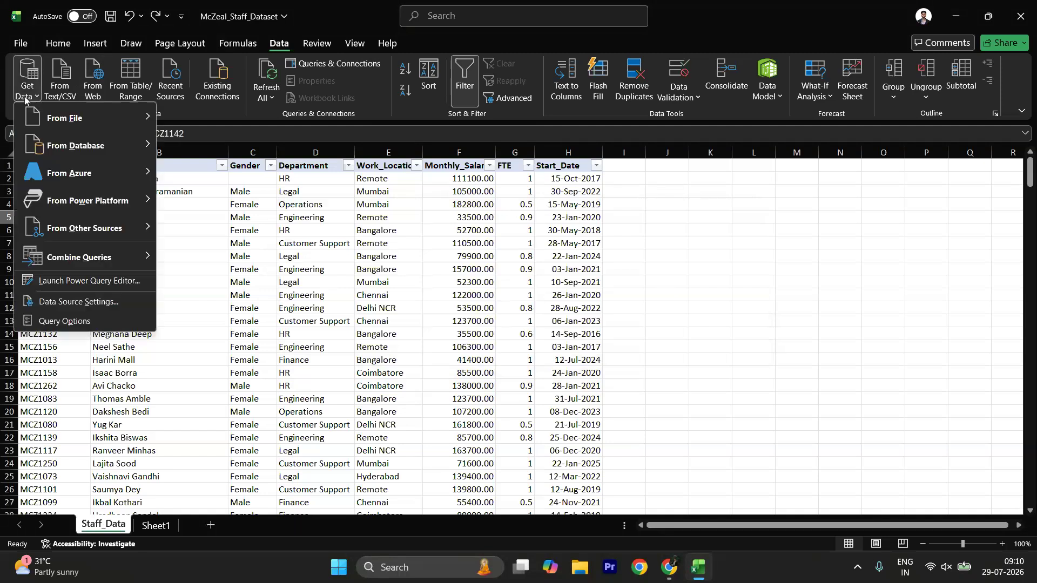
{"action": "mouse_move", "coordinate": [65, 118]}
{"action": "left_click", "coordinate": [200, 122]}
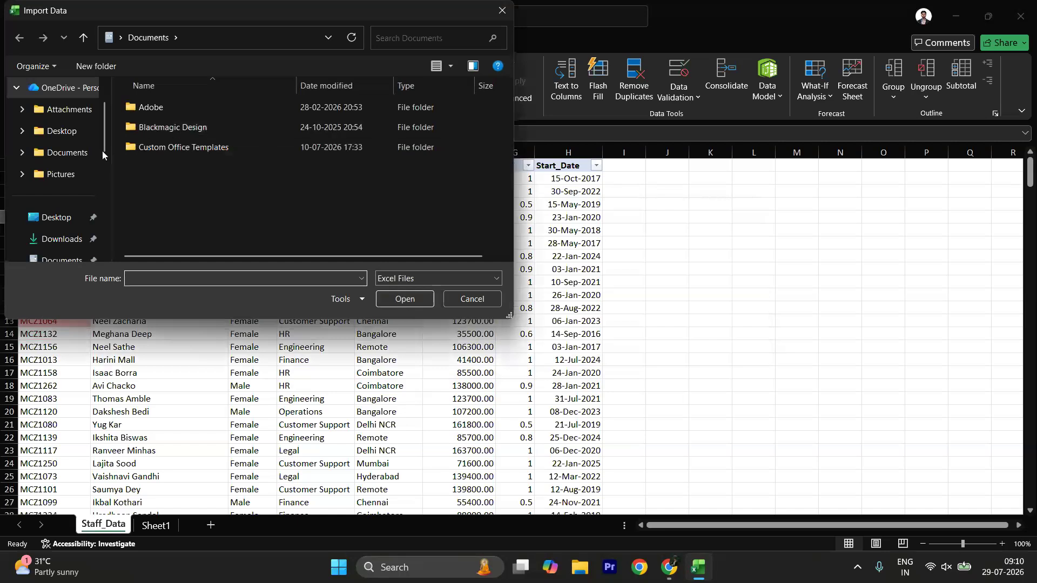
{"action": "scroll", "coordinate": [59, 195], "scroll_direction": "down", "scroll_amount": 2}
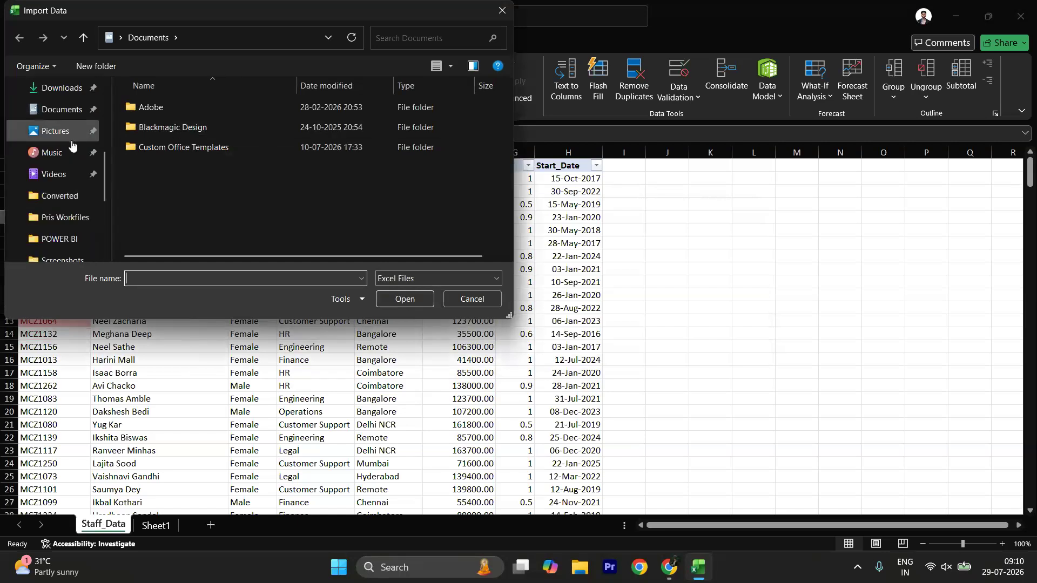
{"action": "left_click", "coordinate": [62, 218]}
{"action": "scroll", "coordinate": [54, 243], "scroll_direction": "down", "scroll_amount": 1}
{"action": "left_click", "coordinate": [57, 218]}
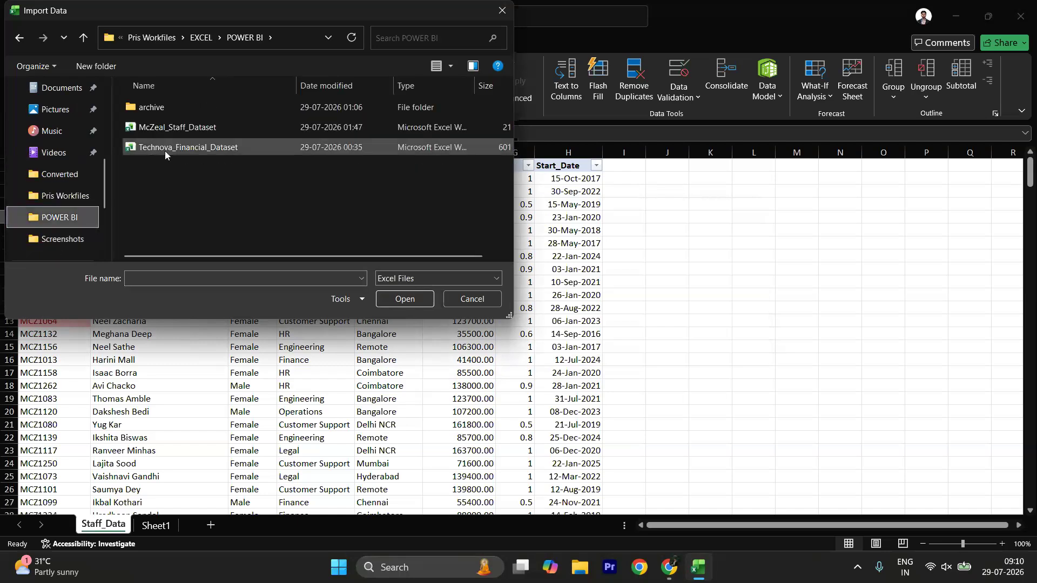
{"action": "left_click", "coordinate": [215, 127]}
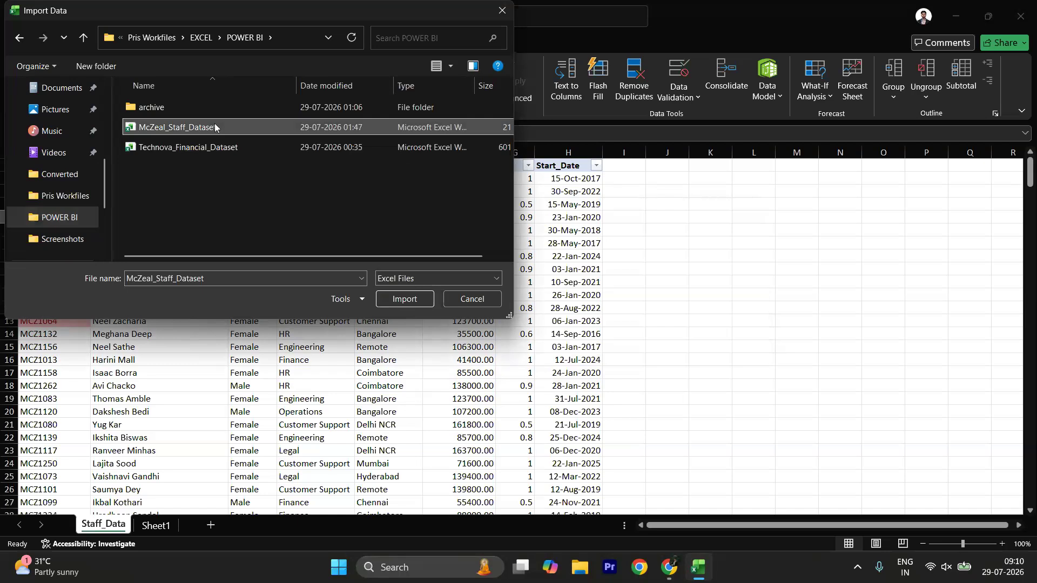
{"action": "left_click", "coordinate": [400, 301]}
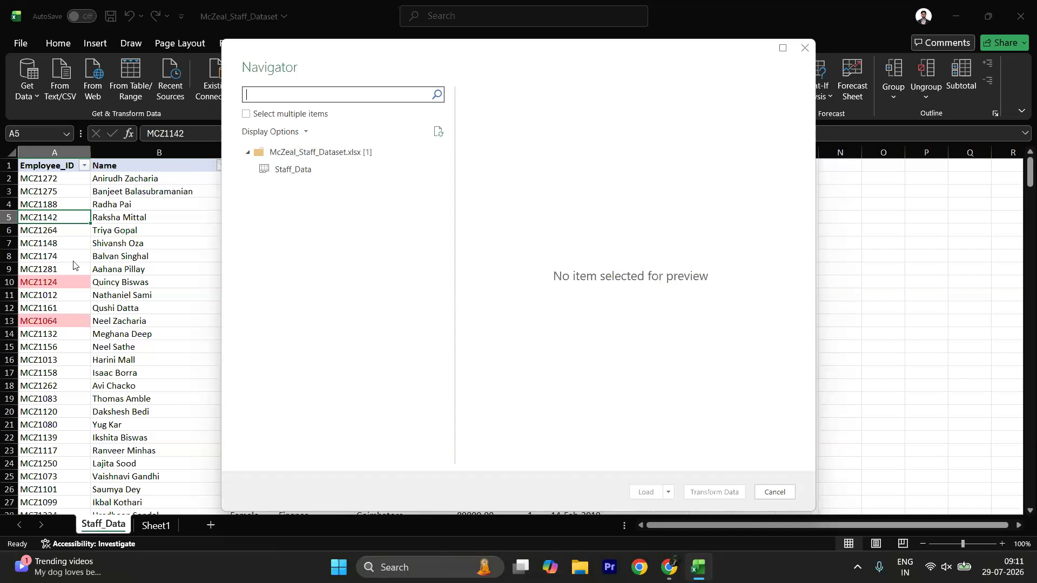
{"action": "left_click", "coordinate": [306, 173]}
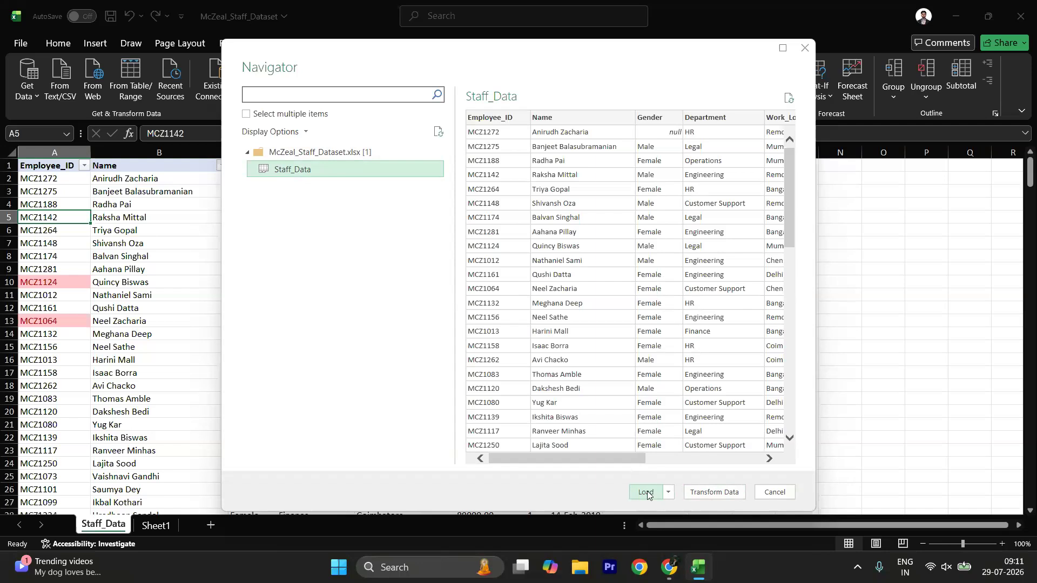
{"action": "left_click", "coordinate": [713, 493]}
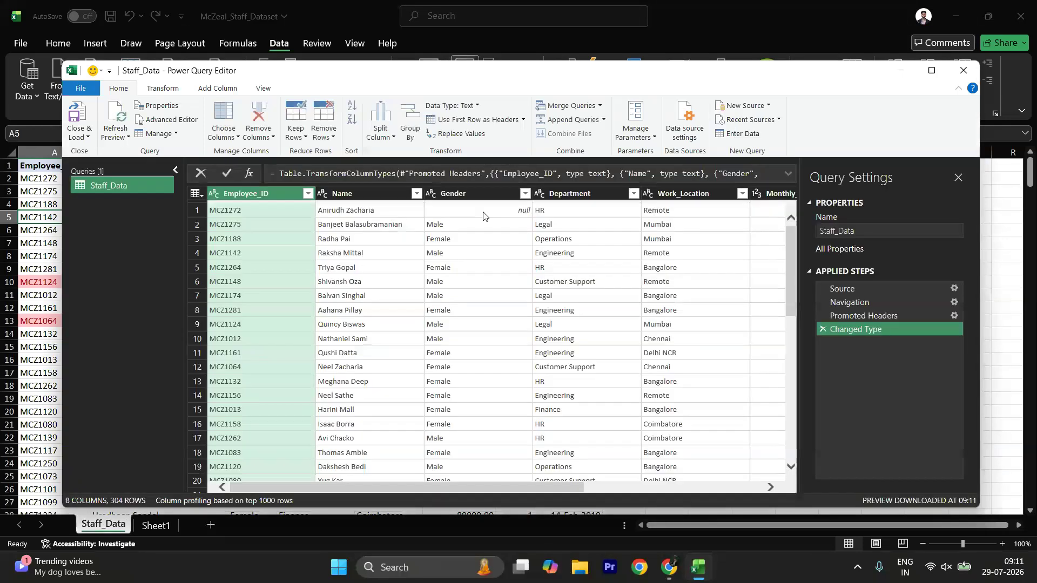
- Examine the Employee_ID, Name, Gender and Department columns of the Staff_Data query preview
{"action": "left_click", "coordinate": [362, 254]}
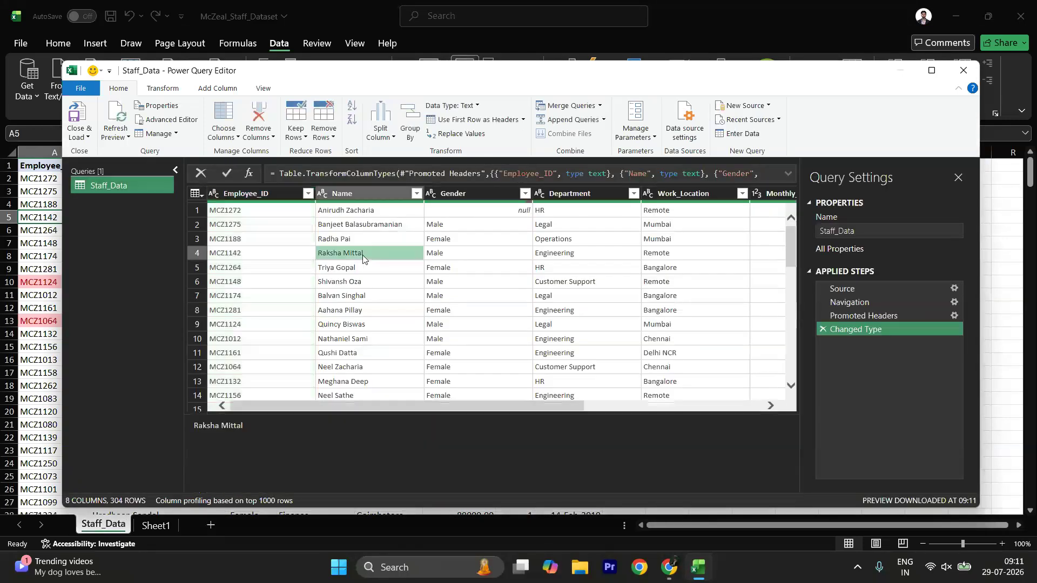
{"action": "left_click", "coordinate": [273, 210]}
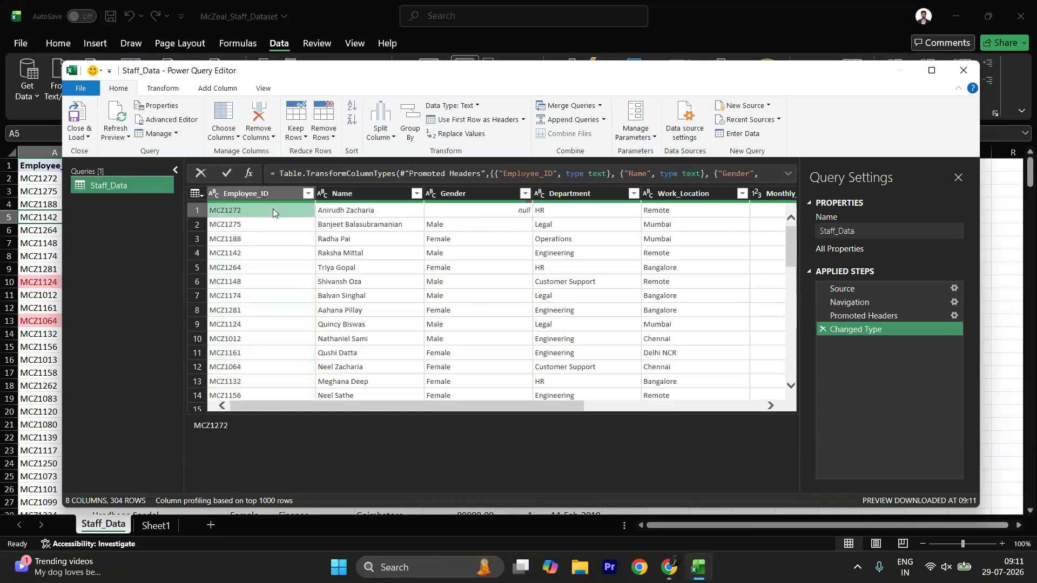
{"action": "scroll", "coordinate": [468, 289], "scroll_direction": "down", "scroll_amount": 3}
{"action": "scroll", "coordinate": [469, 288], "scroll_direction": "up", "scroll_amount": 3}
{"action": "left_click", "coordinate": [260, 194]}
{"action": "left_click_drag", "start_coordinate": [341, 197], "coordinate": [459, 201]}
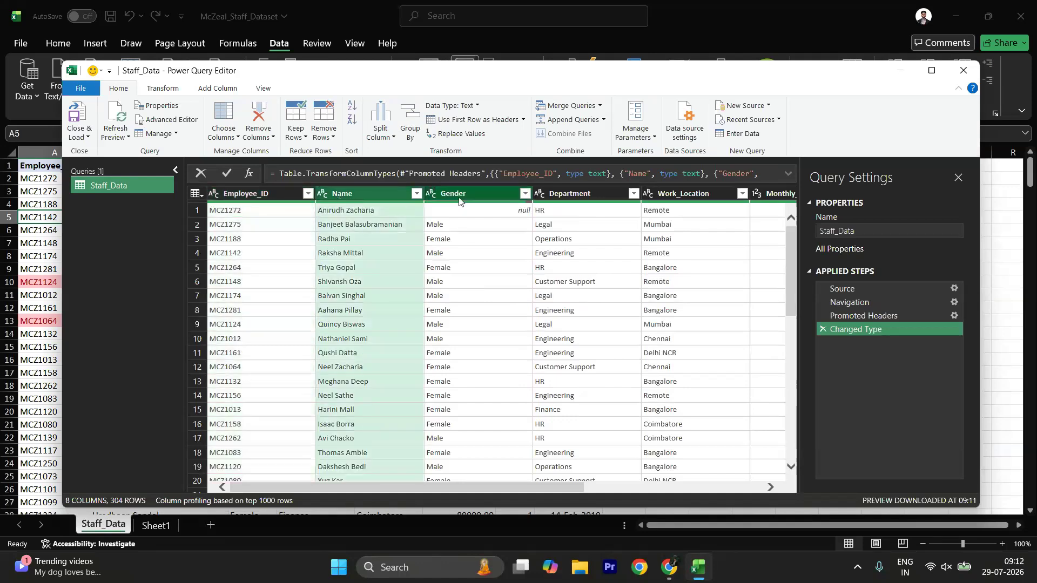
{"action": "left_click", "coordinate": [459, 198]}
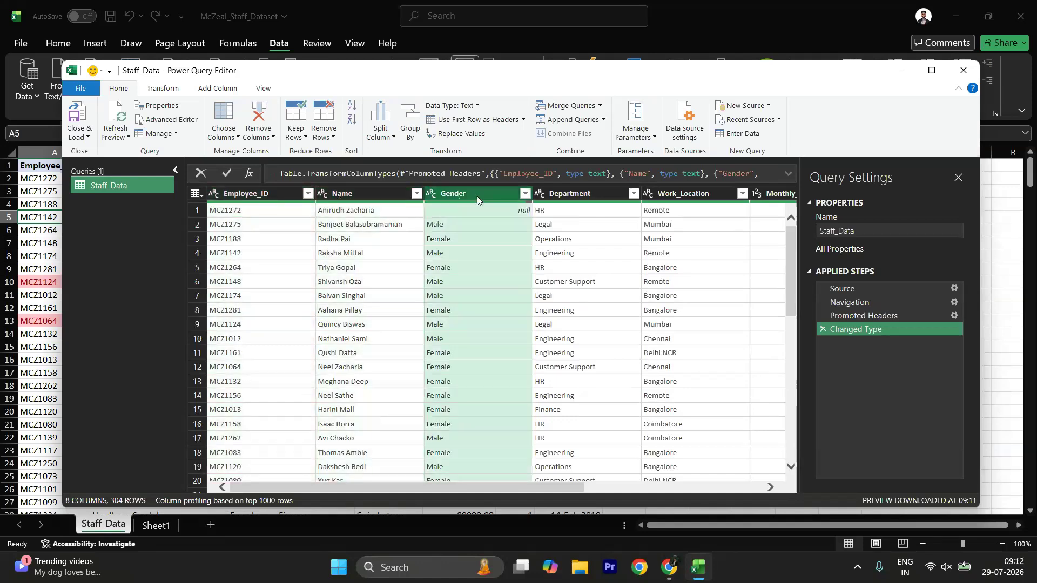
{"action": "left_click", "coordinate": [564, 194]}
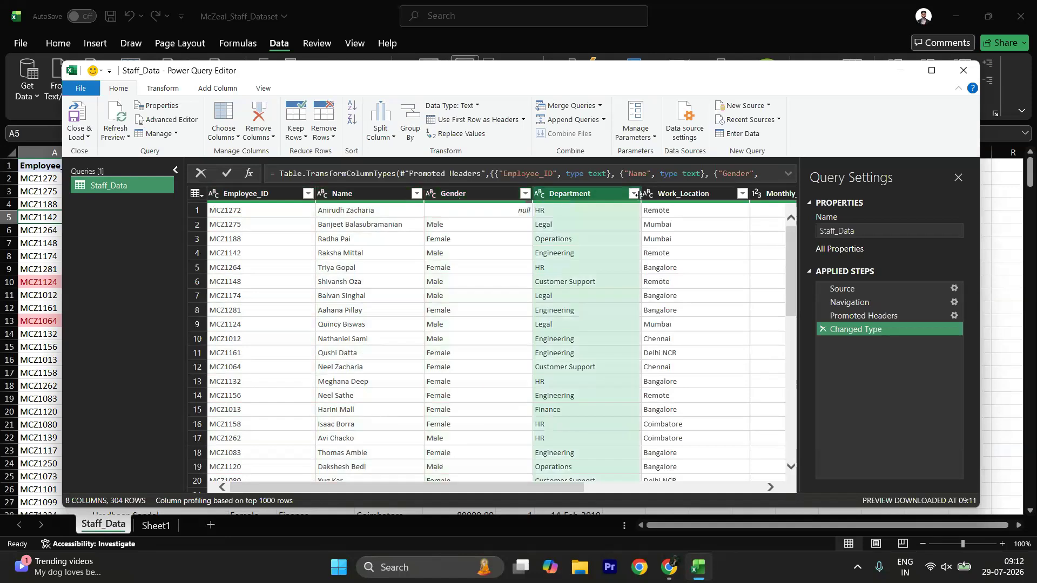
- Examine the Work_Location column of the Staff_Data preview and recheck its Employee_ID, Name and Gender columns and individual cells
{"action": "left_click", "coordinate": [692, 199]}
{"action": "scroll", "coordinate": [621, 285], "scroll_direction": "right", "scroll_amount": 5}
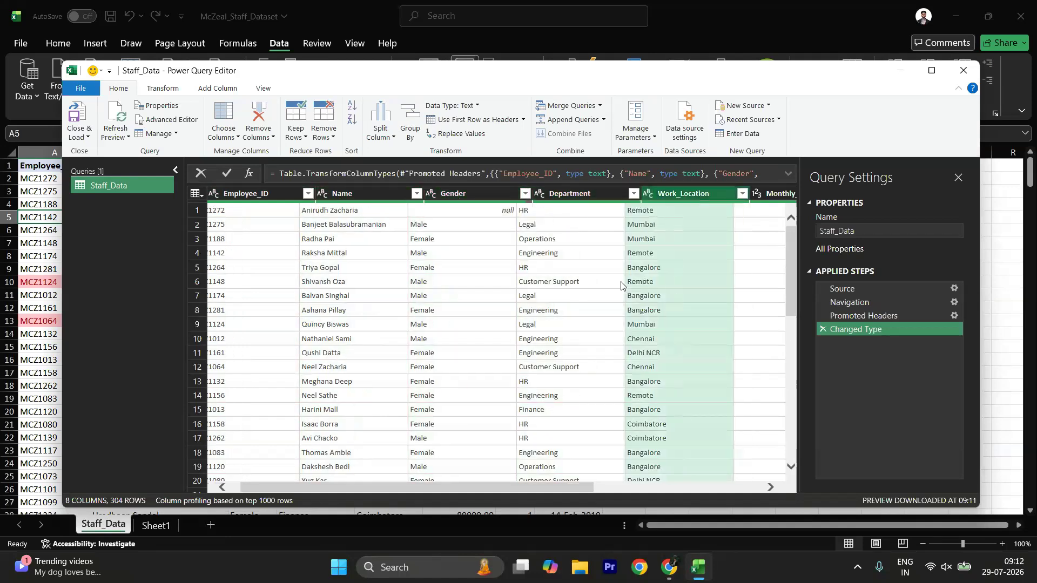
{"action": "scroll", "coordinate": [621, 285], "scroll_direction": "left", "scroll_amount": 5}
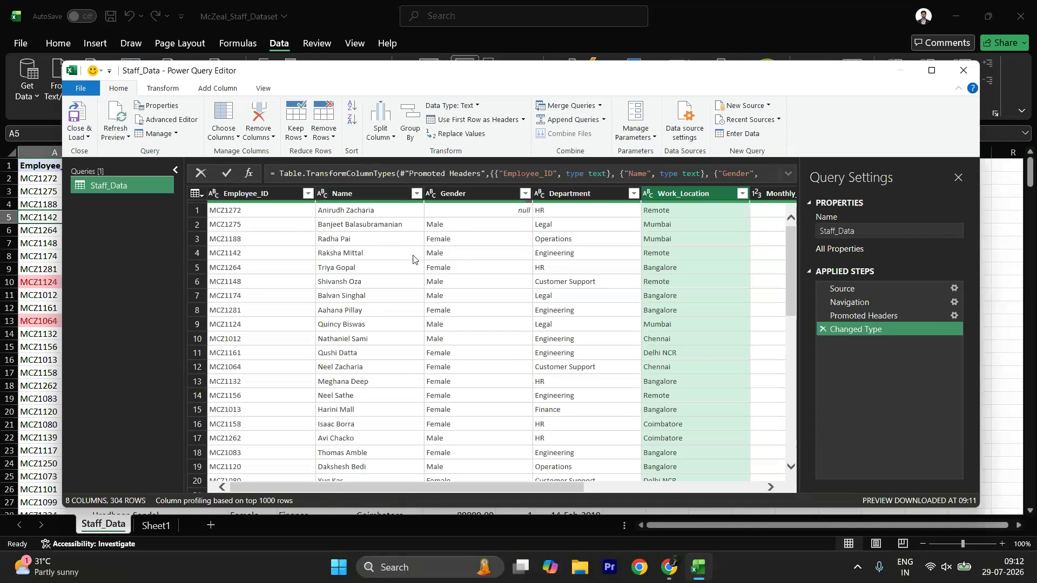
{"action": "left_click", "coordinate": [443, 326]}
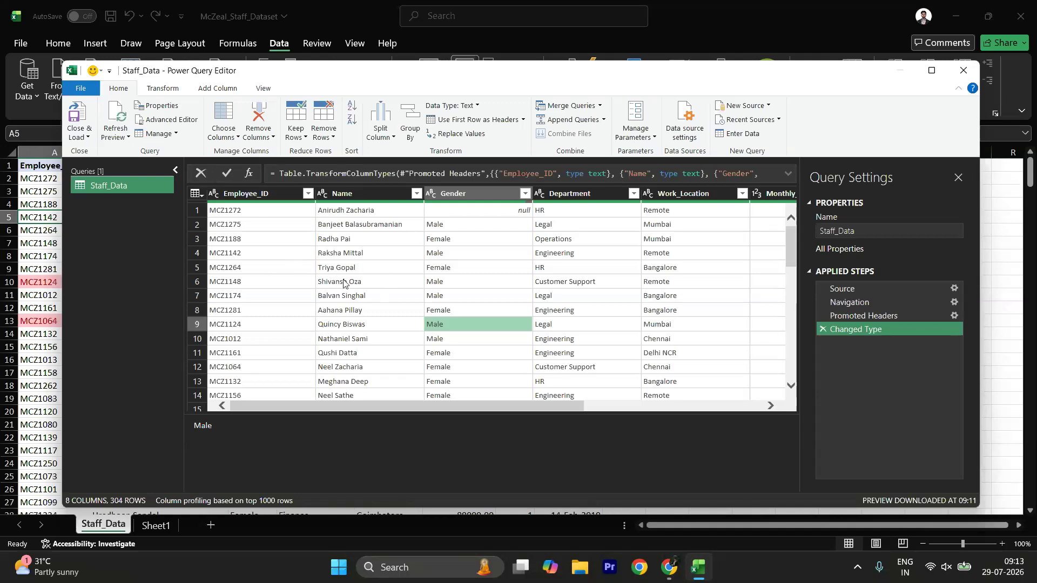
{"action": "scroll", "coordinate": [336, 331], "scroll_direction": "down", "scroll_amount": 4}
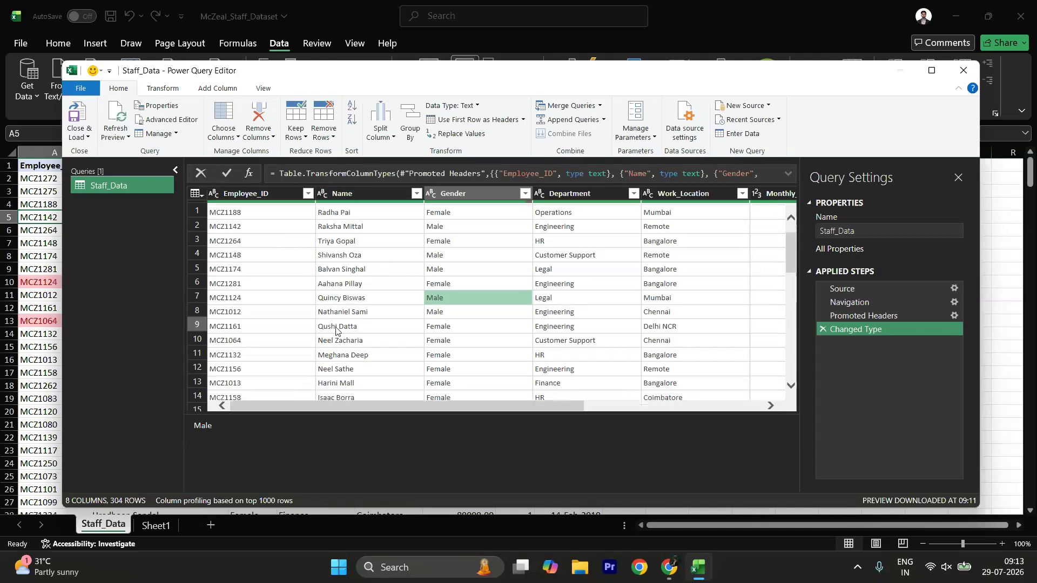
{"action": "scroll", "coordinate": [336, 331], "scroll_direction": "up", "scroll_amount": 4}
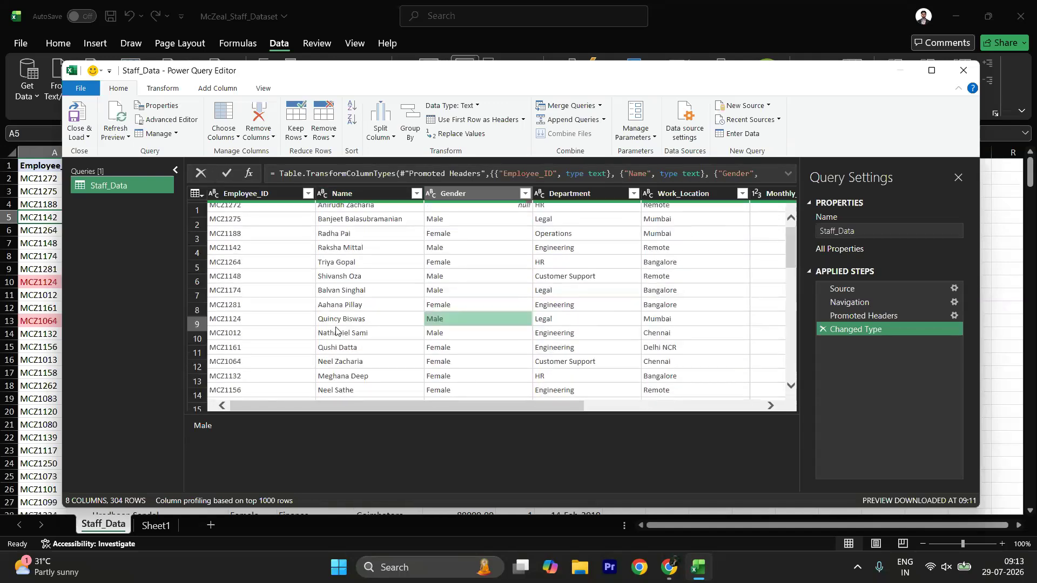
{"action": "left_click", "coordinate": [368, 275]}
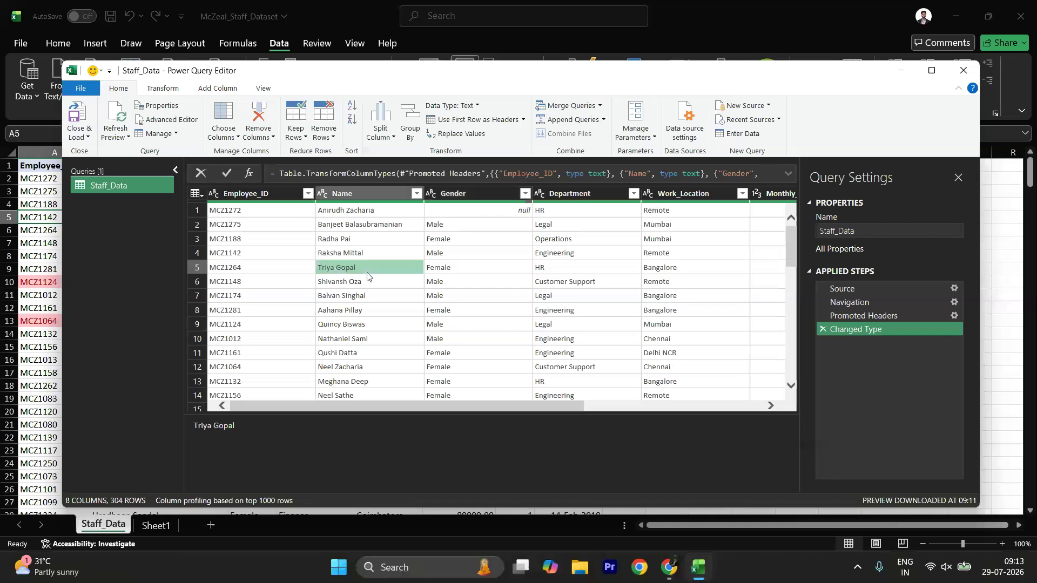
{"action": "left_click", "coordinate": [250, 216]}
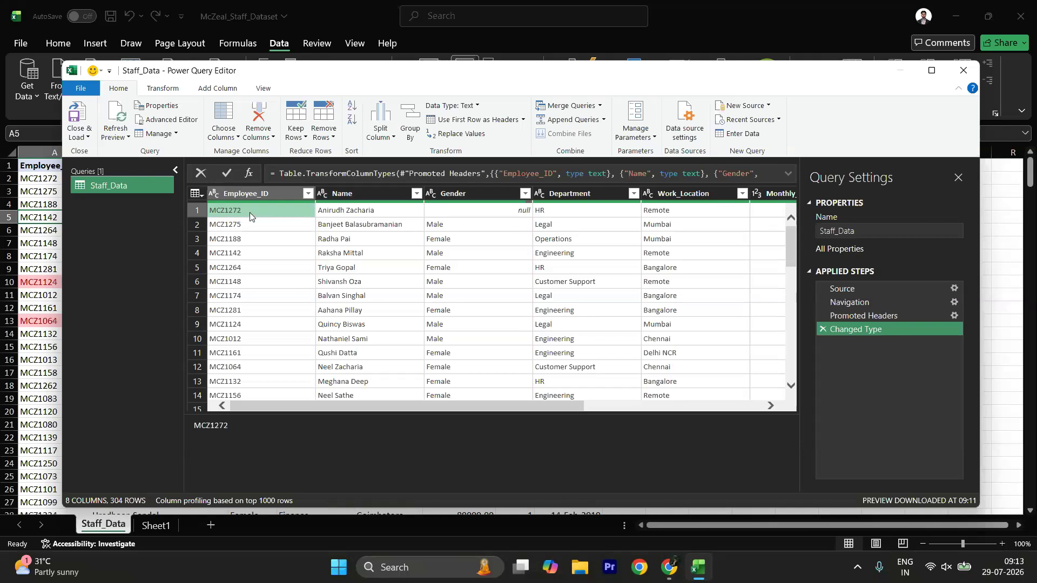
{"action": "left_click", "coordinate": [256, 194]}
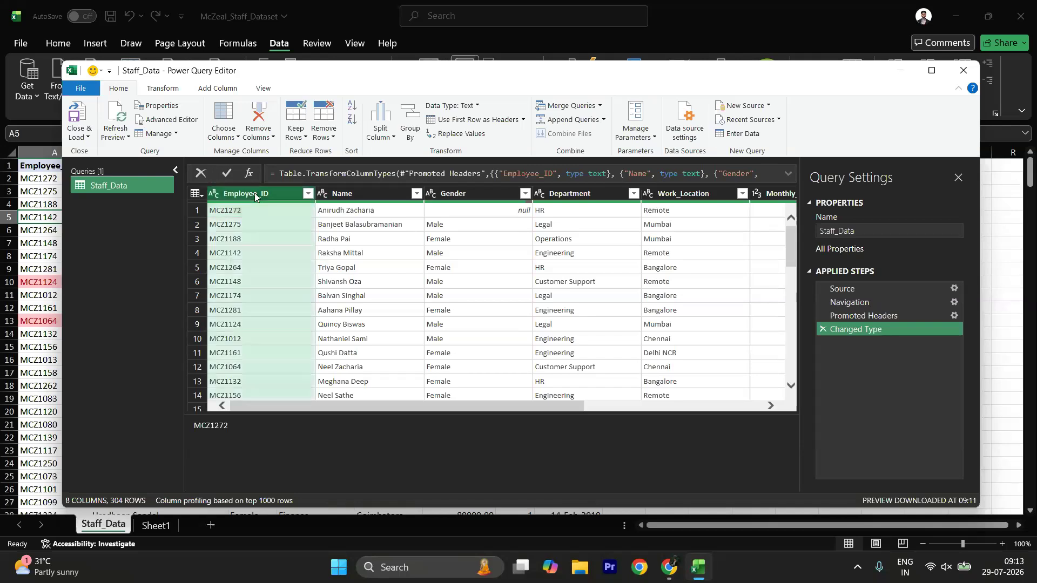
{"action": "left_click", "coordinate": [338, 193]}
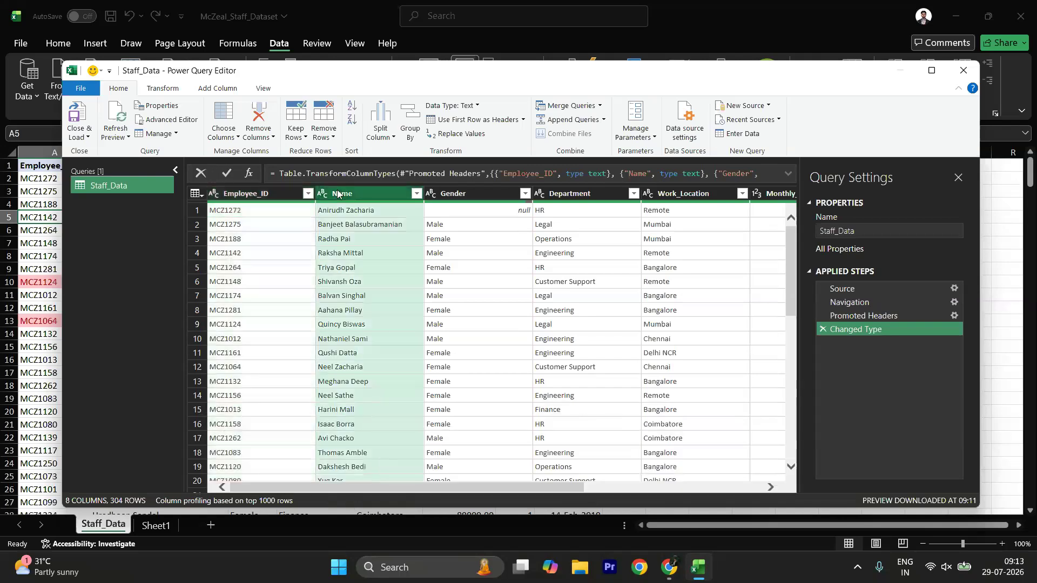
{"action": "left_click", "coordinate": [456, 195]}
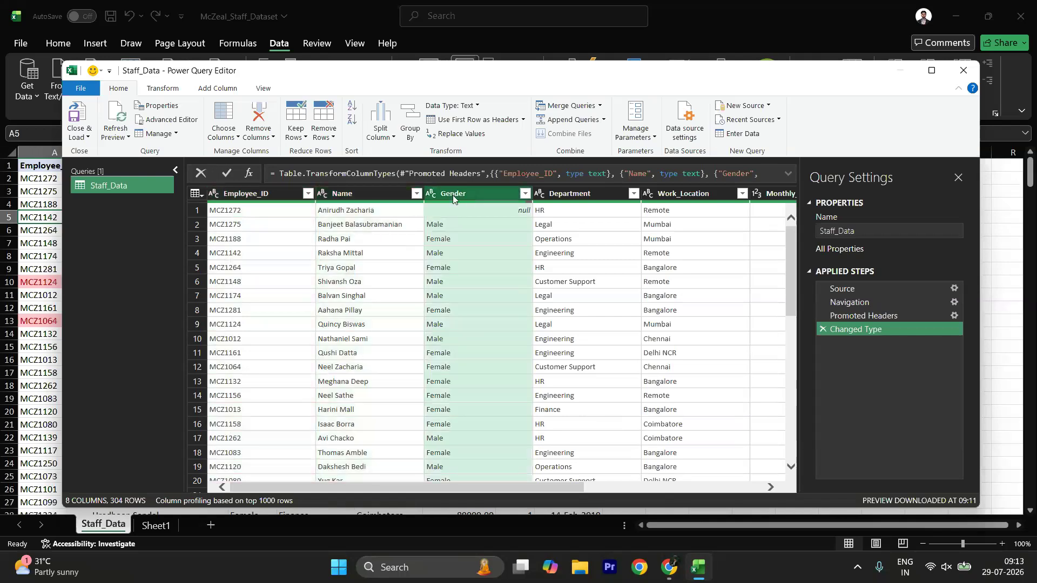
{"action": "left_click", "coordinate": [271, 212]}
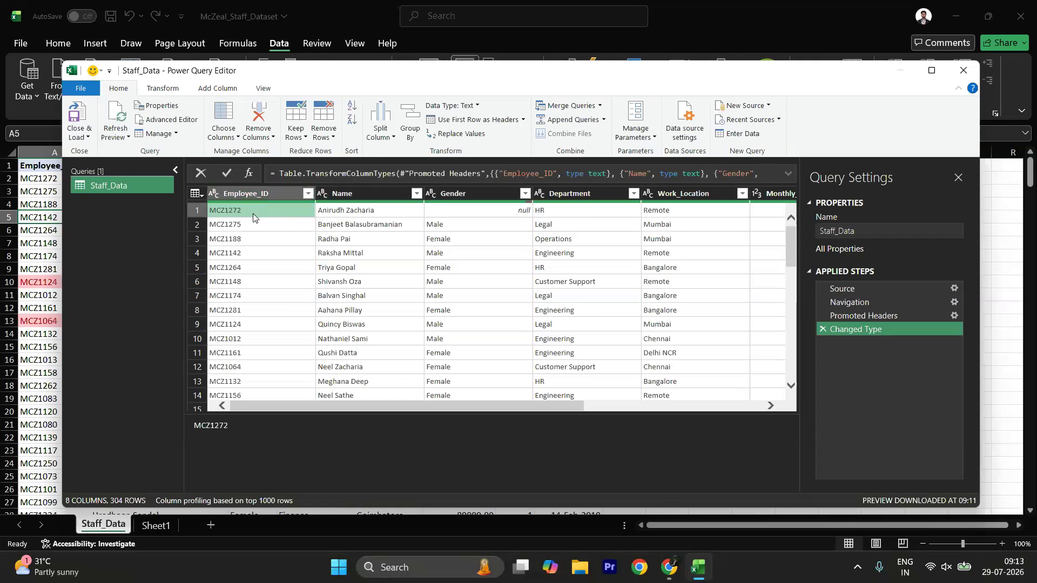
- Compare the preview at the Source, Navigation, Promoted Headers and Changed Type applied steps, and review the Use First Row as Headers options
{"action": "left_click", "coordinate": [852, 292]}
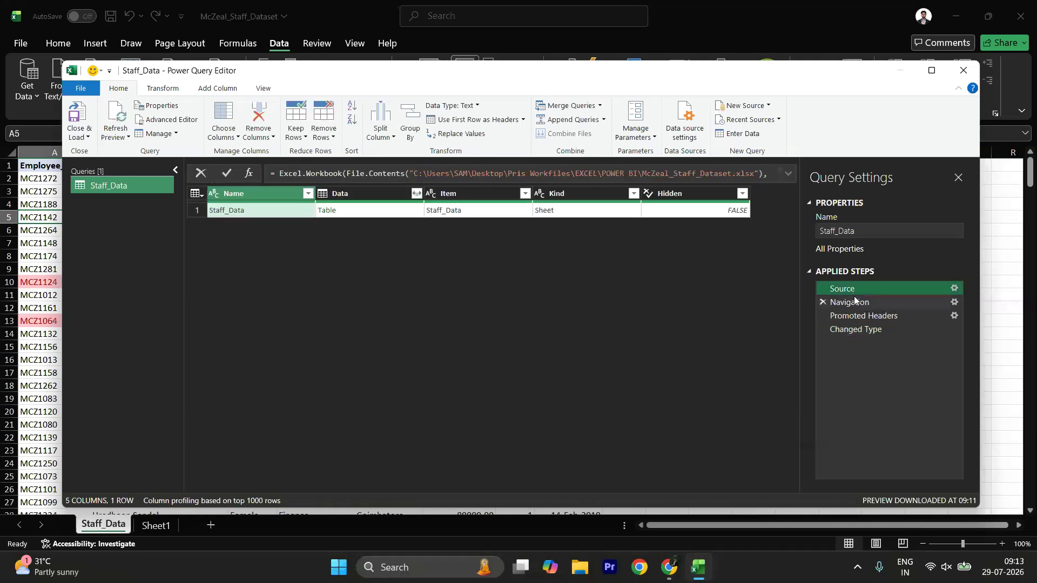
{"action": "left_click", "coordinate": [850, 304]}
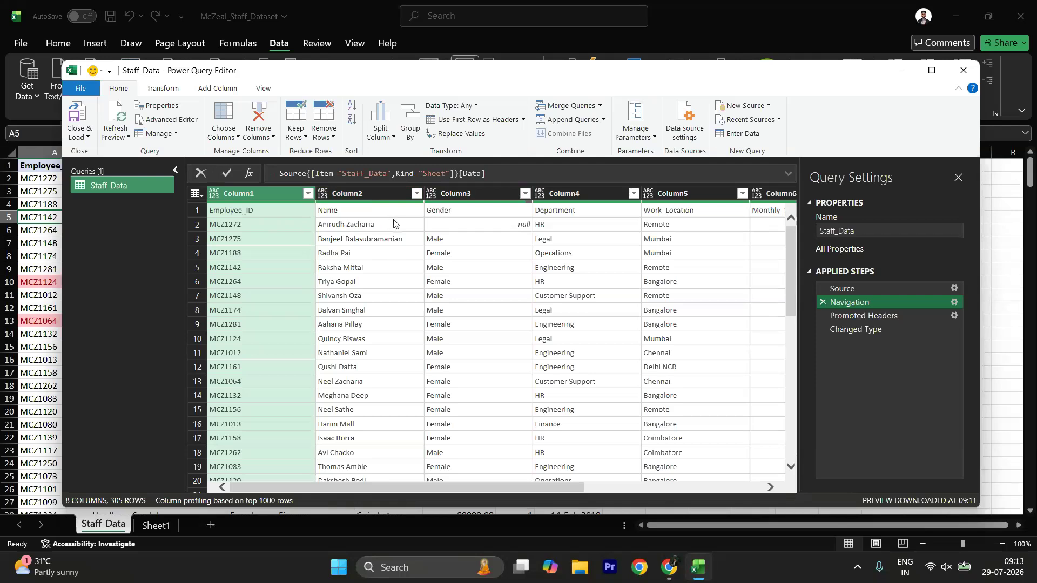
{"action": "left_click", "coordinate": [281, 211]}
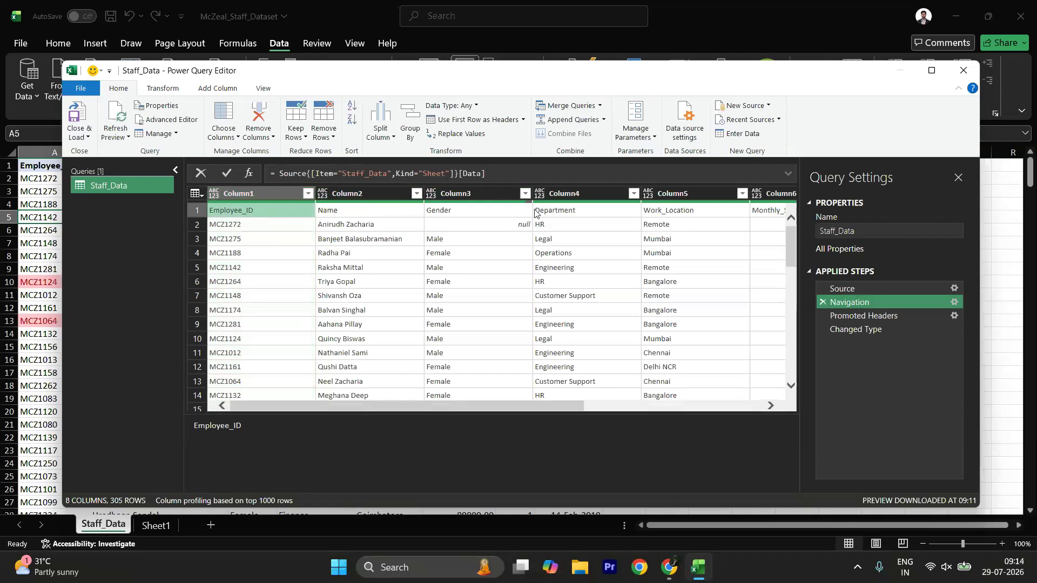
{"action": "left_click", "coordinate": [522, 121]}
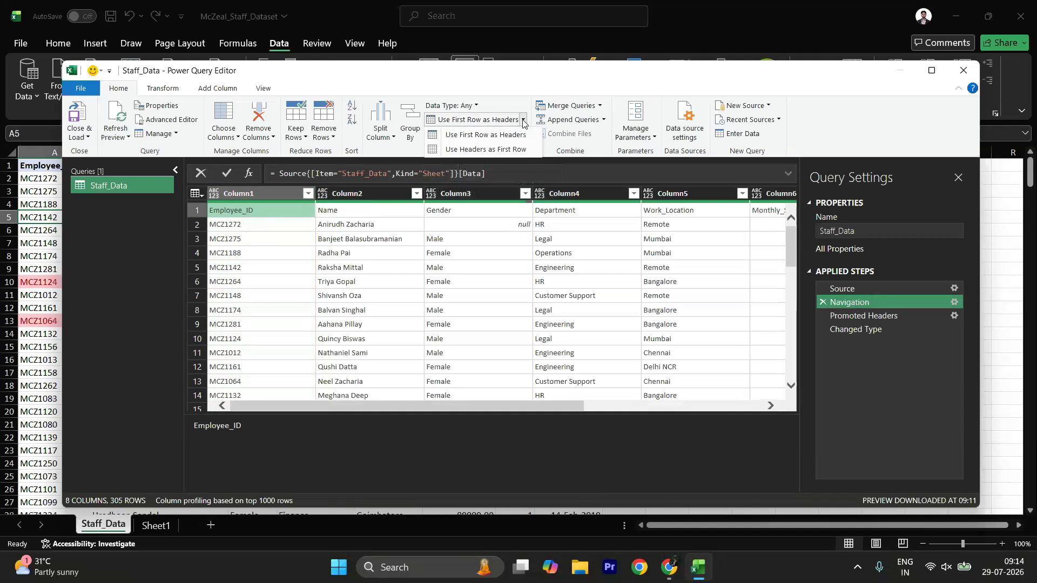
{"action": "left_click", "coordinate": [846, 319]}
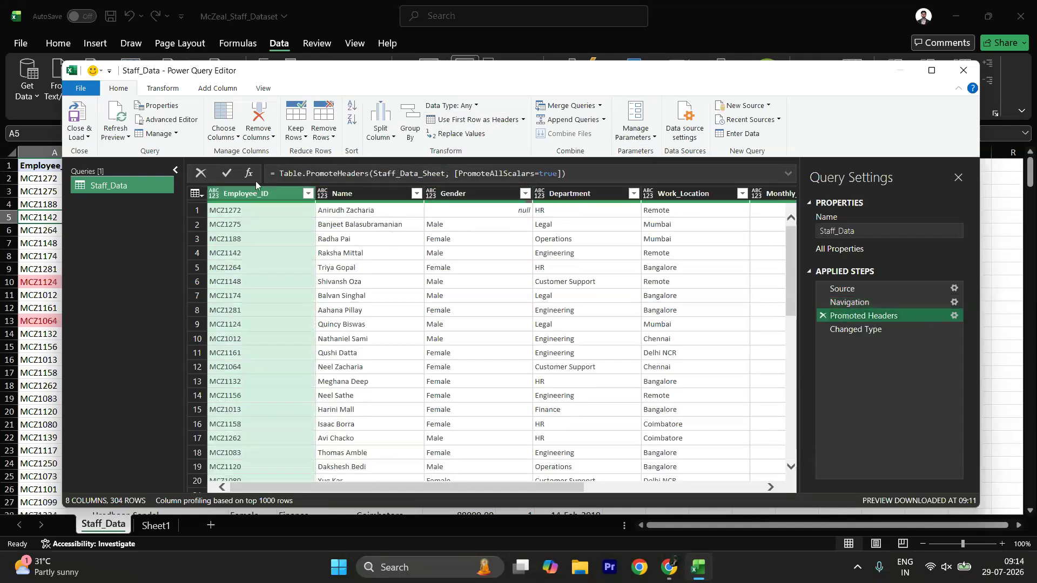
{"action": "left_click", "coordinate": [356, 227]}
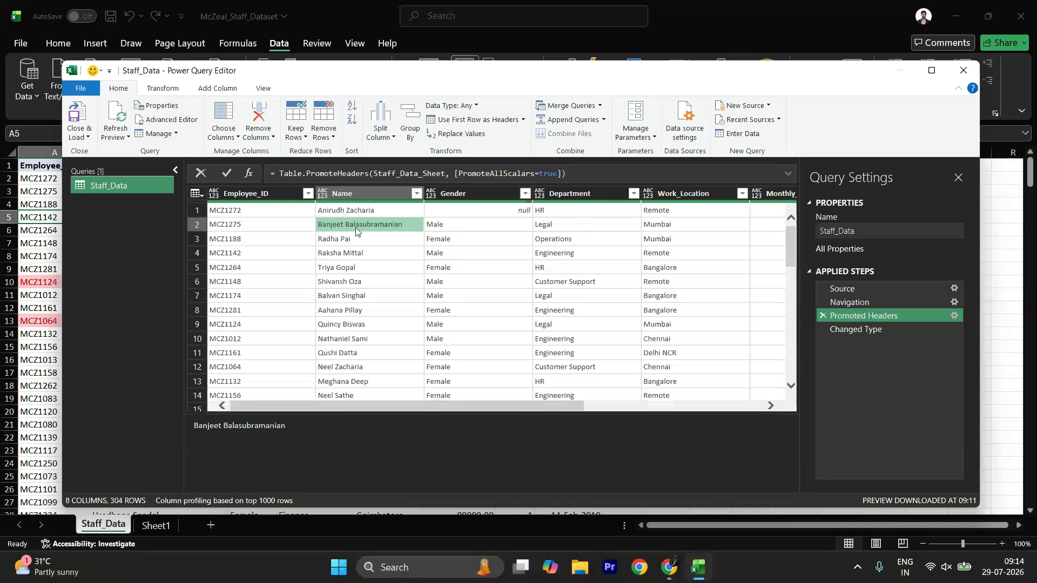
{"action": "left_click", "coordinate": [407, 278]}
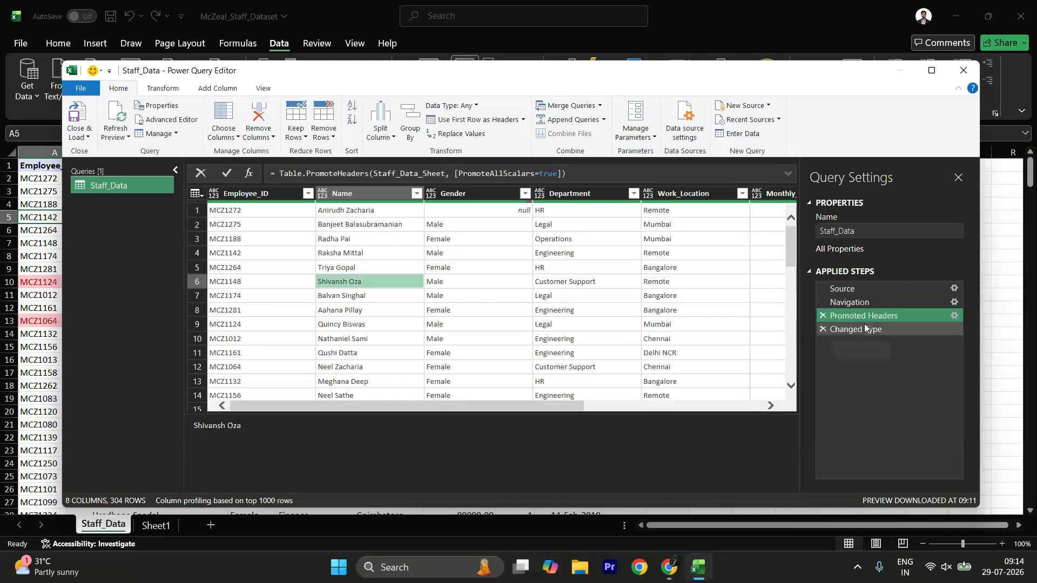
{"action": "left_click", "coordinate": [864, 306]}
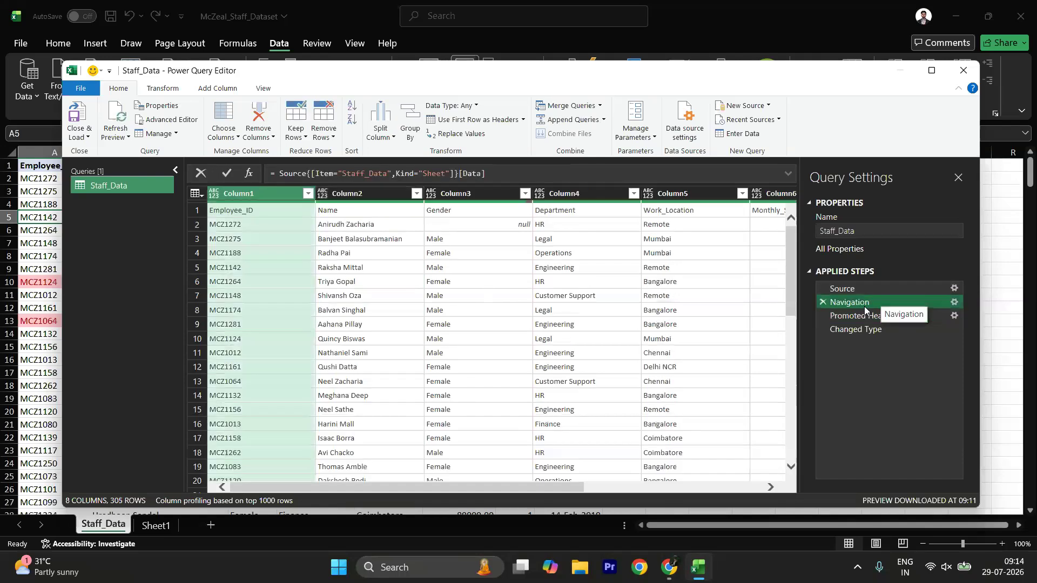
{"action": "left_click", "coordinate": [859, 326]}
{"action": "left_click", "coordinate": [869, 318]}
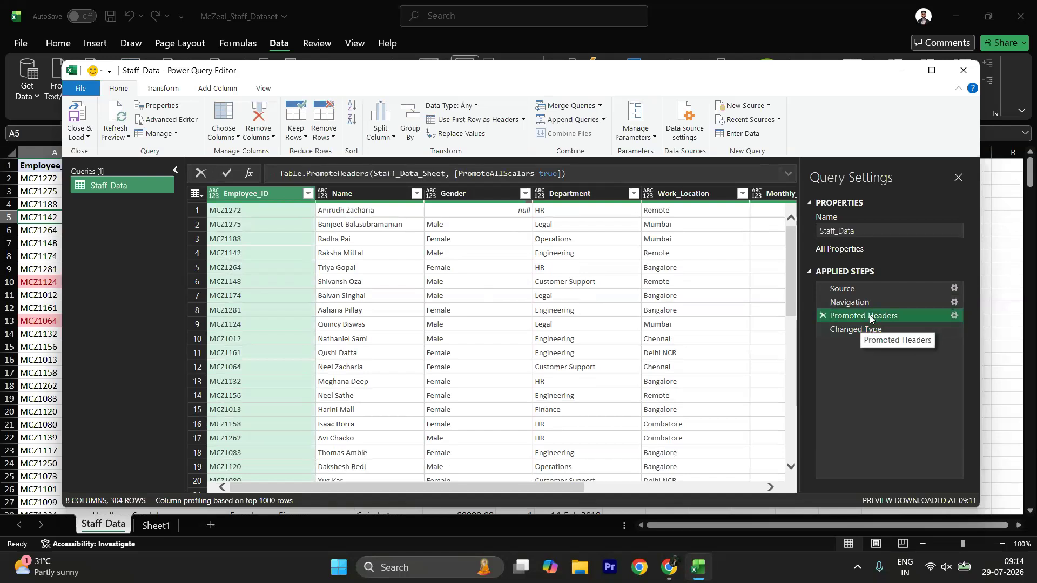
{"action": "left_click", "coordinate": [855, 330]}
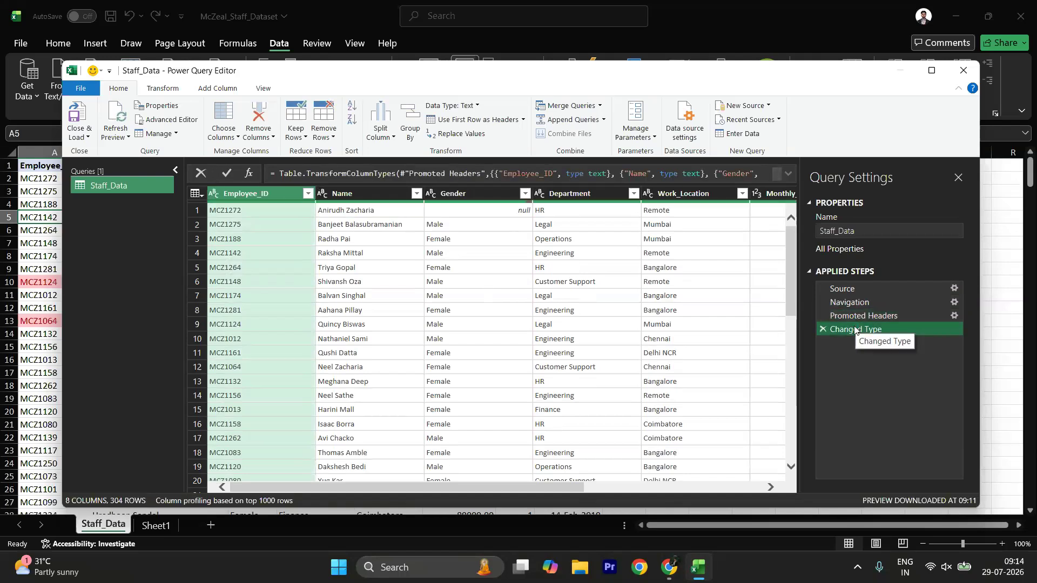
{"action": "scroll", "coordinate": [469, 262], "scroll_direction": "right", "scroll_amount": 5}
{"action": "scroll", "coordinate": [469, 261], "scroll_direction": "left", "scroll_amount": 5}
- Scan the Name column down to about row 86 for names with leading spaces, and return to the first record
{"action": "left_click", "coordinate": [369, 295]}
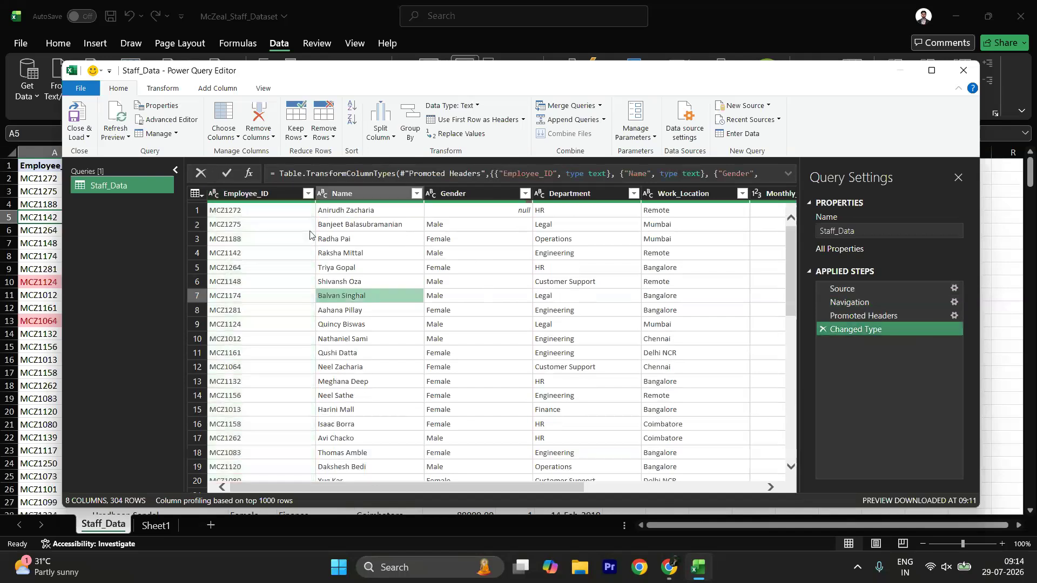
{"action": "left_click", "coordinate": [352, 194]}
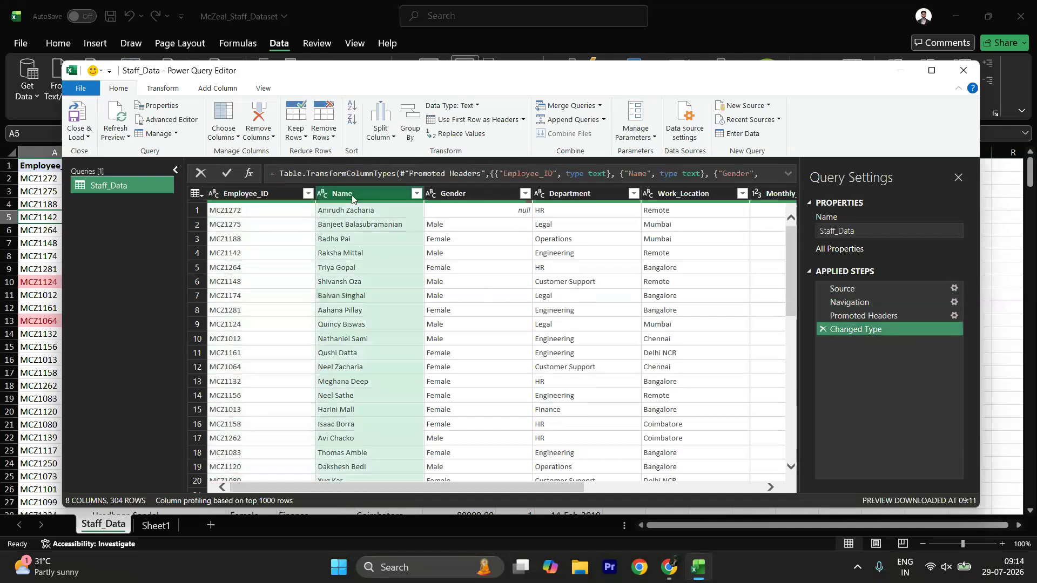
{"action": "scroll", "coordinate": [362, 340], "scroll_direction": "down", "scroll_amount": 8}
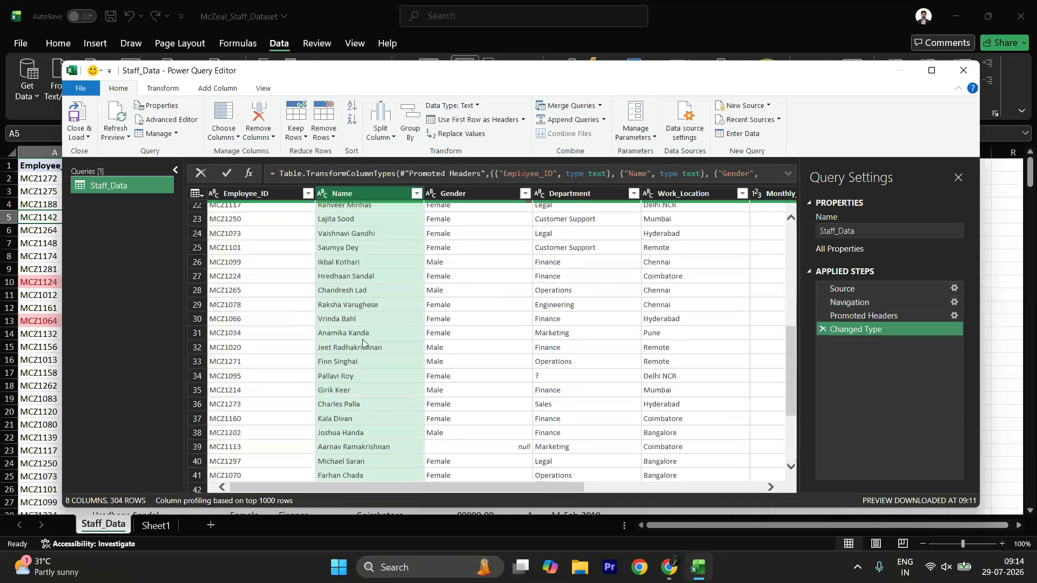
{"action": "scroll", "coordinate": [362, 339], "scroll_direction": "down", "scroll_amount": 2}
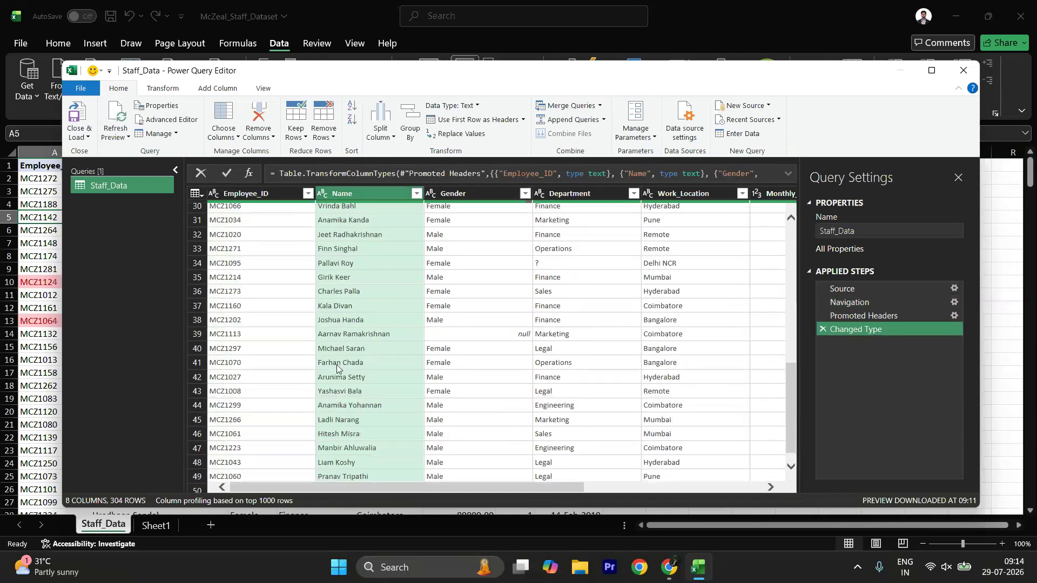
{"action": "left_click", "coordinate": [326, 350]}
{"action": "scroll", "coordinate": [325, 352], "scroll_direction": "down", "scroll_amount": 5}
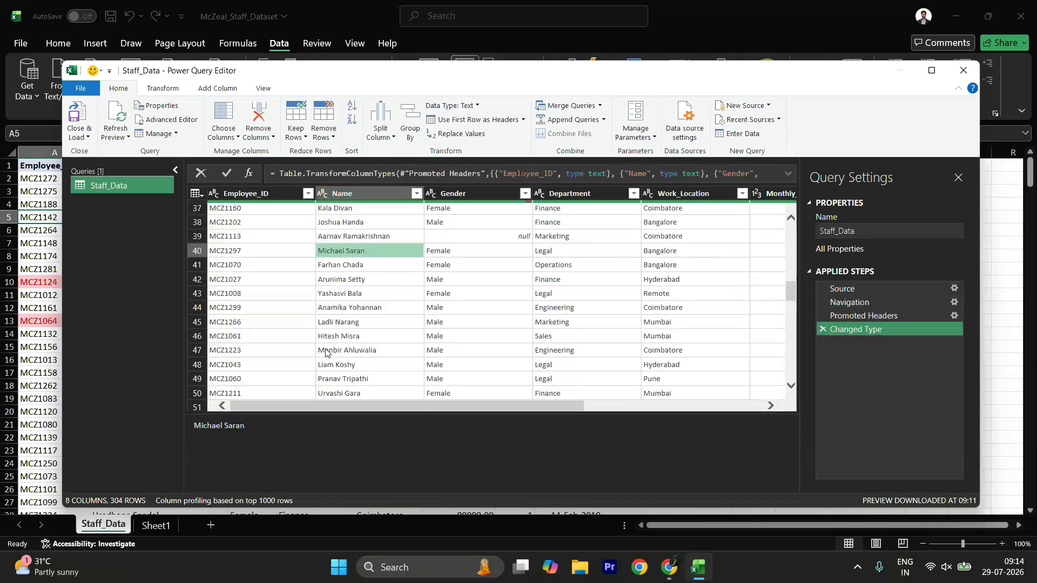
{"action": "scroll", "coordinate": [325, 352], "scroll_direction": "down", "scroll_amount": 5}
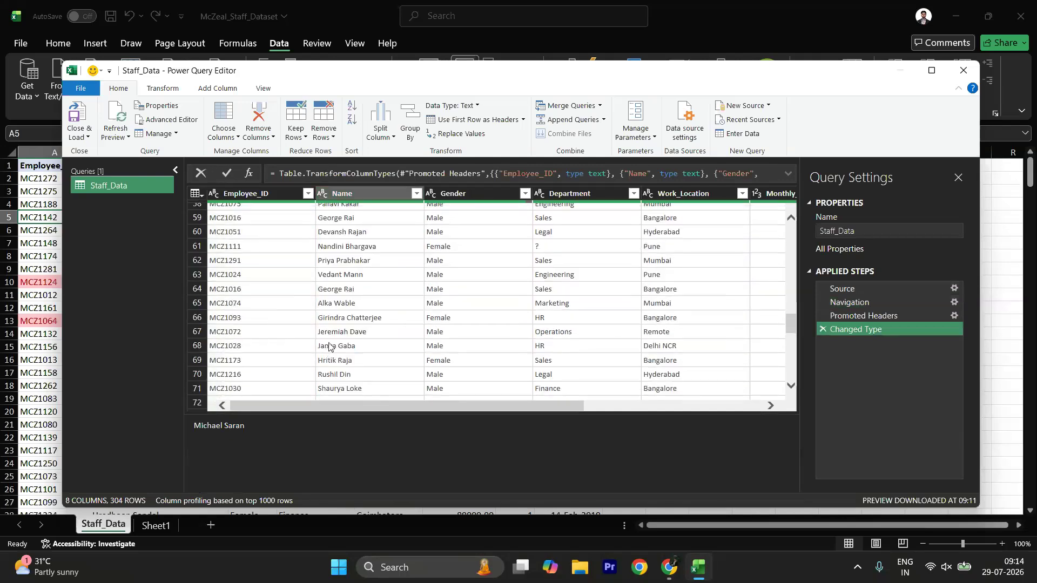
{"action": "scroll", "coordinate": [336, 331], "scroll_direction": "down", "scroll_amount": 2}
{"action": "left_click", "coordinate": [322, 322]}
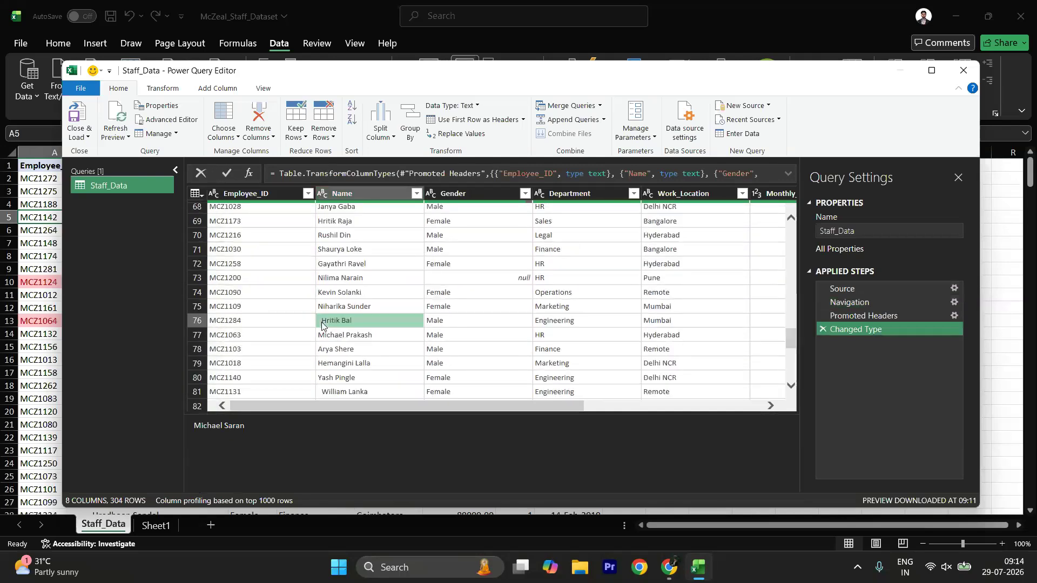
{"action": "scroll", "coordinate": [322, 322], "scroll_direction": "down", "scroll_amount": 2}
{"action": "left_click", "coordinate": [323, 320]}
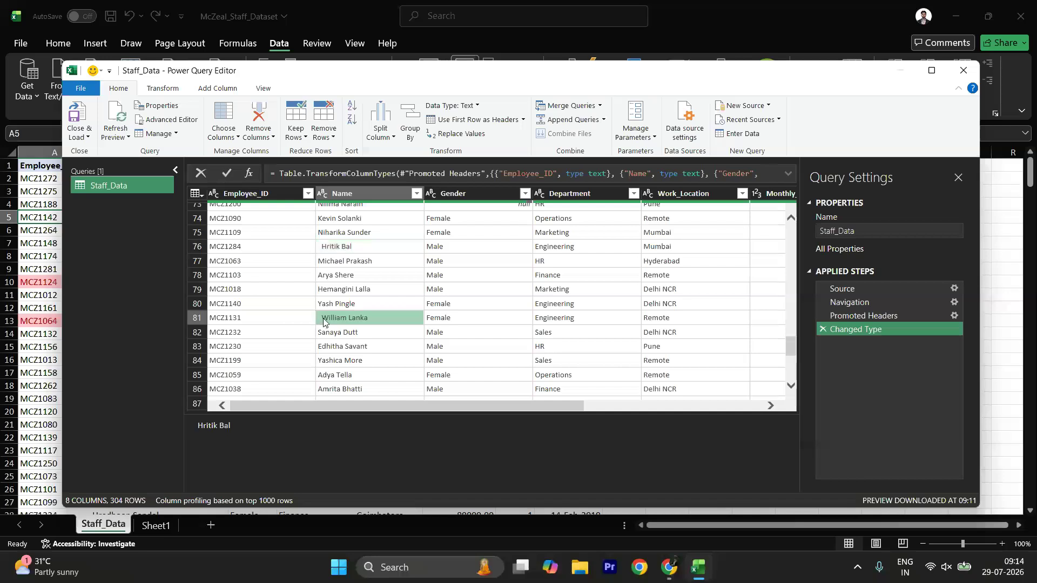
{"action": "left_click", "coordinate": [323, 246]}
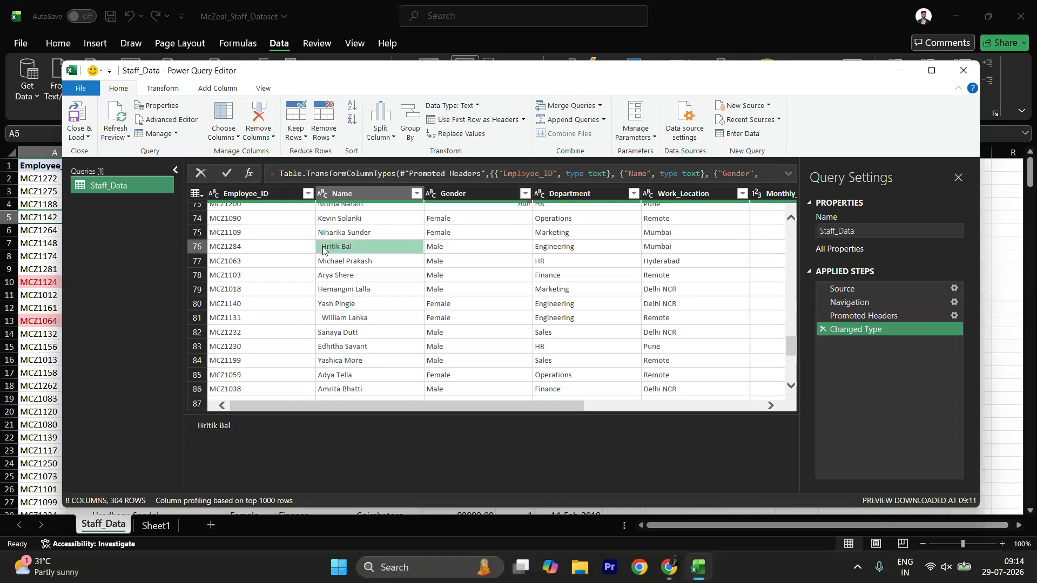
{"action": "scroll", "coordinate": [322, 247], "scroll_direction": "up", "scroll_amount": 20}
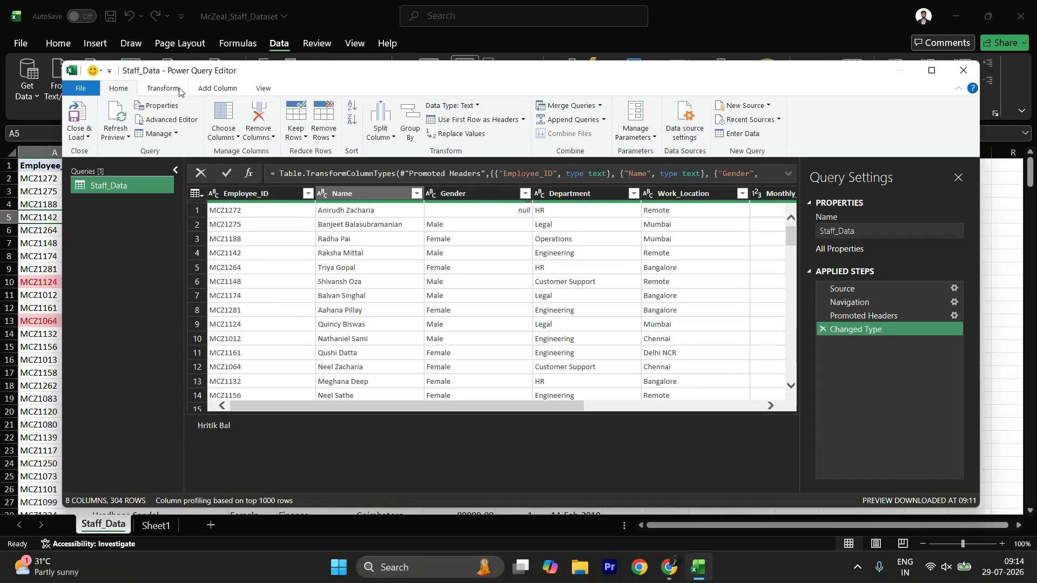
- Trim the extra spaces from the text in the Name column
{"action": "left_click", "coordinate": [162, 89]}
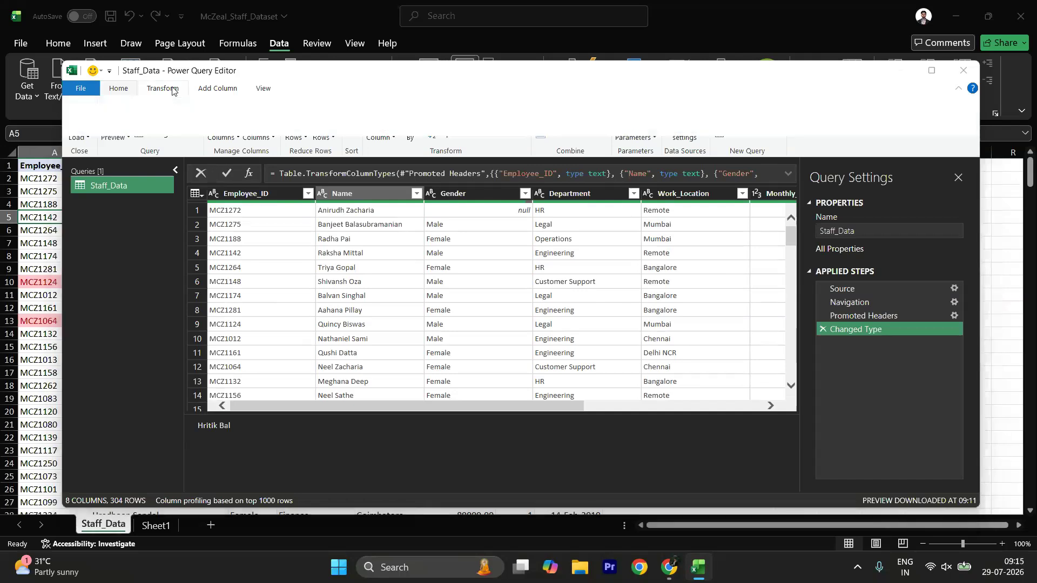
{"action": "left_click", "coordinate": [366, 192]}
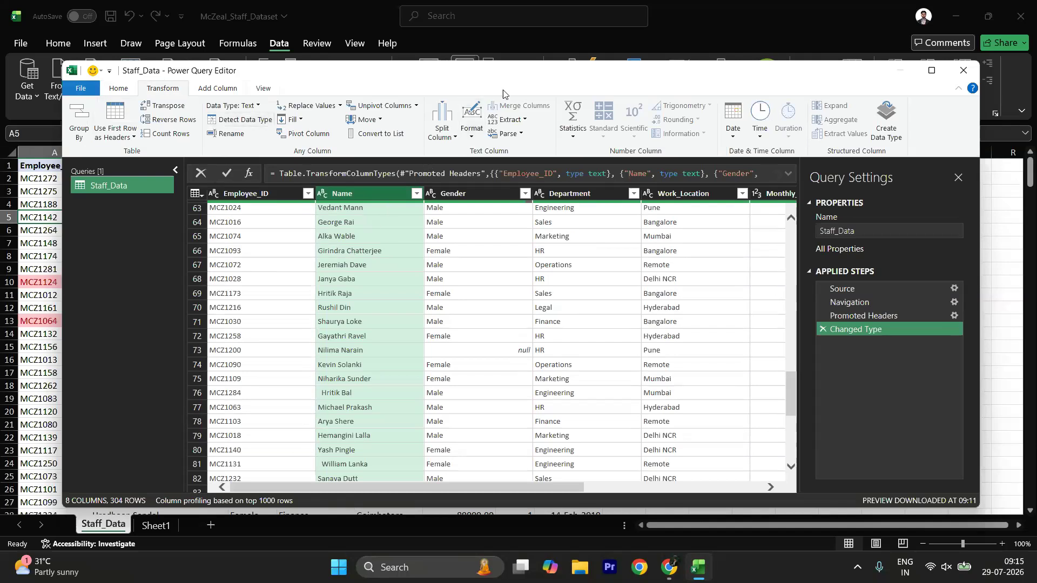
{"action": "left_click", "coordinate": [473, 138]}
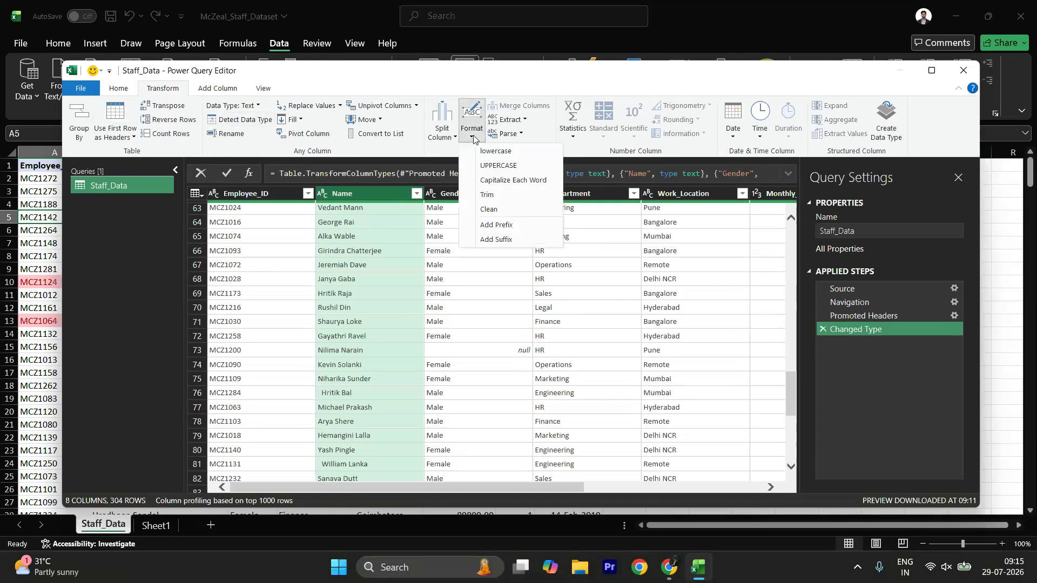
{"action": "left_click", "coordinate": [483, 195]}
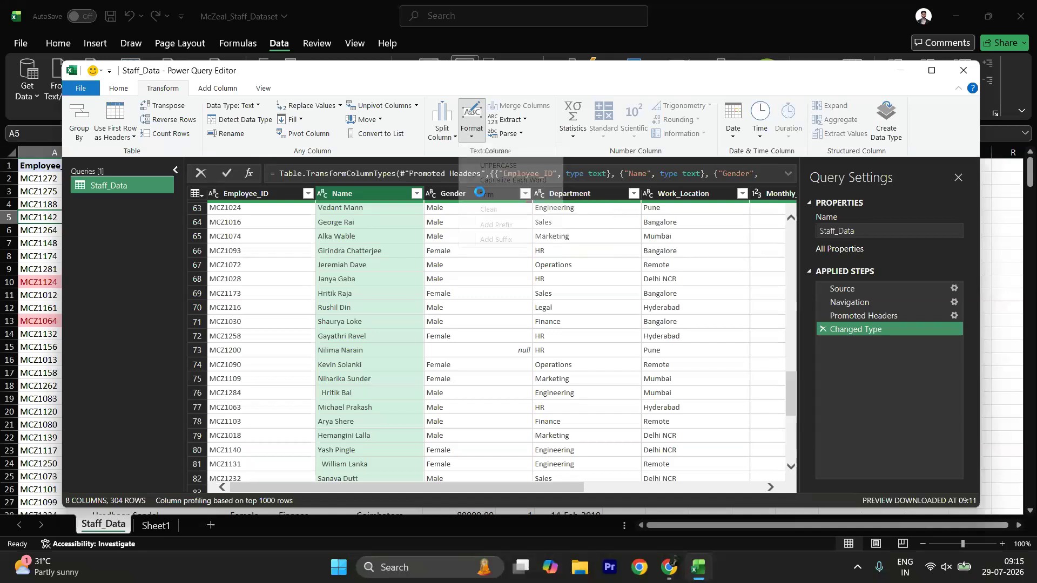
- Examine the trimmed Name column down to about row 272 for remaining leading spaces, and return to the first record
{"action": "scroll", "coordinate": [372, 348], "scroll_direction": "down", "scroll_amount": 20}
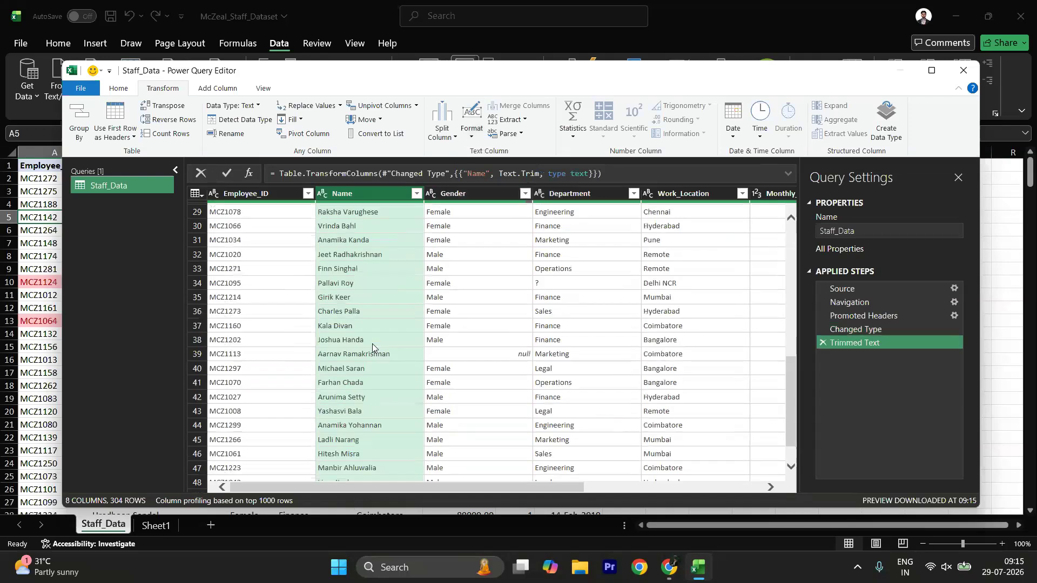
{"action": "scroll", "coordinate": [371, 344], "scroll_direction": "down", "scroll_amount": 20}
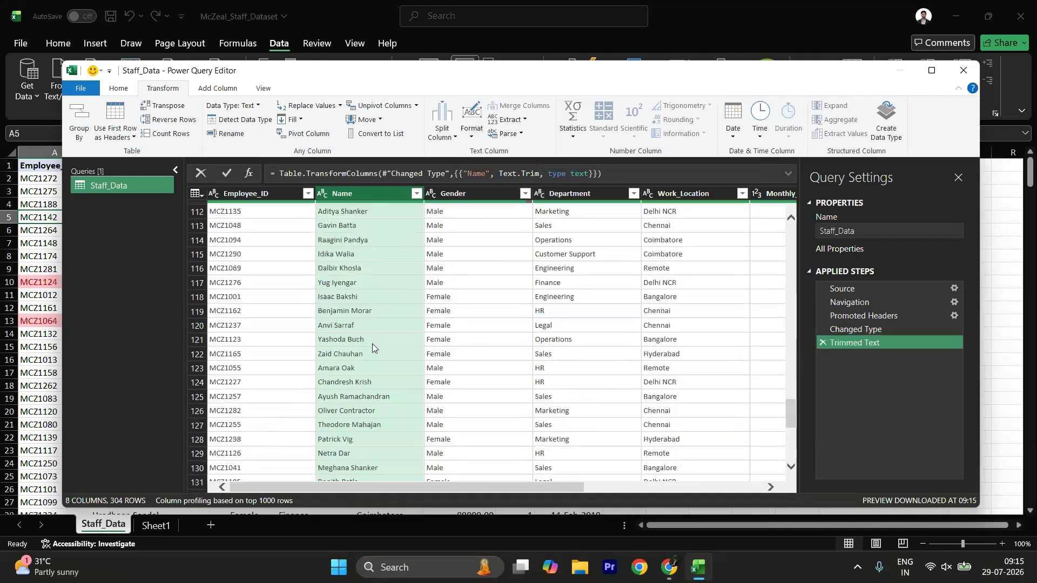
{"action": "scroll", "coordinate": [371, 343], "scroll_direction": "down", "scroll_amount": 20}
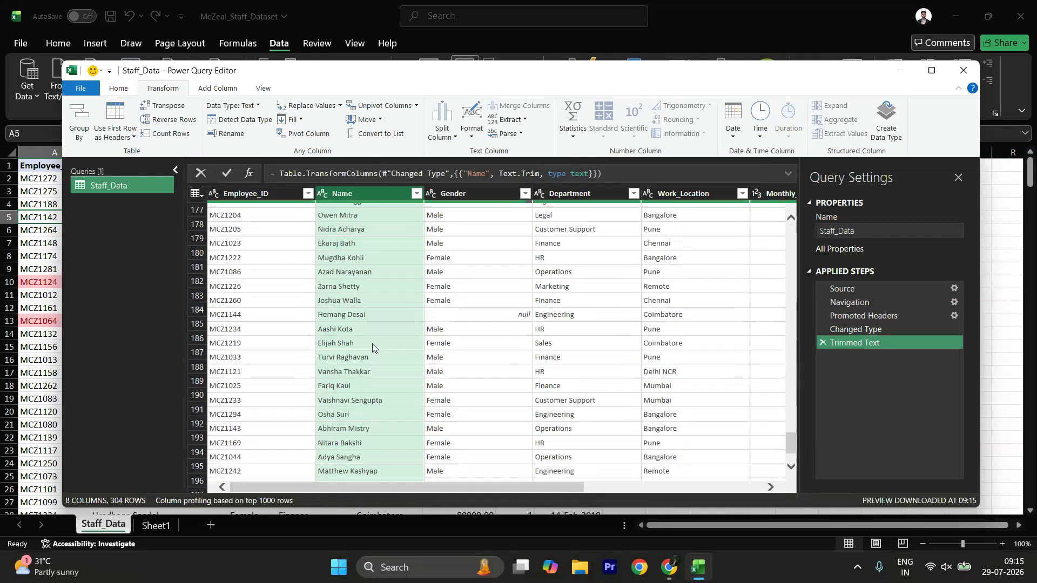
{"action": "scroll", "coordinate": [371, 344], "scroll_direction": "down", "scroll_amount": 17}
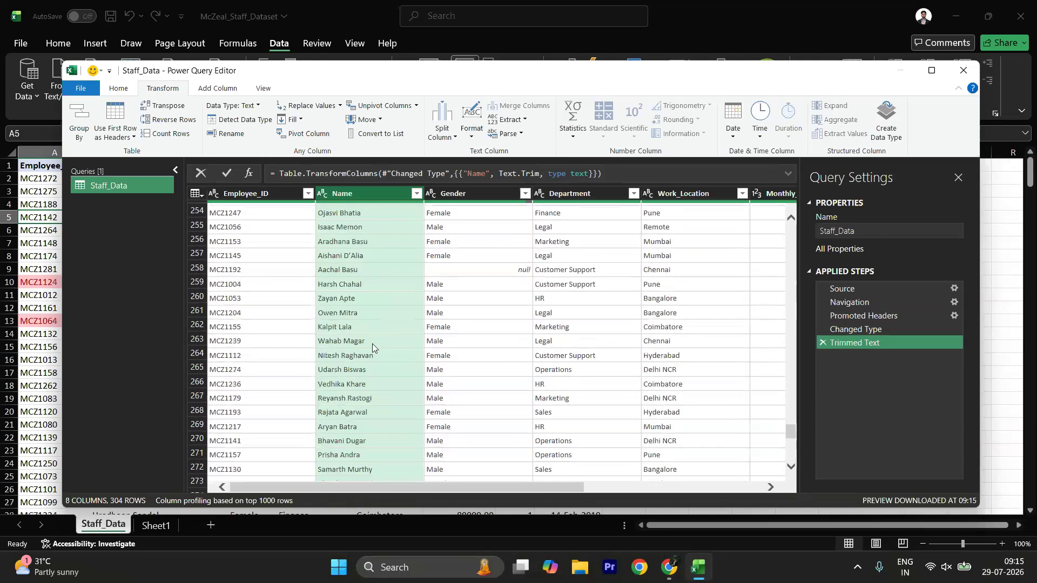
{"action": "scroll", "coordinate": [371, 343], "scroll_direction": "up", "scroll_amount": 20}
{"action": "scroll", "coordinate": [372, 348], "scroll_direction": "up", "scroll_amount": 8}
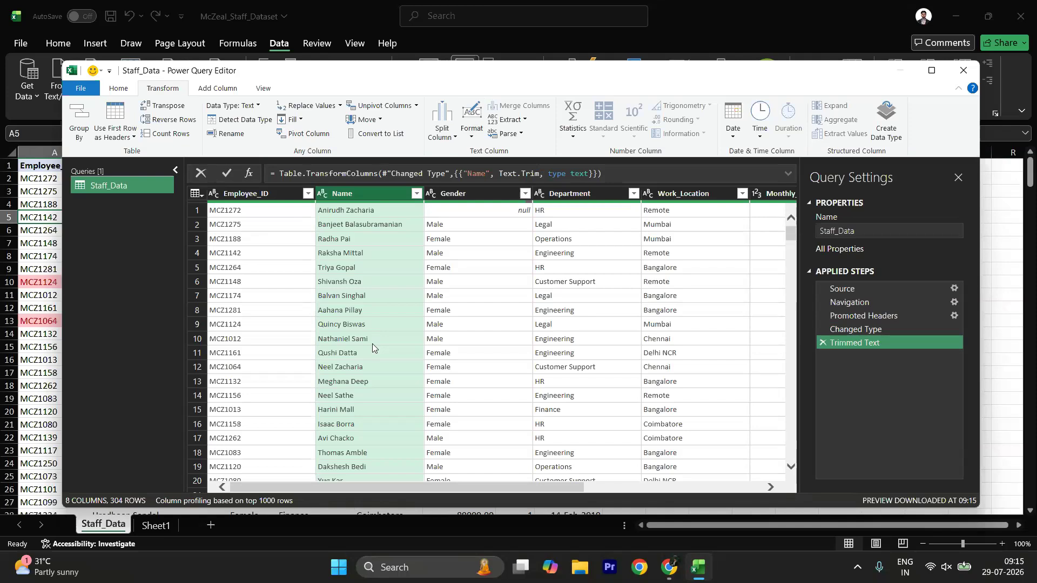
{"action": "scroll", "coordinate": [374, 314], "scroll_direction": "down", "scroll_amount": 2}
{"action": "scroll", "coordinate": [376, 300], "scroll_direction": "up", "scroll_amount": 2}
- Inspect the blank Gender cell in row 1 and scan the first rows of the Gender column for null entries
{"action": "left_click", "coordinate": [464, 214]}
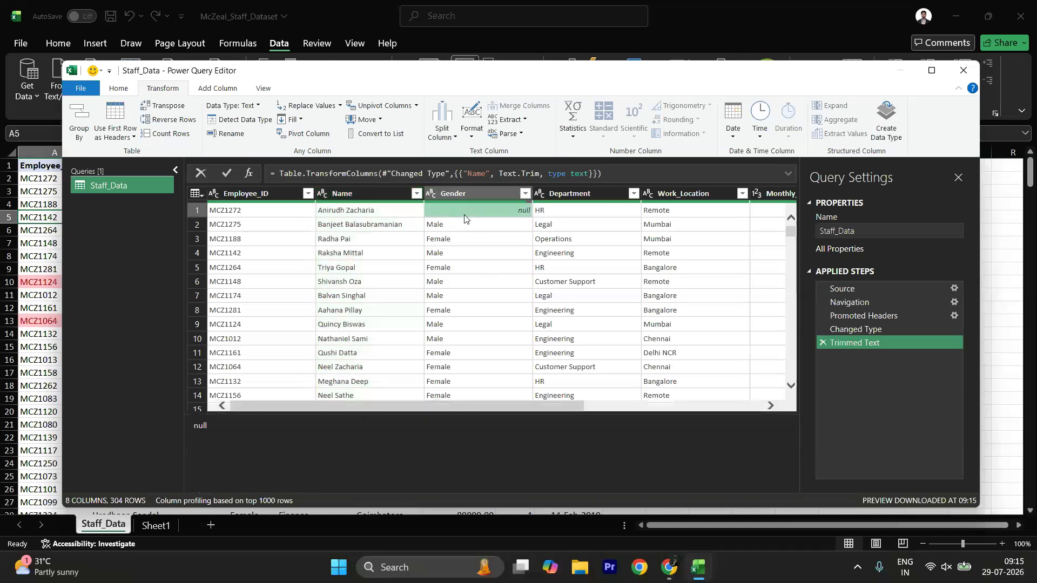
{"action": "scroll", "coordinate": [464, 302], "scroll_direction": "down", "scroll_amount": 5}
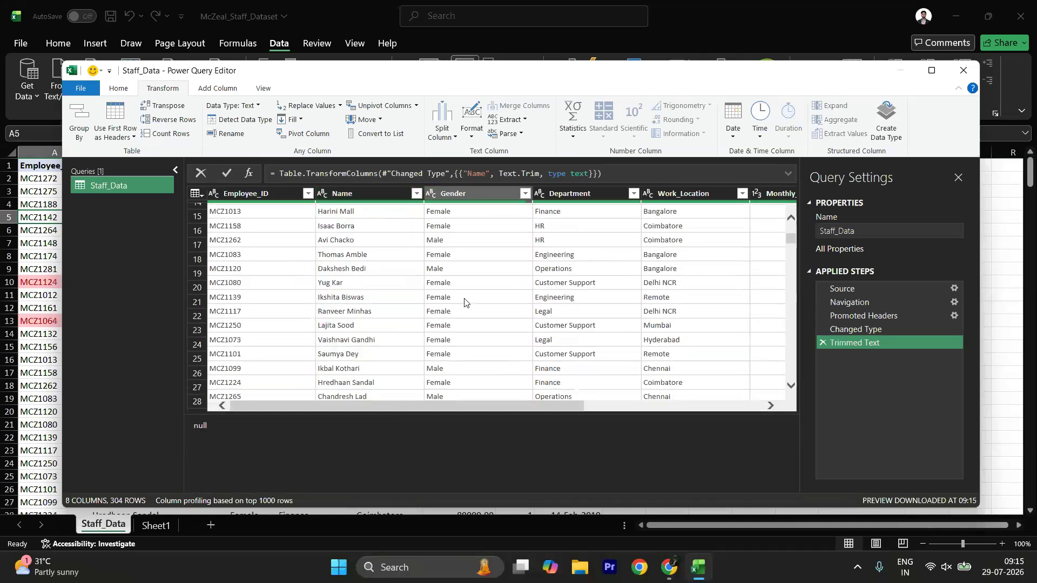
{"action": "scroll", "coordinate": [465, 300], "scroll_direction": "down", "scroll_amount": 6}
{"action": "left_click", "coordinate": [469, 300]}
{"action": "scroll", "coordinate": [470, 300], "scroll_direction": "up", "scroll_amount": 5}
{"action": "scroll", "coordinate": [469, 303], "scroll_direction": "up", "scroll_amount": 6}
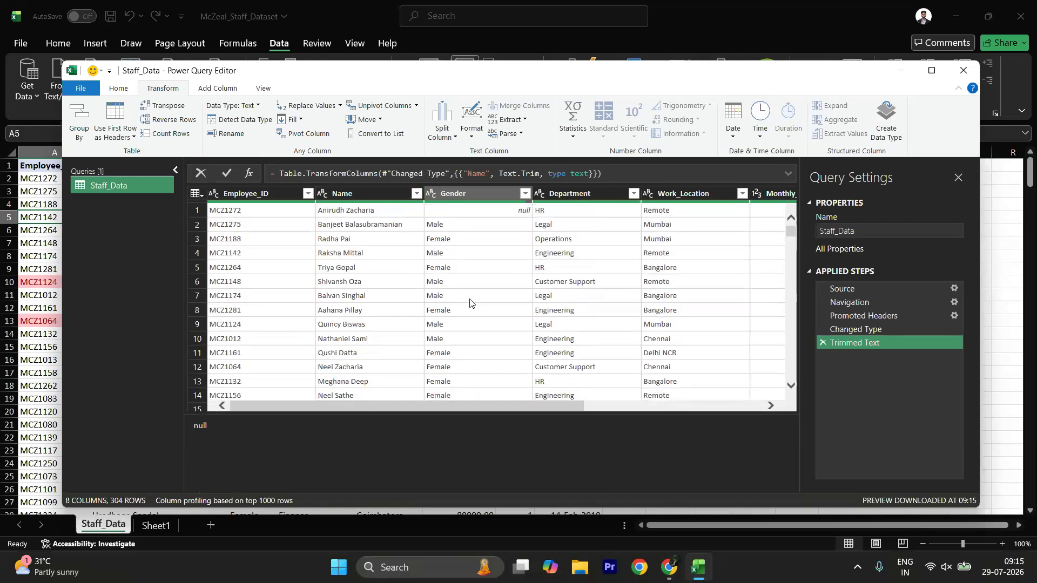
- Replace the null values in the Gender column with "Missing"
{"action": "left_click", "coordinate": [489, 199]}
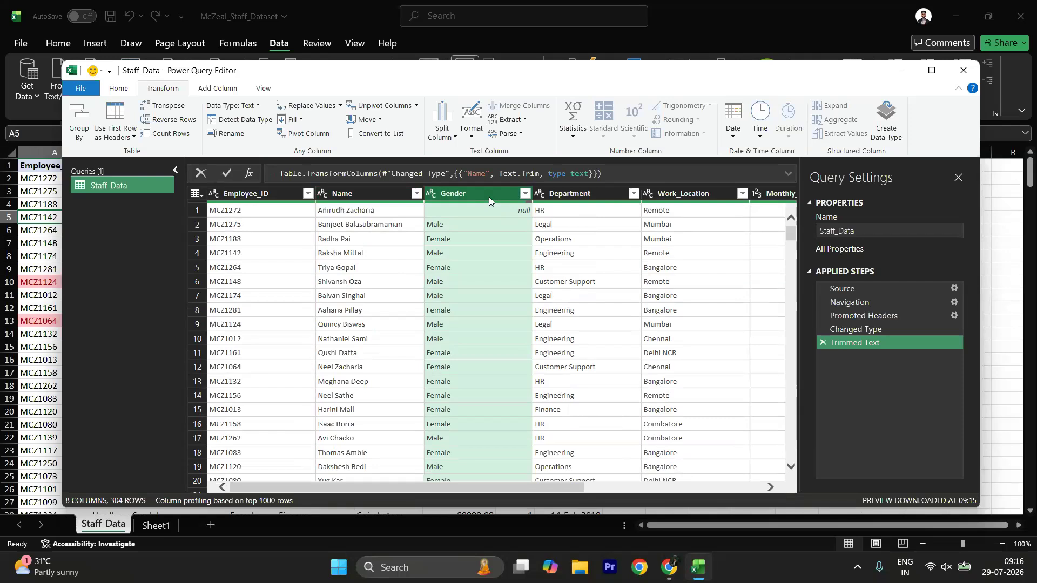
{"action": "left_click", "coordinate": [500, 212]}
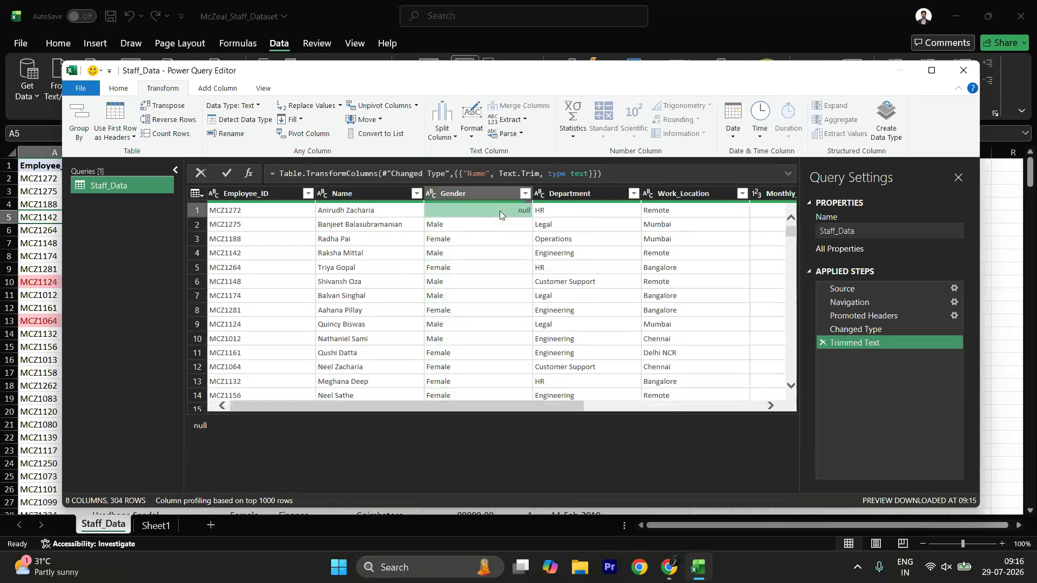
{"action": "right_click", "coordinate": [500, 212]}
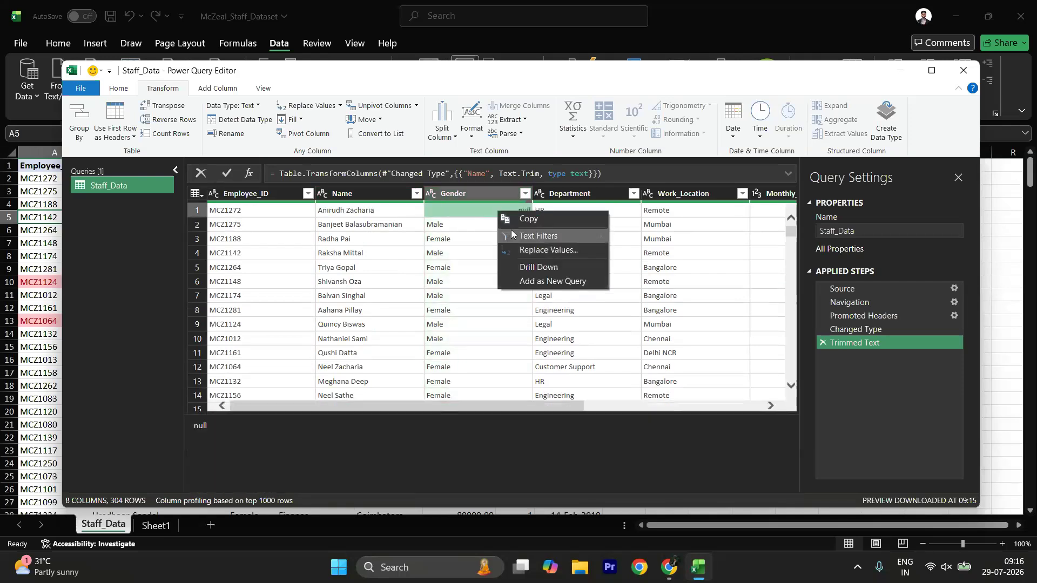
{"action": "left_click", "coordinate": [476, 209]}
{"action": "right_click", "coordinate": [476, 210]}
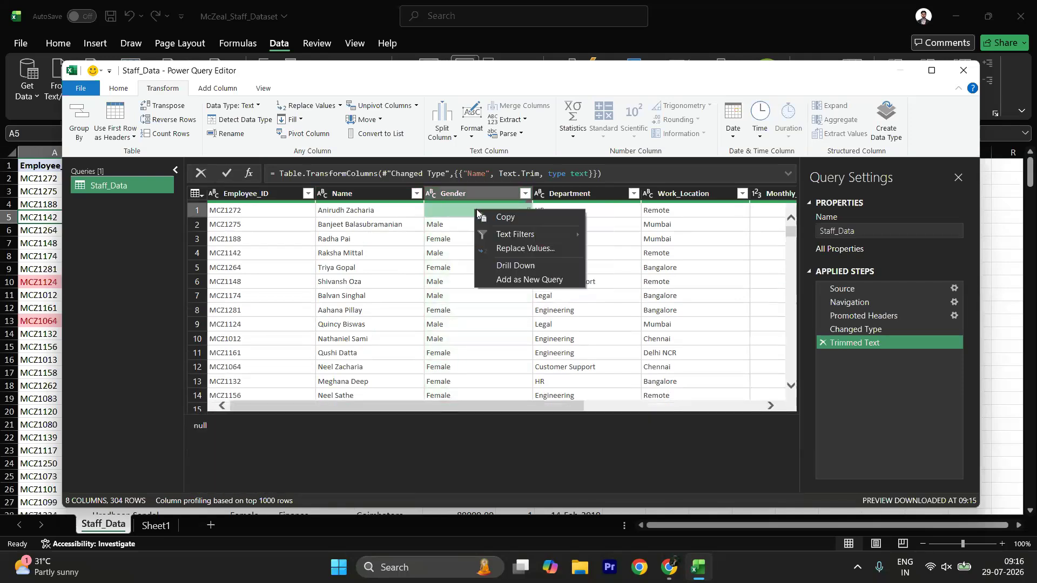
{"action": "left_click", "coordinate": [459, 211]}
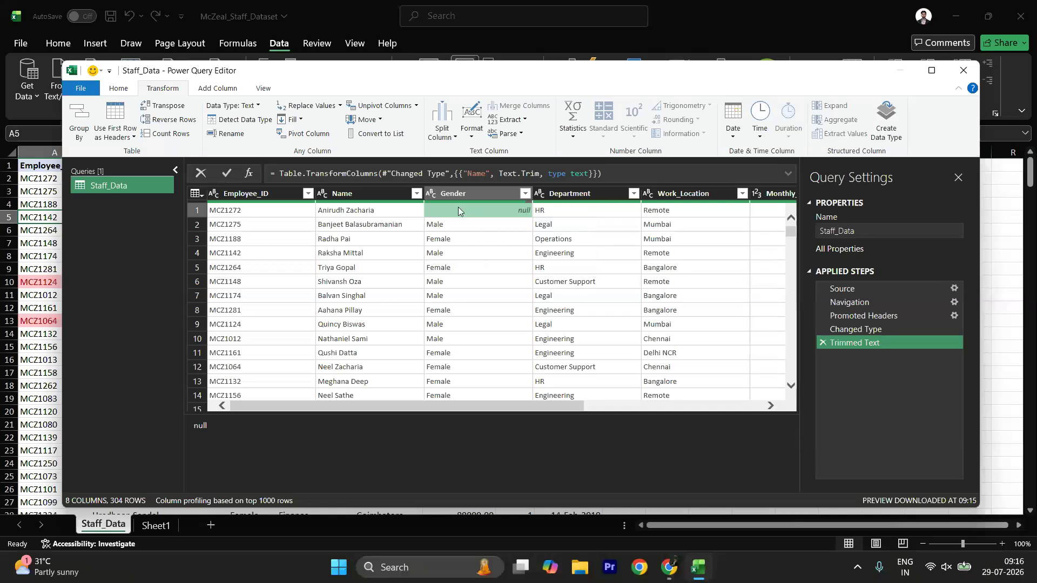
{"action": "right_click", "coordinate": [459, 211]}
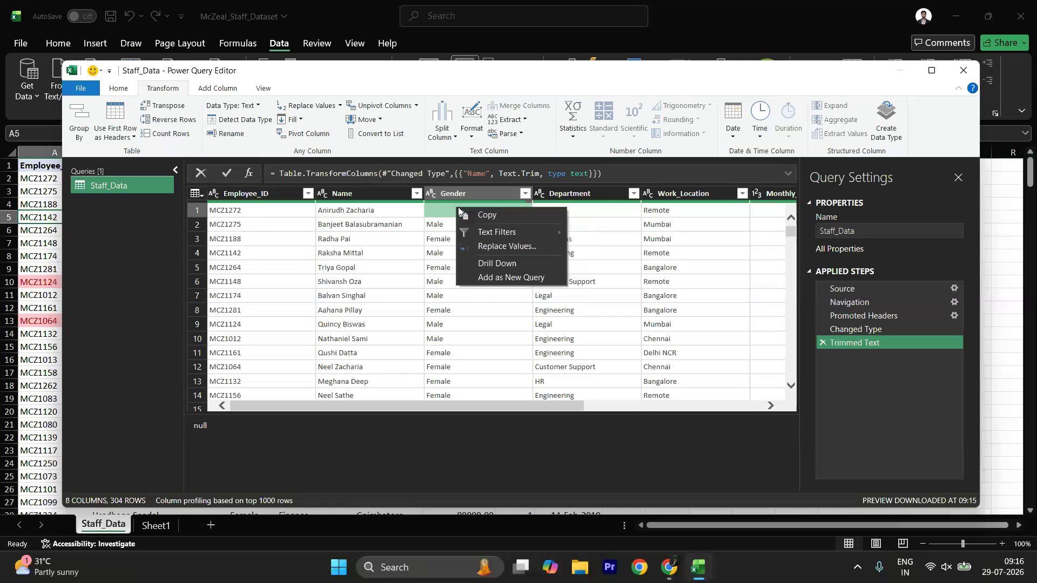
{"action": "left_click", "coordinate": [488, 246]}
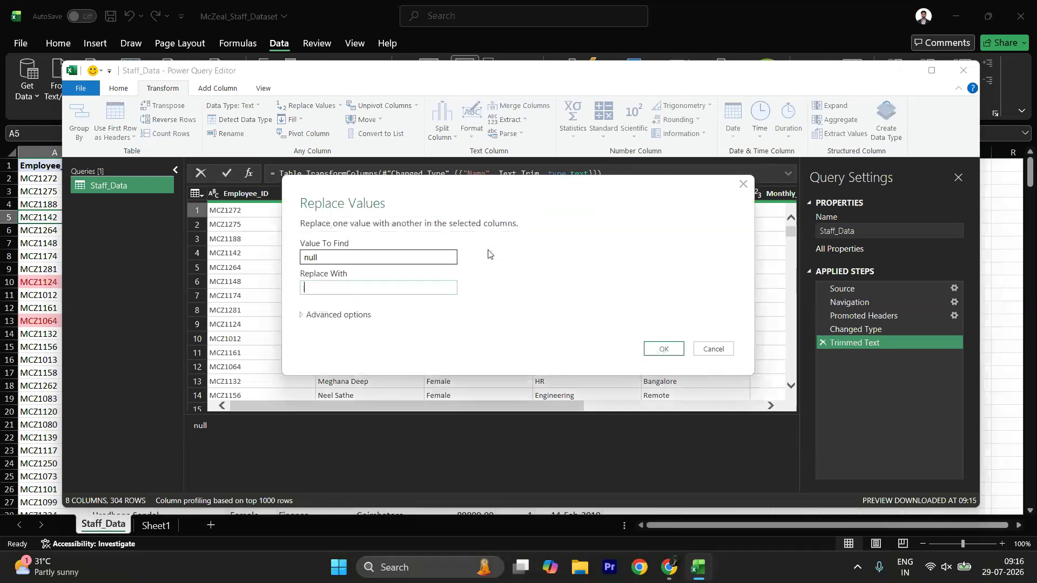
{"action": "left_click", "coordinate": [333, 290]}
{"action": "type", "text": "mis"}
{"action": "type", "text": "ng"}
{"action": "key", "text": "Left"}
{"action": "key", "text": "Left"}
{"action": "key", "text": "Left"}
{"action": "key", "text": "Left"}
{"action": "key", "text": "Left"}
{"action": "key", "text": "Left"}
{"action": "key", "text": "BackSpace"}
{"action": "type", "text": "M"}
{"action": "left_click", "coordinate": [663, 351]}
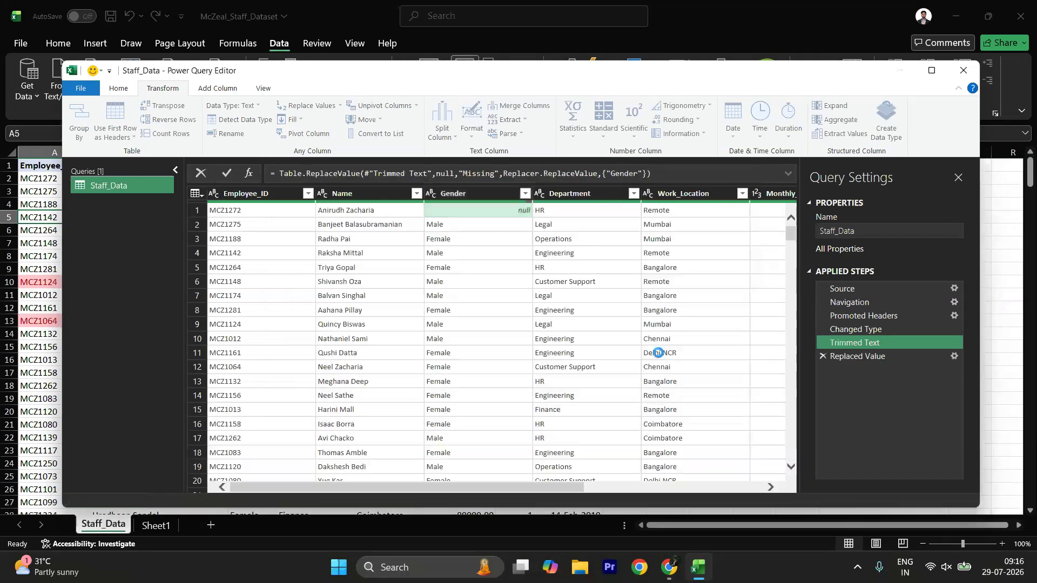
- Replace the "?" values in the Department column with "Unassigned"
{"action": "scroll", "coordinate": [449, 327], "scroll_direction": "down", "scroll_amount": 3}
{"action": "scroll", "coordinate": [451, 319], "scroll_direction": "up", "scroll_amount": 3}
{"action": "scroll", "coordinate": [462, 321], "scroll_direction": "down", "scroll_amount": 1}
{"action": "scroll", "coordinate": [462, 321], "scroll_direction": "up", "scroll_amount": 1}
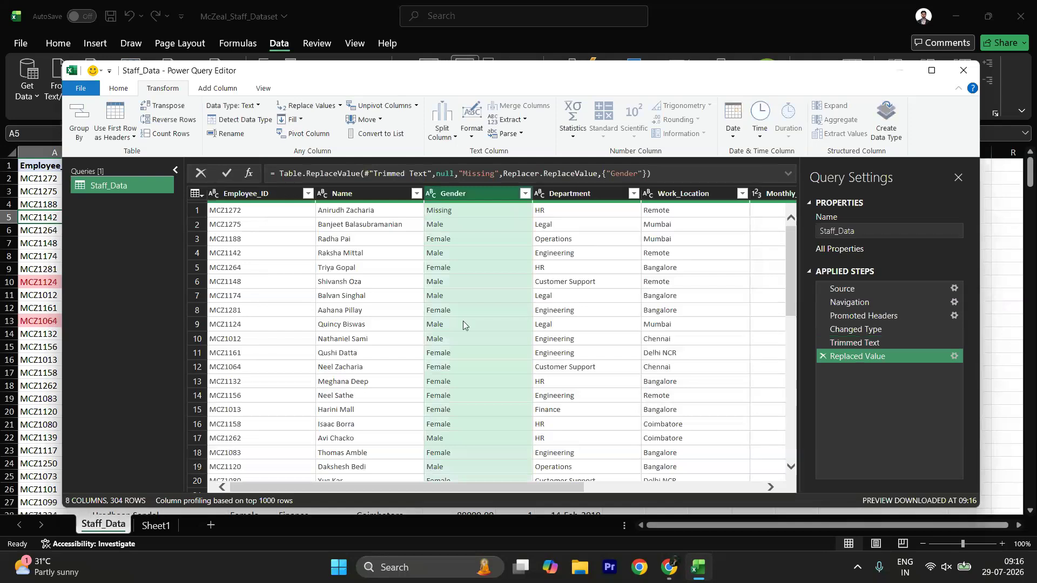
{"action": "scroll", "coordinate": [567, 340], "scroll_direction": "down", "scroll_amount": 9}
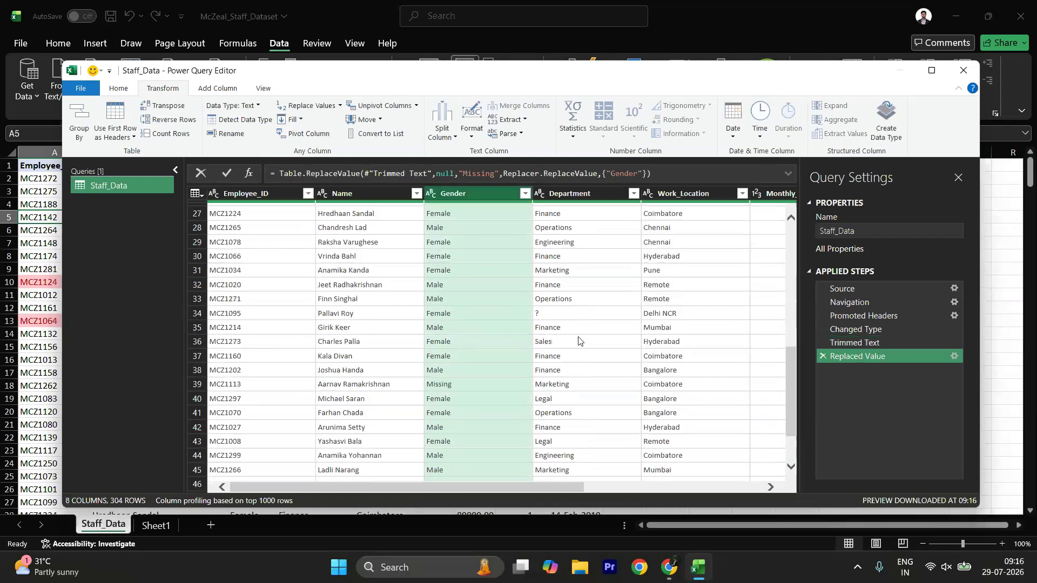
{"action": "left_click", "coordinate": [569, 316]}
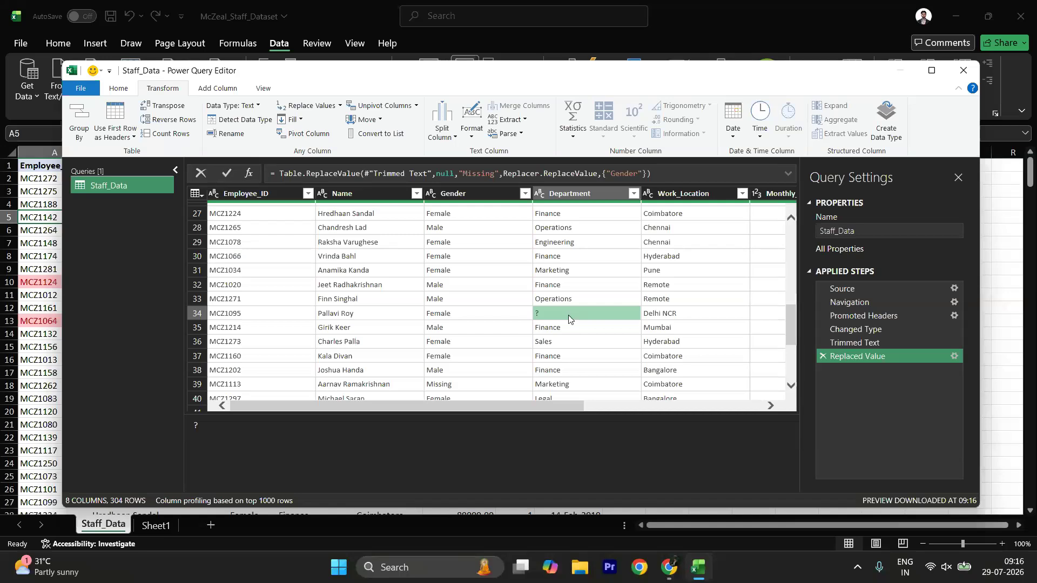
{"action": "right_click", "coordinate": [568, 319]}
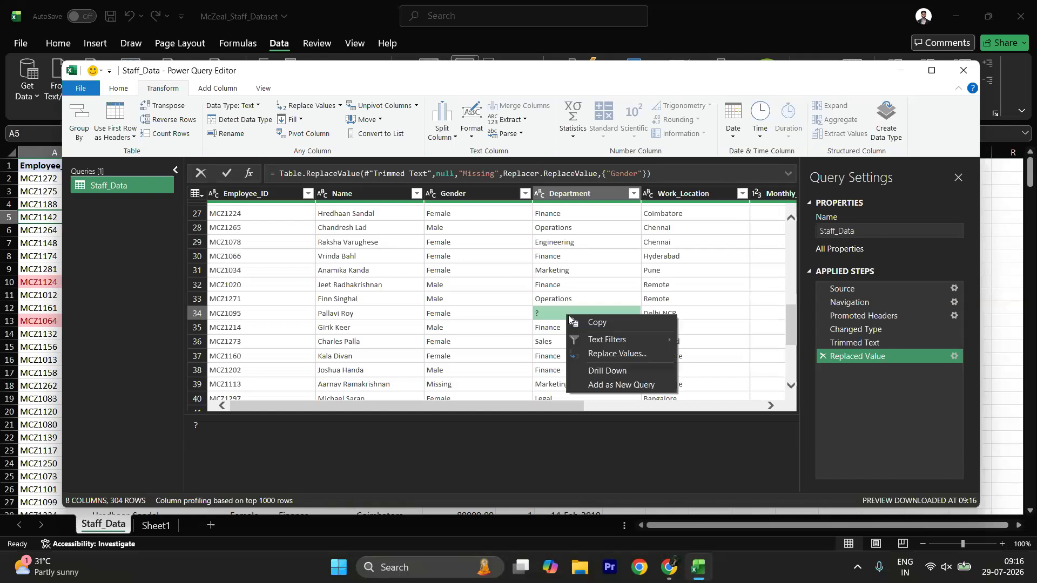
{"action": "left_click", "coordinate": [595, 355]}
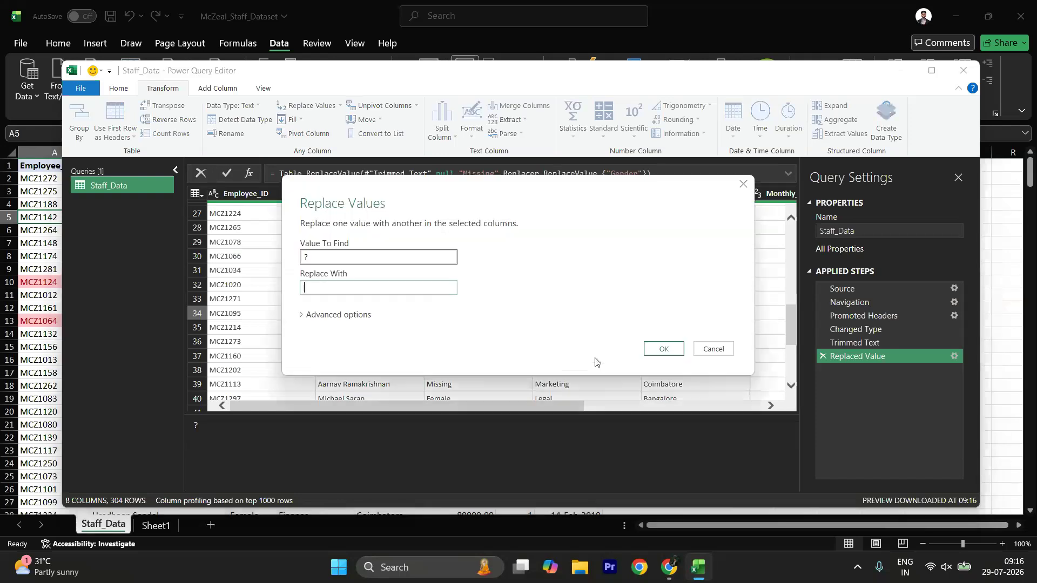
{"action": "type", "text": "Unassigned"}
{"action": "left_click", "coordinate": [665, 349]}
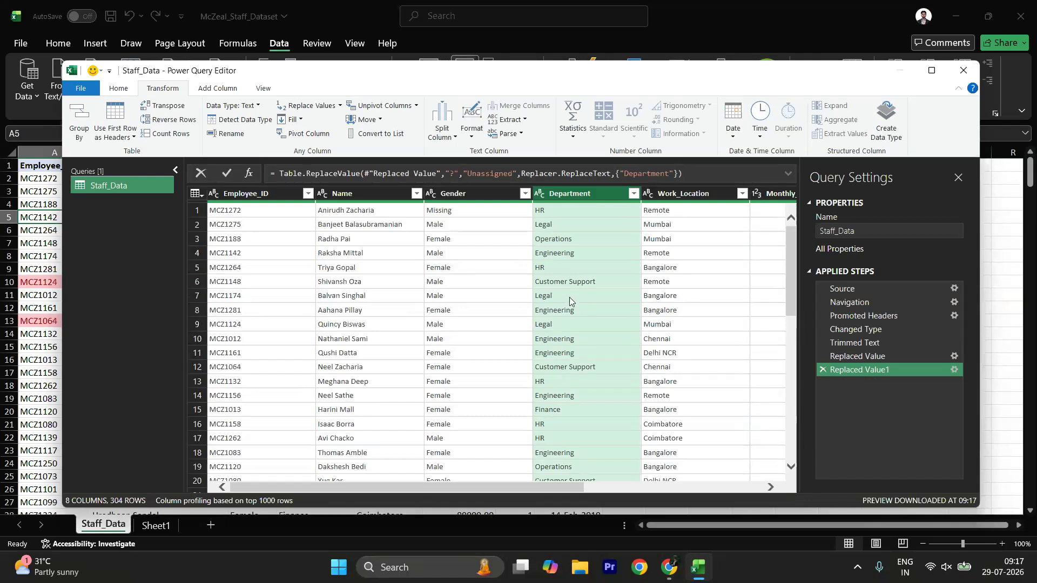
- Replace the null values in the Monthly_Salary column with 0
{"action": "scroll", "coordinate": [721, 293], "scroll_direction": "right", "scroll_amount": 5}
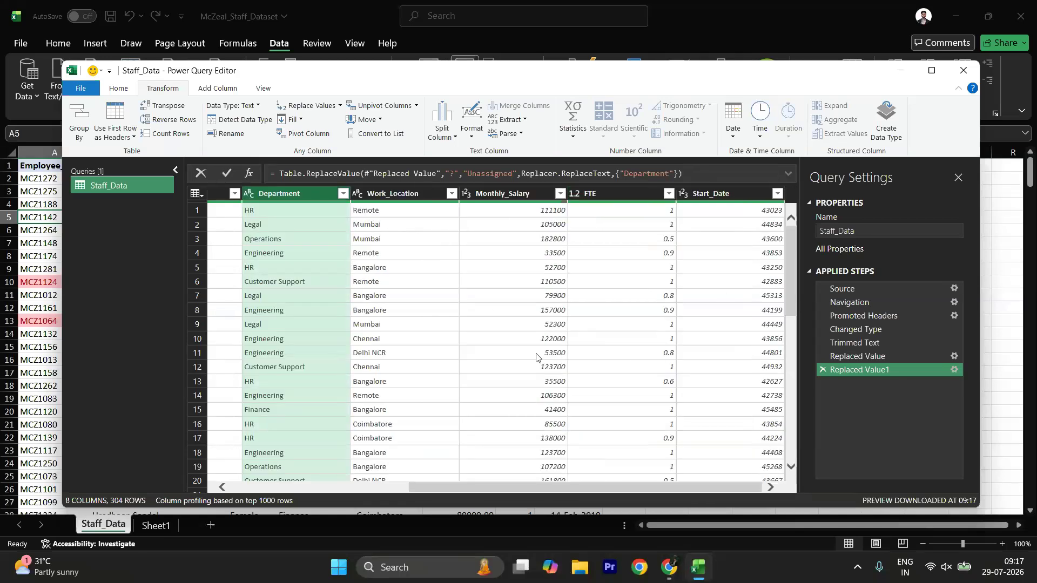
{"action": "scroll", "coordinate": [537, 356], "scroll_direction": "down", "scroll_amount": 20}
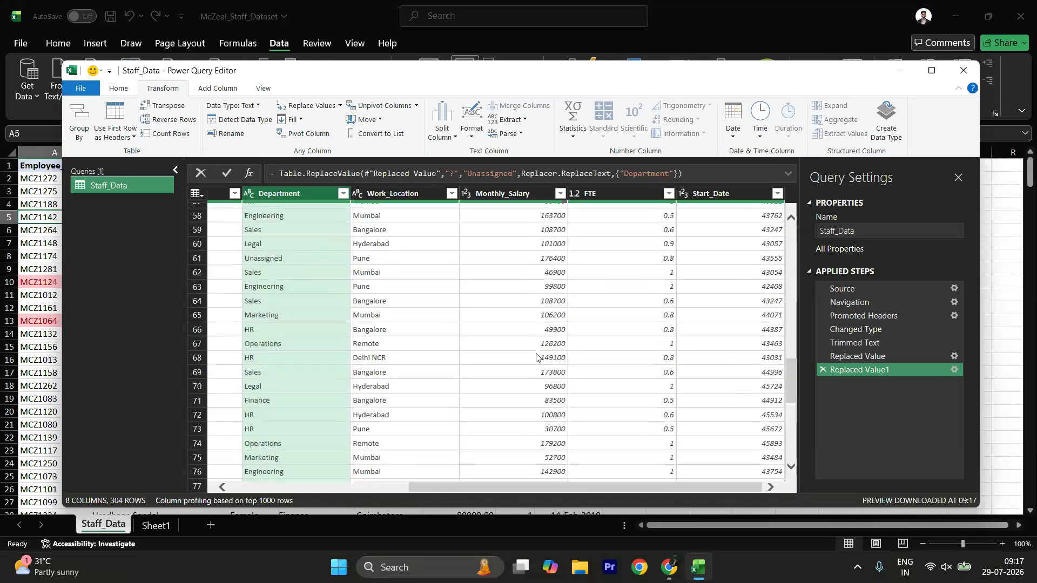
{"action": "scroll", "coordinate": [536, 357], "scroll_direction": "down", "scroll_amount": 4}
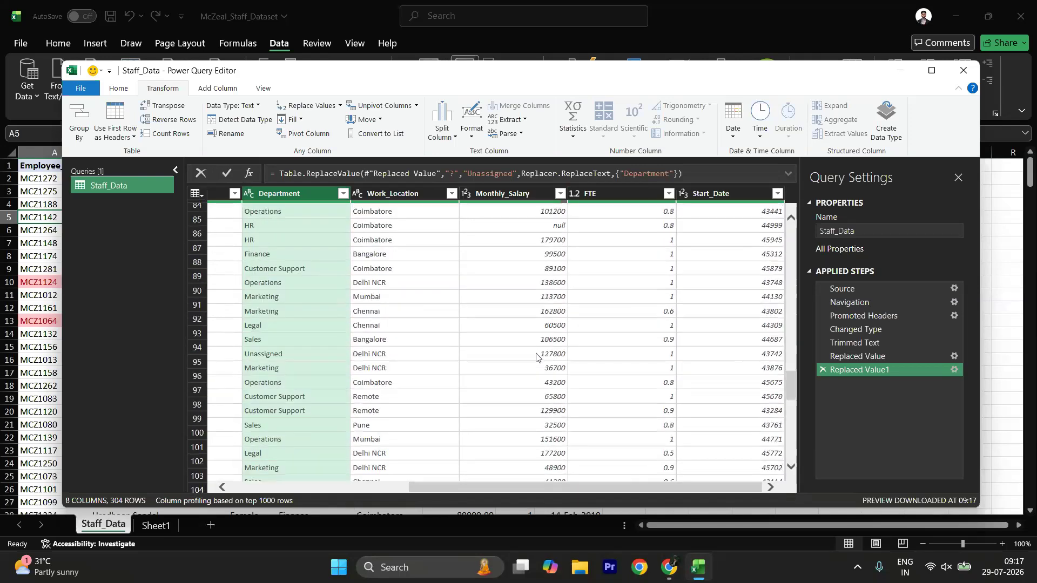
{"action": "left_click", "coordinate": [552, 222]}
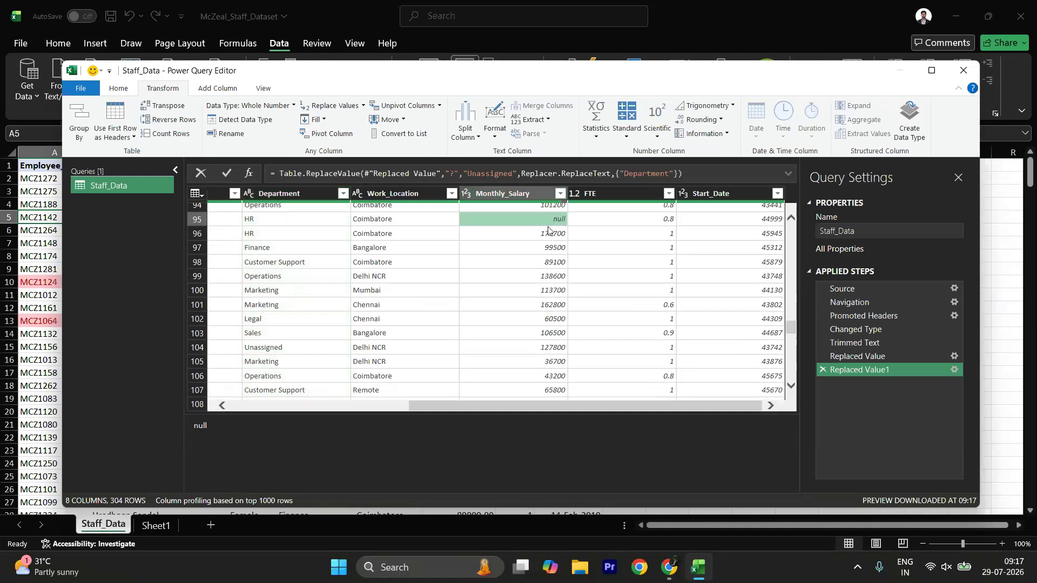
{"action": "right_click", "coordinate": [552, 222]}
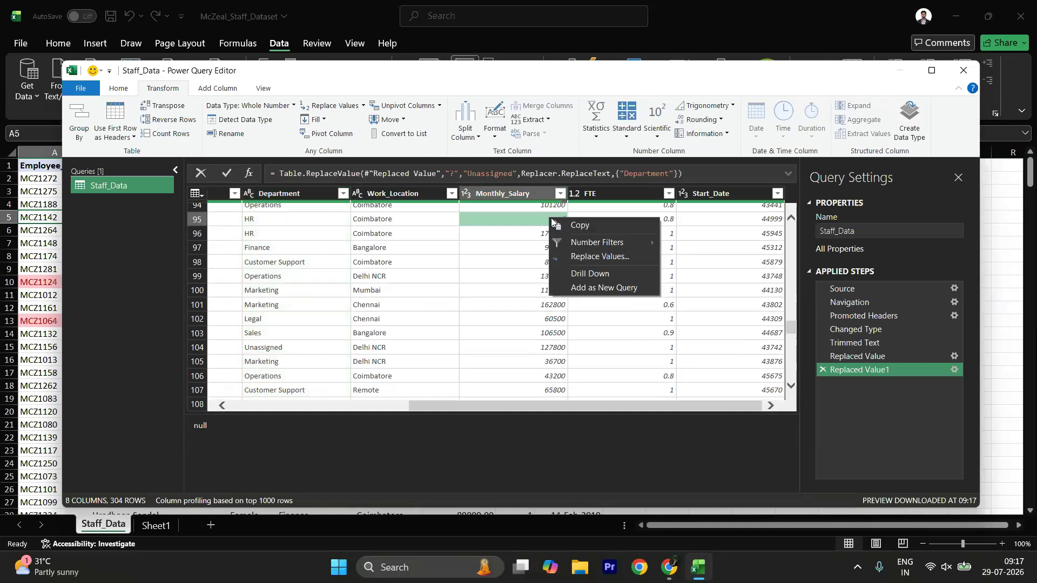
{"action": "left_click", "coordinate": [592, 256]}
{"action": "type", "text": "0"}
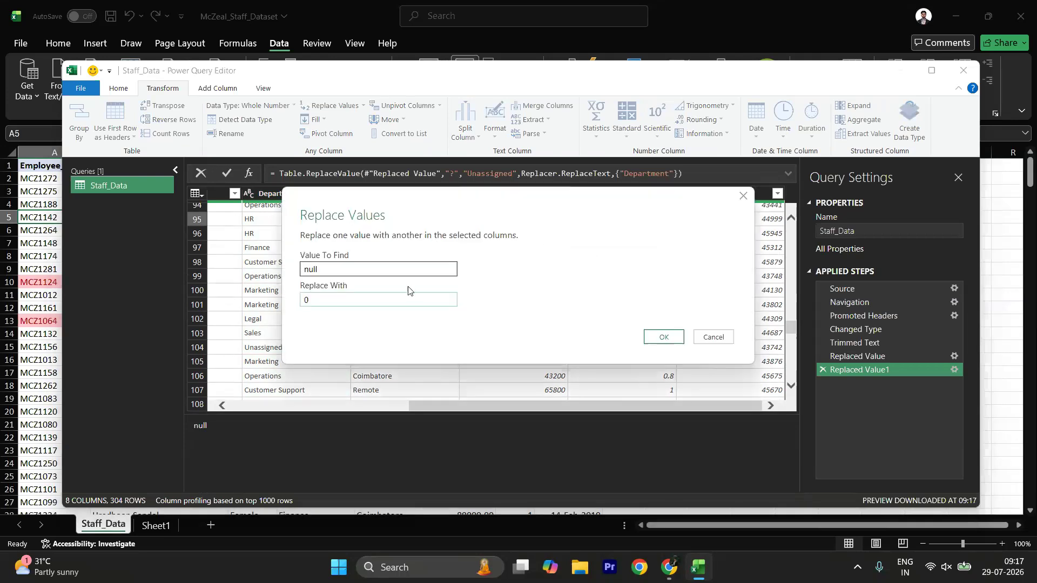
{"action": "left_click", "coordinate": [665, 338]}
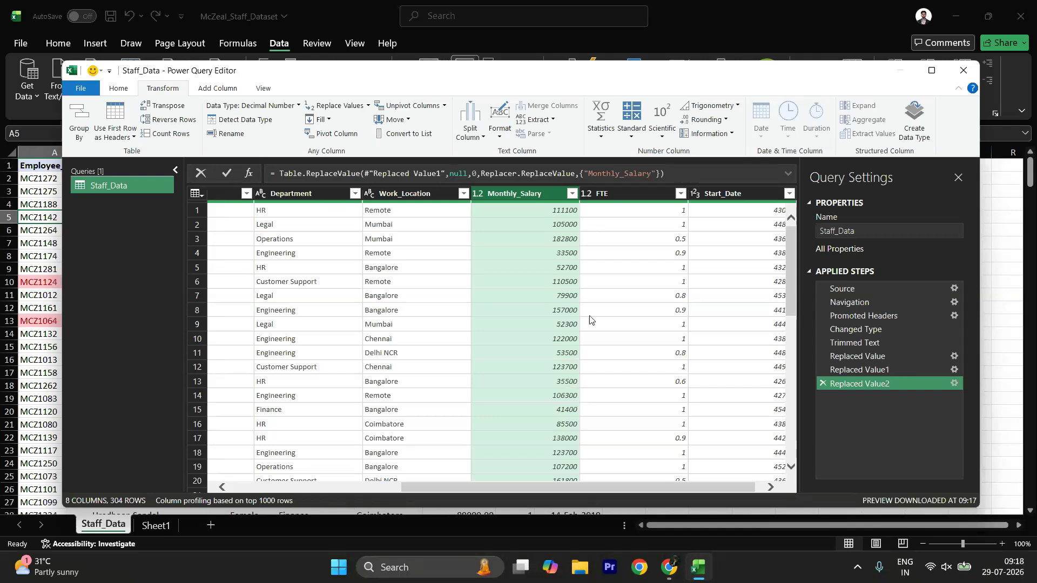
- Check the distinct values listed for Monthly_Salary, and recheck the Name cells in rows 4 and 2 and the Monthly_Salary column
{"action": "left_click", "coordinate": [572, 193]}
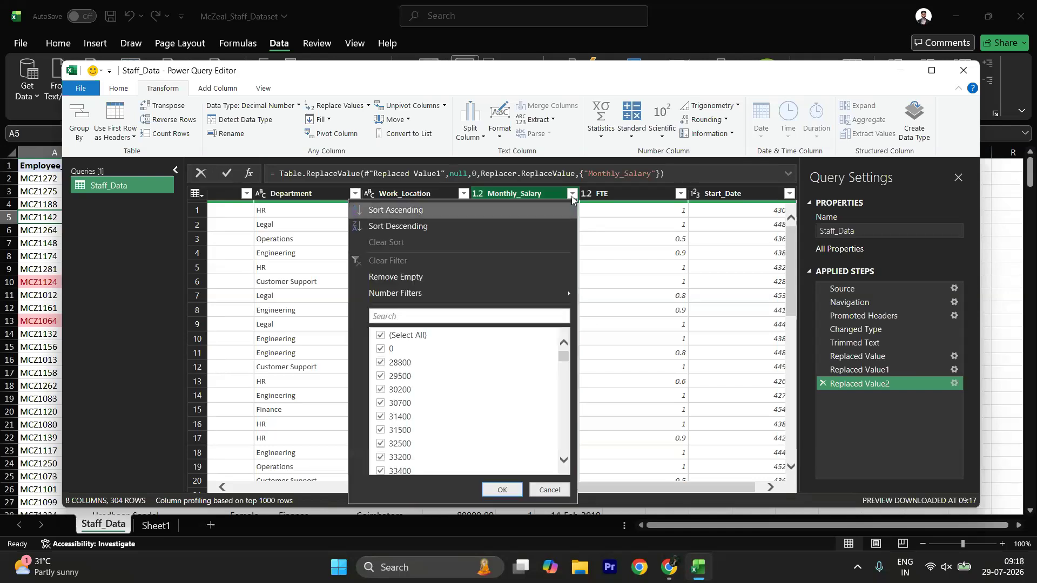
{"action": "left_click", "coordinate": [572, 196]}
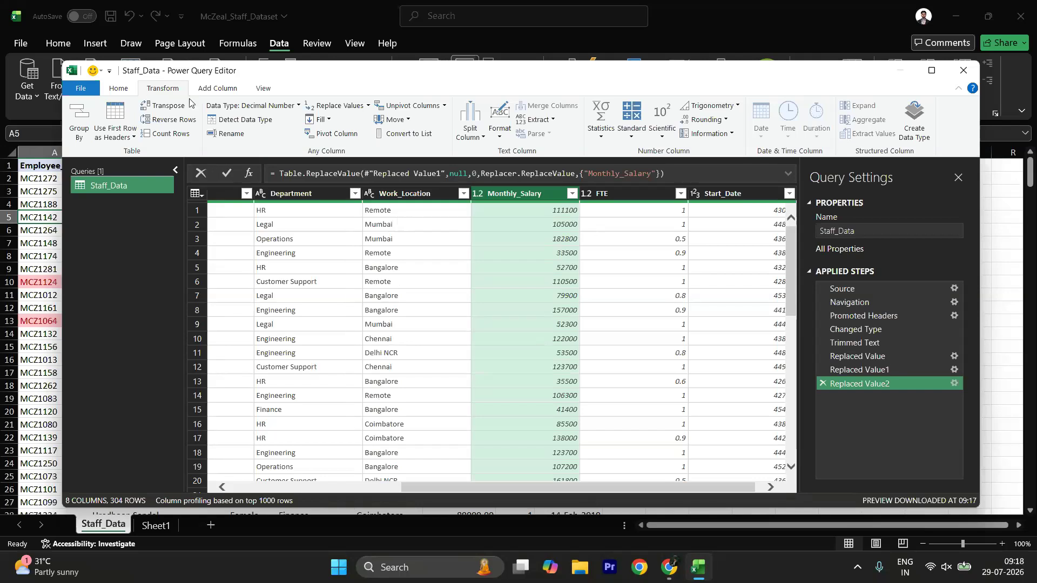
{"action": "scroll", "coordinate": [341, 278], "scroll_direction": "left", "scroll_amount": 5}
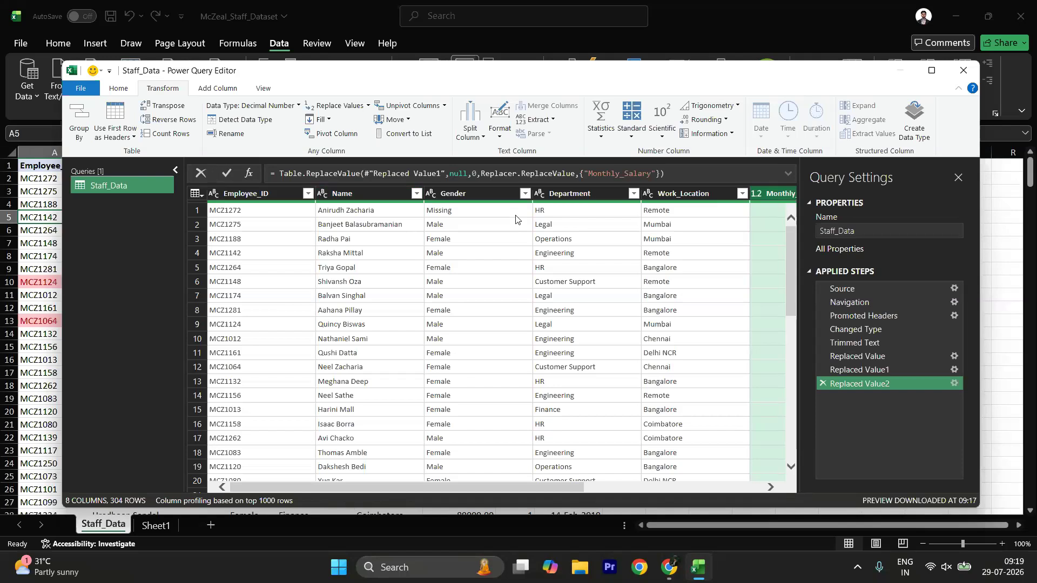
{"action": "left_click", "coordinate": [355, 256]}
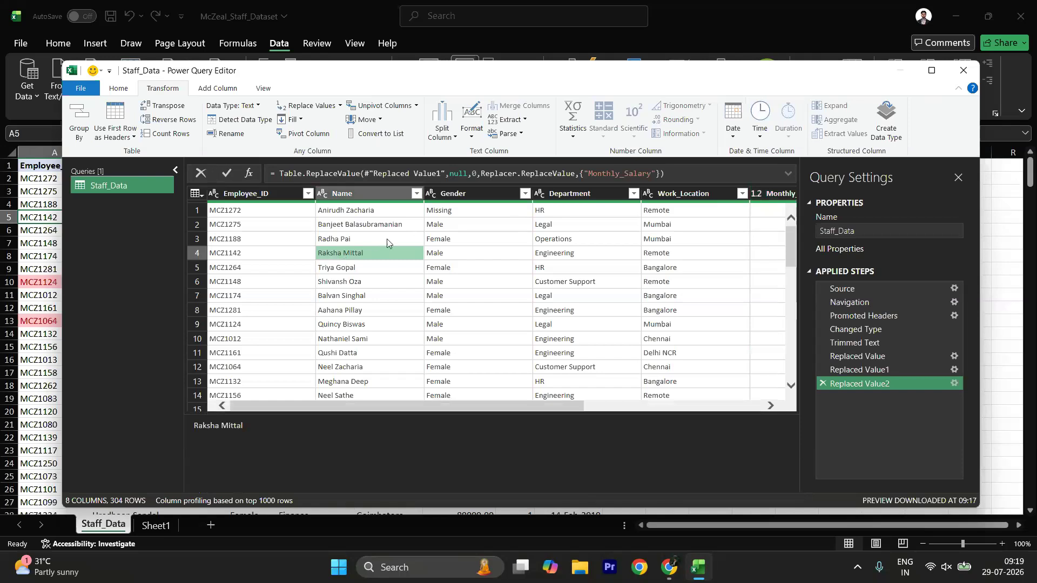
{"action": "left_click", "coordinate": [350, 227]}
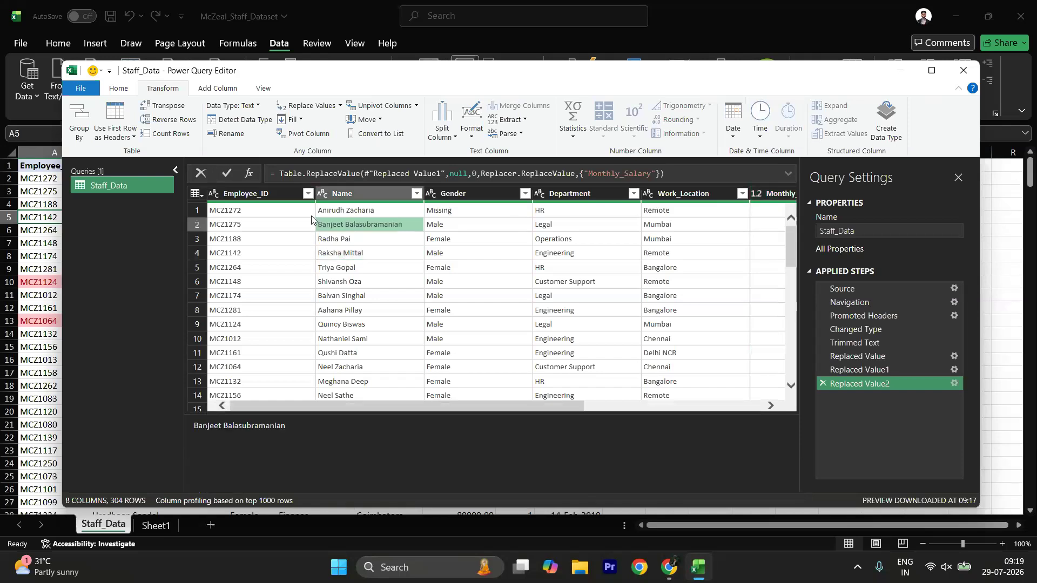
{"action": "scroll", "coordinate": [514, 281], "scroll_direction": "right", "scroll_amount": 5}
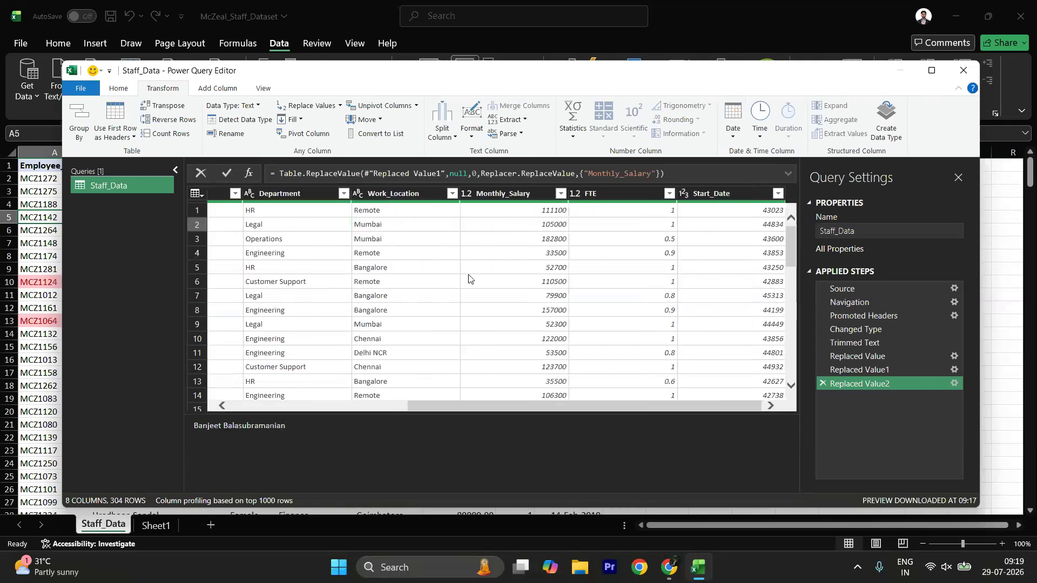
{"action": "left_click", "coordinate": [521, 198]}
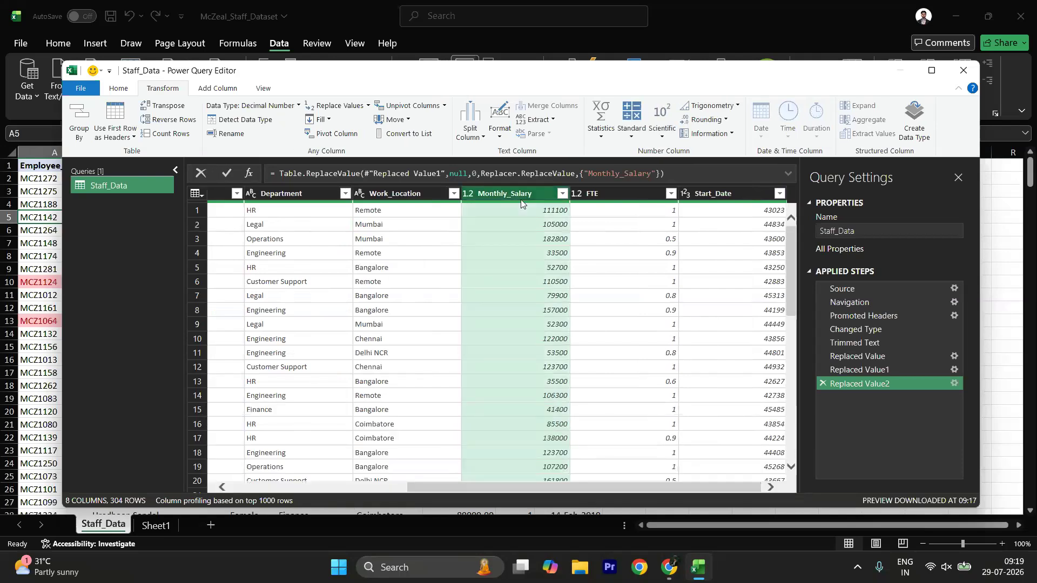
{"action": "left_click", "coordinate": [633, 138]}
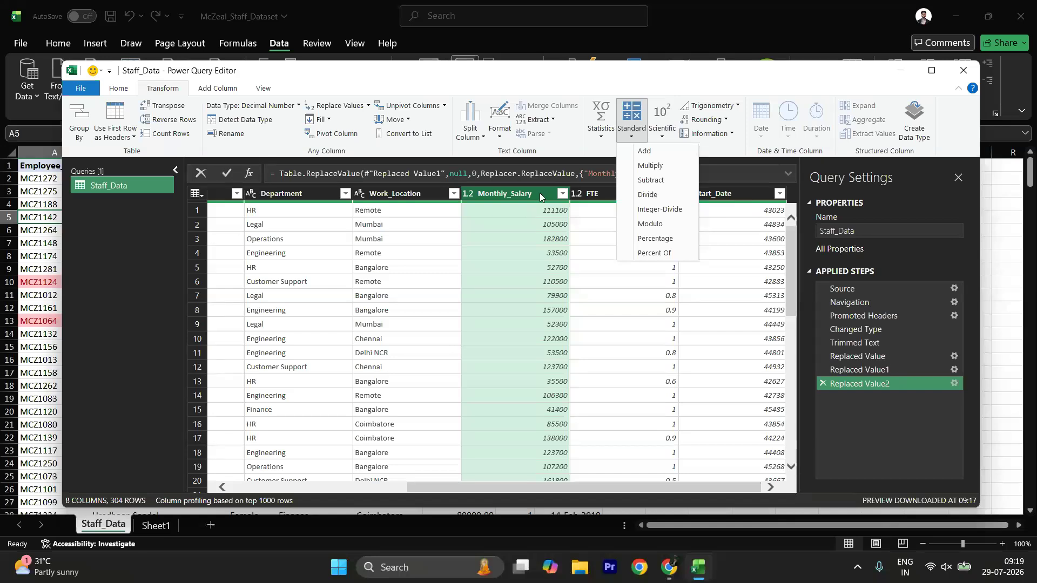
{"action": "scroll", "coordinate": [538, 381], "scroll_direction": "down", "scroll_amount": 5}
{"action": "scroll", "coordinate": [538, 380], "scroll_direction": "up", "scroll_amount": 5}
{"action": "left_click", "coordinate": [755, 349]}
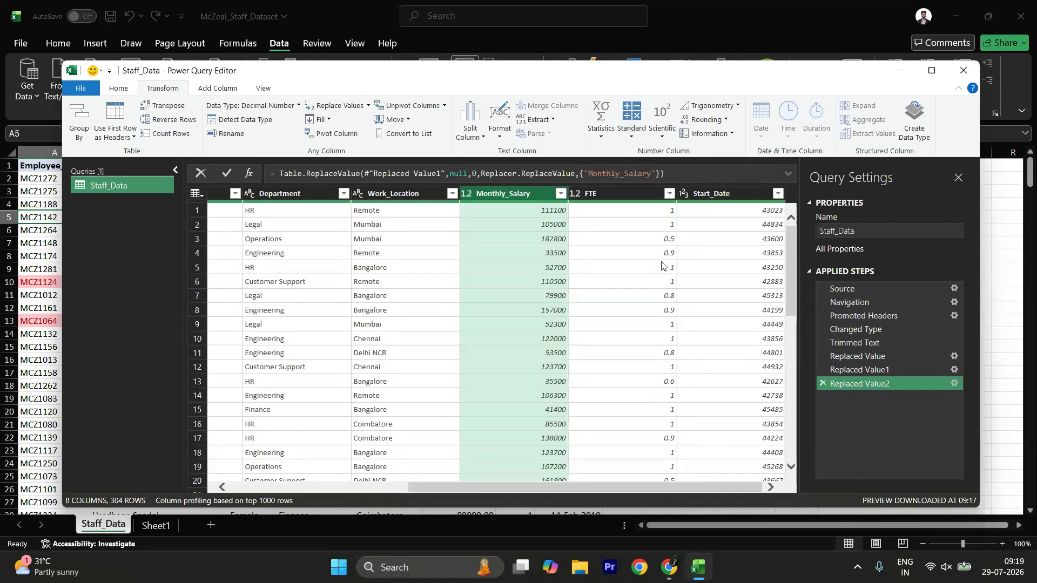
{"action": "scroll", "coordinate": [413, 251], "scroll_direction": "left", "scroll_amount": 2}
{"action": "scroll", "coordinate": [414, 252], "scroll_direction": "right", "scroll_amount": 2}
{"action": "scroll", "coordinate": [413, 251], "scroll_direction": "left", "scroll_amount": 2}
{"action": "scroll", "coordinate": [413, 251], "scroll_direction": "right", "scroll_amount": 2}
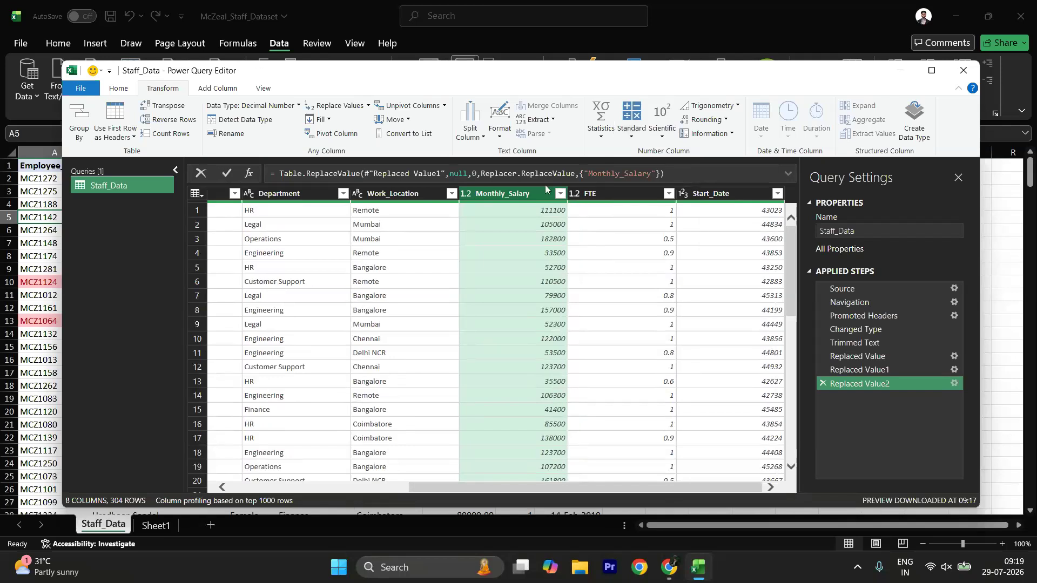
- Move the Monthly_Salary column after FTE and return it to its place between Work_Location and FTE
{"action": "left_click", "coordinate": [229, 89]}
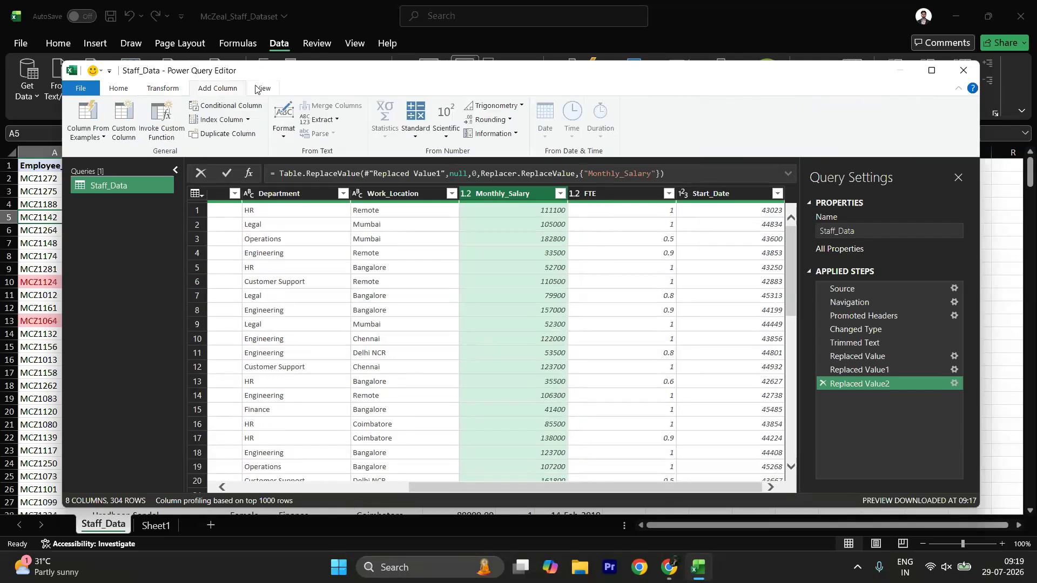
{"action": "left_click_drag", "start_coordinate": [540, 192], "coordinate": [708, 239]}
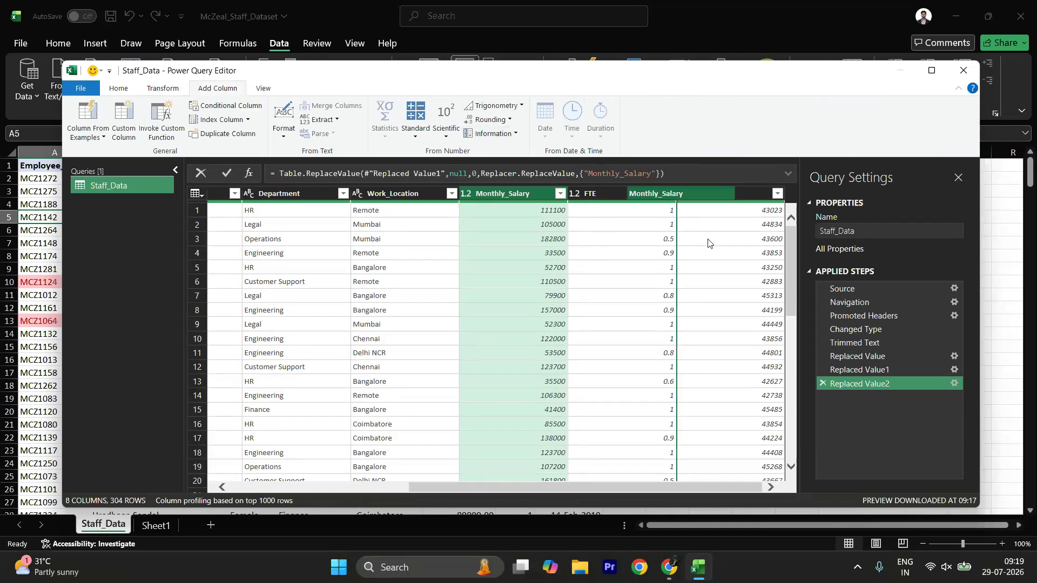
{"action": "left_click", "coordinate": [708, 239]}
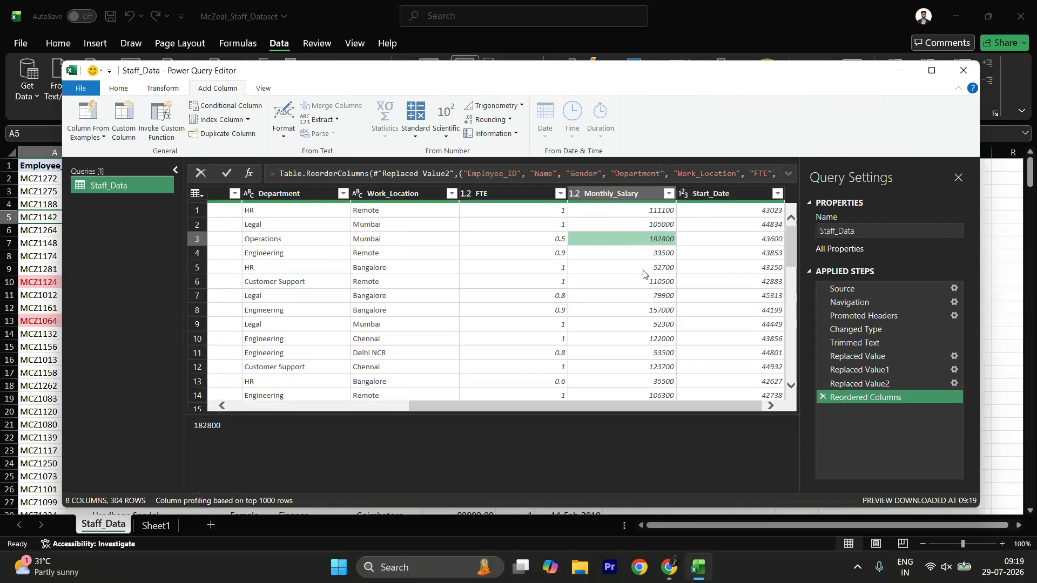
{"action": "left_click_drag", "start_coordinate": [640, 194], "coordinate": [487, 196]}
{"action": "left_click", "coordinate": [534, 264]}
{"action": "left_click", "coordinate": [620, 295]}
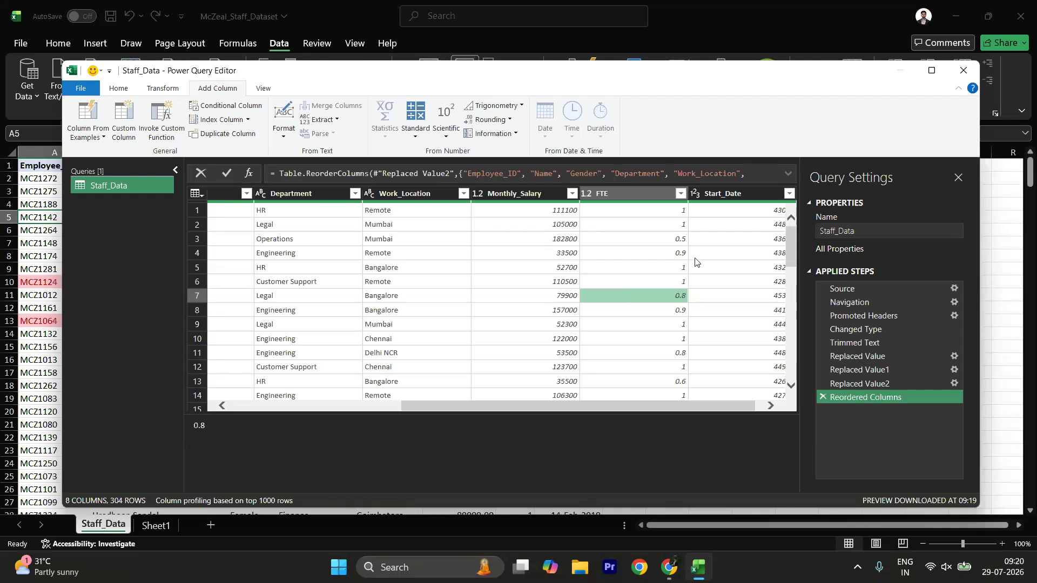
{"action": "left_click", "coordinate": [525, 198]}
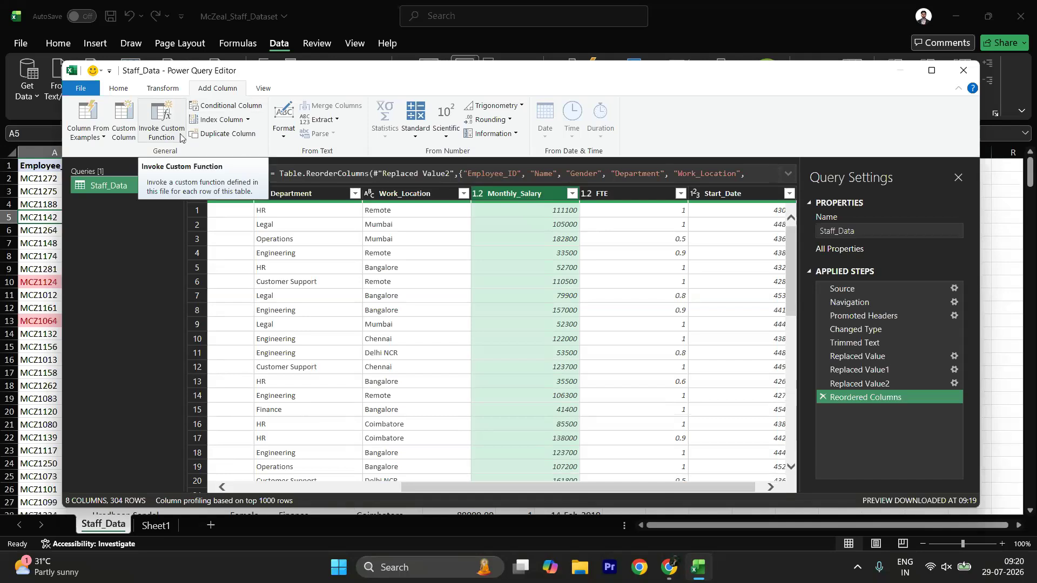
{"action": "left_click", "coordinate": [426, 141]}
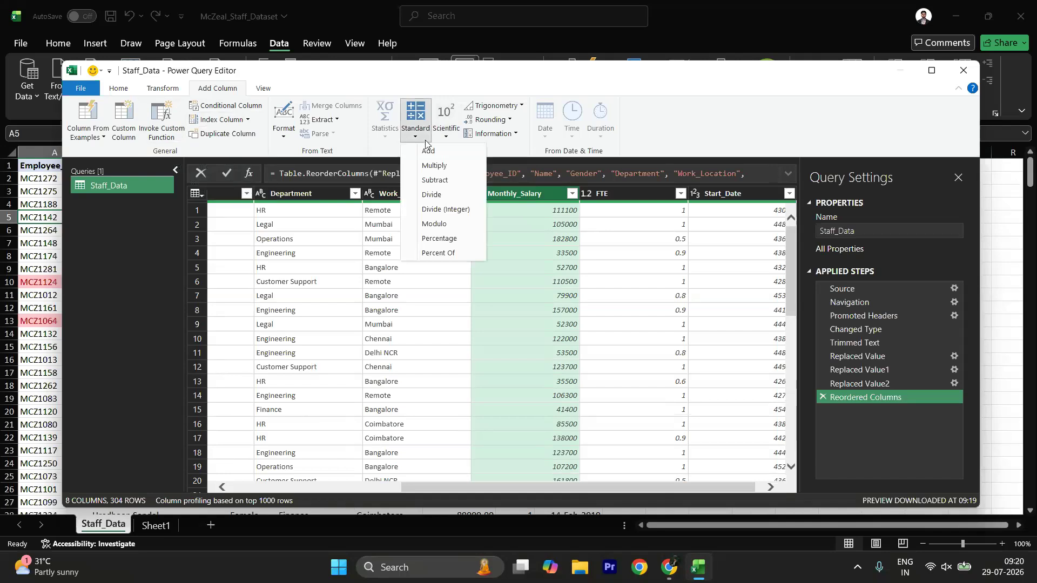
{"action": "left_click", "coordinate": [650, 358]}
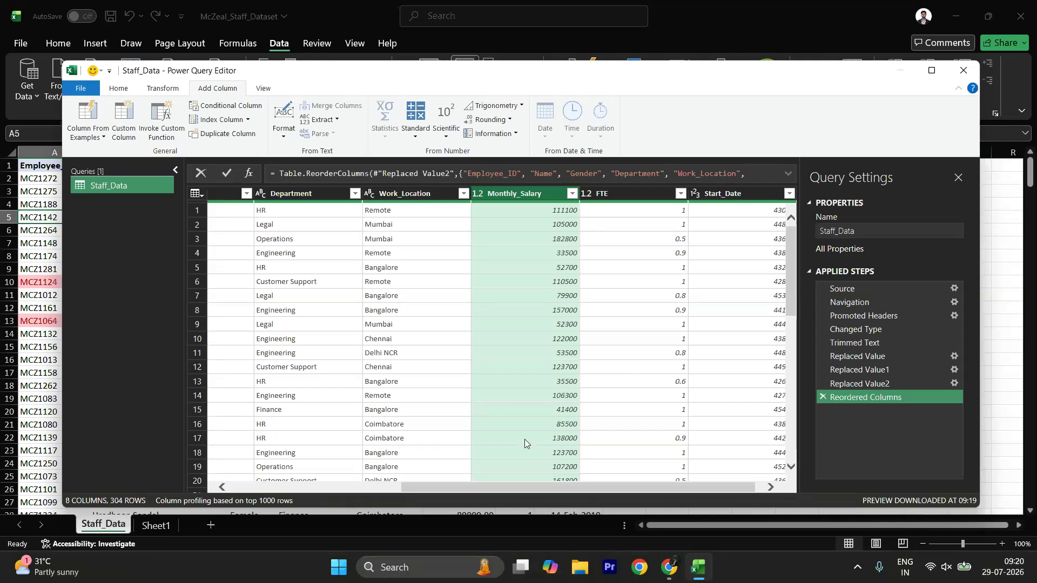
{"action": "left_click", "coordinate": [528, 371]}
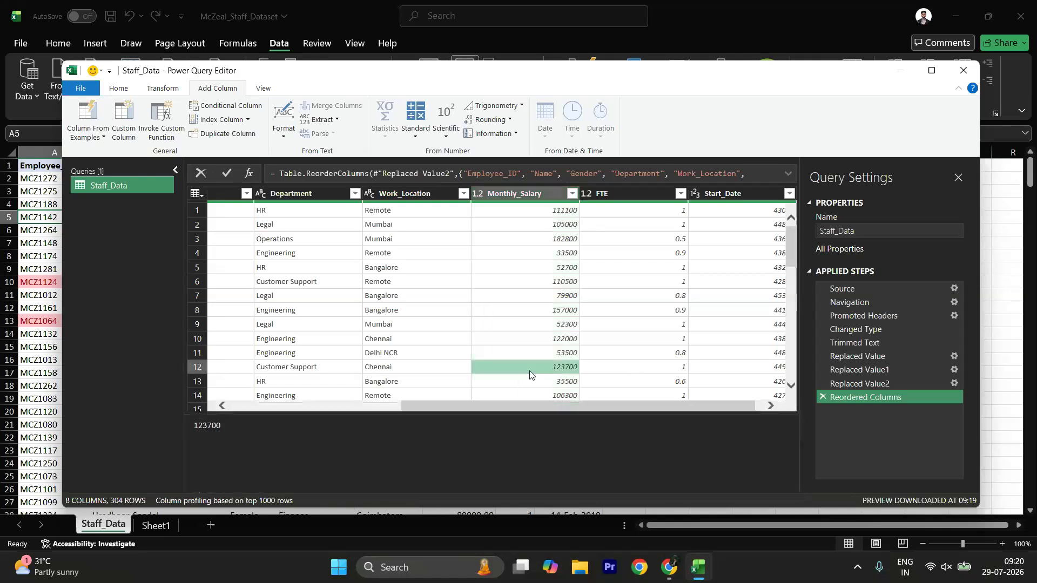
{"action": "left_click", "coordinate": [527, 193]}
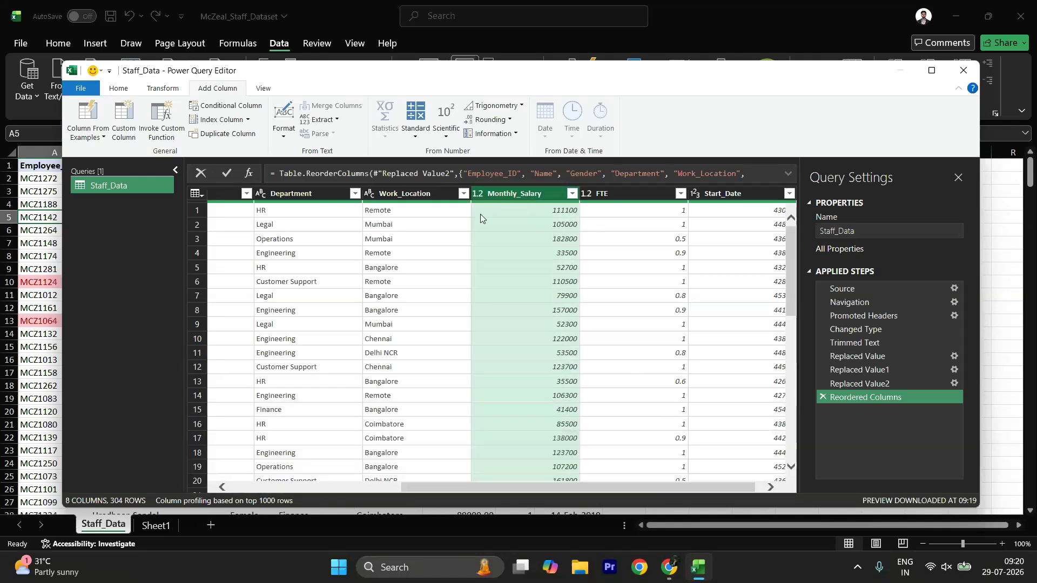
{"action": "right_click", "coordinate": [485, 268]}
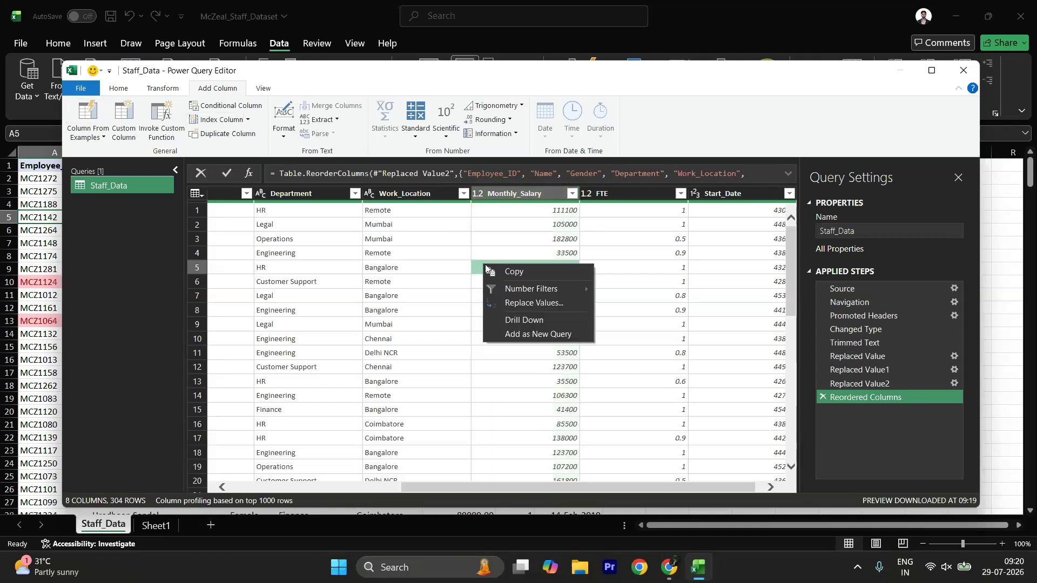
{"action": "left_click", "coordinate": [516, 226]}
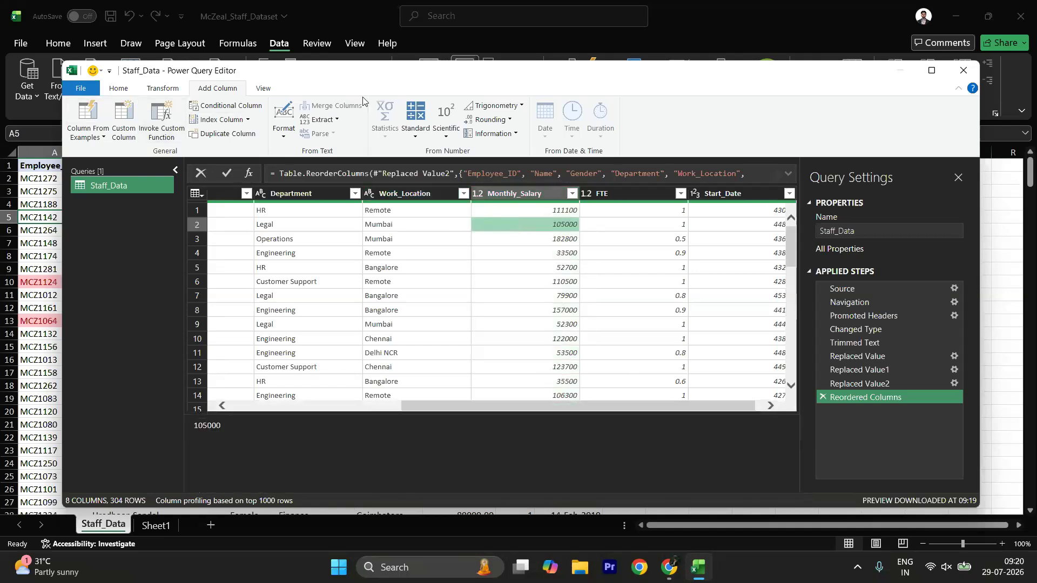
{"action": "left_click", "coordinate": [536, 198]}
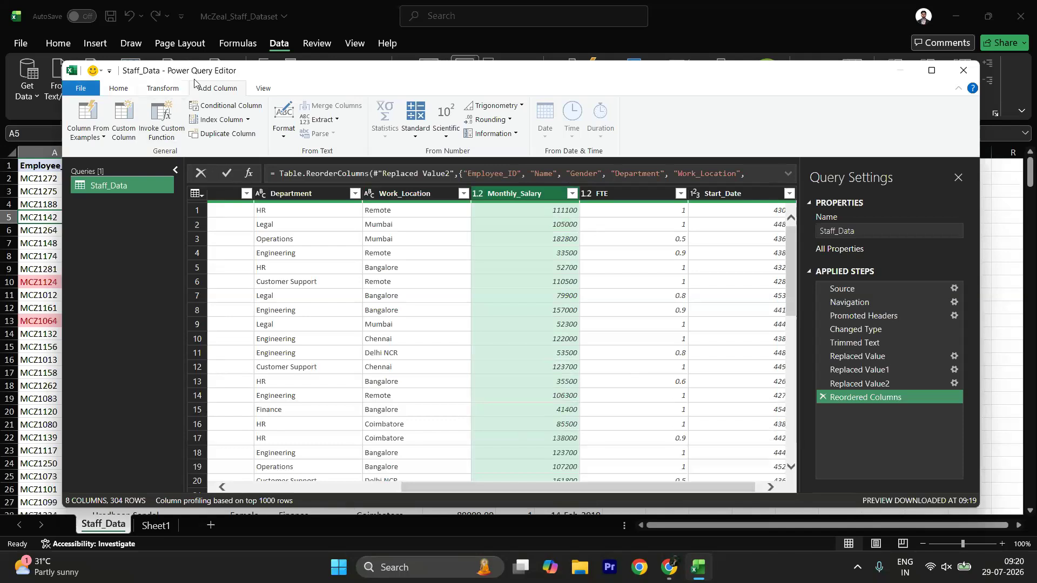
- Start a new conditional column and name it Employment_type
{"action": "left_click", "coordinate": [241, 105]}
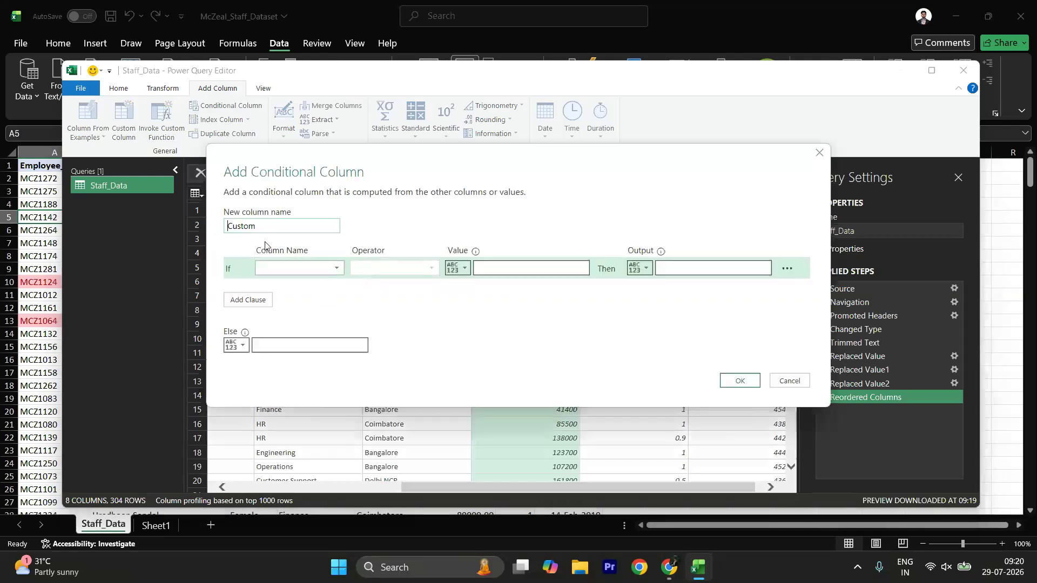
{"action": "double_click", "coordinate": [271, 227]}
{"action": "type", "text": "Name"}
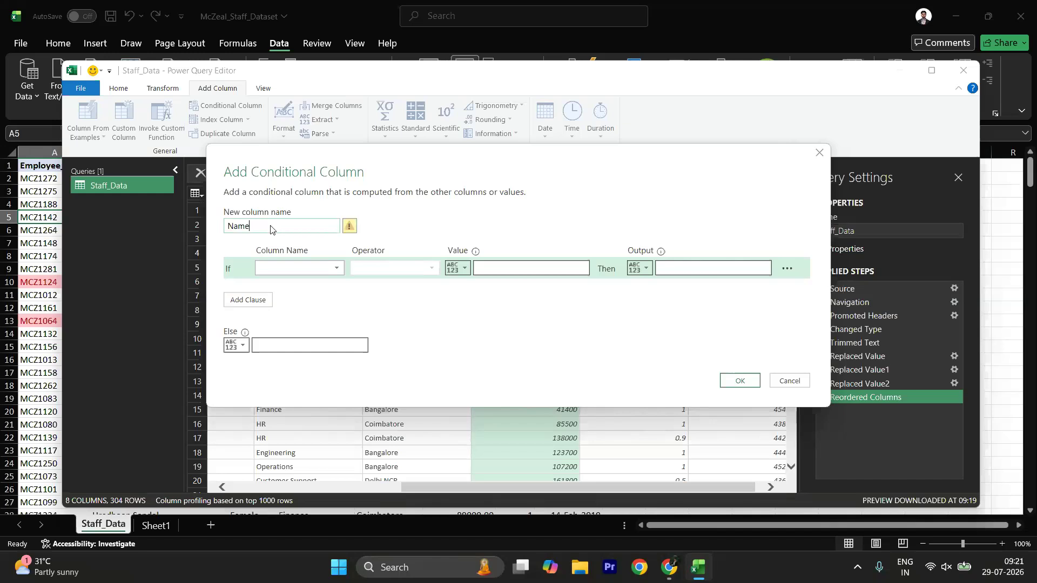
{"action": "key", "text": "BackSpace"}
{"action": "key", "text": "BackSpace"}
{"action": "key", "text": "BackSpace"}
{"action": "key", "text": "BackSpace"}
{"action": "type", "text": "New"}
{"action": "key", "text": "BackSpace"}
{"action": "key", "text": "BackSpace"}
{"action": "key", "text": "BackSpace"}
{"action": "type", "text": "Employment_type"}
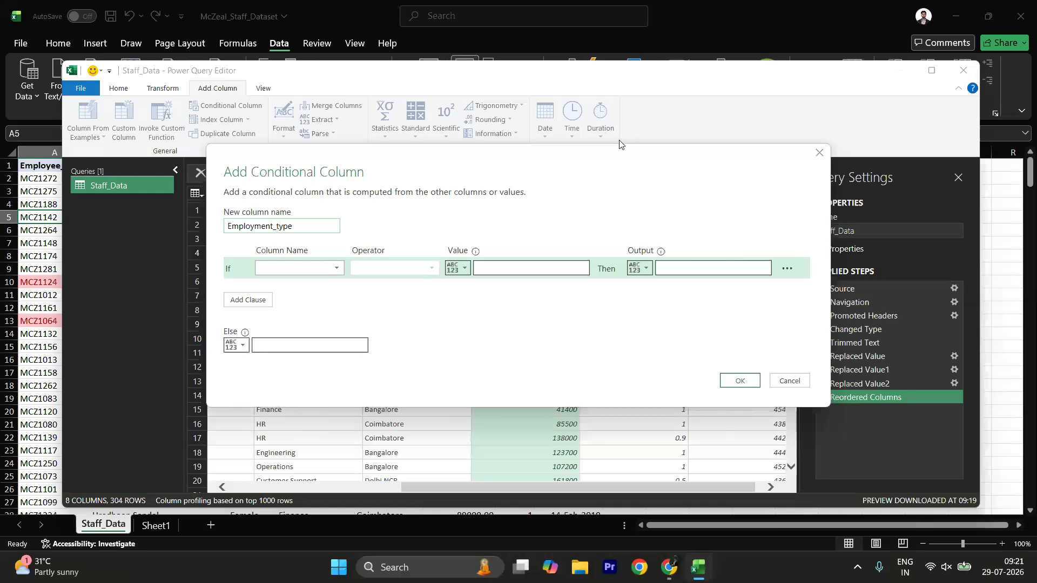
- Set the condition so that the output is Full-Time if FTE equals 1
{"action": "left_click_drag", "start_coordinate": [651, 156], "coordinate": [327, 167]}
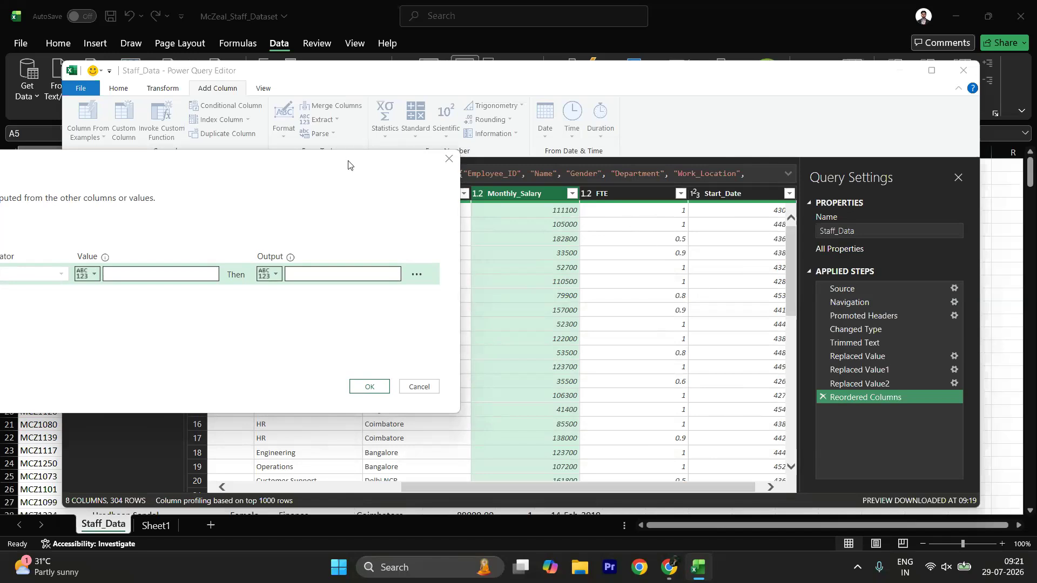
{"action": "left_click_drag", "start_coordinate": [356, 167], "coordinate": [638, 148]}
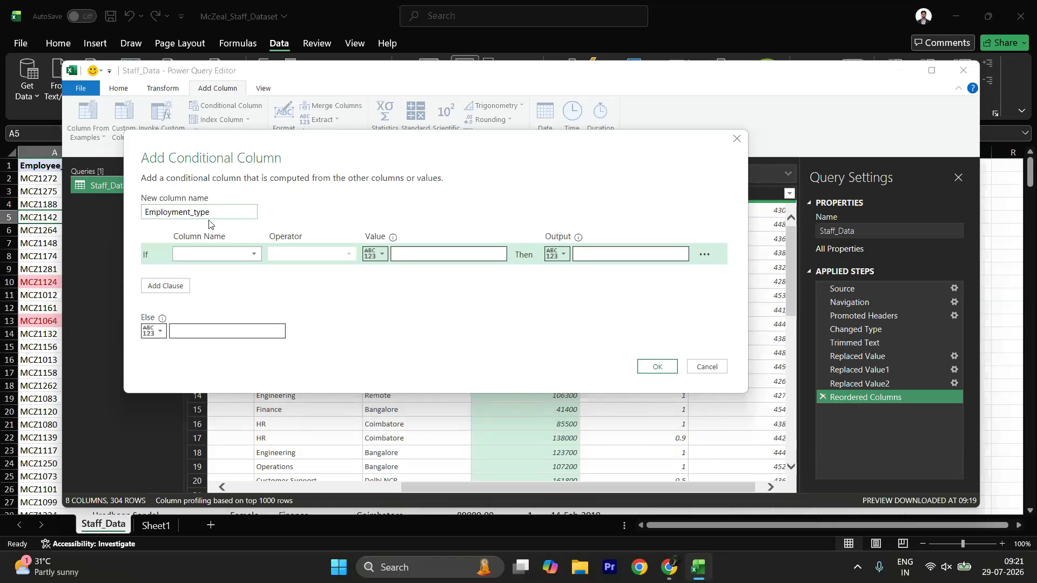
{"action": "left_click", "coordinate": [257, 255]}
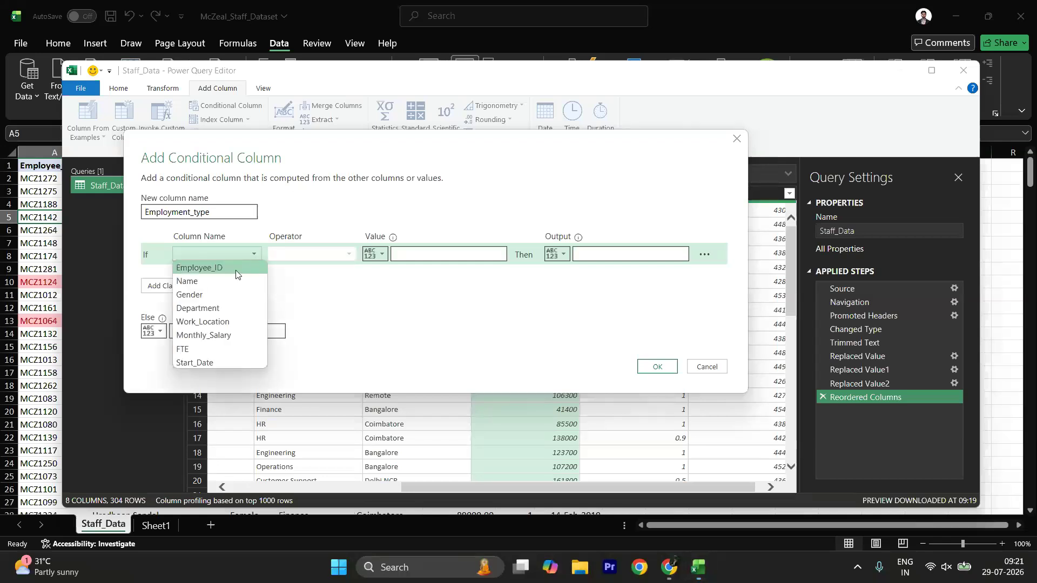
{"action": "left_click", "coordinate": [216, 349]}
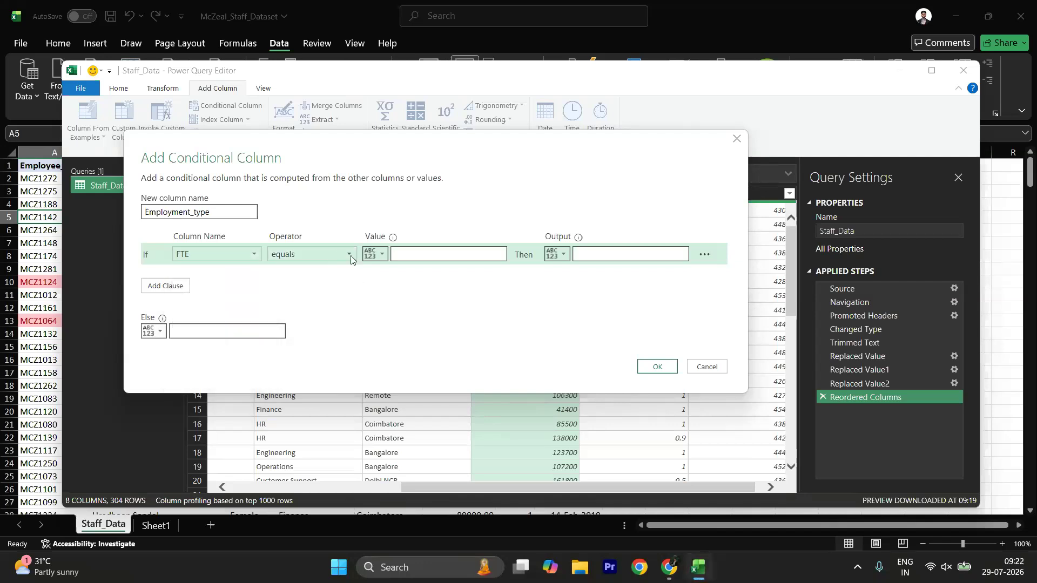
{"action": "left_click", "coordinate": [412, 254]}
{"action": "type", "text": "1"}
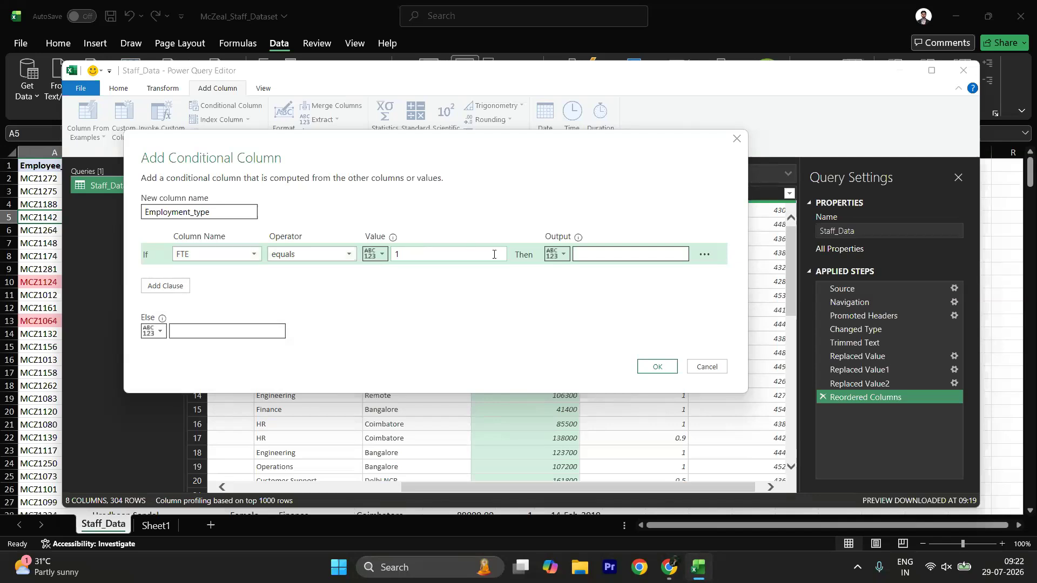
{"action": "left_click", "coordinate": [608, 255]}
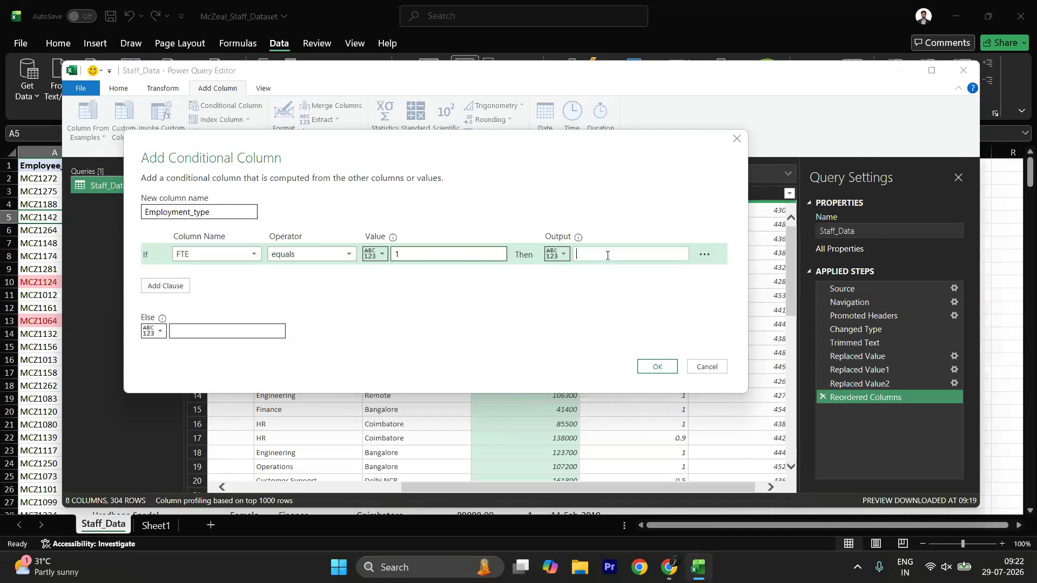
{"action": "type", "text": "Full-Time"}
- Add a second, empty Else If clause to the conditional column and delete it again
{"action": "left_click", "coordinate": [235, 330]}
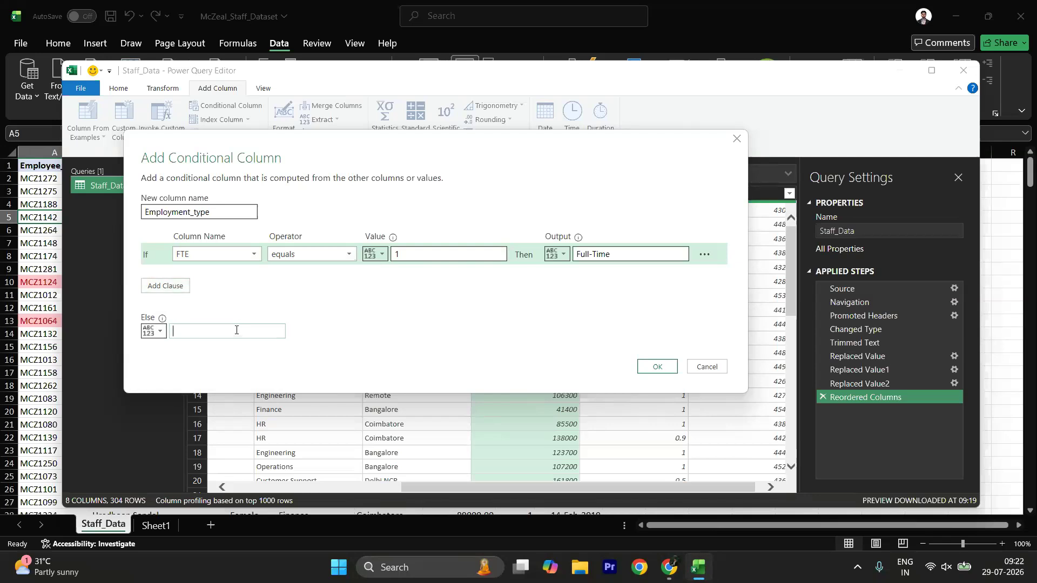
{"action": "left_click", "coordinate": [155, 287]}
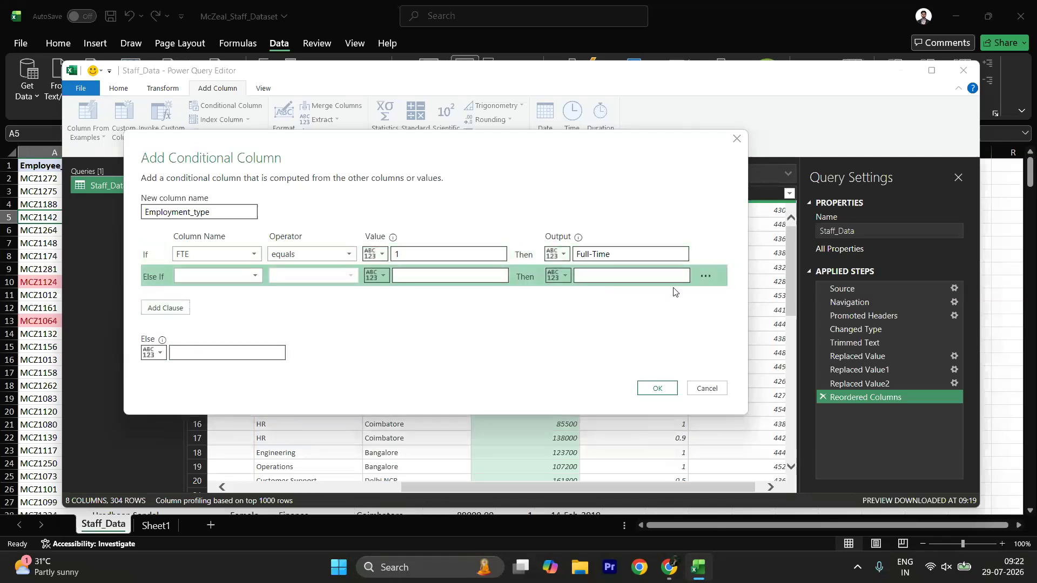
{"action": "left_click", "coordinate": [706, 277]}
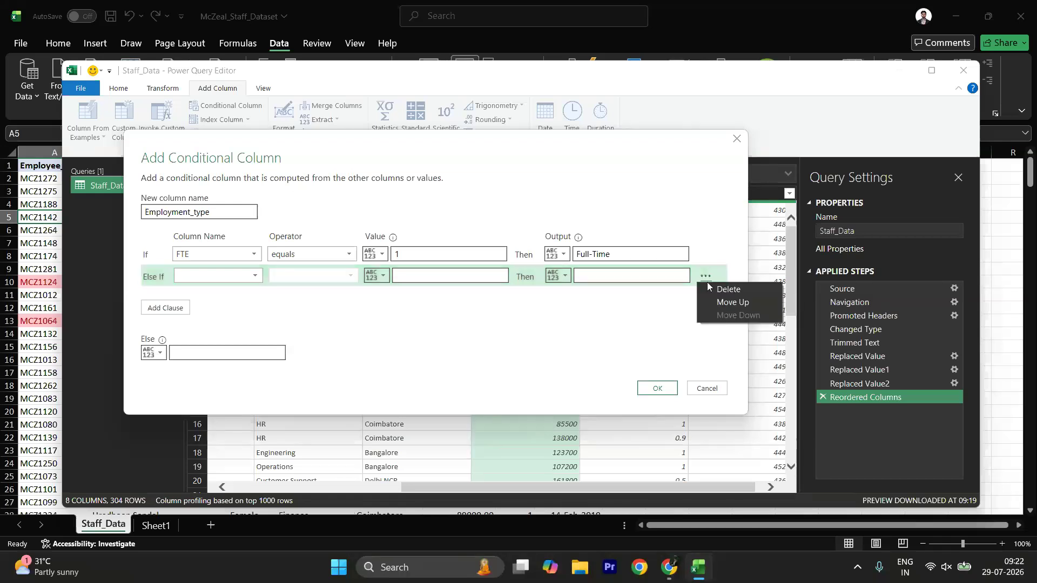
{"action": "left_click", "coordinate": [724, 291]}
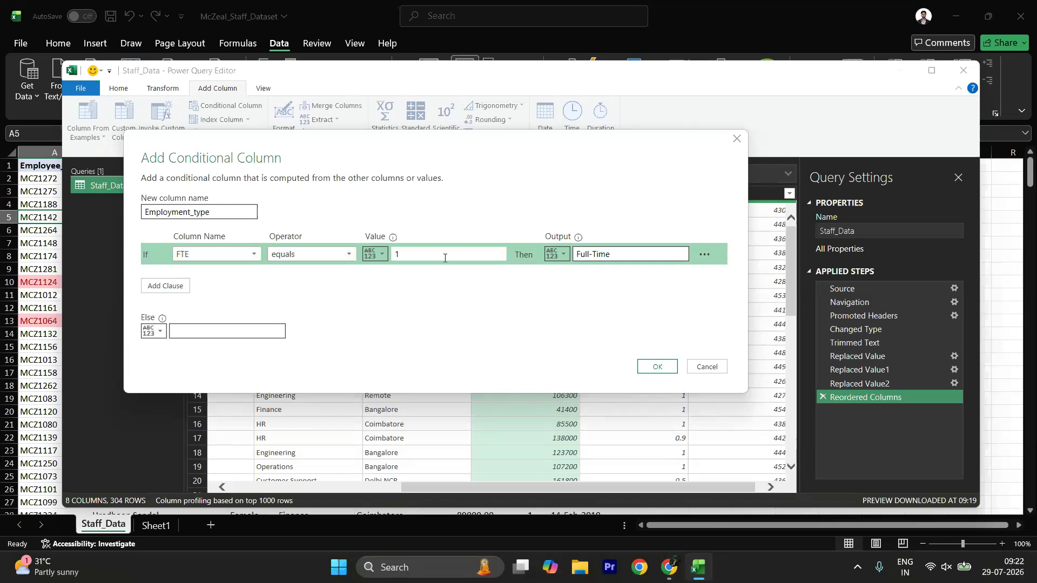
- Set the Else output to Part-Time and create the conditional column
{"action": "left_click", "coordinate": [226, 326]}
{"action": "type", "text": "p"}
{"action": "key", "text": "BackSpace"}
{"action": "type", "text": "Pa"}
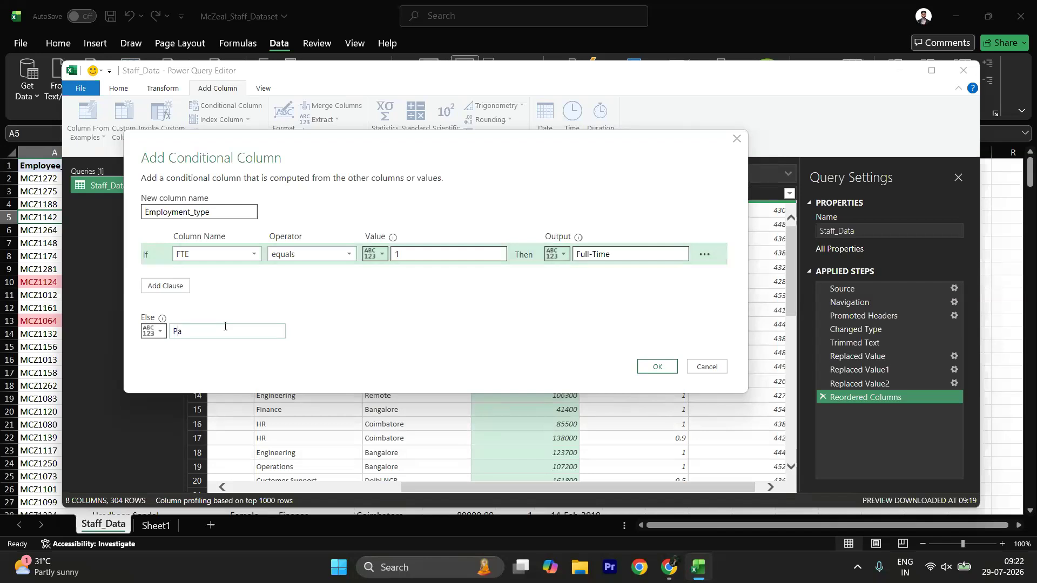
{"action": "type", "text": "rt-Time"}
{"action": "left_click", "coordinate": [656, 365]}
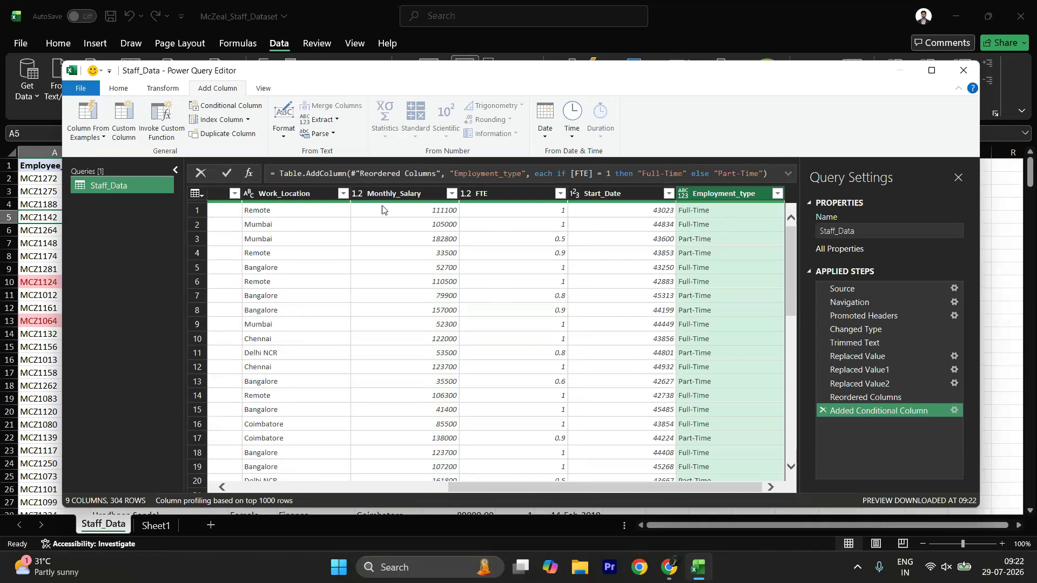
- Compare the Employment_type values with the FTE values in the first rows
{"action": "left_click", "coordinate": [747, 214]}
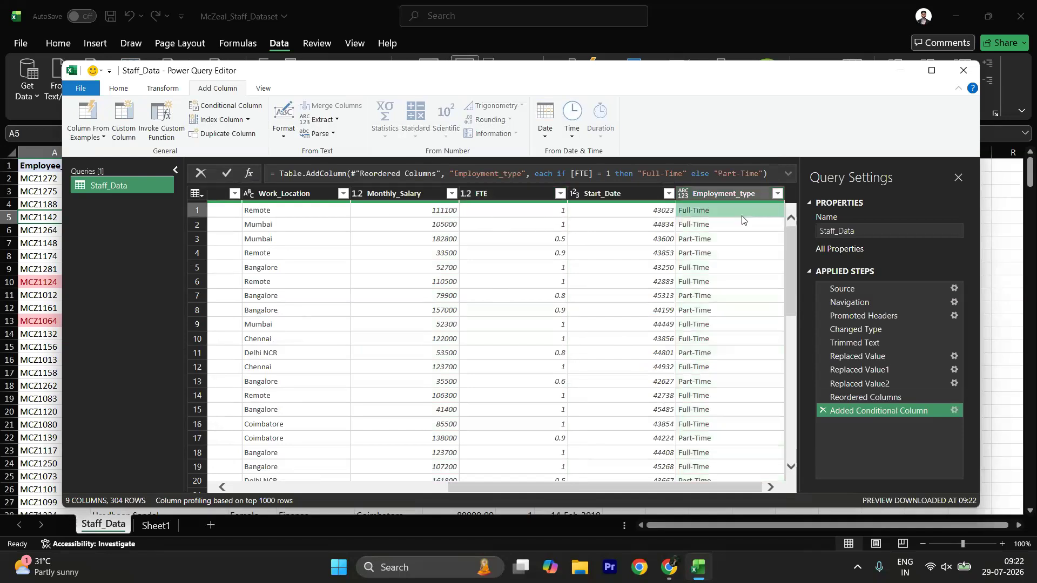
{"action": "left_click", "coordinate": [561, 240]}
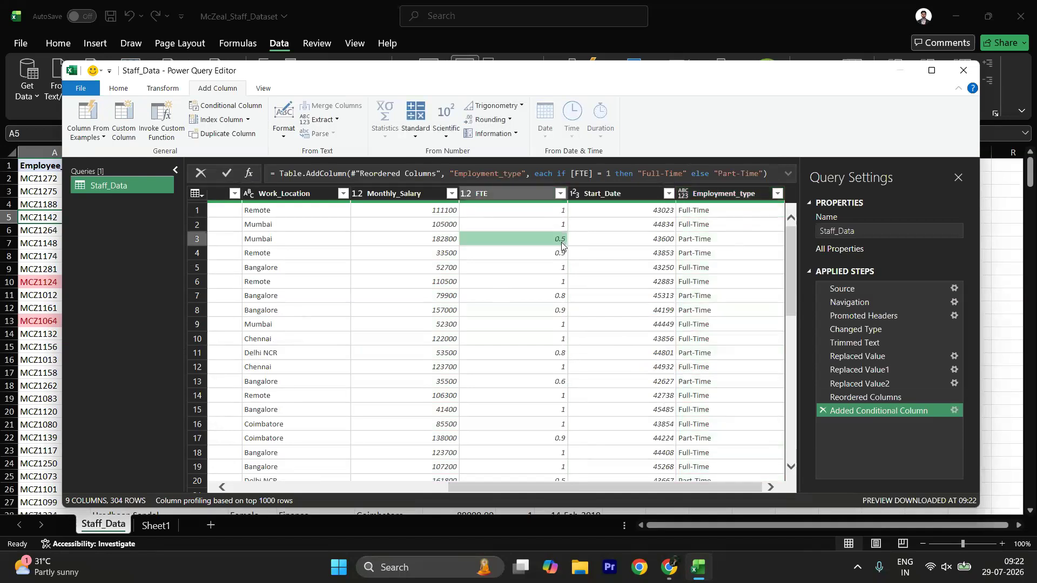
{"action": "left_click", "coordinate": [562, 255]}
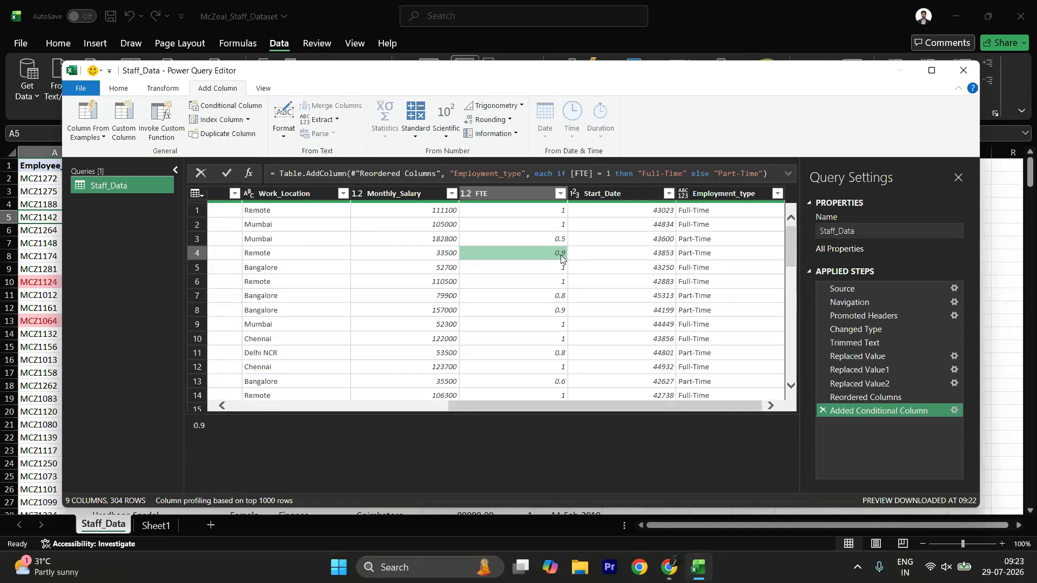
- Look through the filter options and the transform commands available for the Start_Date column
{"action": "left_click", "coordinate": [627, 198]}
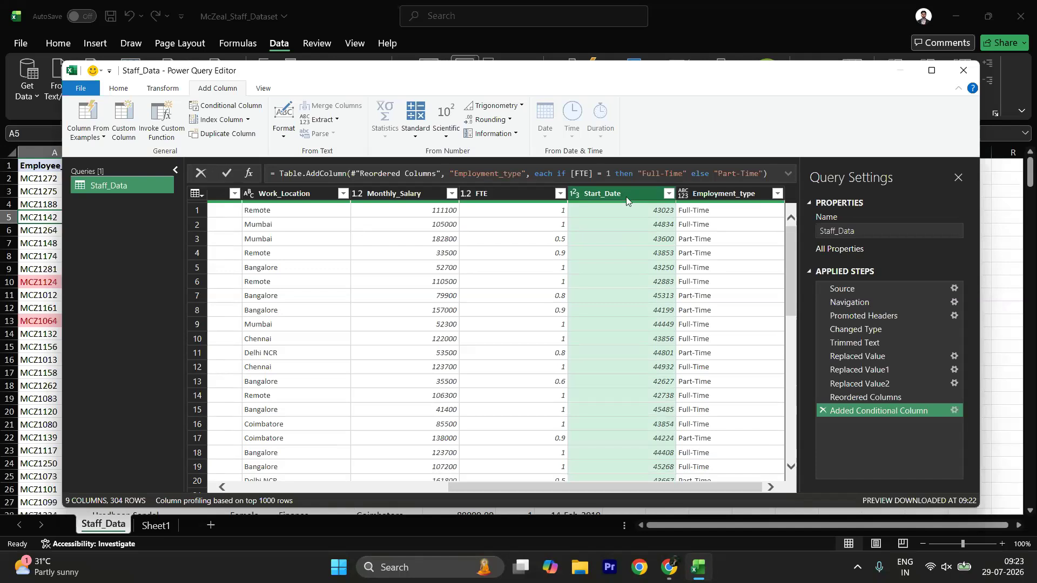
{"action": "left_click", "coordinate": [119, 89]}
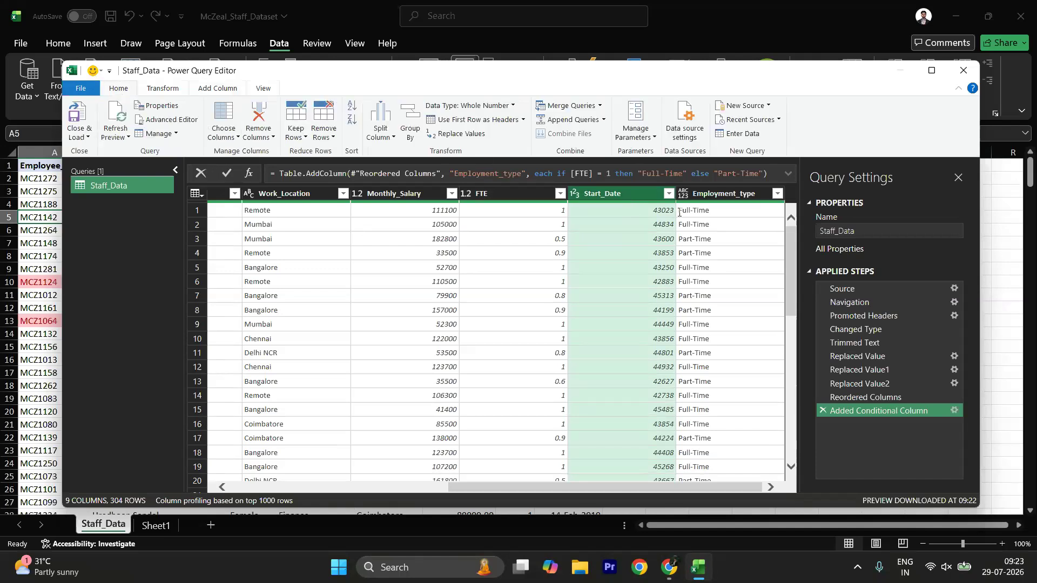
{"action": "left_click", "coordinate": [668, 194]}
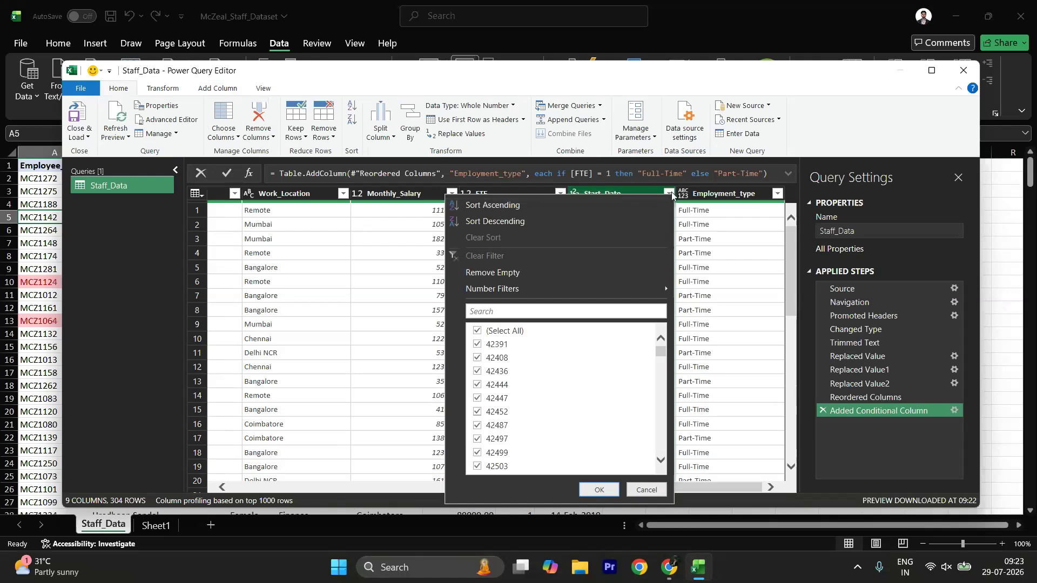
{"action": "left_click", "coordinate": [671, 193]}
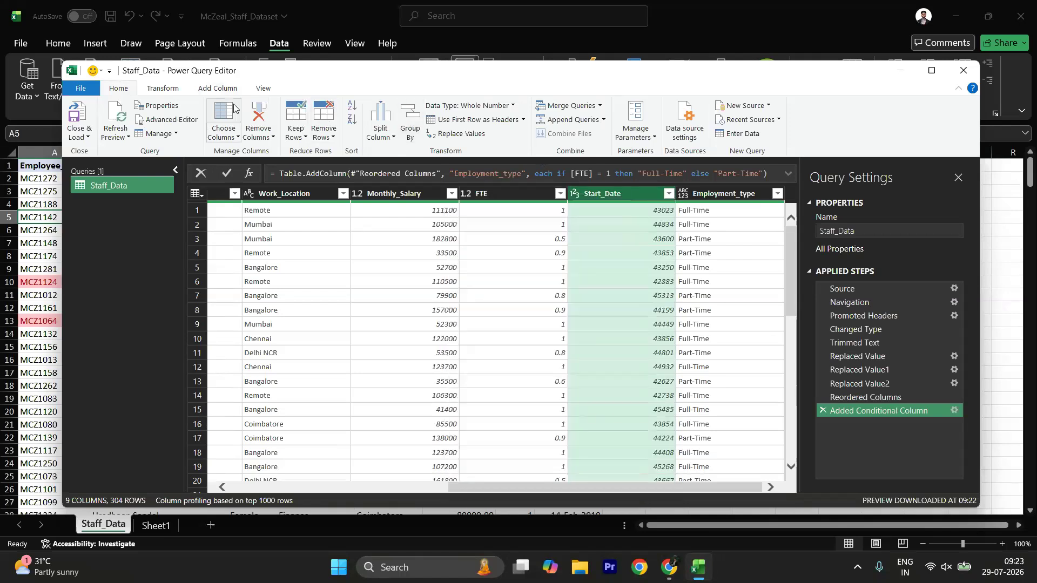
{"action": "left_click", "coordinate": [164, 89]}
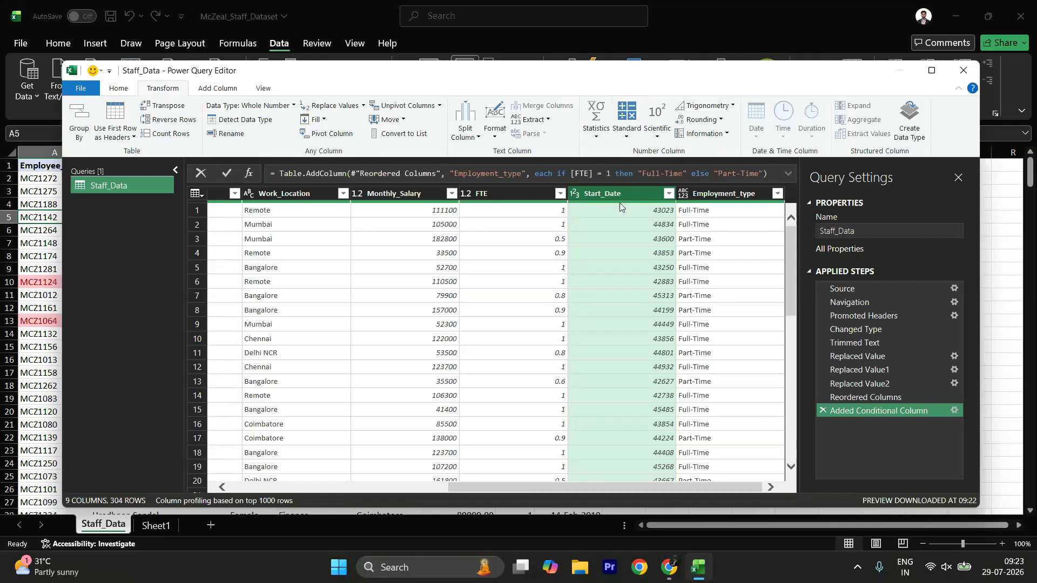
{"action": "mouse_move", "coordinate": [628, 212]}
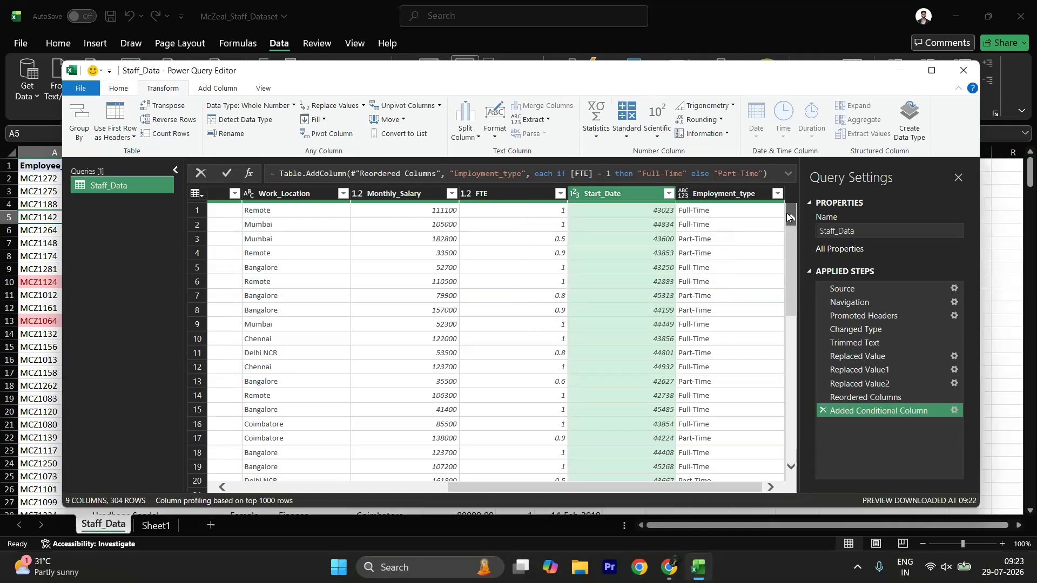
{"action": "left_click", "coordinate": [650, 207]}
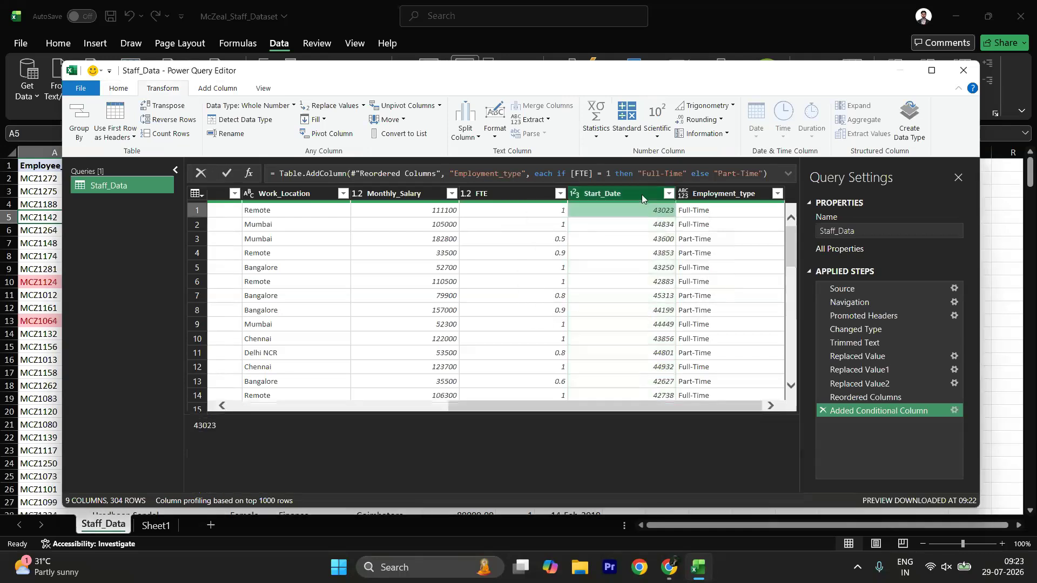
{"action": "left_click", "coordinate": [642, 194]}
{"action": "right_click", "coordinate": [762, 126]}
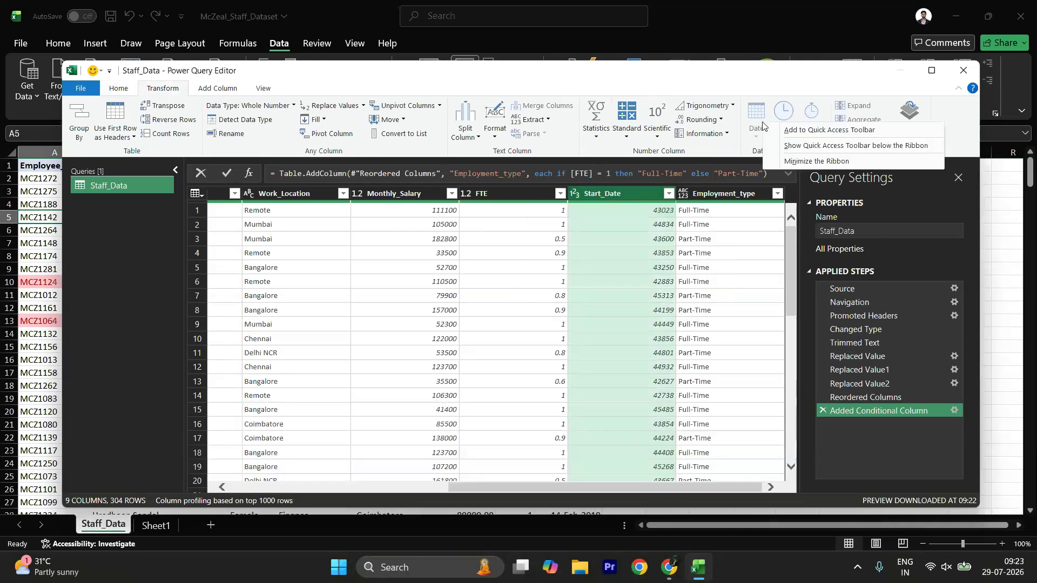
{"action": "right_click", "coordinate": [659, 216]}
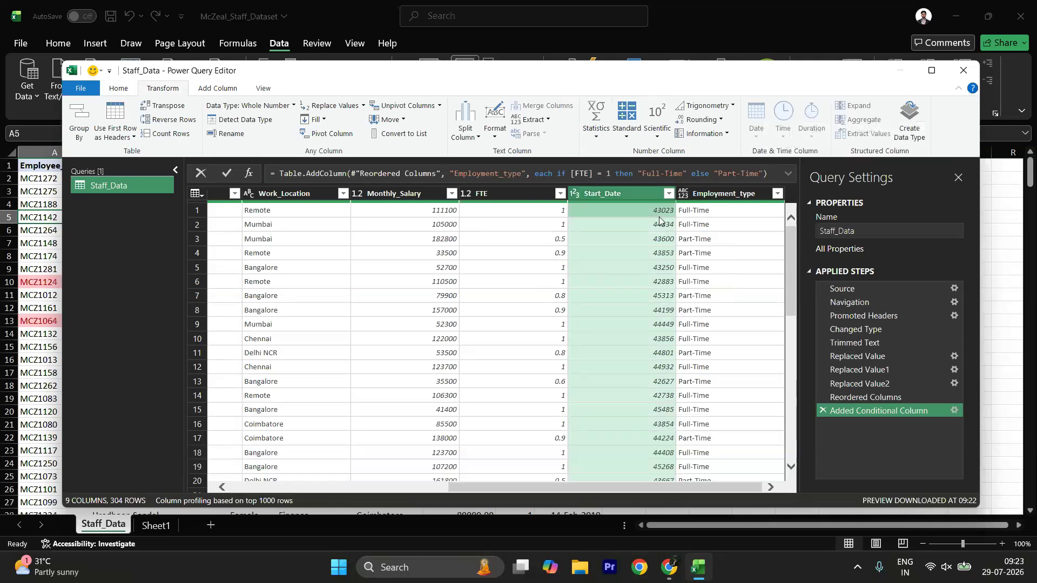
- Examine individual Start_Date values in several rows and the column's sort and filter options
{"action": "left_click", "coordinate": [630, 208]}
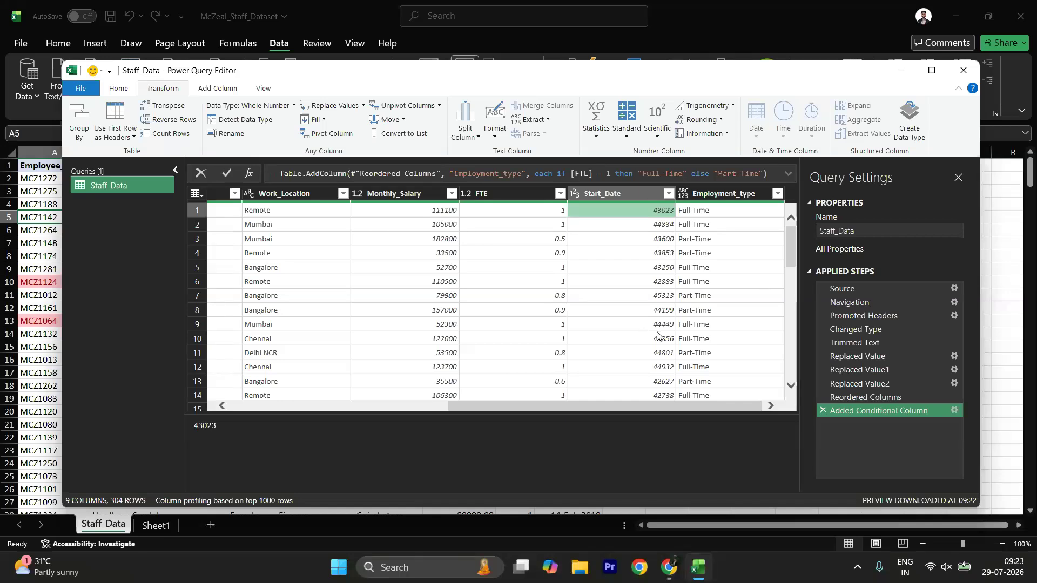
{"action": "left_click", "coordinate": [670, 353]}
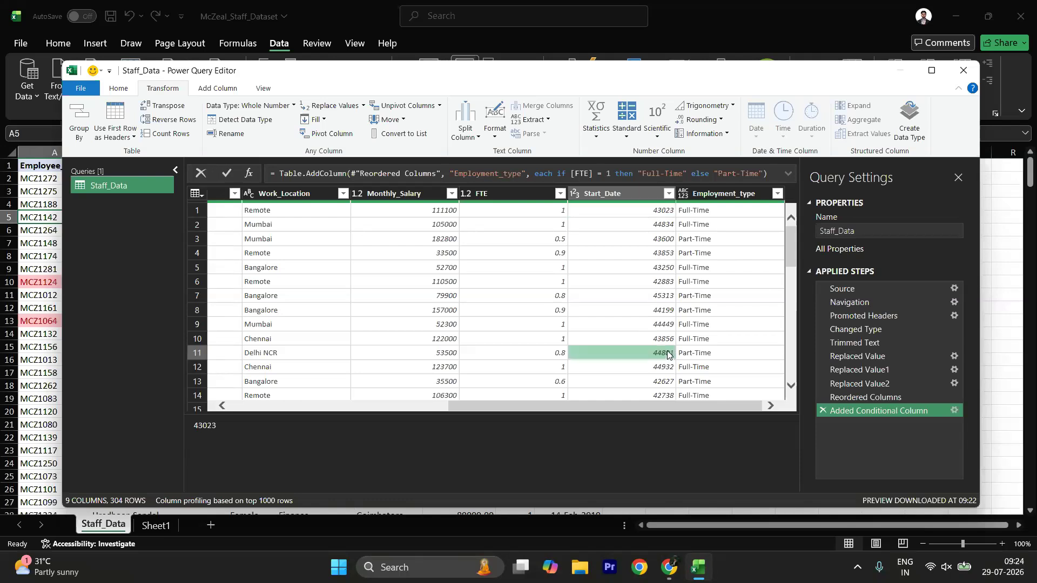
{"action": "left_click", "coordinate": [602, 267]}
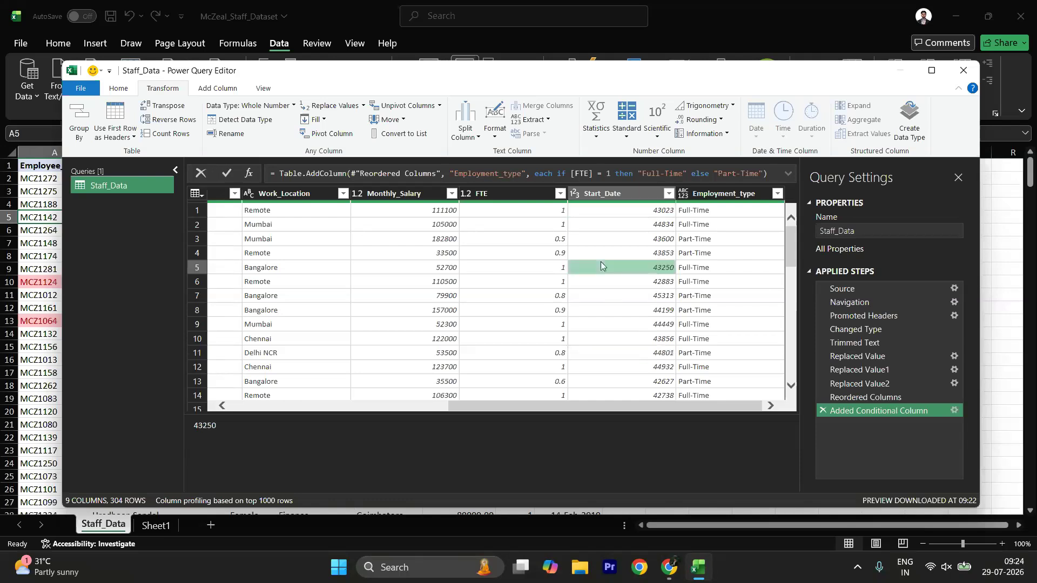
{"action": "left_click", "coordinate": [626, 210]}
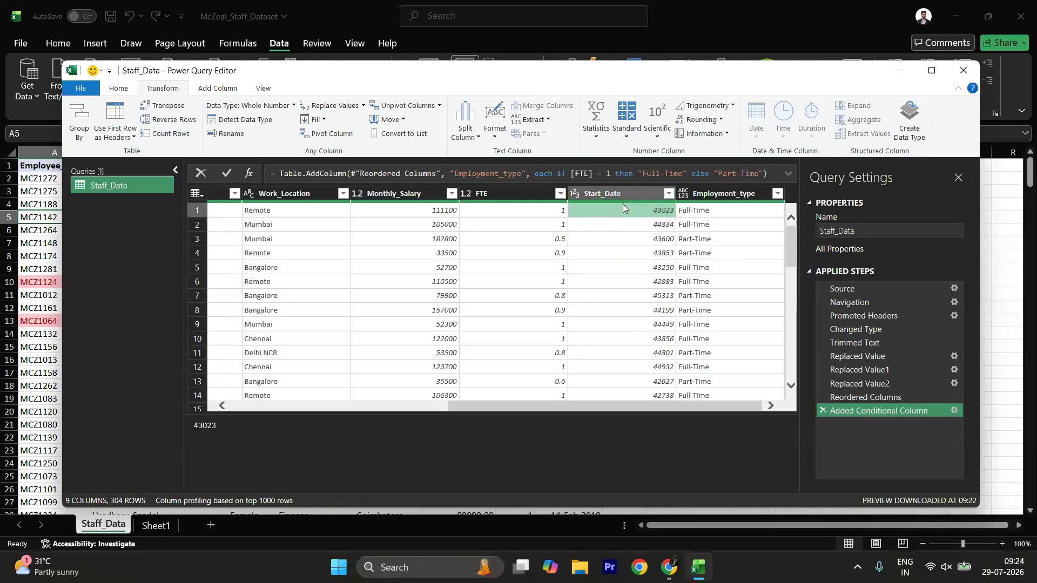
{"action": "left_click", "coordinate": [669, 194]}
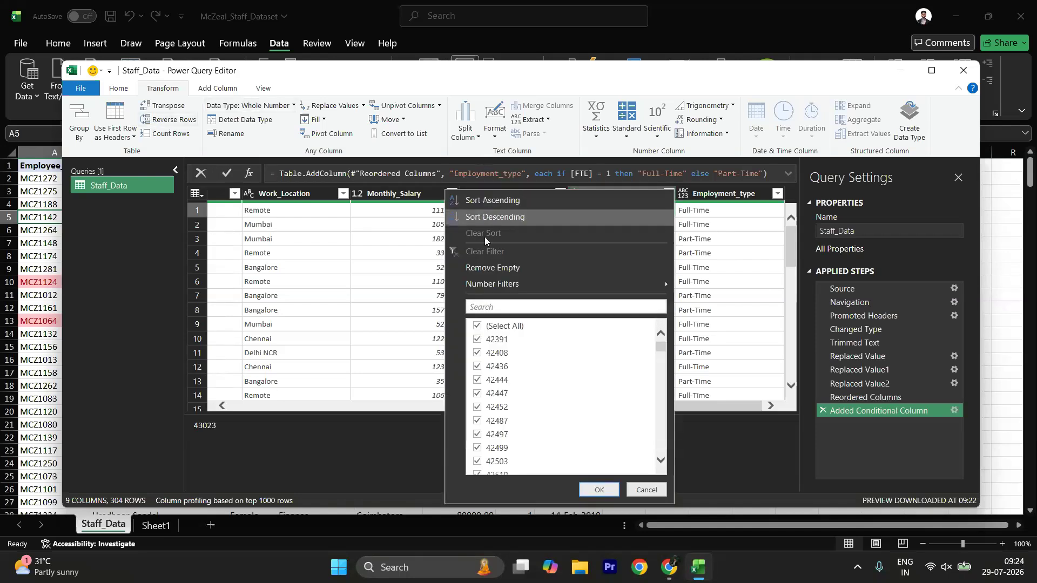
{"action": "left_click", "coordinate": [358, 266]}
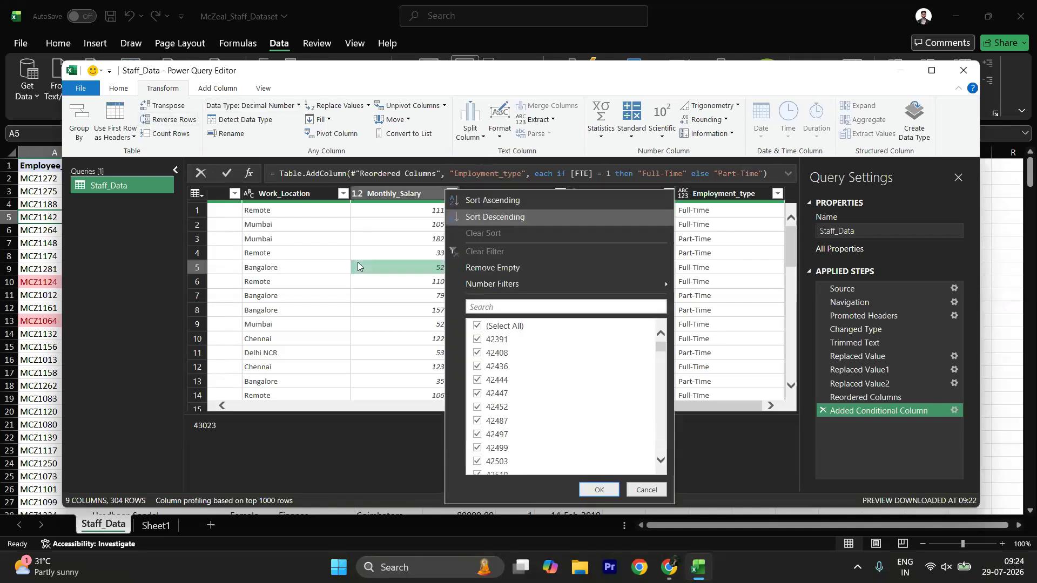
{"action": "scroll", "coordinate": [549, 278], "scroll_direction": "down", "scroll_amount": 1}
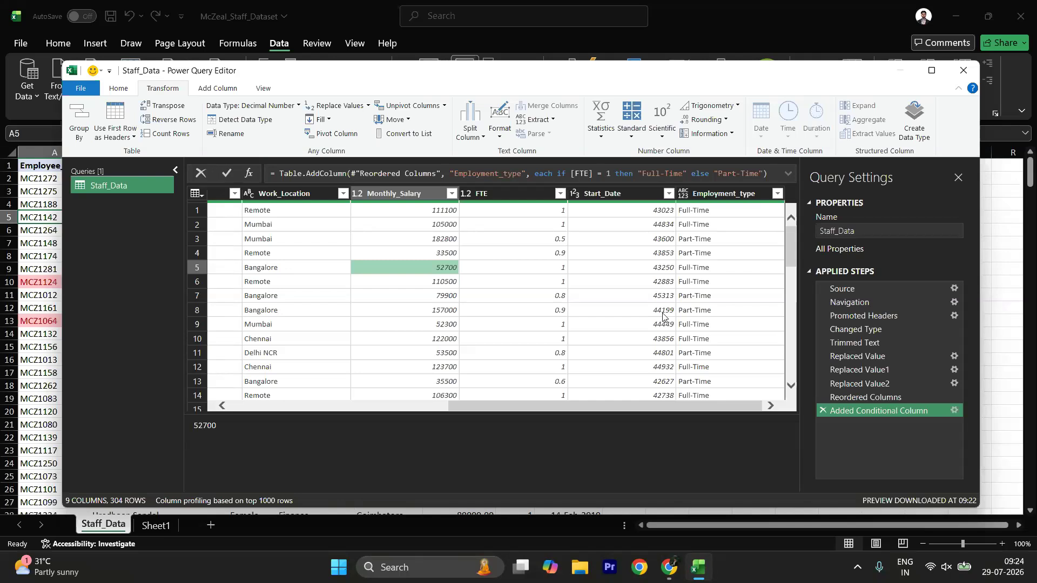
- Switch to the live class meeting in Chrome to check it, and return to the Power Query Editor
{"action": "left_click", "coordinate": [669, 576]}
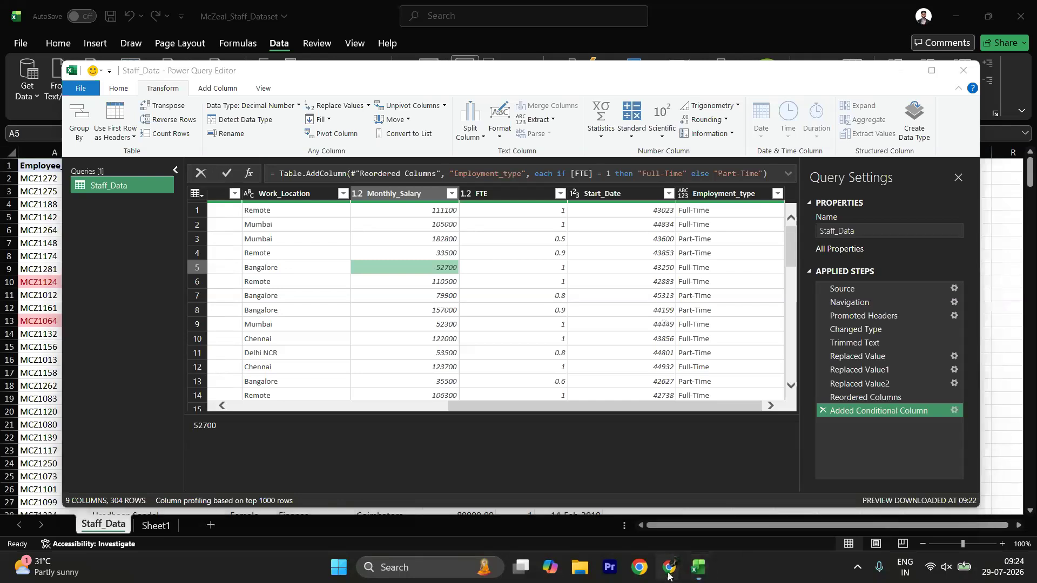
{"action": "left_click", "coordinate": [617, 523]}
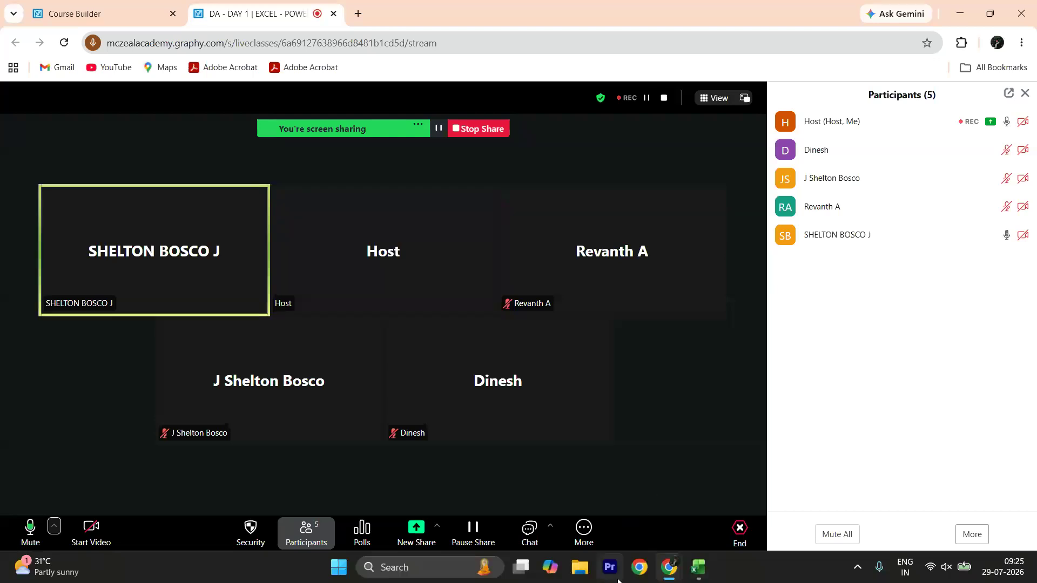
{"action": "left_click", "coordinate": [698, 567]}
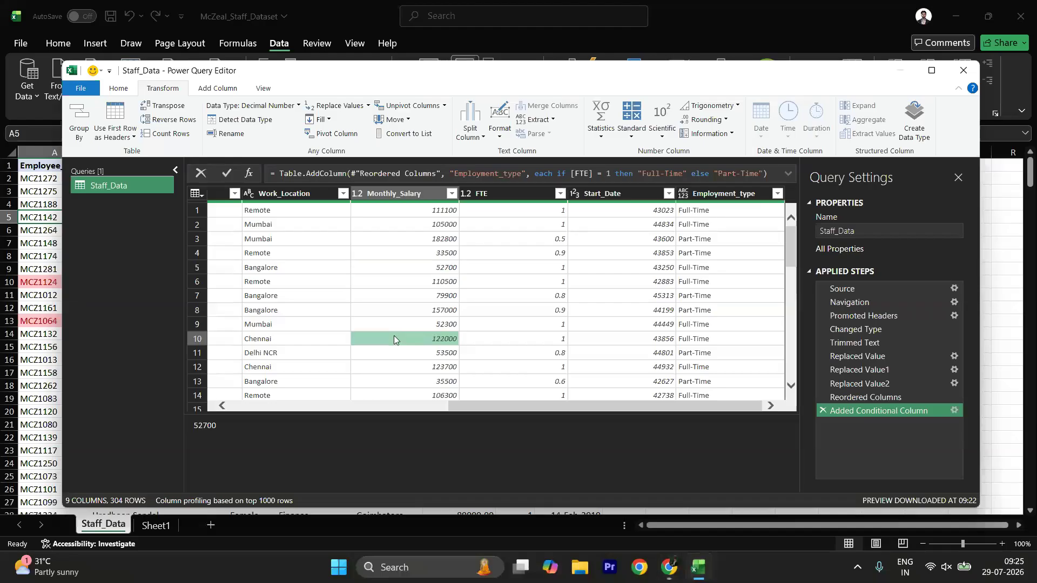
- Close the Power Query Editor, load the Staff_Data query into a new worksheet, and dismiss the web data tip
{"action": "scroll", "coordinate": [393, 340], "scroll_direction": "up", "scroll_amount": 2}
{"action": "scroll", "coordinate": [394, 340], "scroll_direction": "left", "scroll_amount": 4}
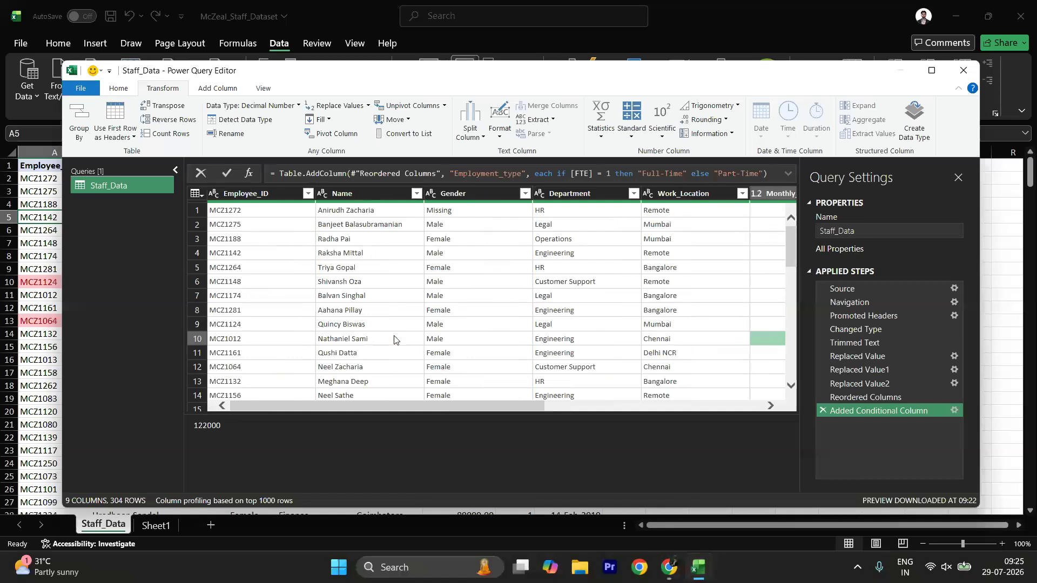
{"action": "left_click", "coordinate": [359, 196]}
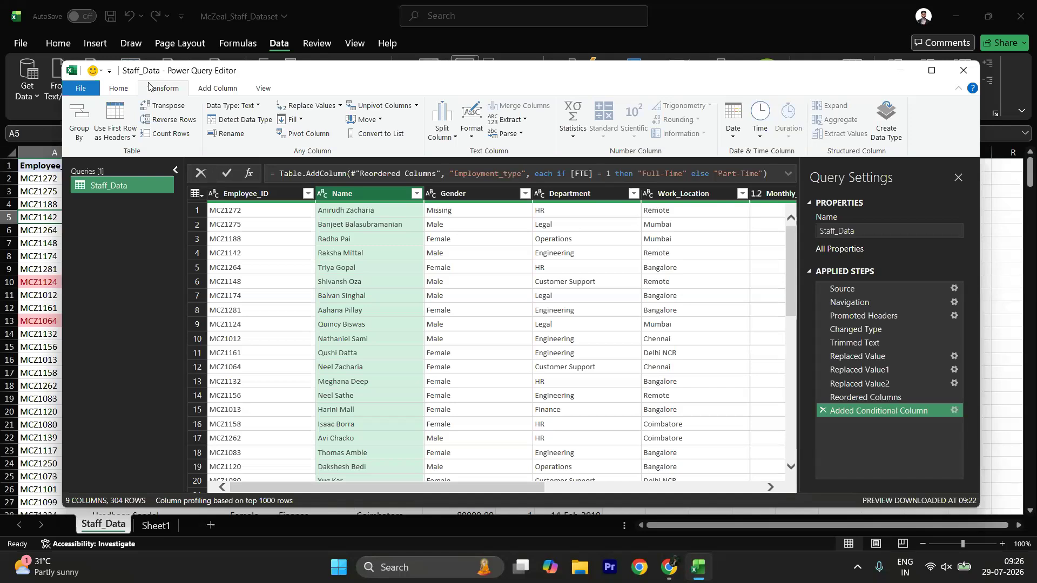
{"action": "left_click", "coordinate": [112, 89]}
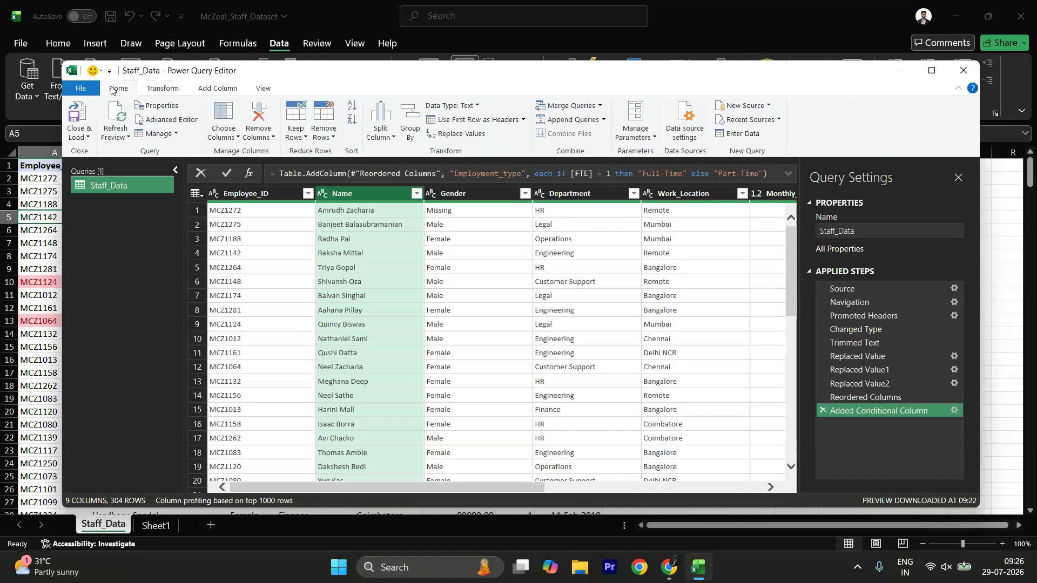
{"action": "left_click", "coordinate": [84, 132]}
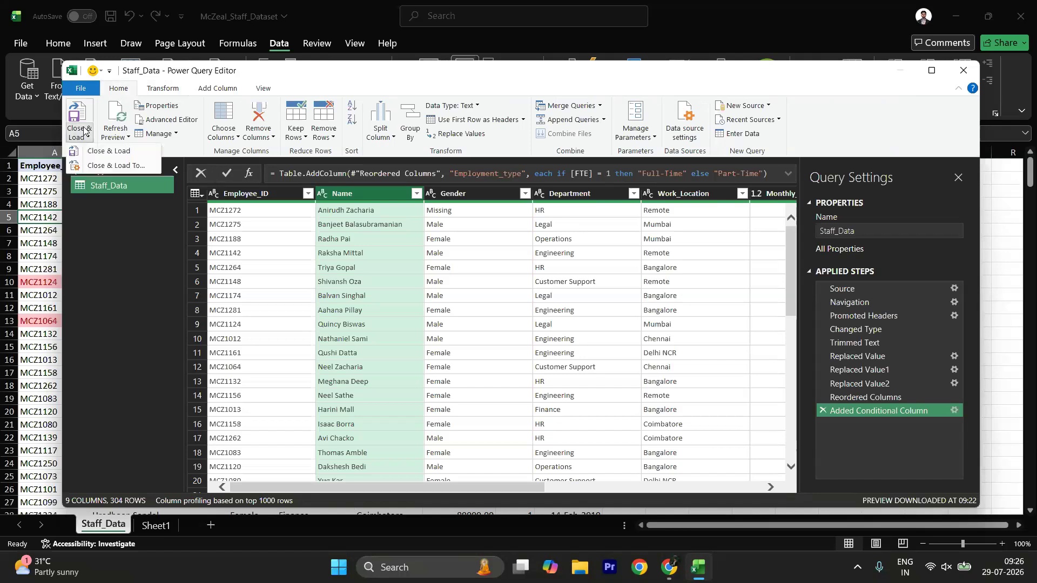
{"action": "left_click", "coordinate": [124, 157]}
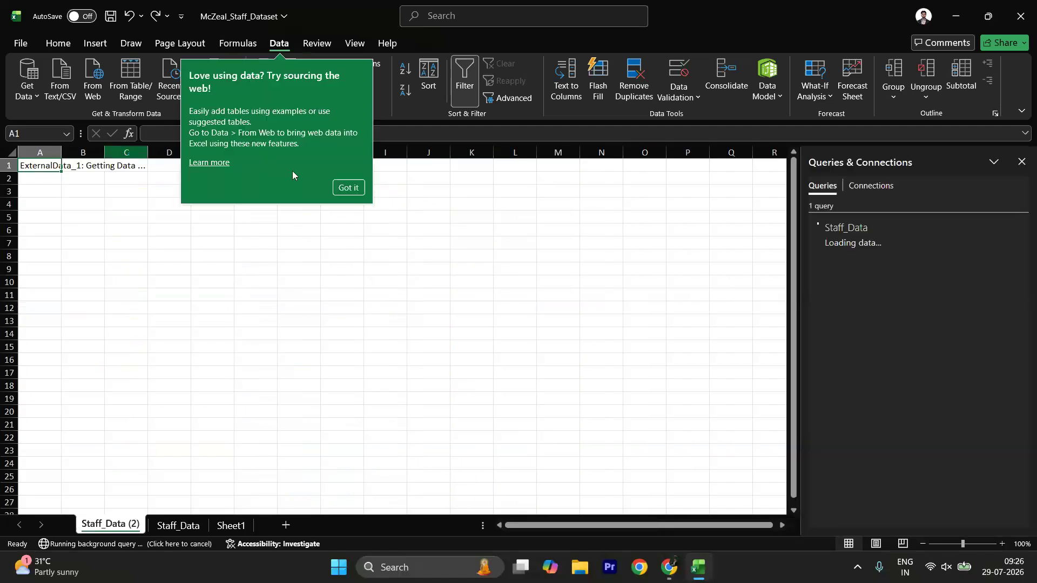
{"action": "left_click", "coordinate": [357, 190]}
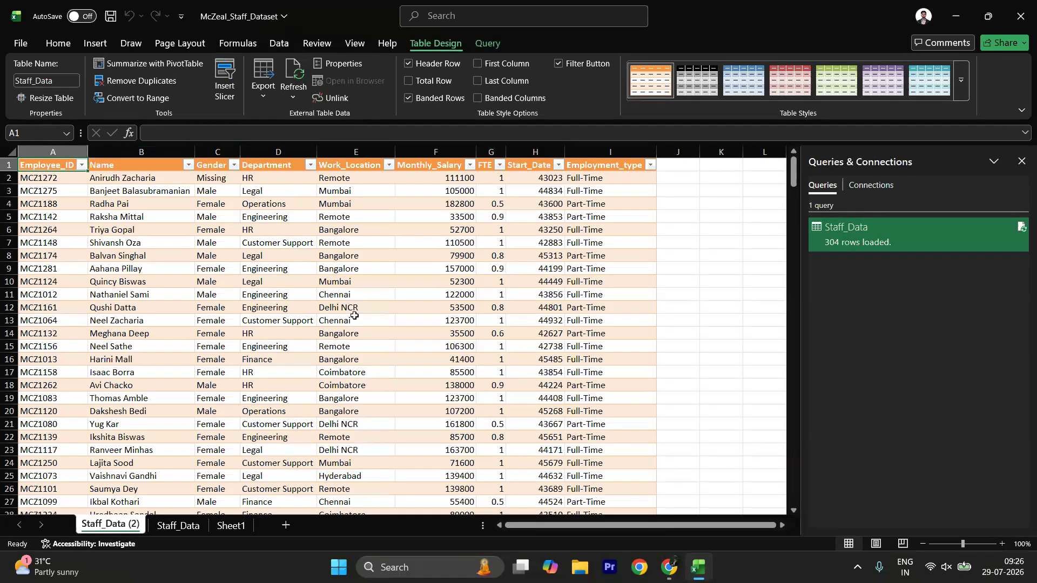
- Check the Gender, Work_Location, Start_Date and Employment_type values in the loaded Staff_Data table
{"action": "left_click", "coordinate": [229, 178]}
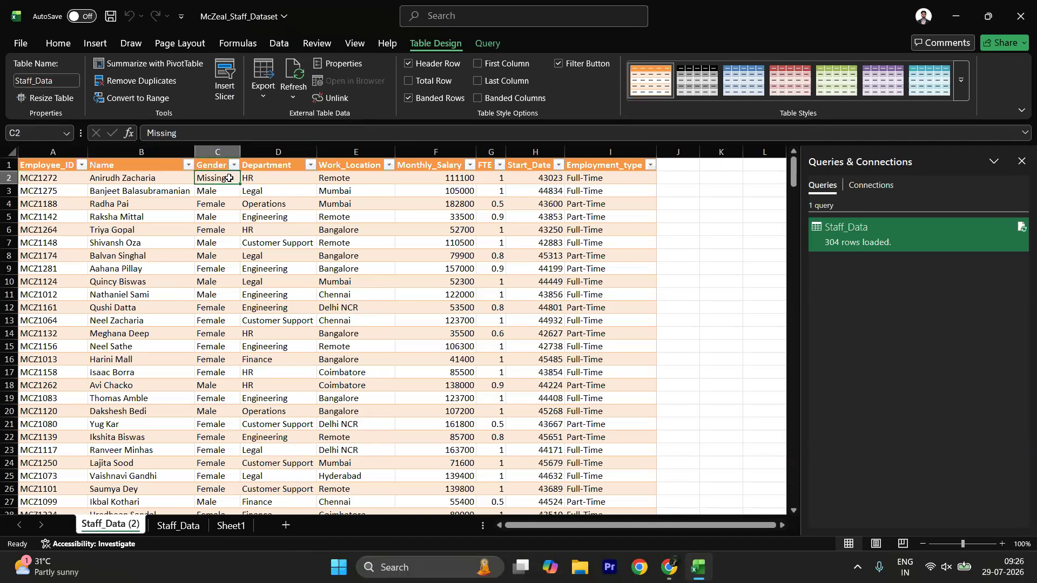
{"action": "left_click", "coordinate": [319, 305]}
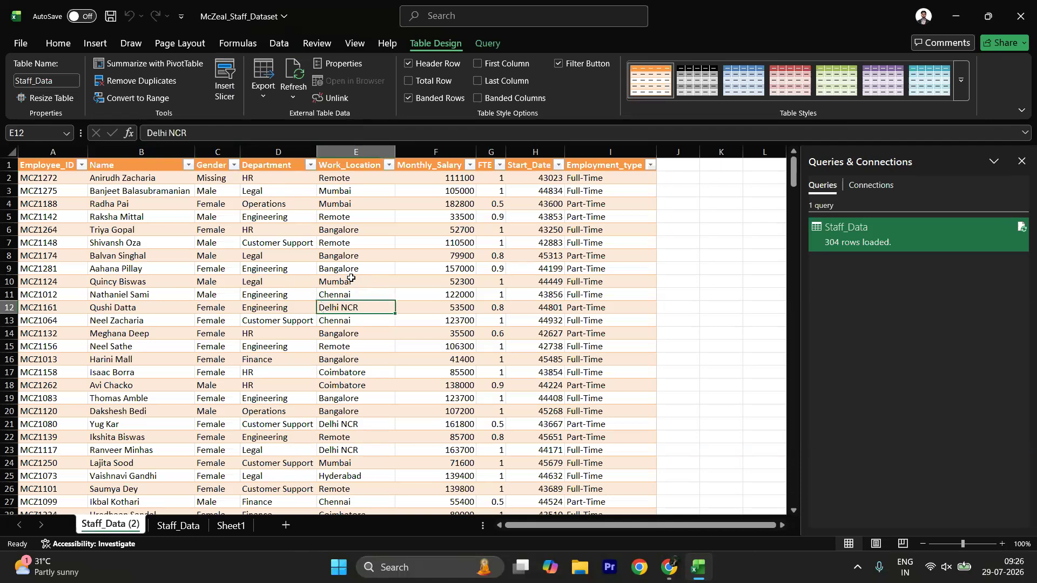
{"action": "left_click", "coordinate": [508, 306]}
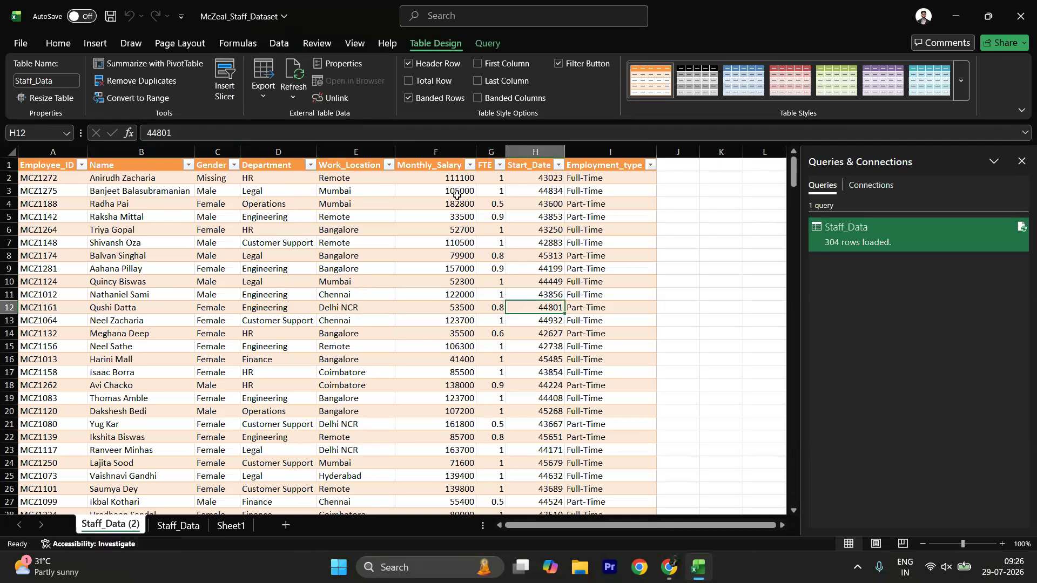
{"action": "left_click", "coordinate": [601, 183]}
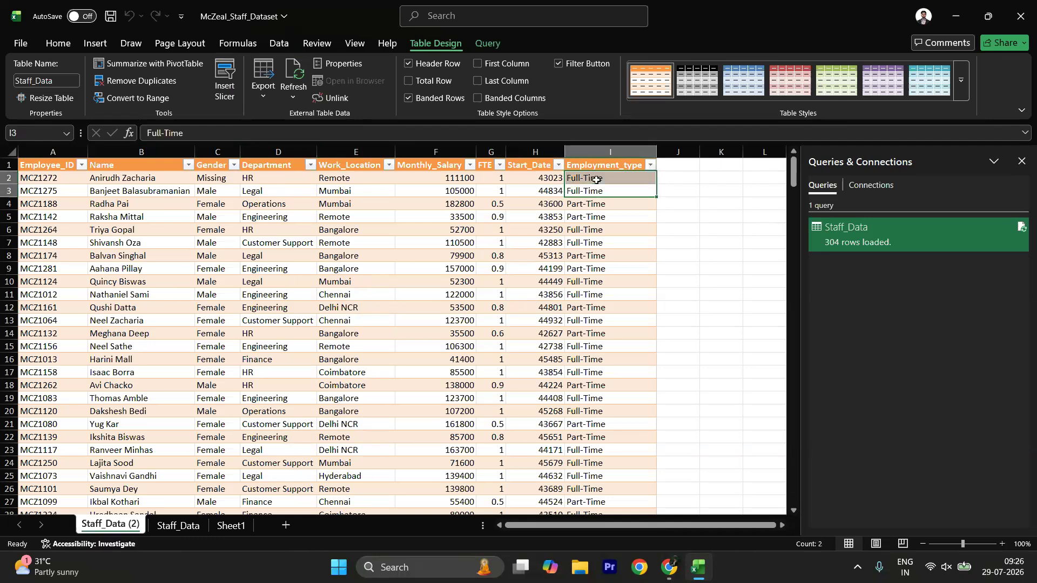
- Reopen the Power Query Editor from the workbook to return to the Staff_Data query
{"action": "left_click", "coordinate": [490, 45]}
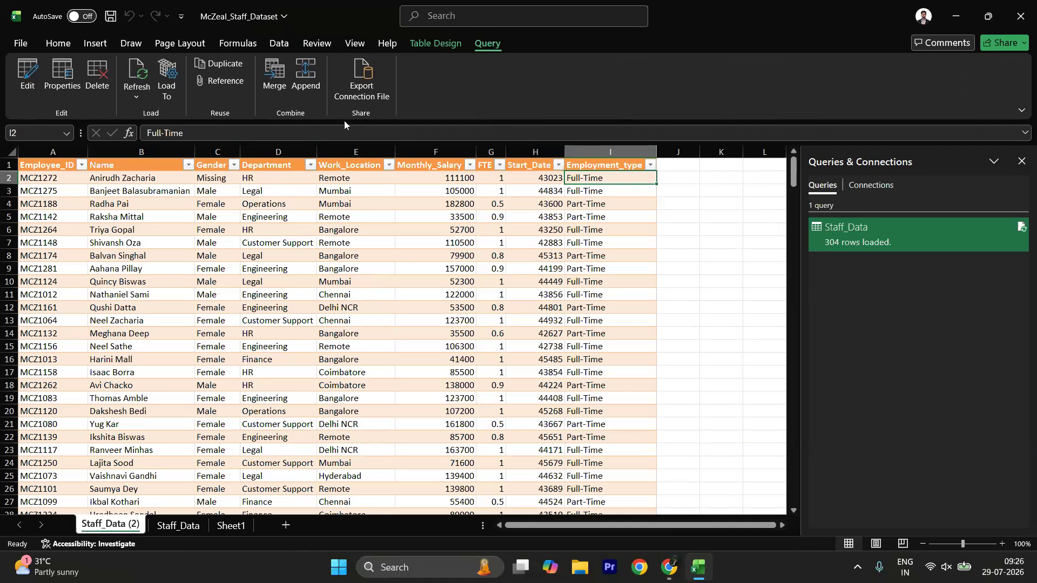
{"action": "left_click", "coordinate": [278, 49]}
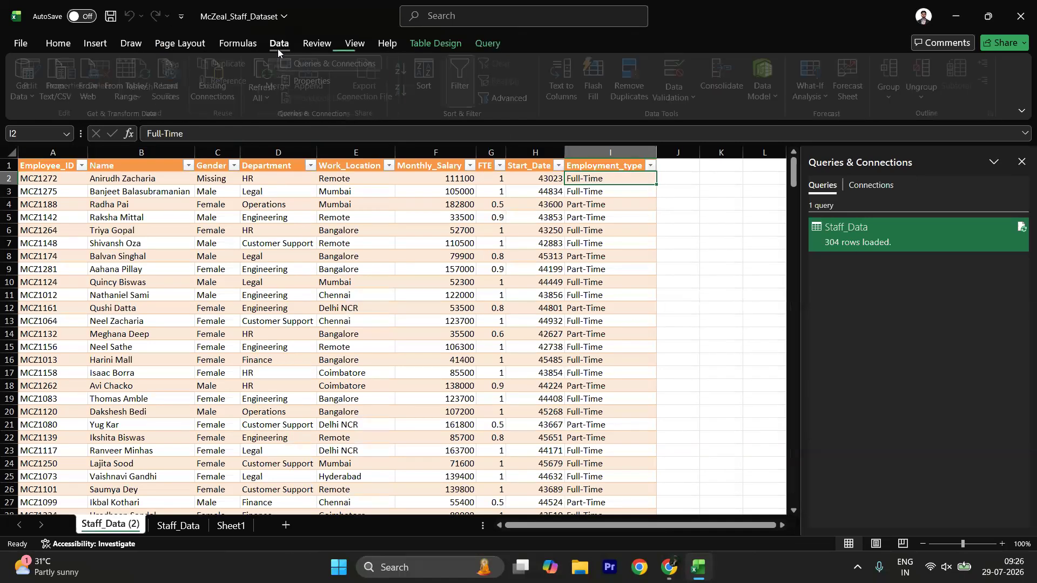
{"action": "left_click", "coordinate": [27, 86]}
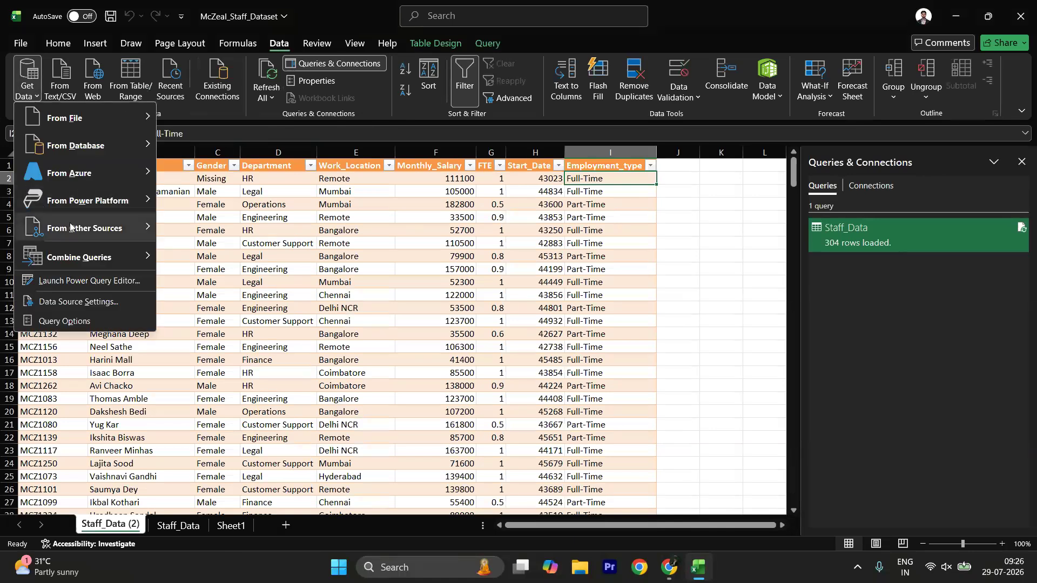
{"action": "left_click", "coordinate": [79, 281]}
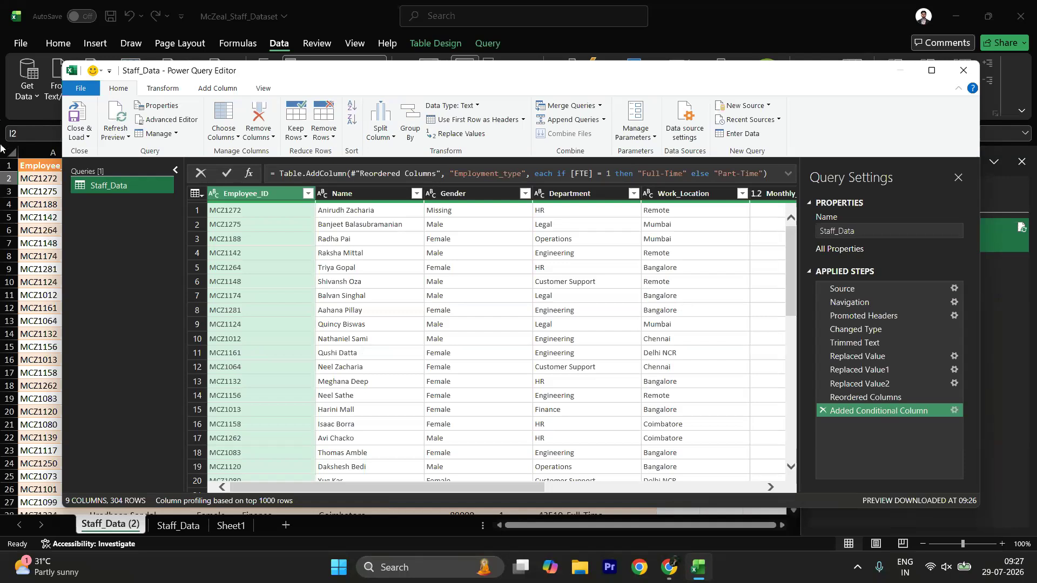
{"action": "left_click", "coordinate": [180, 94]}
{"action": "left_click", "coordinate": [222, 97]}
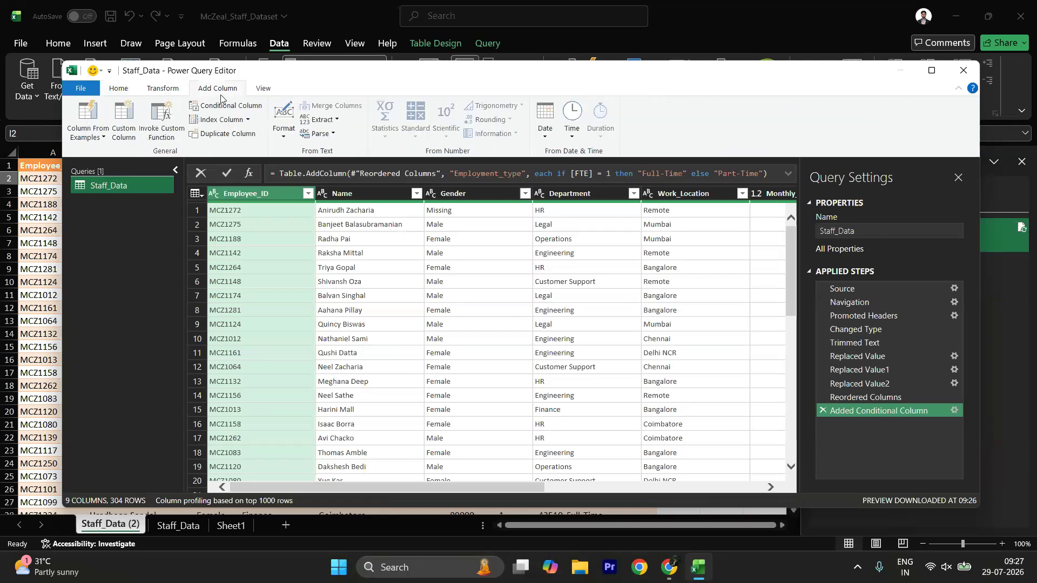
{"action": "left_click", "coordinate": [188, 93]}
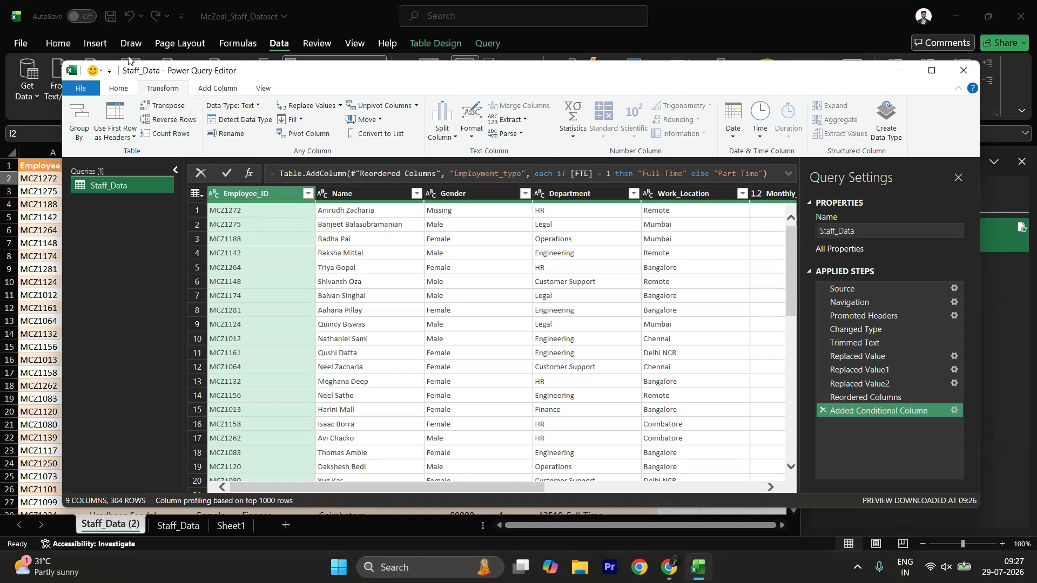
- Review the Transform and Add Column commands for the Staff_Data query, and close the Power Query Editor
{"action": "left_click", "coordinate": [117, 93]}
{"action": "left_click", "coordinate": [169, 91]}
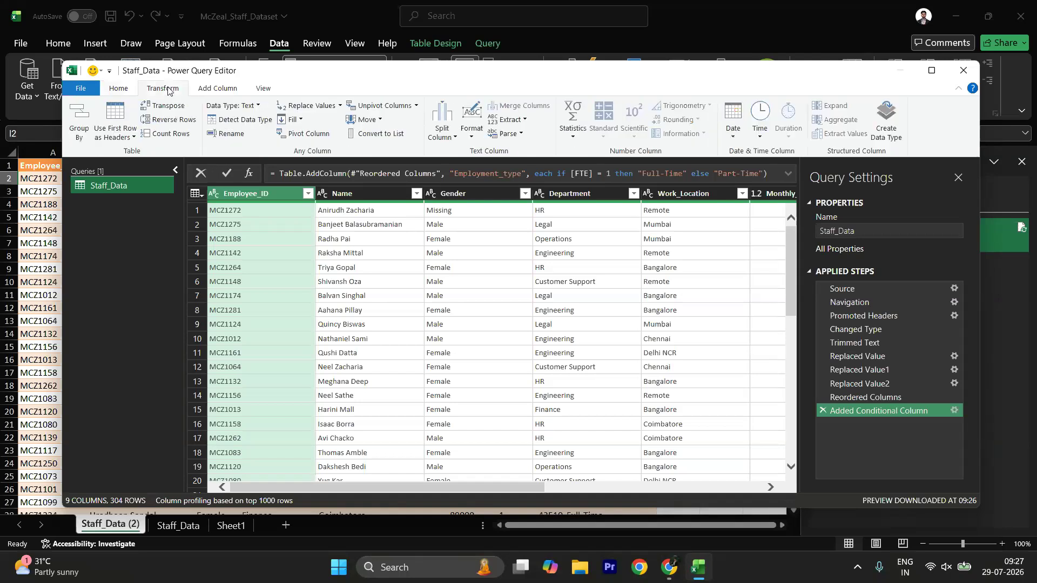
{"action": "left_click", "coordinate": [208, 89]}
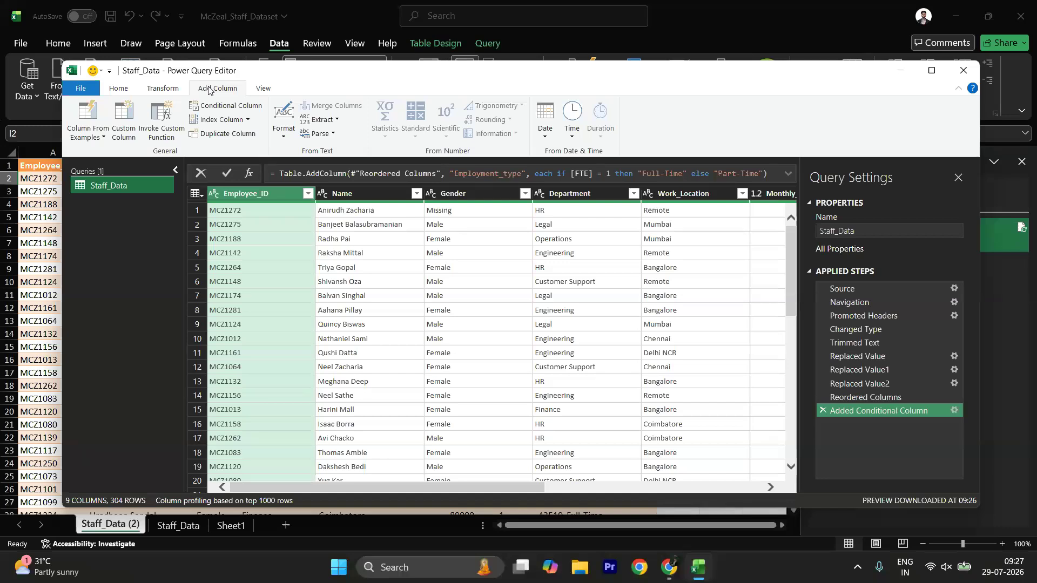
{"action": "left_click", "coordinate": [144, 91]}
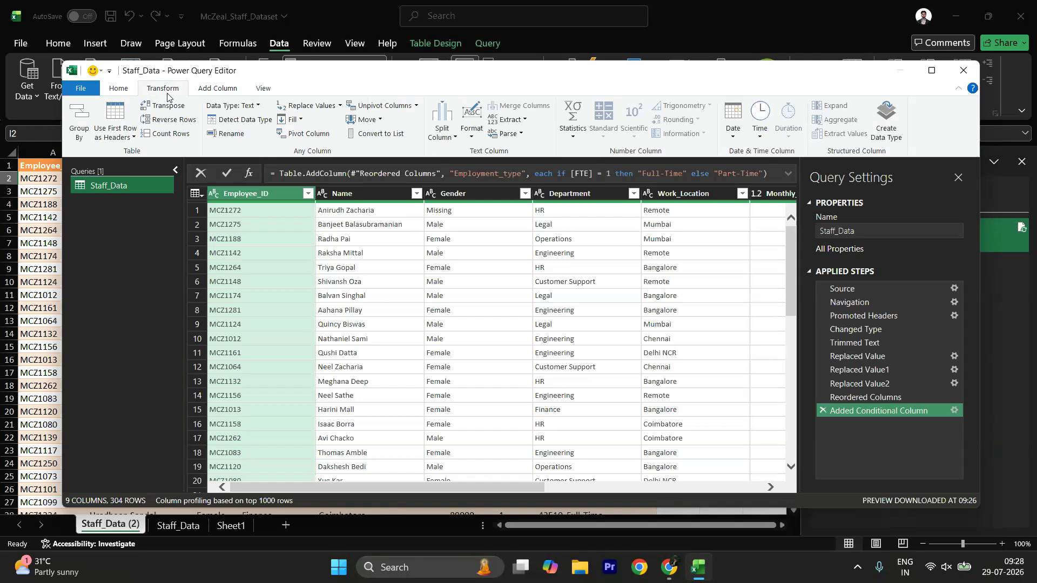
{"action": "left_click", "coordinate": [964, 72]}
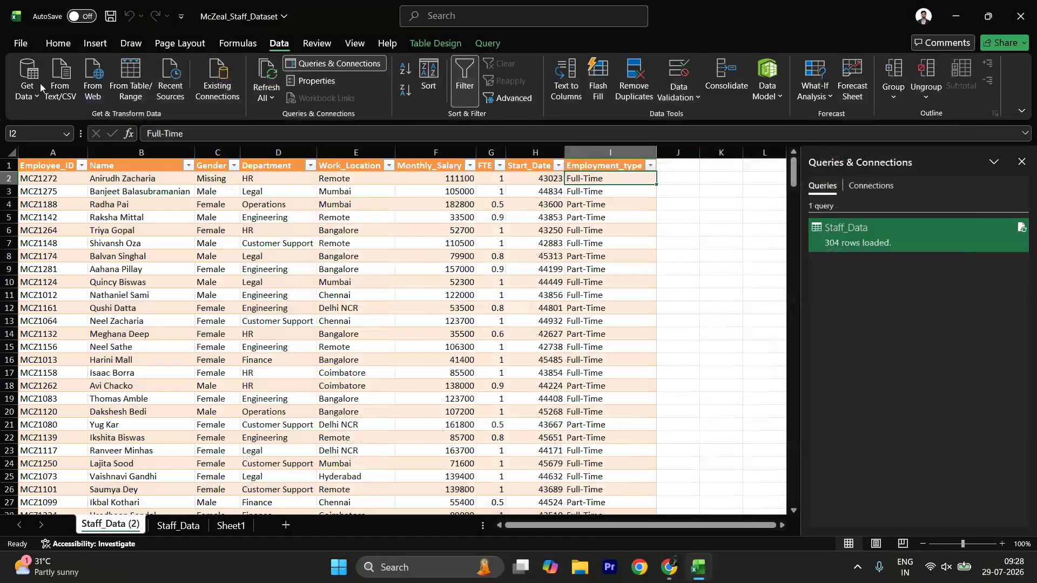
- Compare the original Staff_Data sheet with the loaded table on the Staff_Data (2) sheet
{"action": "left_click", "coordinate": [32, 91]}
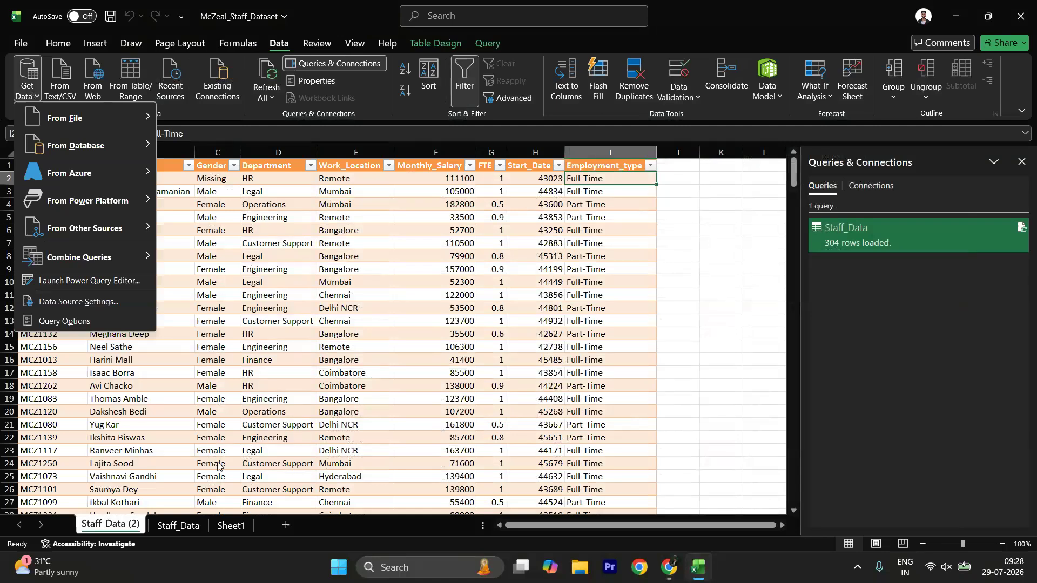
{"action": "key", "text": "Escape"}
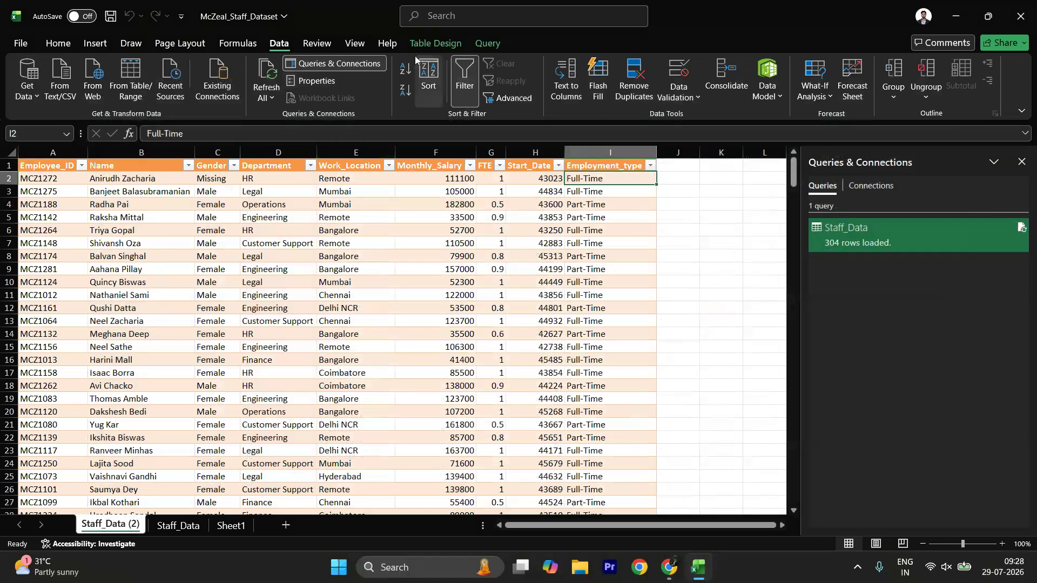
{"action": "left_click", "coordinate": [193, 531]}
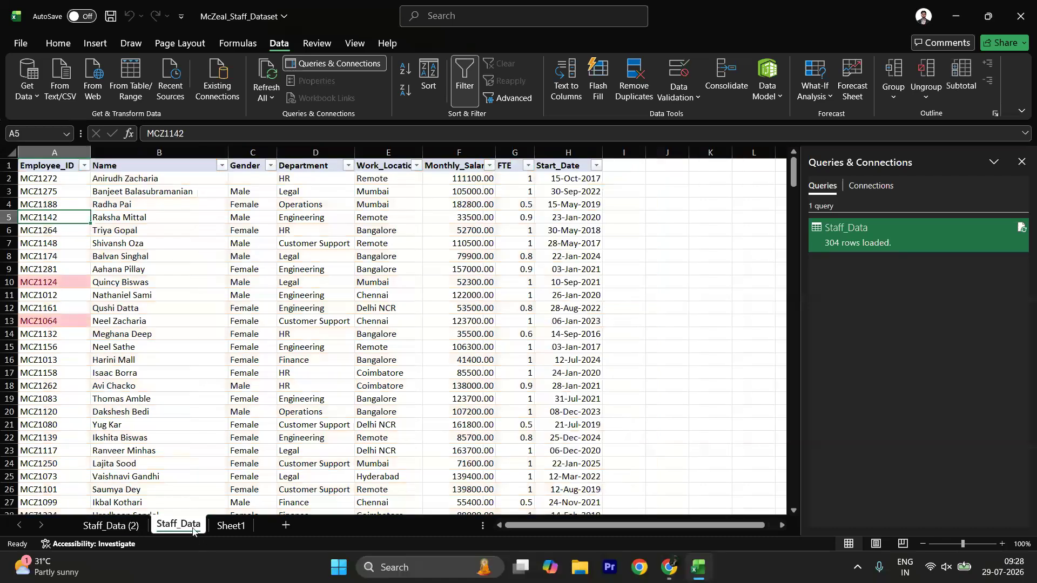
{"action": "left_click", "coordinate": [132, 532]}
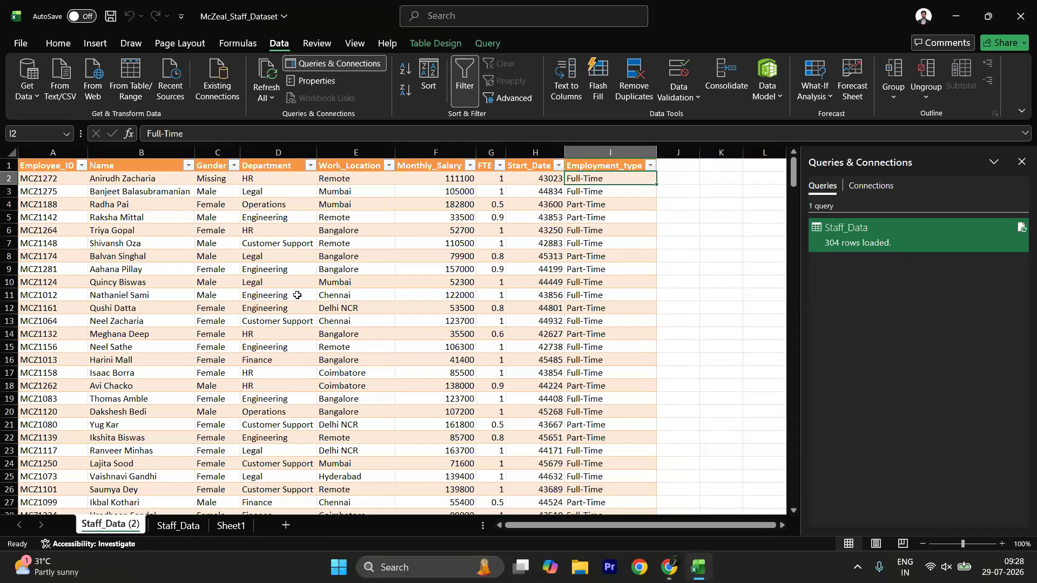
- Reopen the Power Query Editor and look over the Staff_Data rows and columns through Employment_type
{"action": "left_click", "coordinate": [30, 96]}
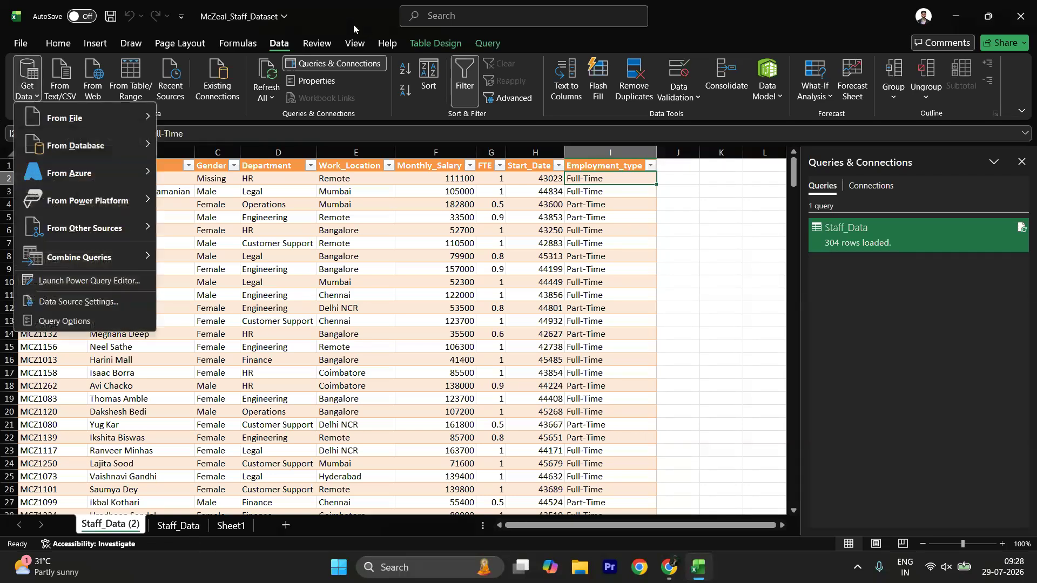
{"action": "left_click", "coordinate": [85, 290]}
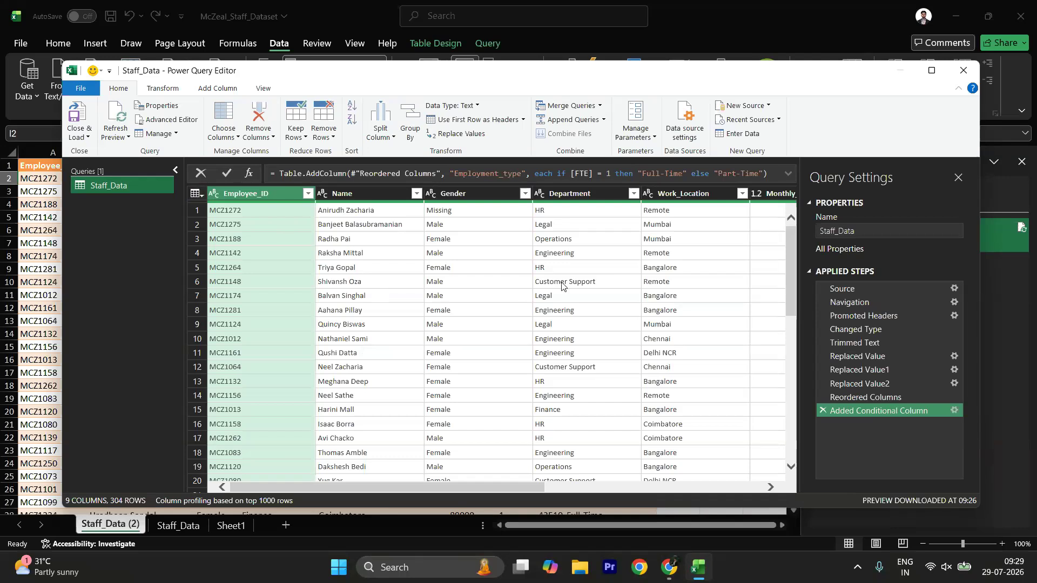
{"action": "scroll", "coordinate": [507, 270], "scroll_direction": "down", "scroll_amount": 5}
{"action": "scroll", "coordinate": [510, 283], "scroll_direction": "up", "scroll_amount": 5}
{"action": "scroll", "coordinate": [511, 284], "scroll_direction": "right", "scroll_amount": 5}
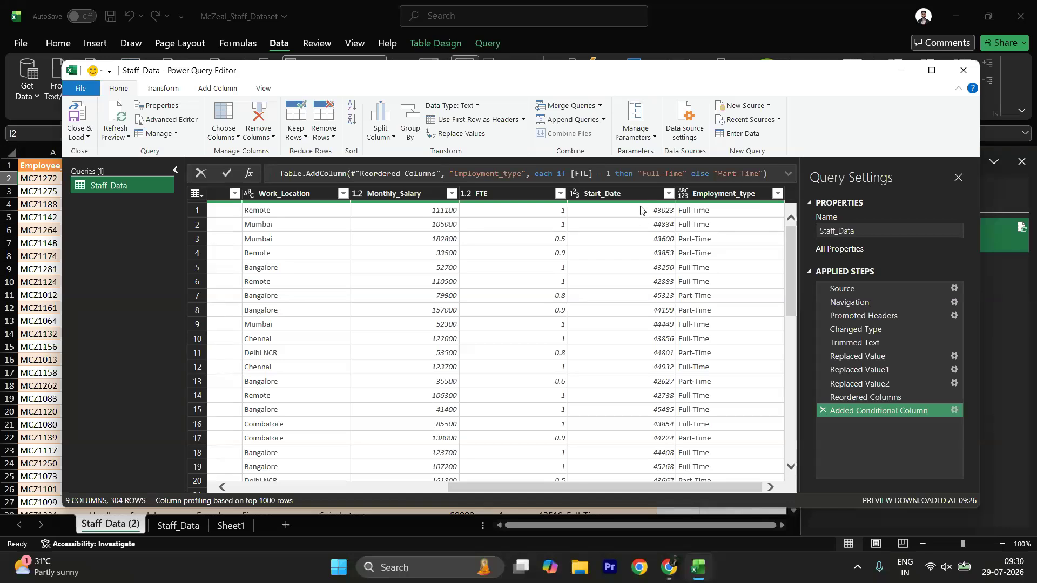
{"action": "left_click", "coordinate": [640, 193]}
{"action": "right_click", "coordinate": [641, 192]}
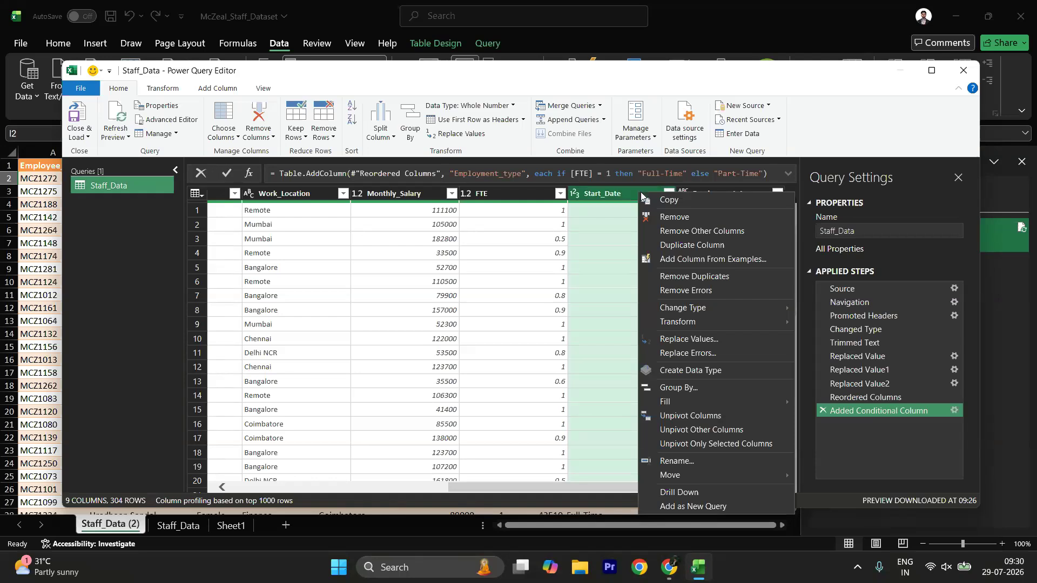
{"action": "mouse_move", "coordinate": [686, 310]}
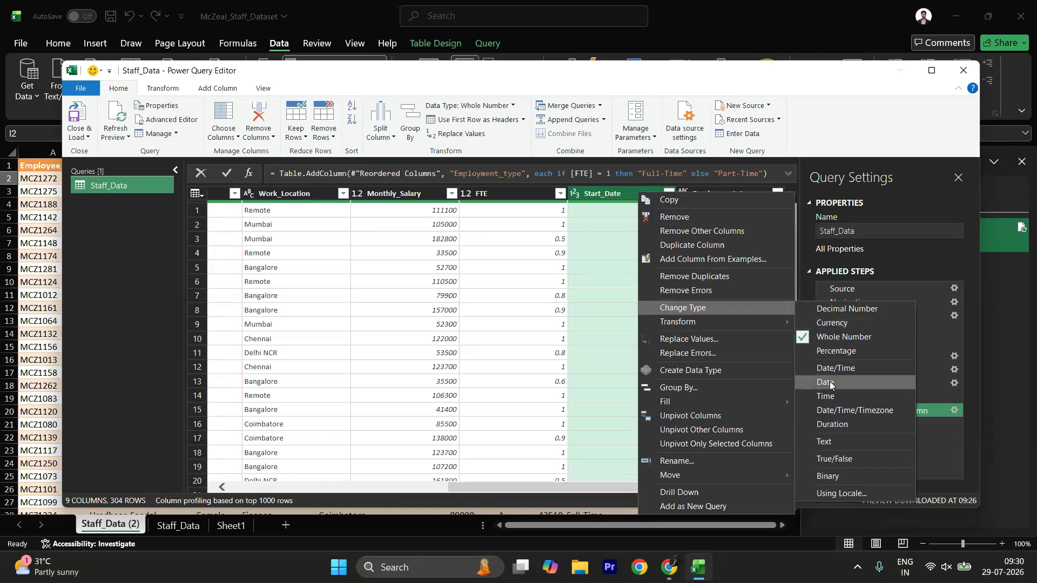
{"action": "left_click", "coordinate": [579, 300]}
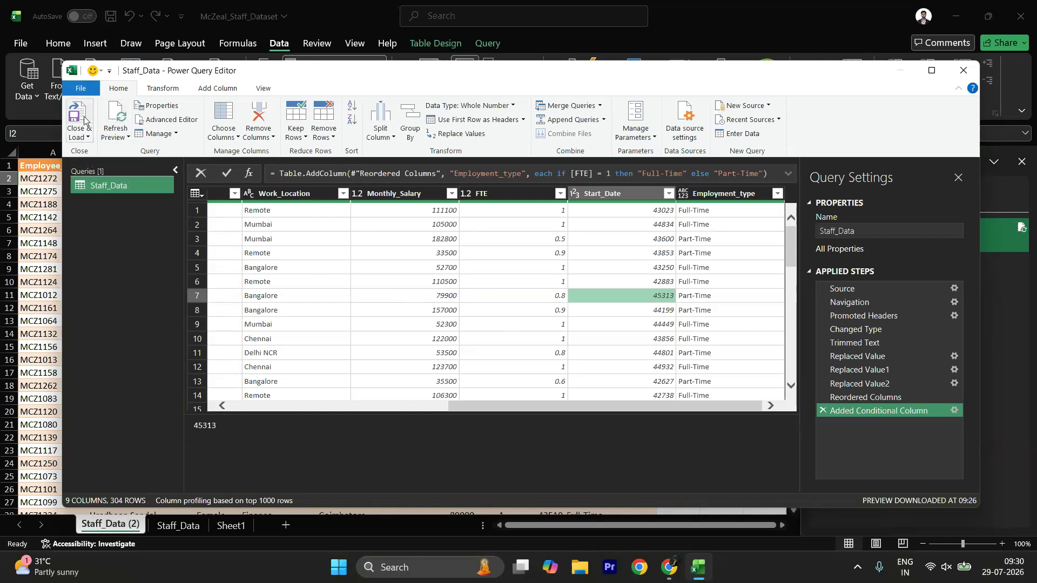
- Change the data type of the Start_Date column to Date
{"action": "left_click", "coordinate": [644, 190]}
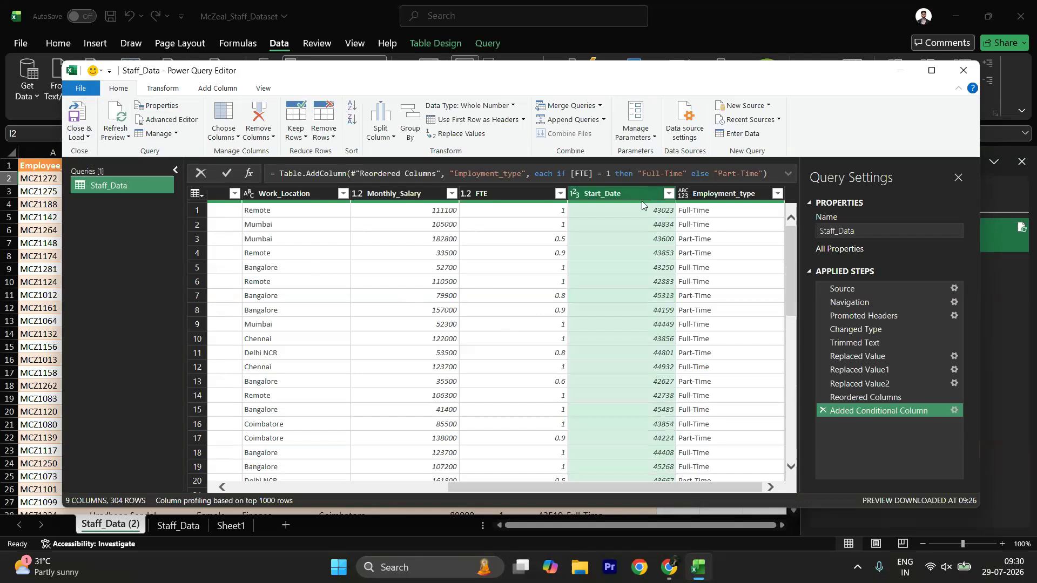
{"action": "mouse_move", "coordinate": [641, 201]}
{"action": "right_click", "coordinate": [637, 197]}
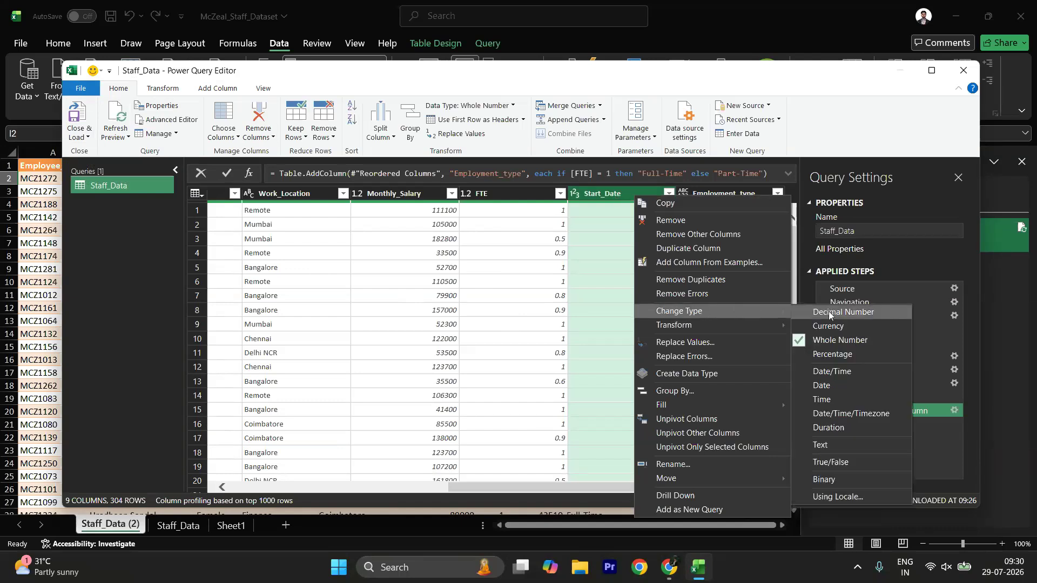
{"action": "left_click", "coordinate": [831, 385]}
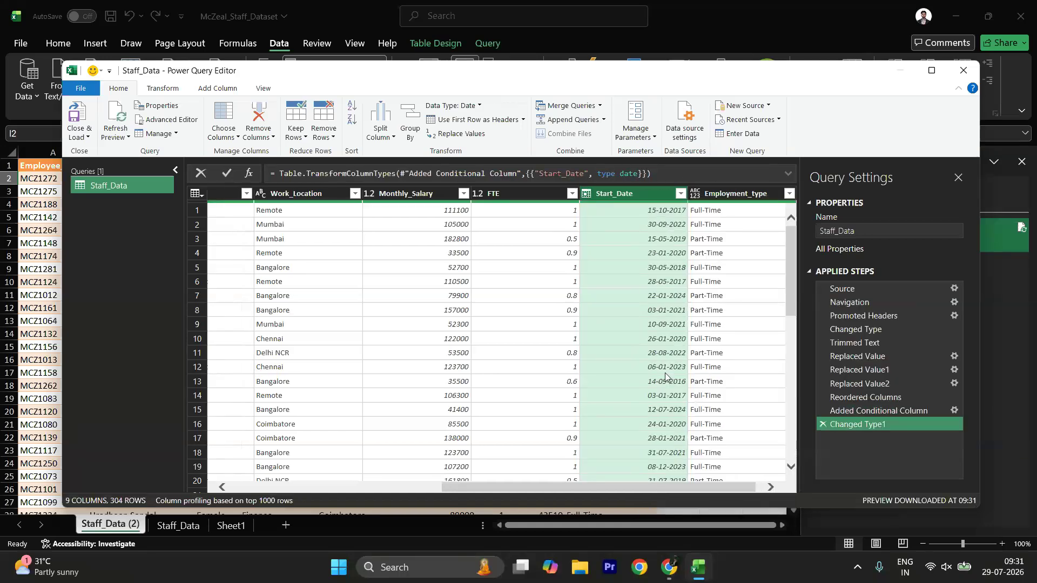
- Compare the data preview at the Added Conditional Column step with the one at the Changed Type1 step
{"action": "left_click_drag", "start_coordinate": [870, 317], "coordinate": [867, 412]}
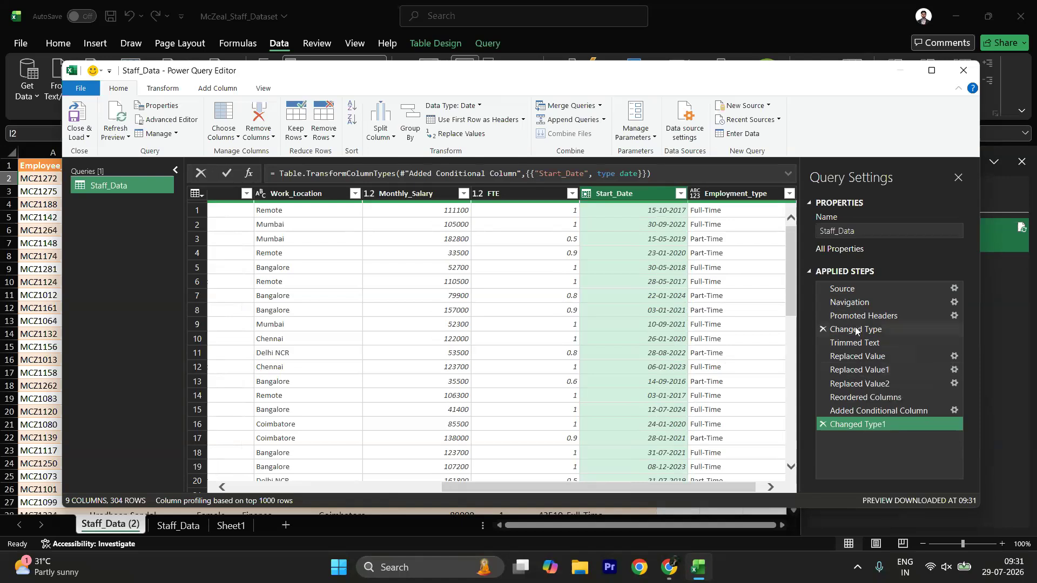
{"action": "left_click", "coordinate": [850, 412]}
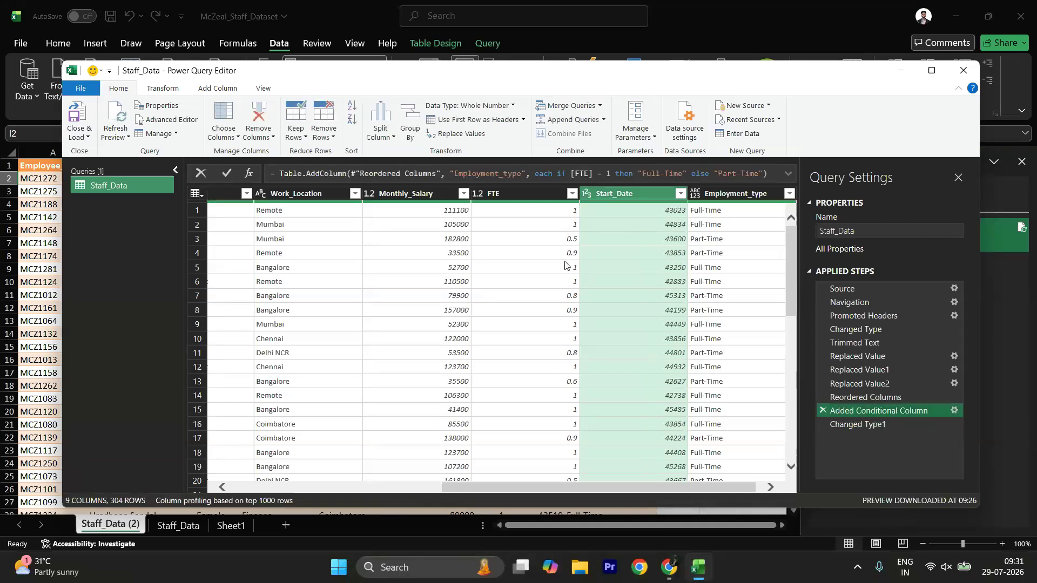
{"action": "scroll", "coordinate": [697, 273], "scroll_direction": "right", "scroll_amount": 1}
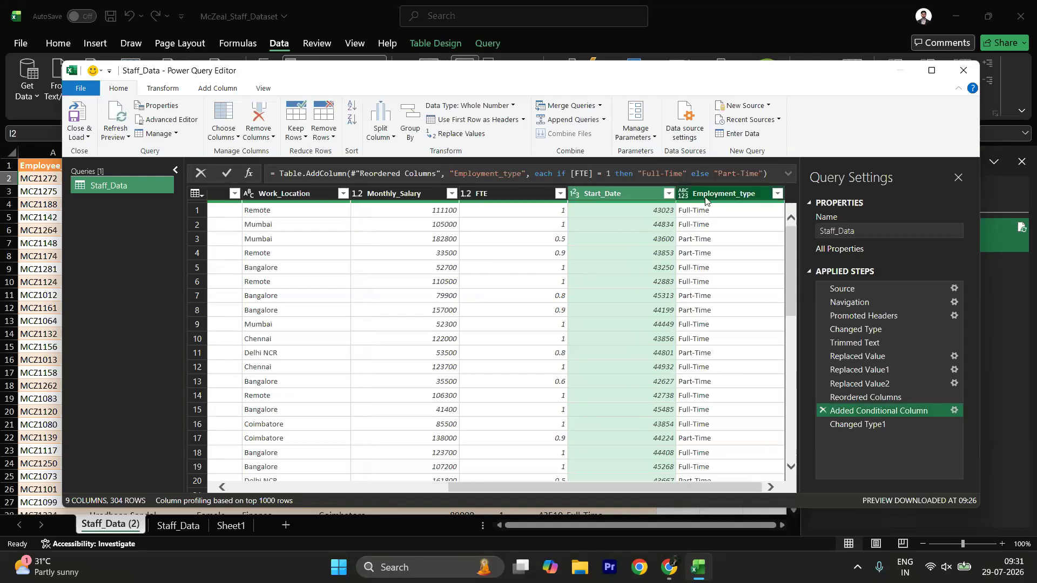
{"action": "left_click", "coordinate": [868, 423]}
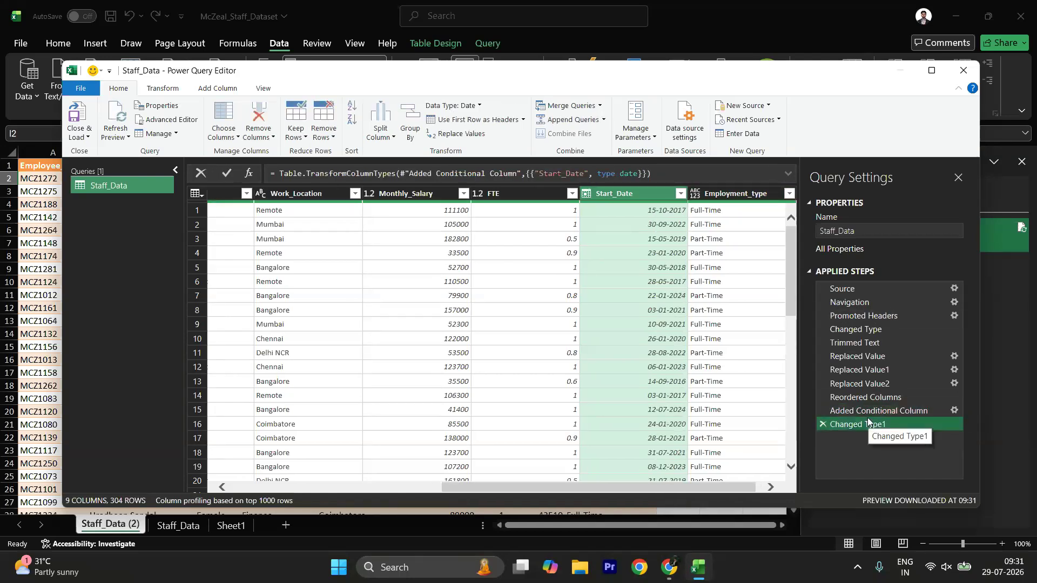
- Close and load the updated Staff_Data query into the worksheet, and select the Employment_type column in the loaded table
{"action": "left_click", "coordinate": [76, 115]}
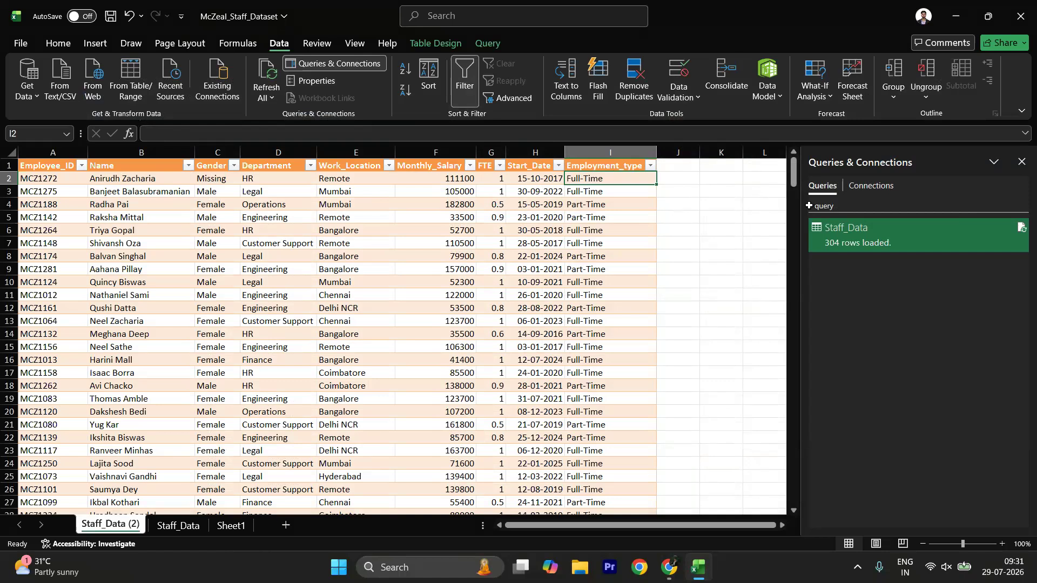
{"action": "left_click", "coordinate": [886, 189]}
{"action": "left_click", "coordinate": [834, 189]}
{"action": "left_click", "coordinate": [620, 157]}
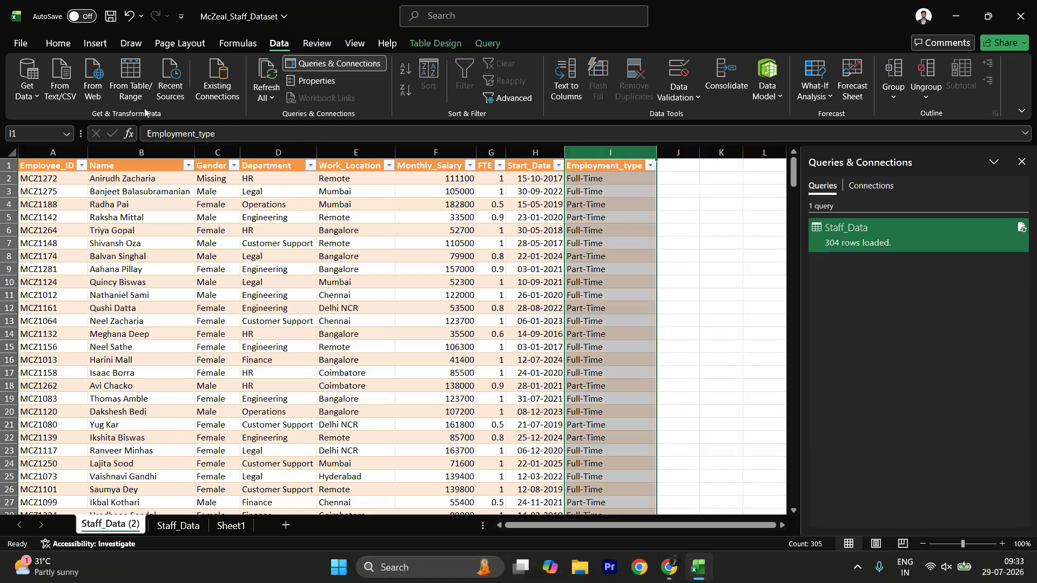
- Reopen the Power Query Editor and start a new conditional column named Salary Buckets
{"action": "left_click", "coordinate": [26, 95]}
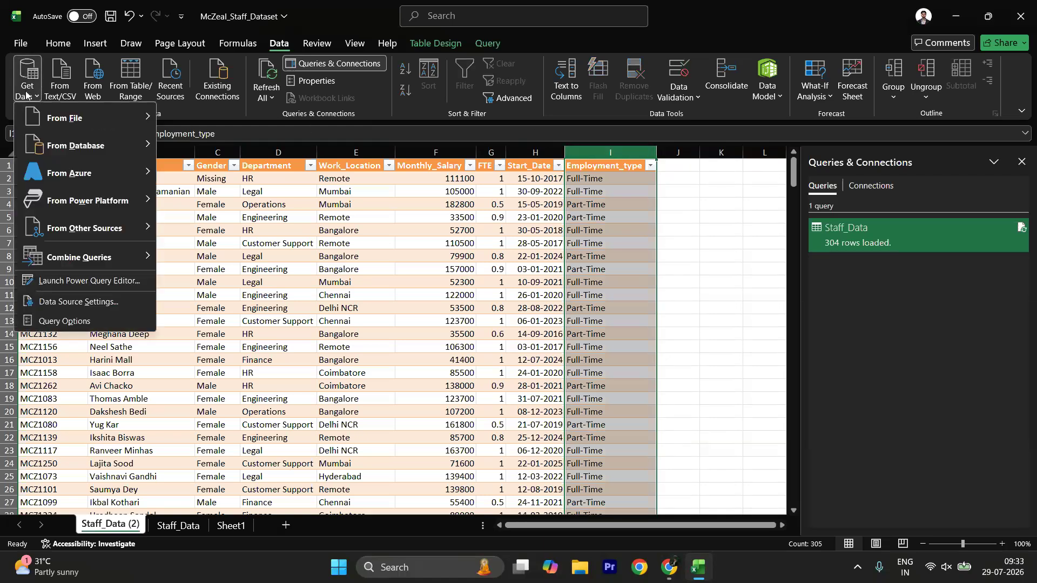
{"action": "left_click", "coordinate": [66, 281]}
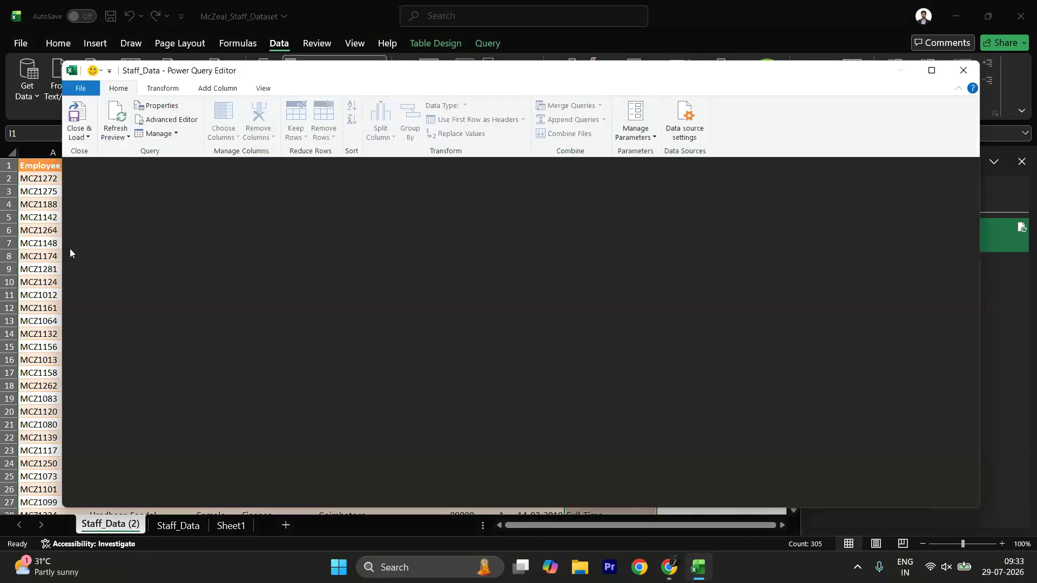
{"action": "left_click", "coordinate": [227, 93]}
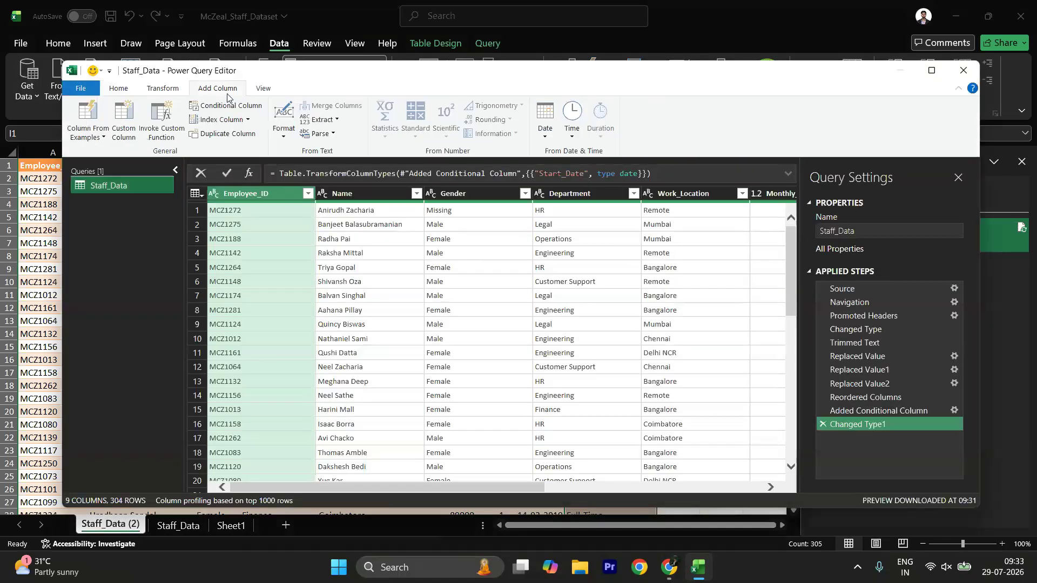
{"action": "left_click", "coordinate": [211, 106]}
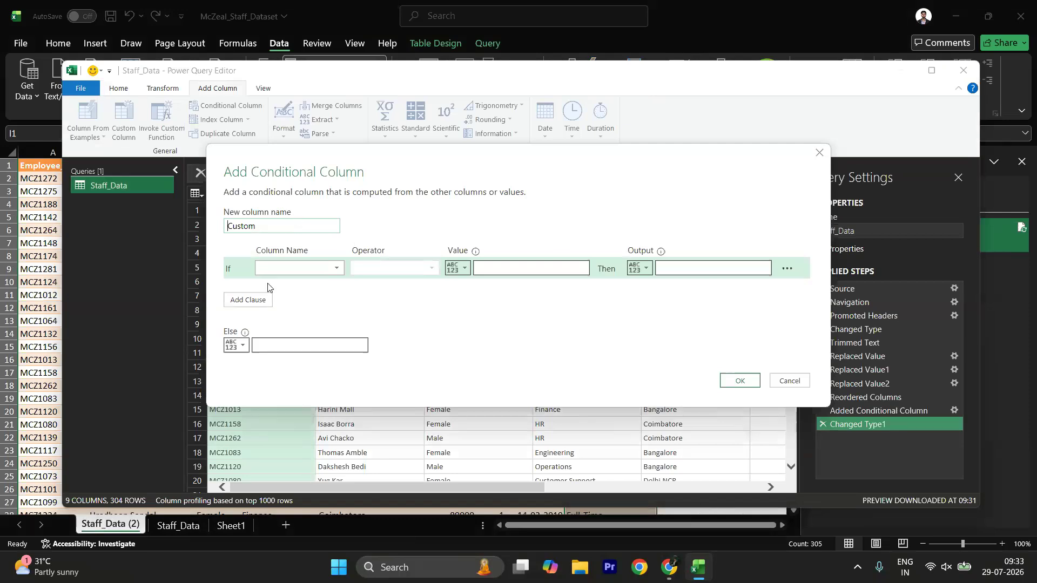
{"action": "double_click", "coordinate": [269, 231]}
{"action": "type", "text": "Sal"}
{"action": "key", "text": "BackSpace"}
{"action": "type", "text": "lary Buckets"}
- Define the first rule as Monthly_Salary is less than 50000 with output "under 50k", and add a second clause
{"action": "left_click", "coordinate": [290, 269]}
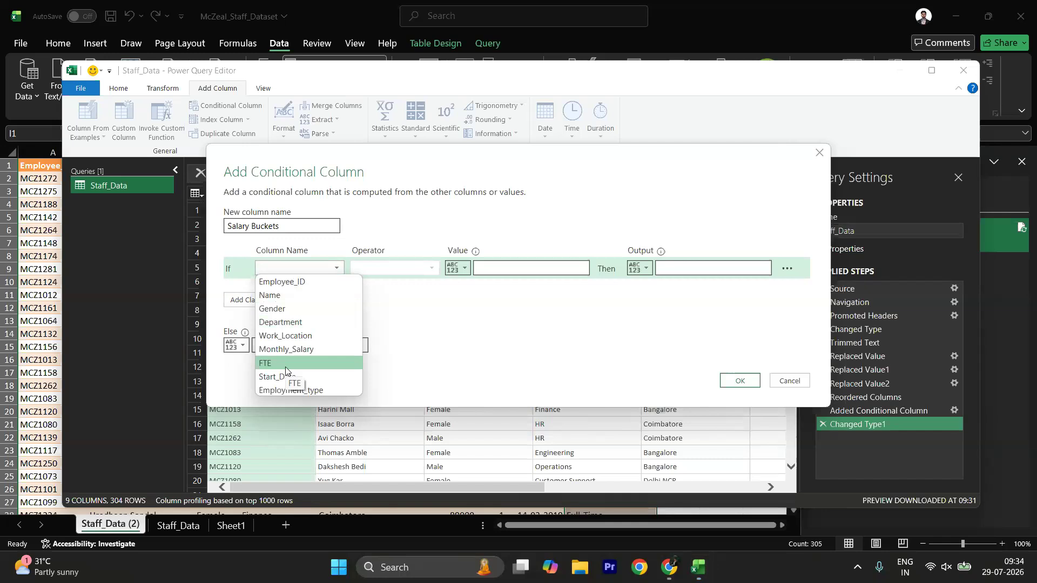
{"action": "left_click", "coordinate": [306, 348]}
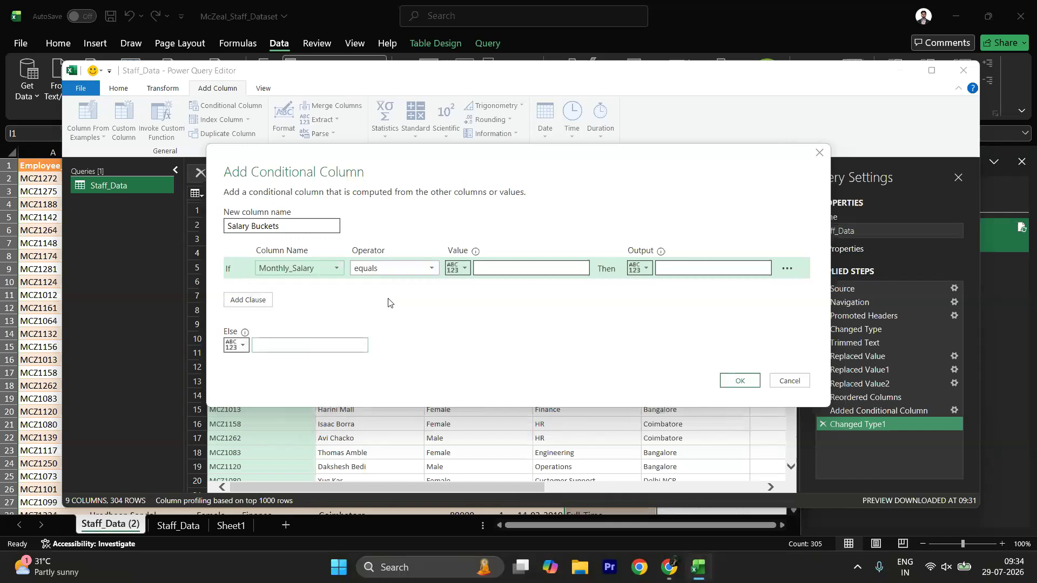
{"action": "left_click", "coordinate": [409, 270]}
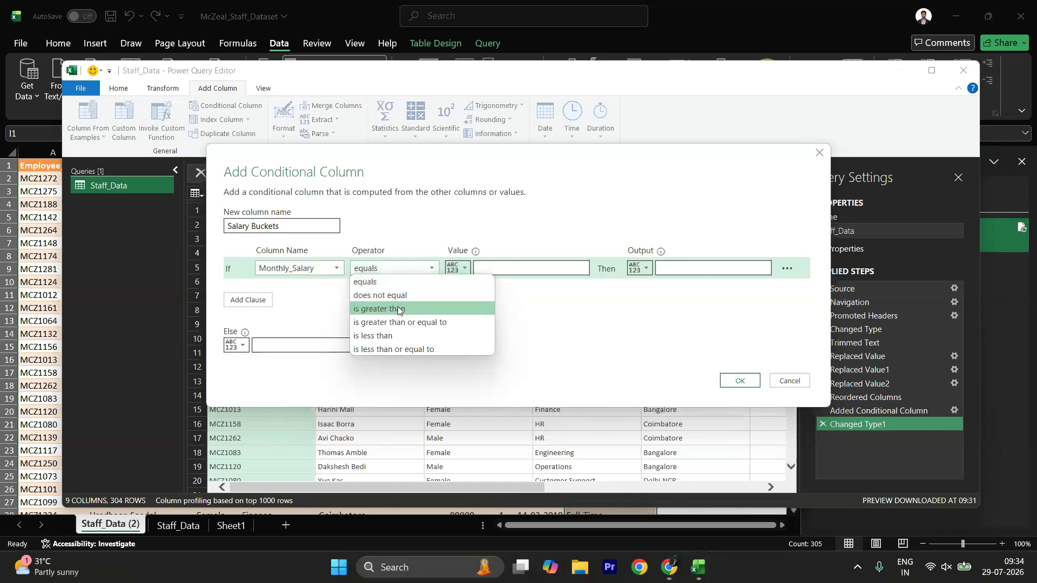
{"action": "left_click", "coordinate": [384, 337]}
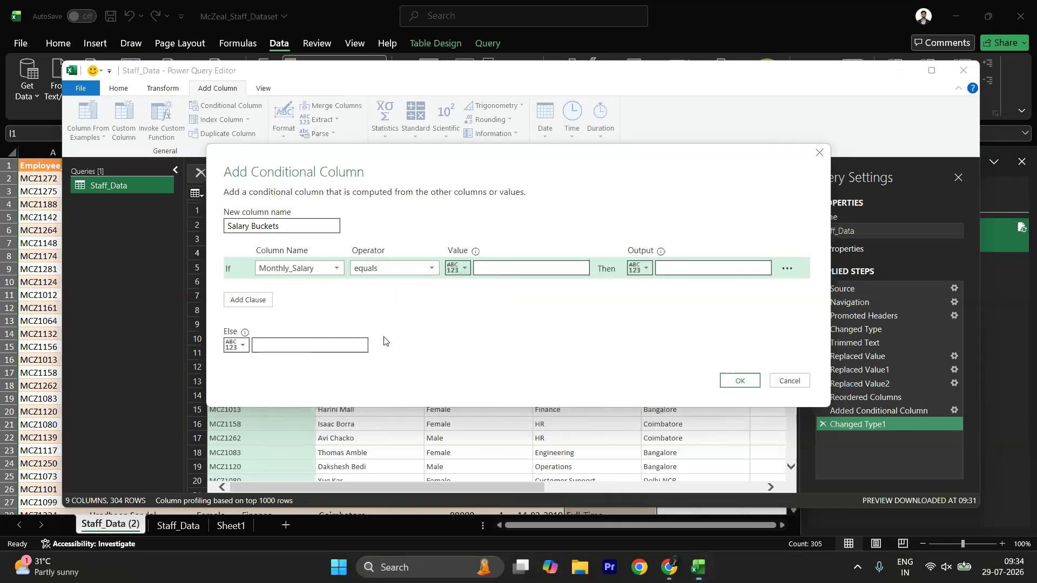
{"action": "left_click", "coordinate": [498, 267]}
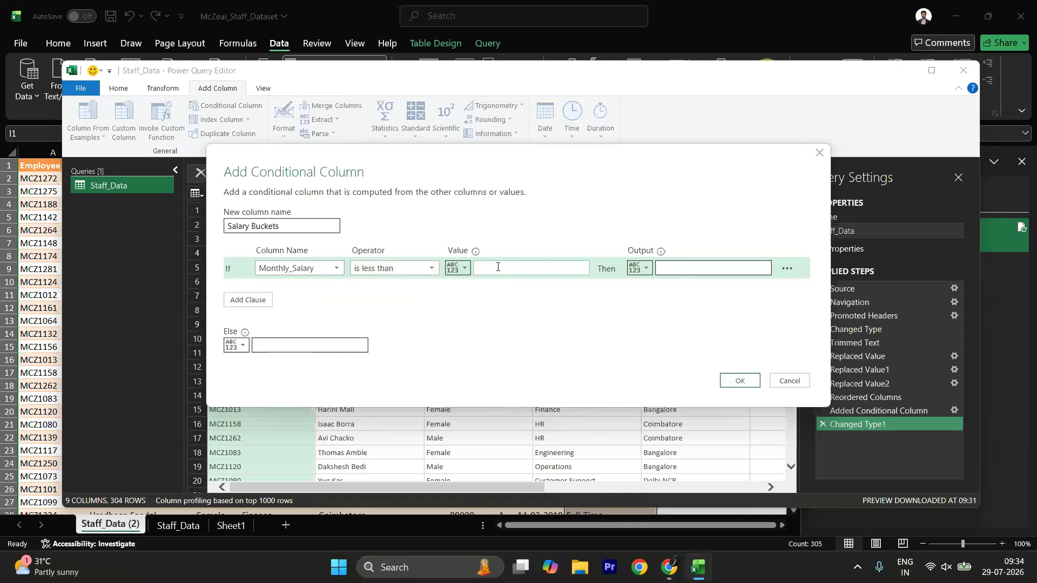
{"action": "type", "text": "50000"}
{"action": "left_click", "coordinate": [699, 265]}
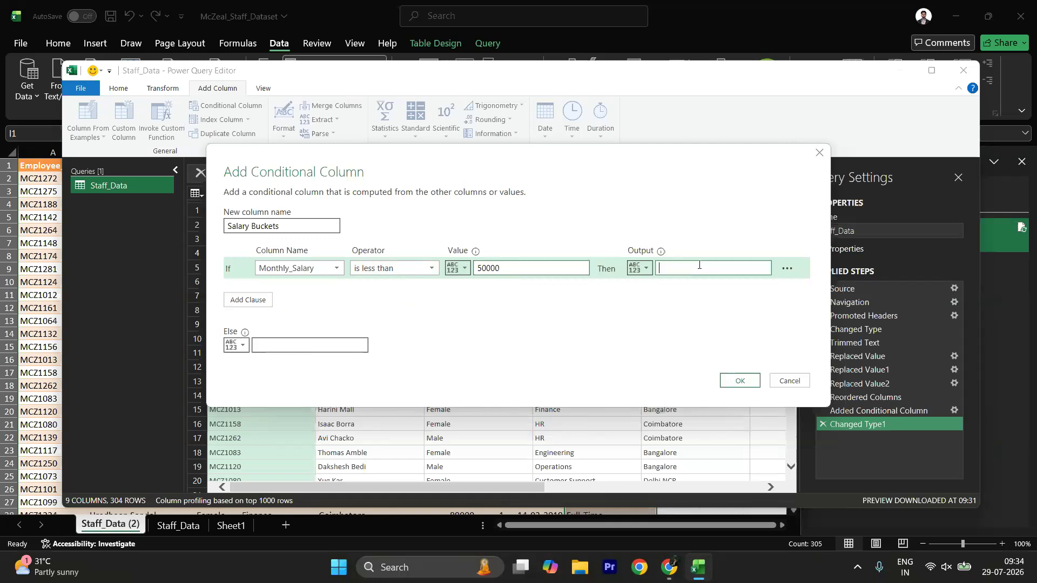
{"action": "type", "text": "unde"}
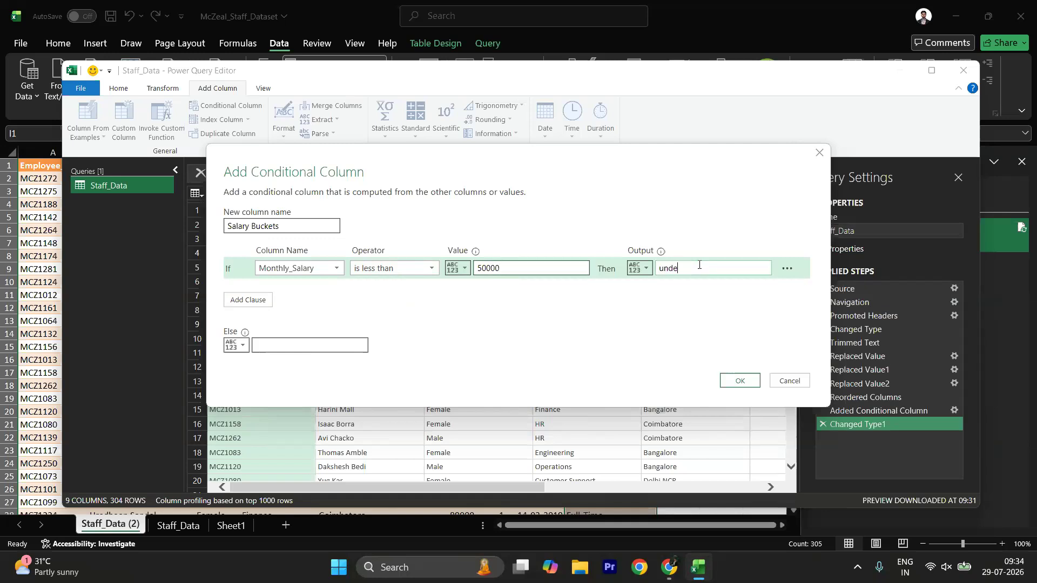
{"action": "type", "text": "r 50k"}
{"action": "left_click", "coordinate": [260, 300]}
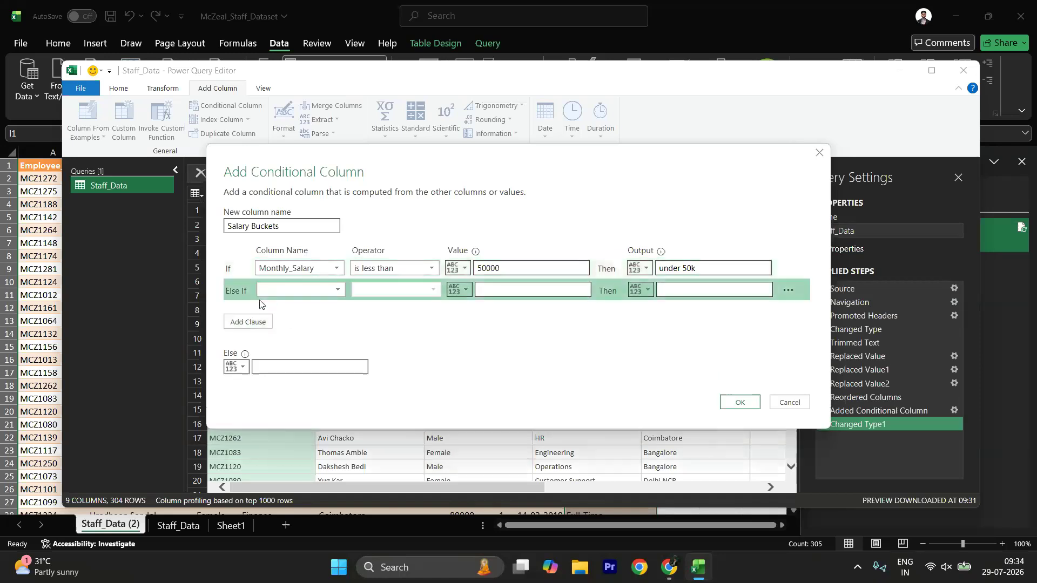
- Define the second clause's condition as Monthly_Salary is less than 100000
{"action": "left_click", "coordinate": [295, 289]}
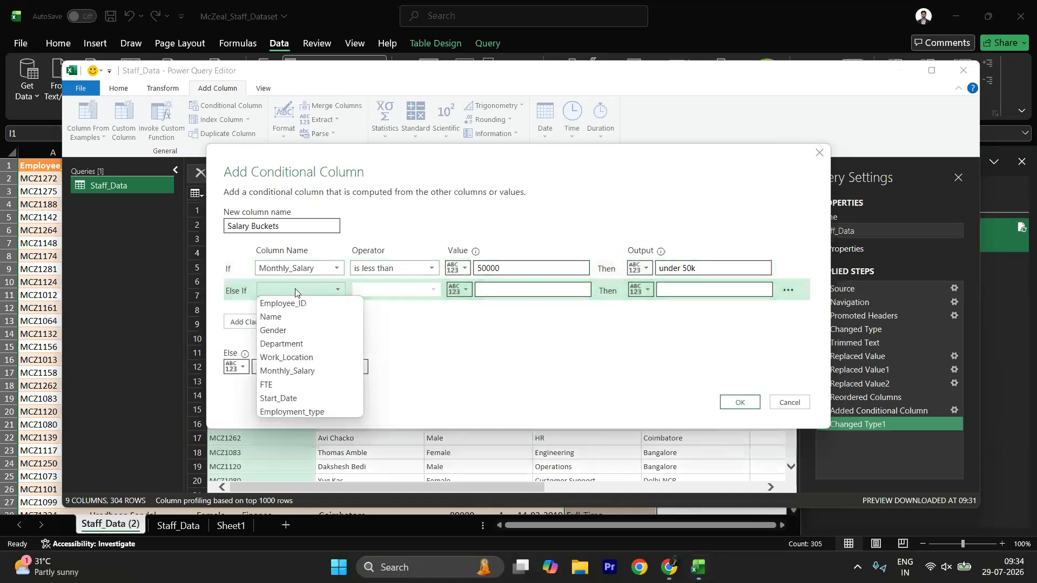
{"action": "left_click", "coordinate": [290, 371]}
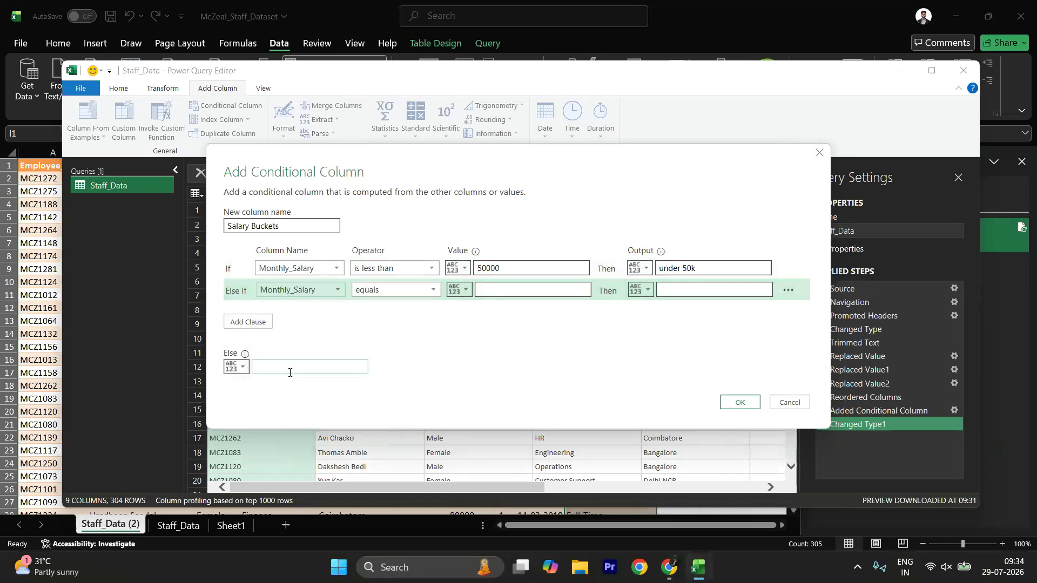
{"action": "left_click", "coordinate": [374, 290]}
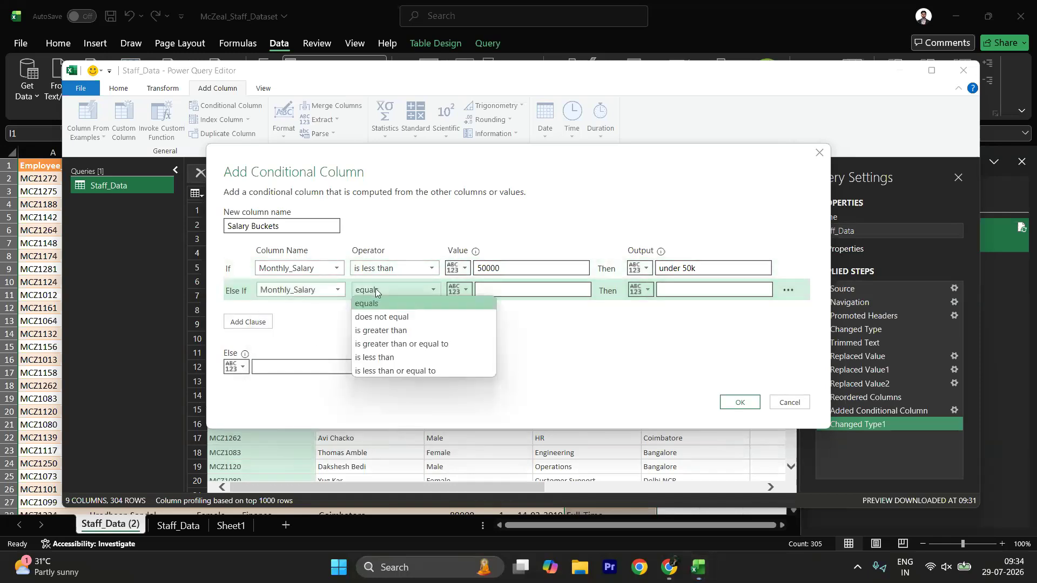
{"action": "left_click", "coordinate": [384, 360]}
{"action": "left_click", "coordinate": [512, 292]}
{"action": "type", "text": "100000"}
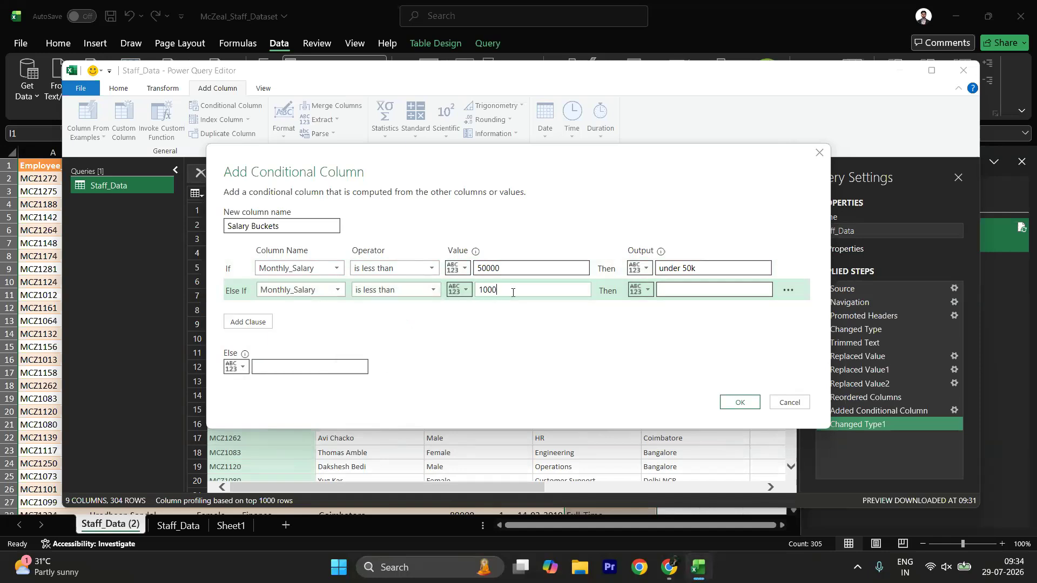
{"action": "left_click", "coordinate": [677, 286]}
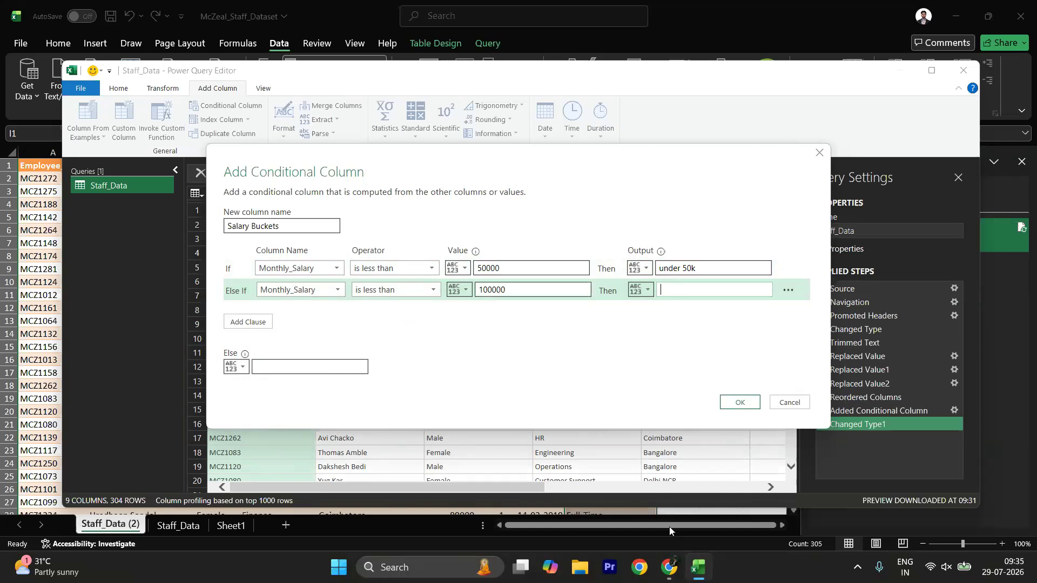
- Switch to the live class in Chrome, check its participants list, and return to the Power Query Editor
{"action": "mouse_move", "coordinate": [670, 564]}
{"action": "left_click", "coordinate": [637, 528]}
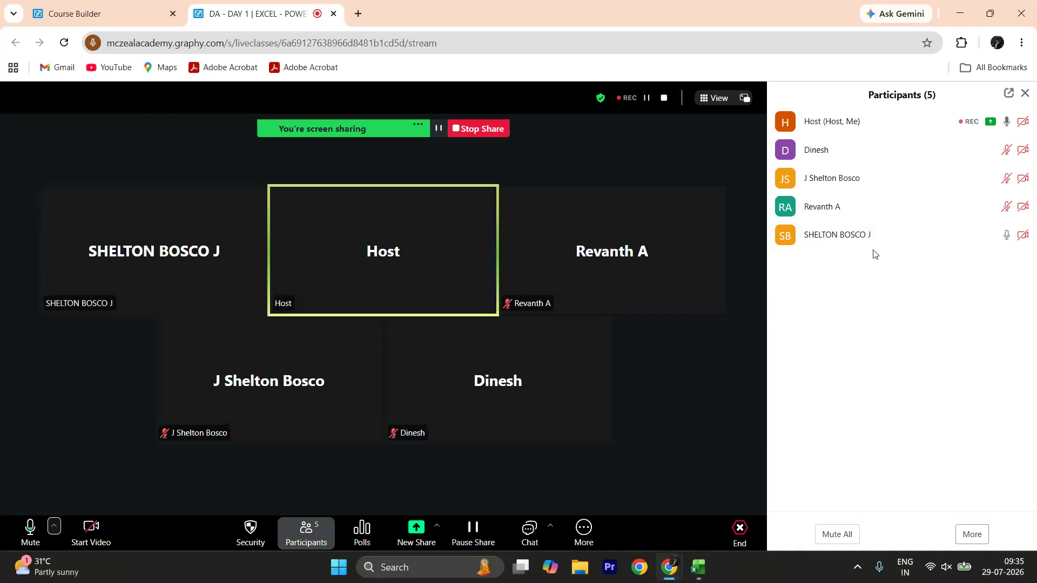
{"action": "left_click", "coordinate": [971, 236]}
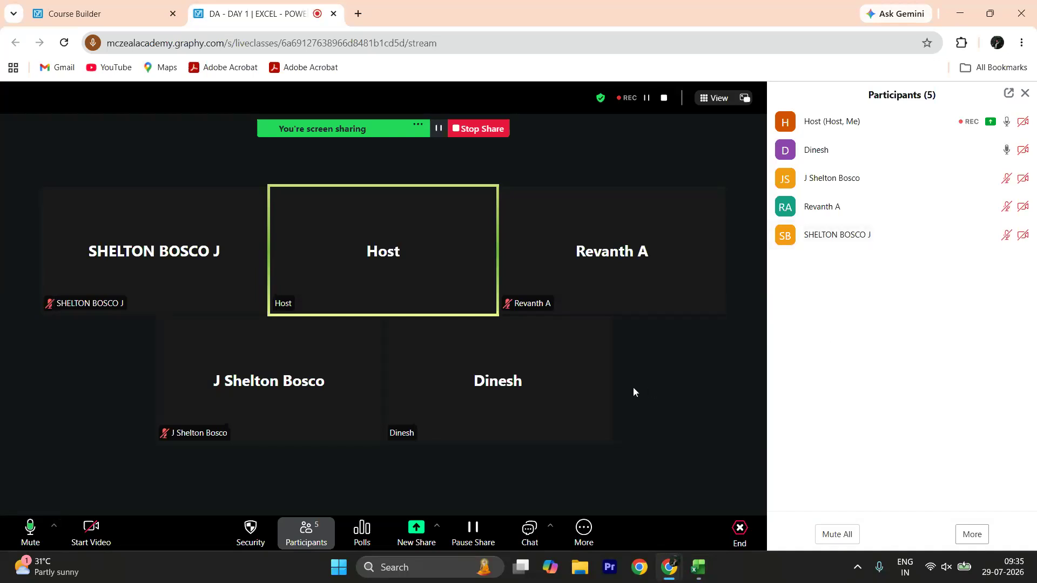
{"action": "mouse_move", "coordinate": [548, 408]}
{"action": "mouse_move", "coordinate": [697, 567]}
{"action": "left_click", "coordinate": [641, 518]}
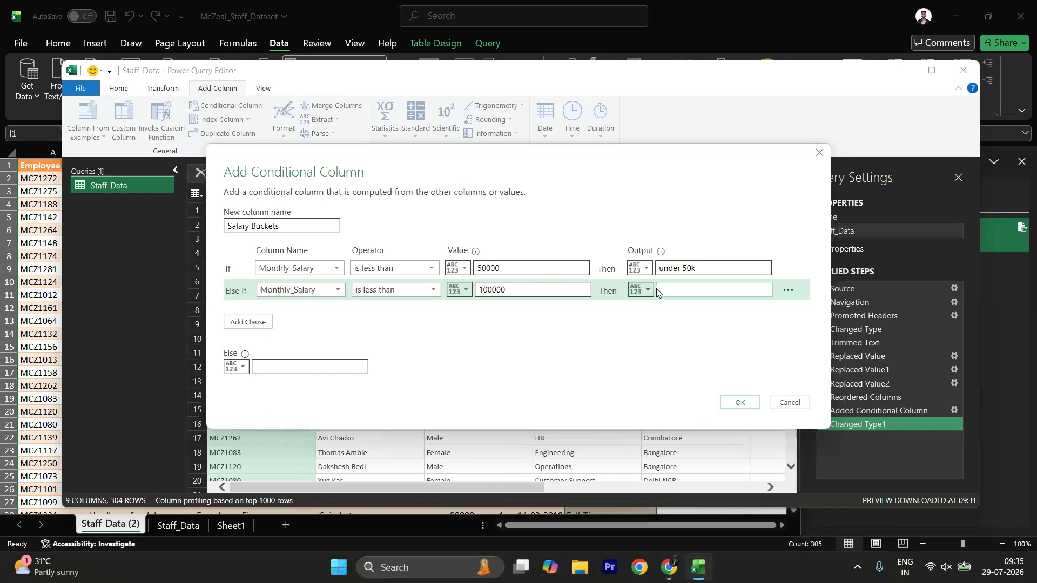
- Complete the Salary Buckets column with output "50k to 100k" for the second clause and "above 100k" as the Else value
{"action": "left_click", "coordinate": [680, 291]}
{"action": "type", "text": "50k to 100k"}
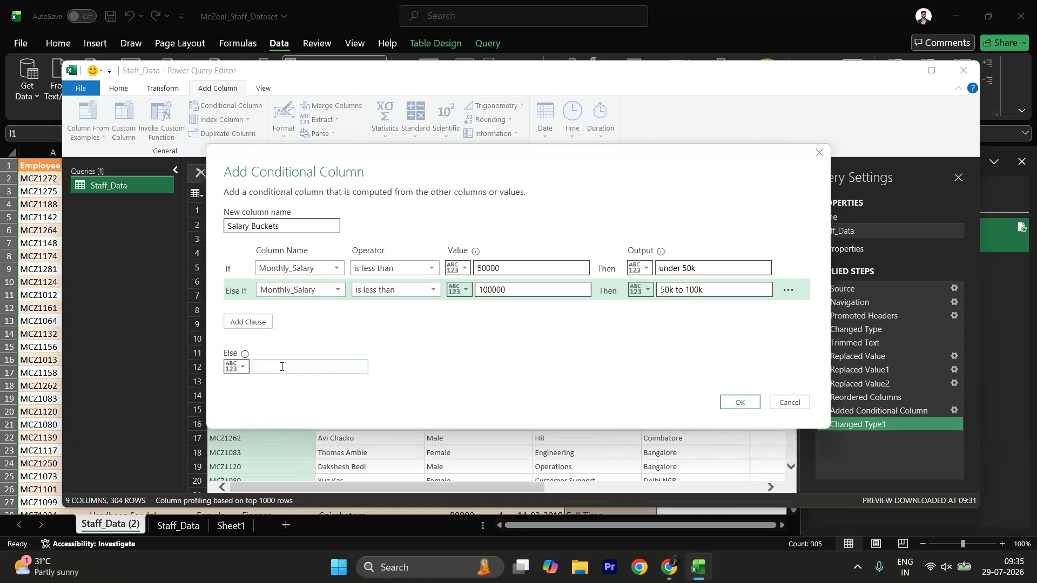
{"action": "type", "text": "bove "}
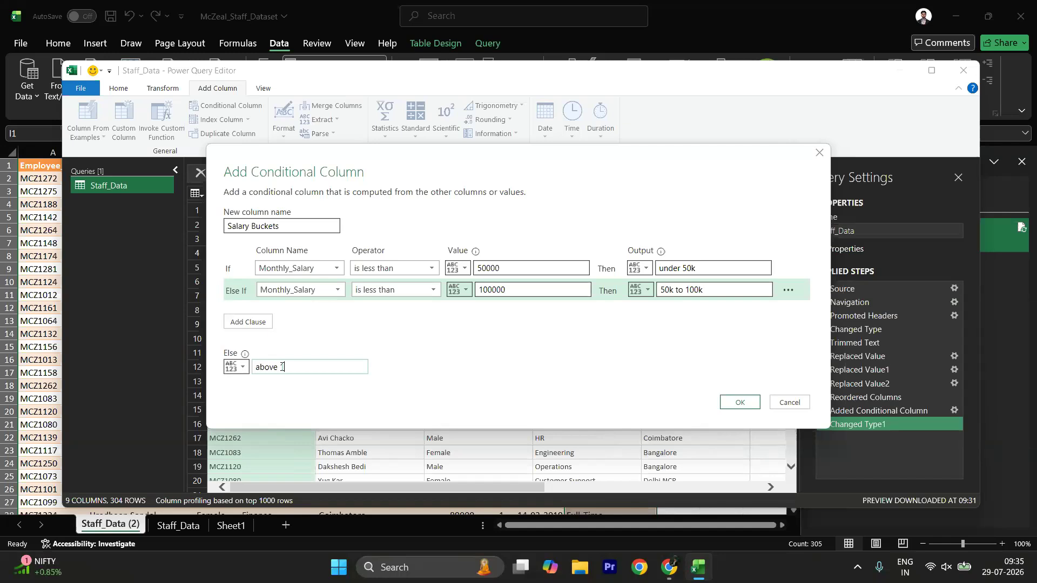
{"action": "type", "text": "100k"}
{"action": "left_click", "coordinate": [746, 401]}
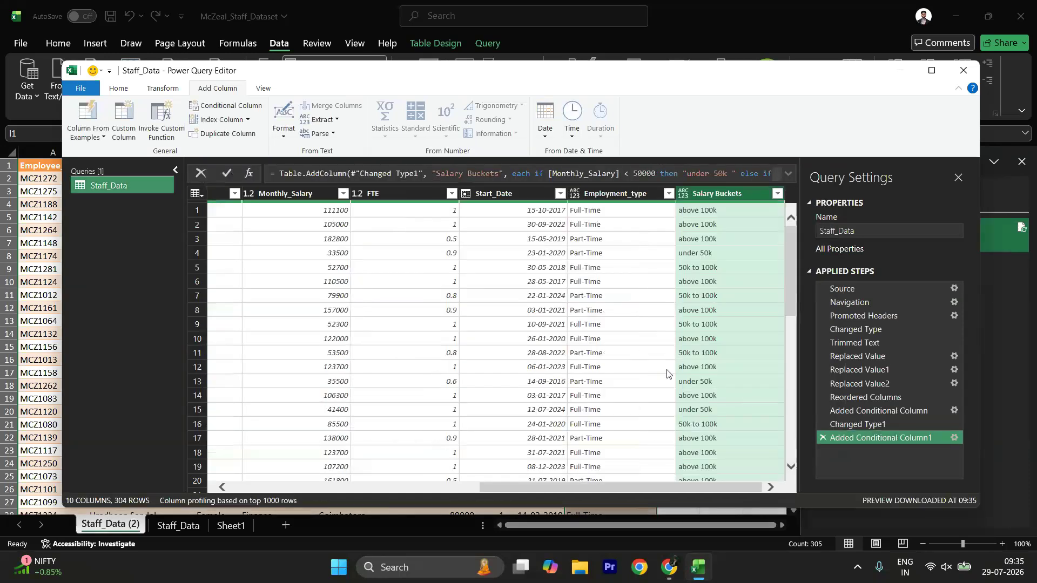
- Compare several Salary Buckets entries with the Monthly_Salary values in the same rows
{"action": "left_click", "coordinate": [688, 222]}
{"action": "left_click", "coordinate": [699, 242]}
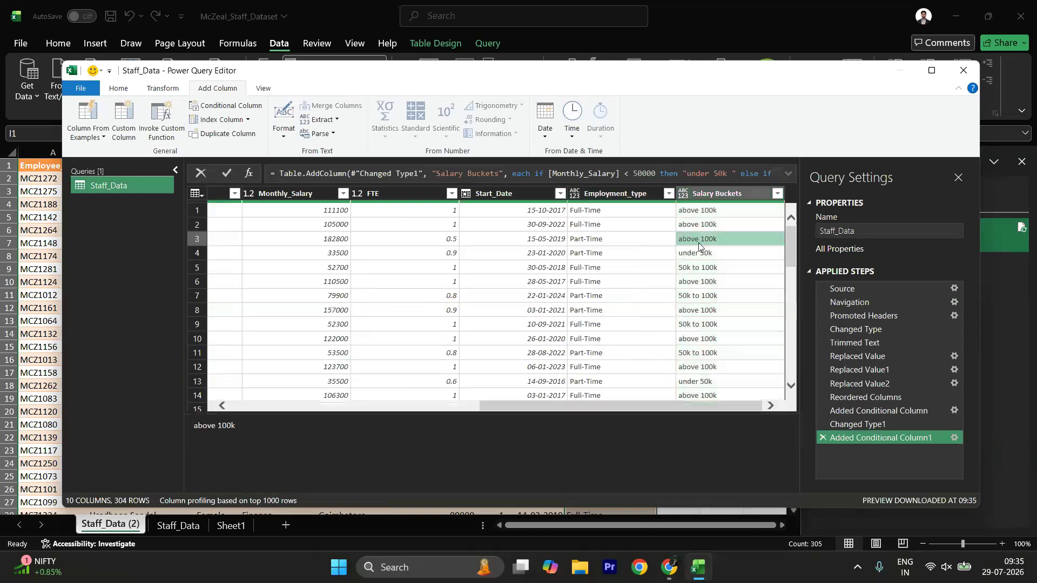
{"action": "scroll", "coordinate": [686, 250], "scroll_direction": "left", "scroll_amount": 3}
{"action": "scroll", "coordinate": [697, 246], "scroll_direction": "right", "scroll_amount": 3}
{"action": "left_click", "coordinate": [325, 243]}
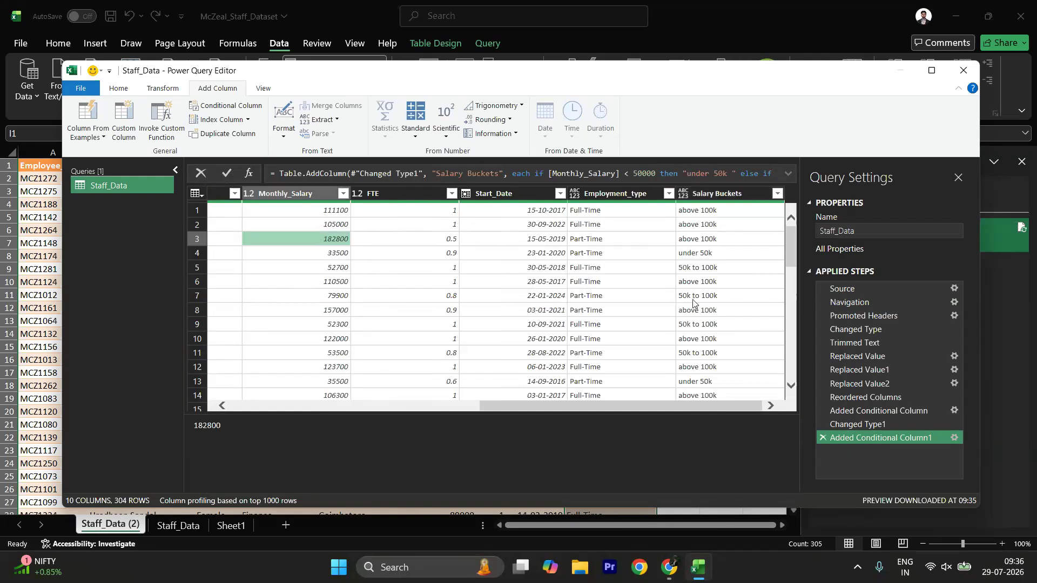
{"action": "left_click", "coordinate": [698, 271]}
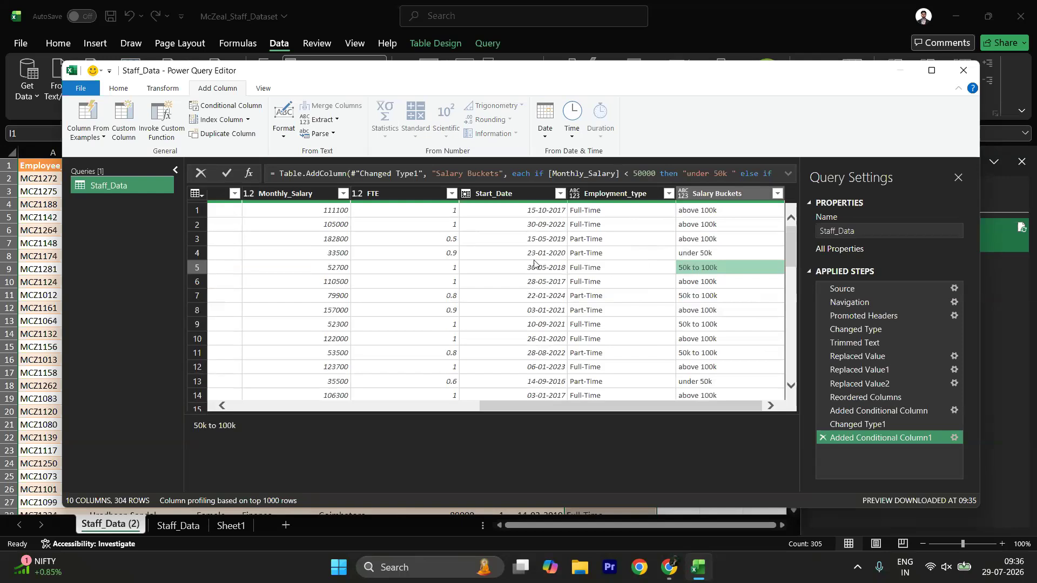
- Split the Name column by delimiter into columns, using Space at the left-most delimiter
{"action": "scroll", "coordinate": [427, 287], "scroll_direction": "left", "scroll_amount": 5}
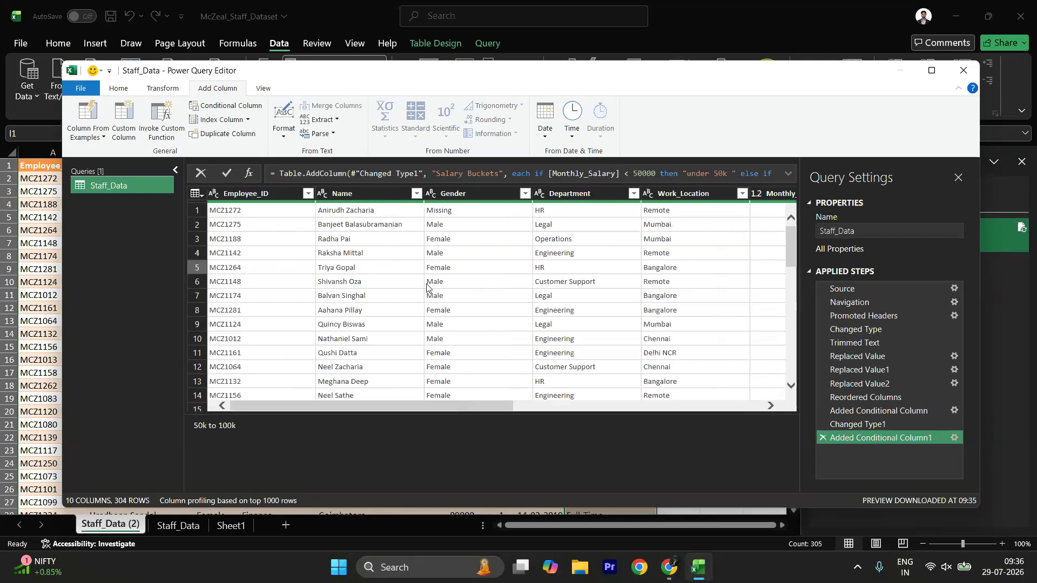
{"action": "left_click", "coordinate": [360, 196]}
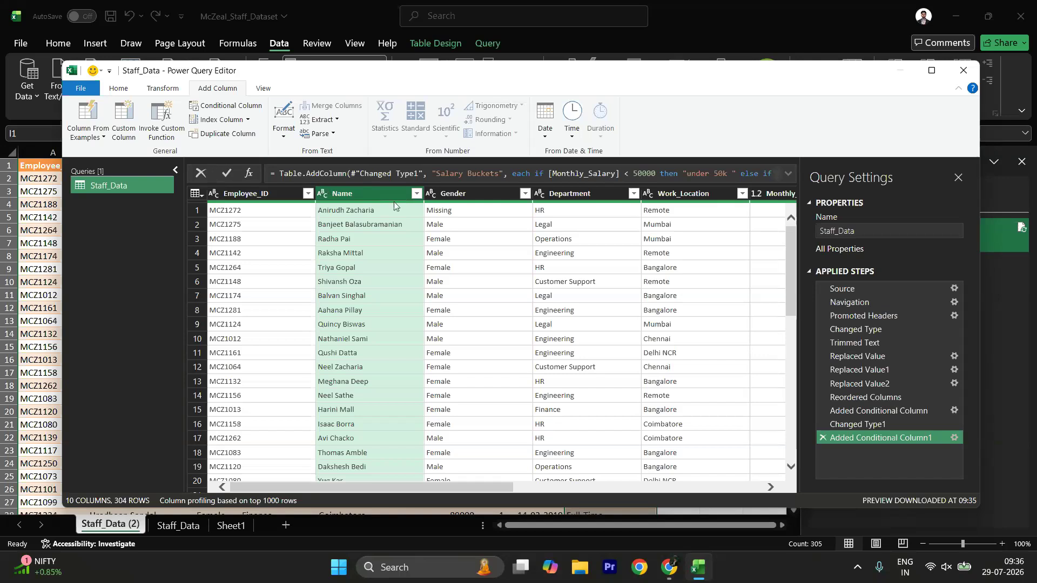
{"action": "right_click", "coordinate": [378, 206]}
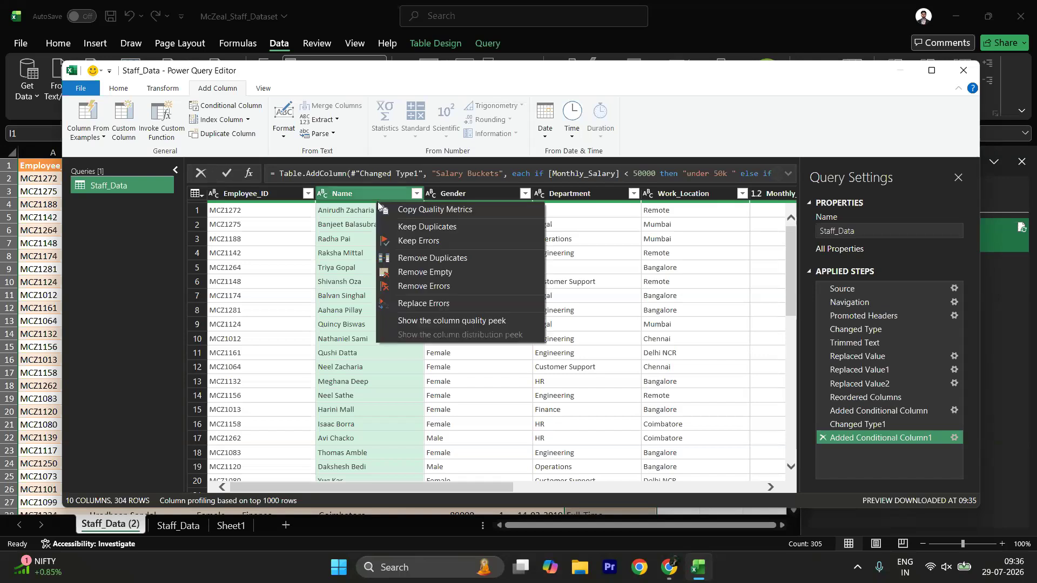
{"action": "left_click", "coordinate": [364, 197]}
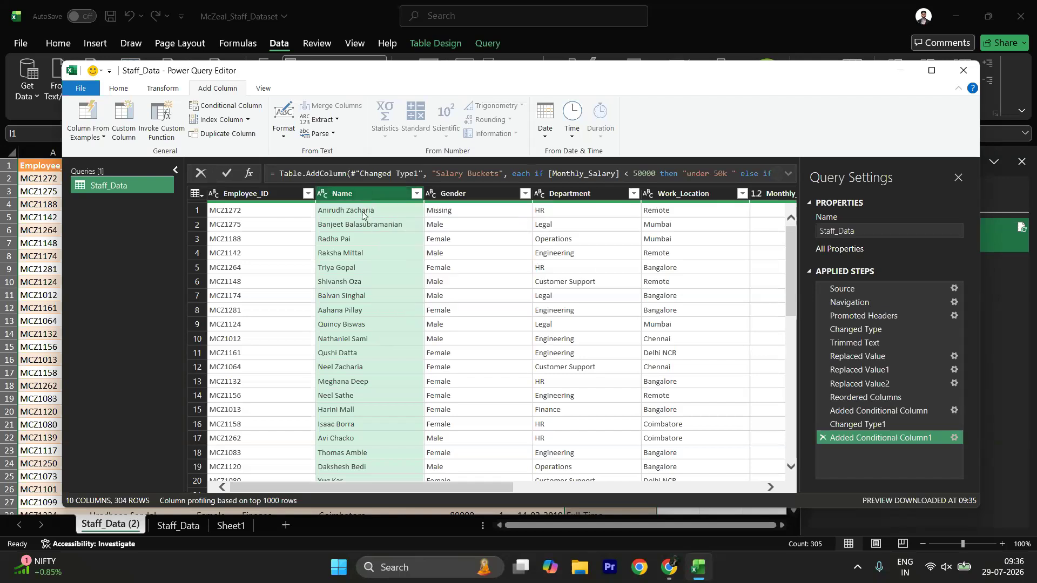
{"action": "right_click", "coordinate": [362, 215]}
{"action": "left_click", "coordinate": [356, 198]}
{"action": "right_click", "coordinate": [356, 197]}
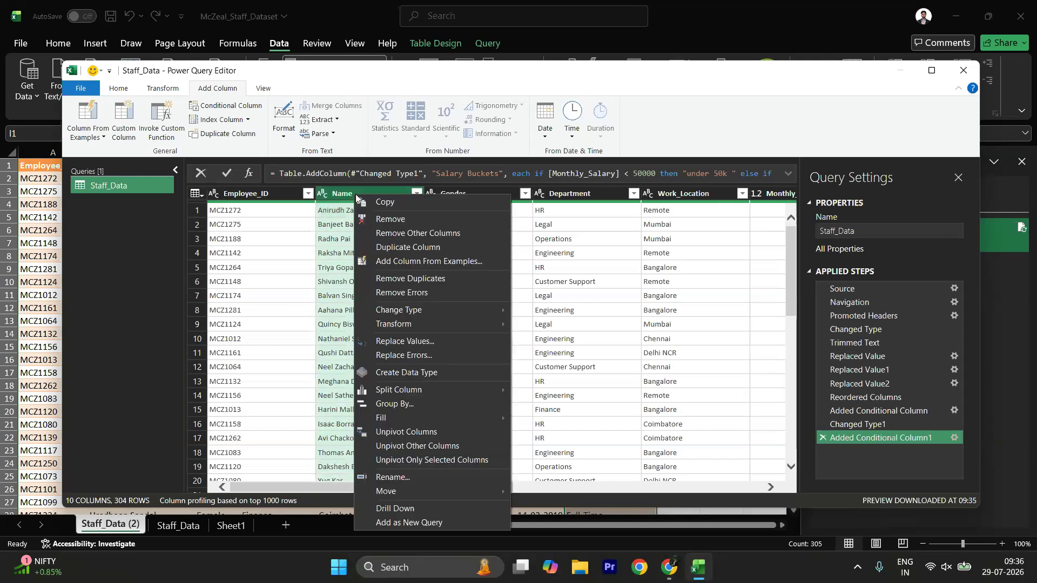
{"action": "mouse_move", "coordinate": [439, 392]}
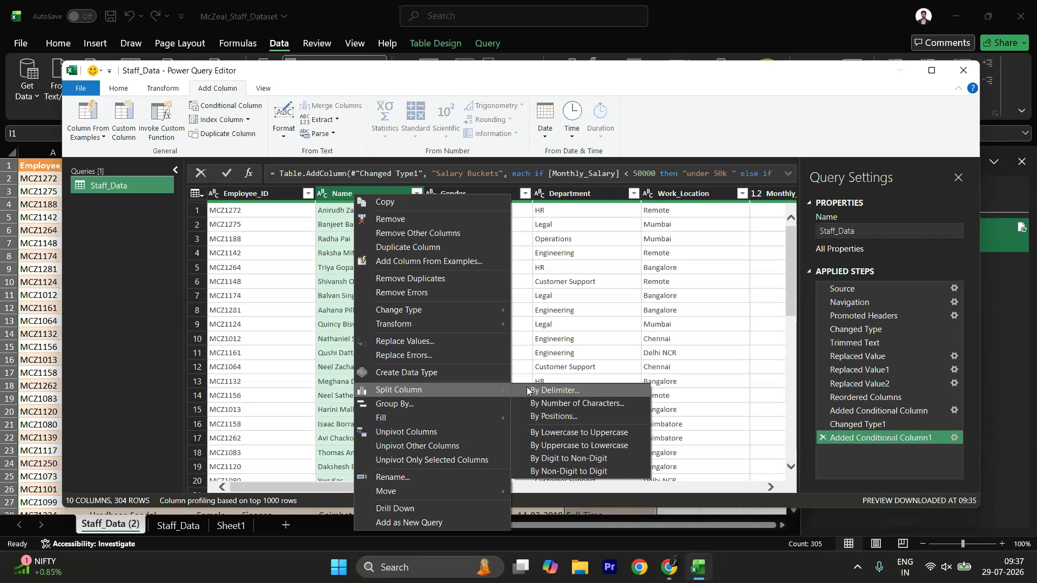
{"action": "left_click", "coordinate": [536, 390]}
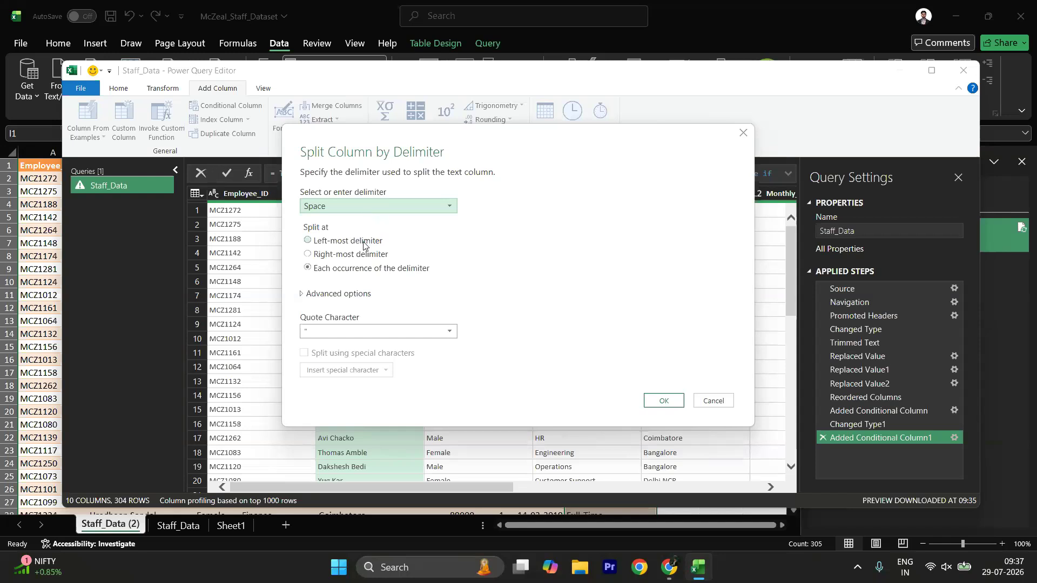
{"action": "left_click", "coordinate": [303, 296]}
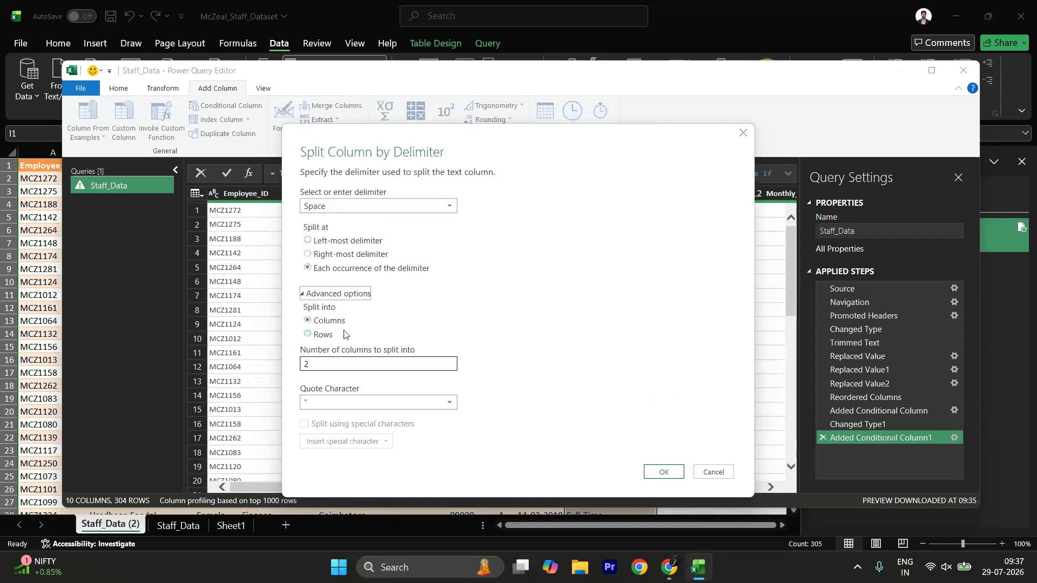
{"action": "left_click", "coordinate": [310, 243]}
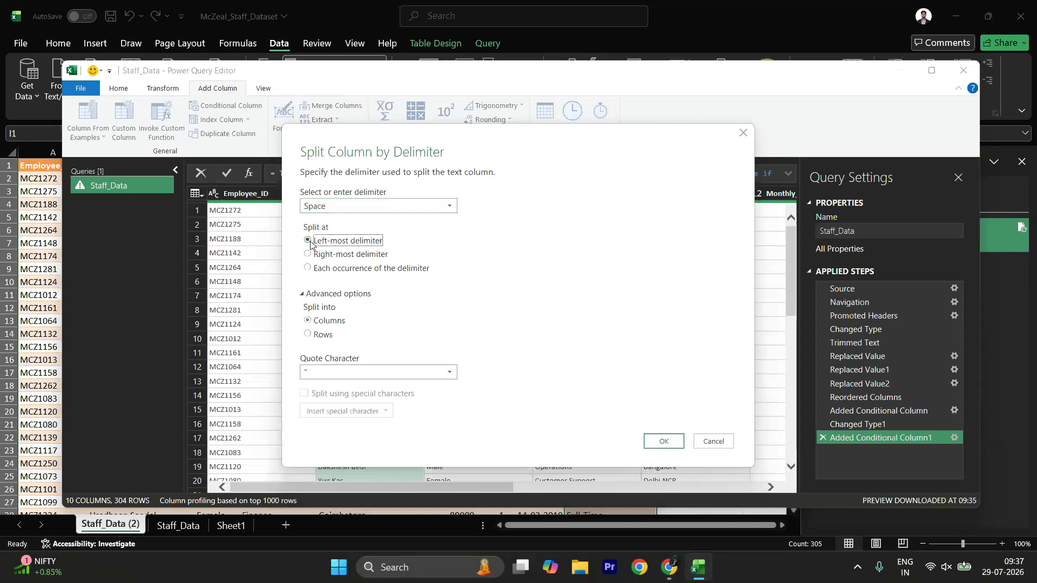
{"action": "left_click_drag", "start_coordinate": [295, 161], "coordinate": [547, 183]}
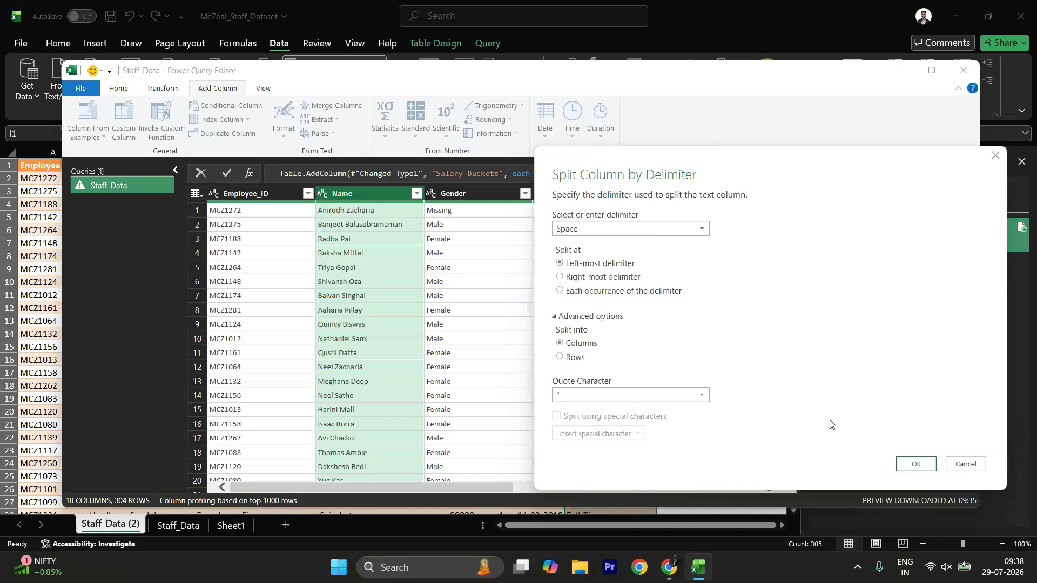
{"action": "left_click", "coordinate": [919, 462]}
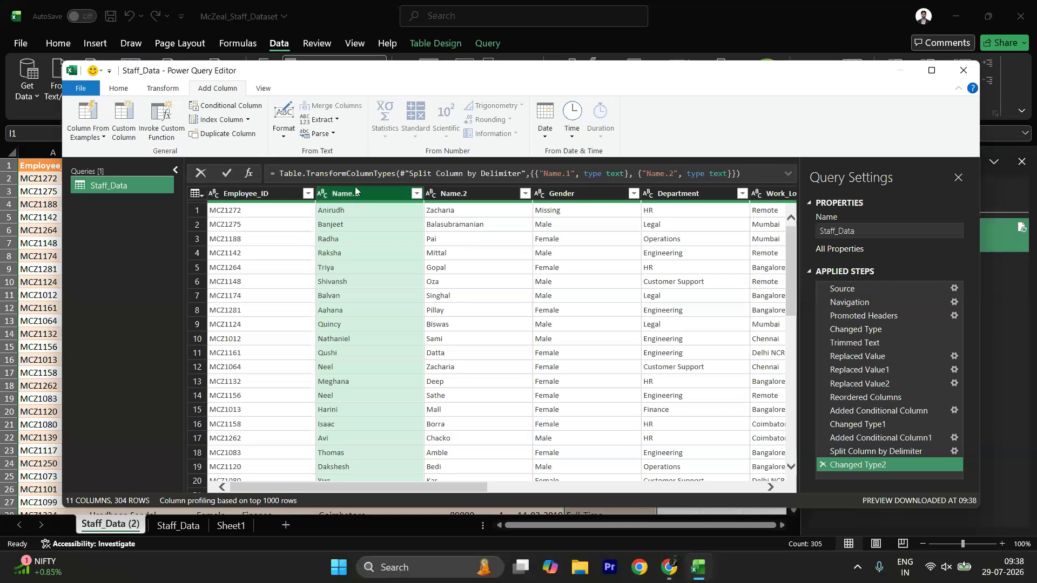
- Examine the split Name.1 and Name.2 columns down the rows, and review the remaining columns of the preview
{"action": "left_click", "coordinate": [378, 210]}
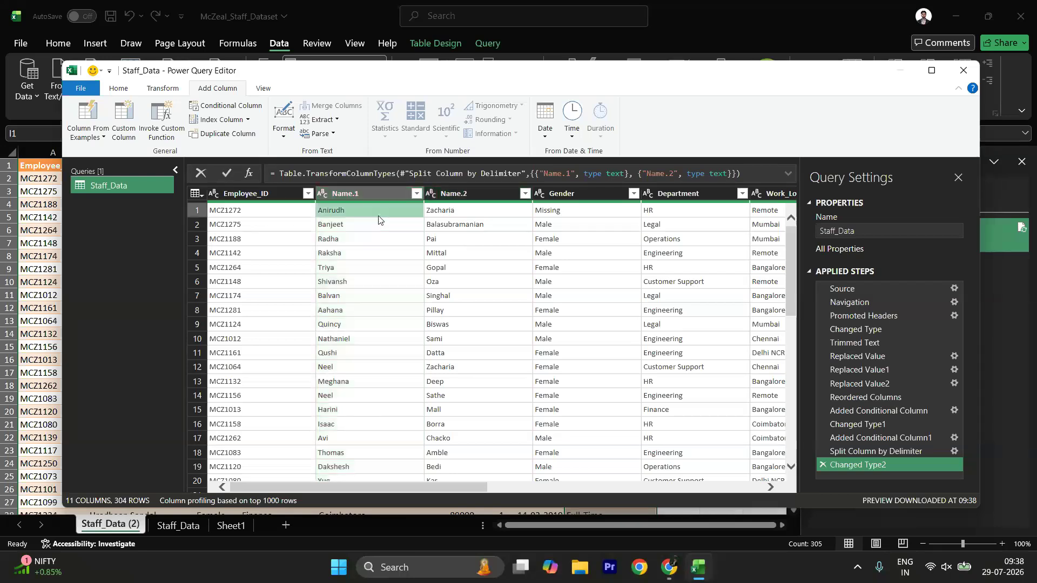
{"action": "left_click", "coordinate": [355, 226]}
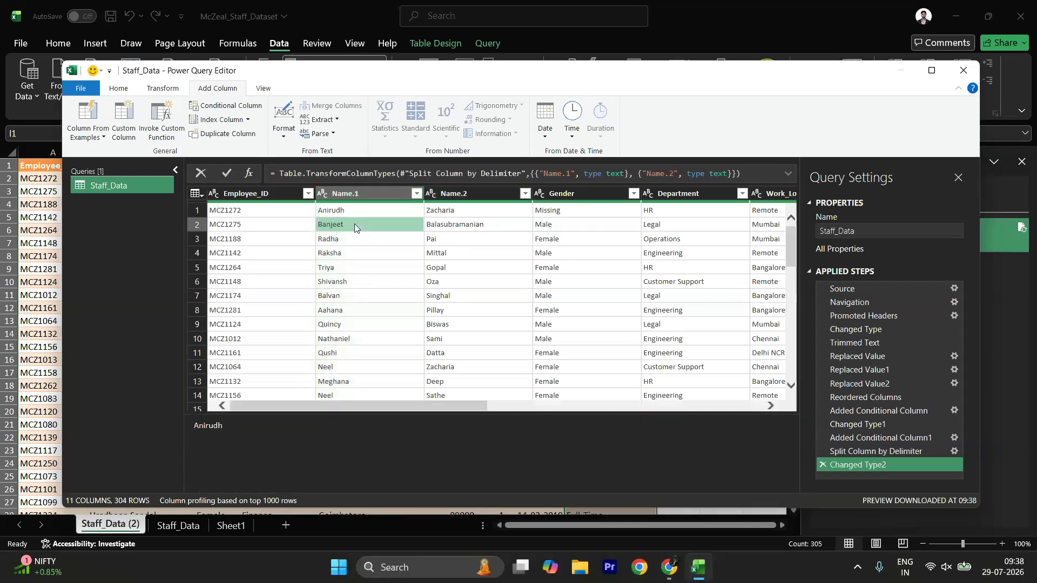
{"action": "left_click", "coordinate": [459, 229]}
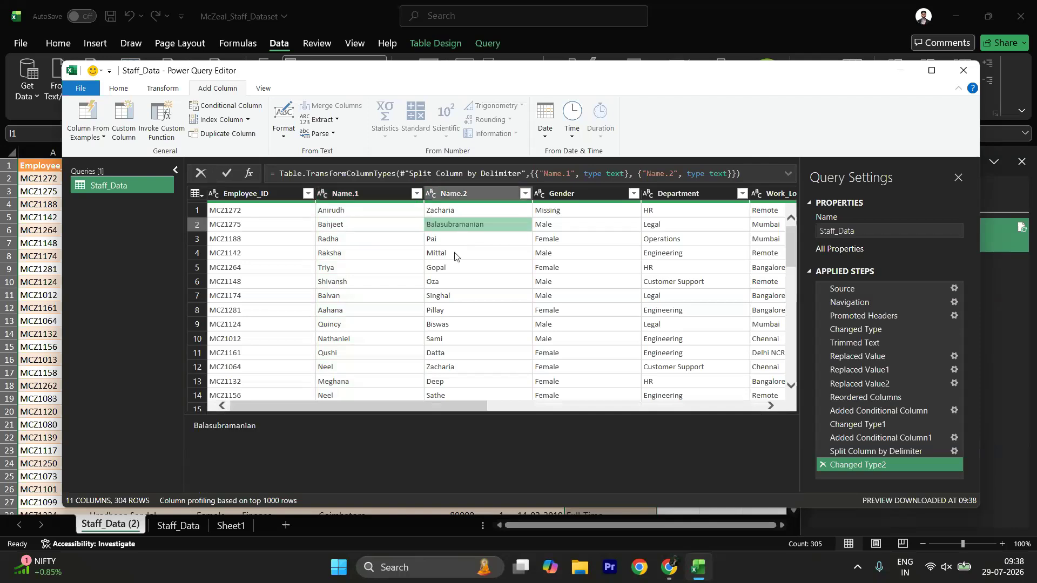
{"action": "scroll", "coordinate": [456, 286], "scroll_direction": "down", "scroll_amount": 4}
{"action": "scroll", "coordinate": [456, 324], "scroll_direction": "down", "scroll_amount": 17}
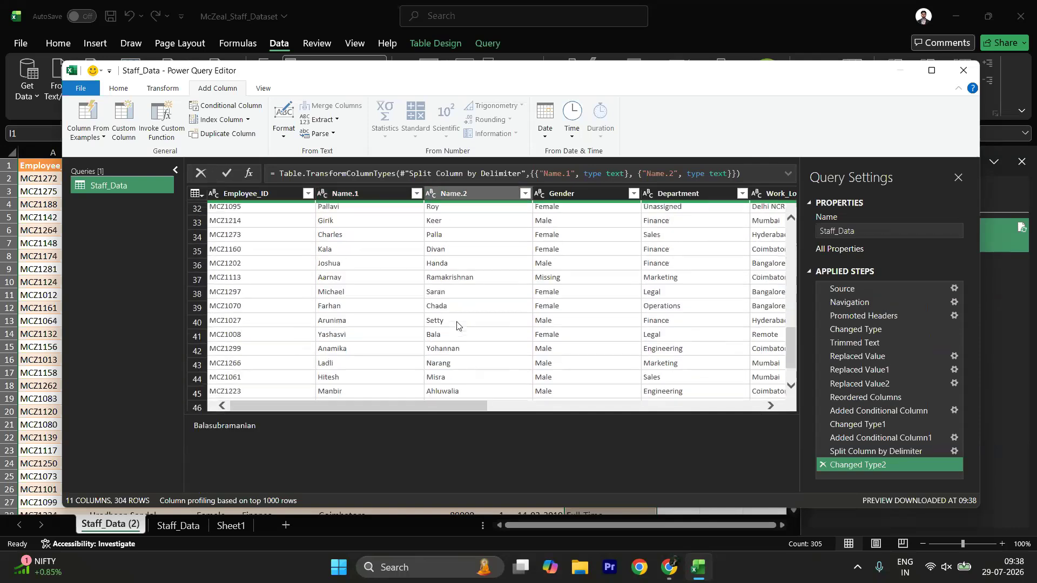
{"action": "scroll", "coordinate": [456, 324], "scroll_direction": "down", "scroll_amount": 9}
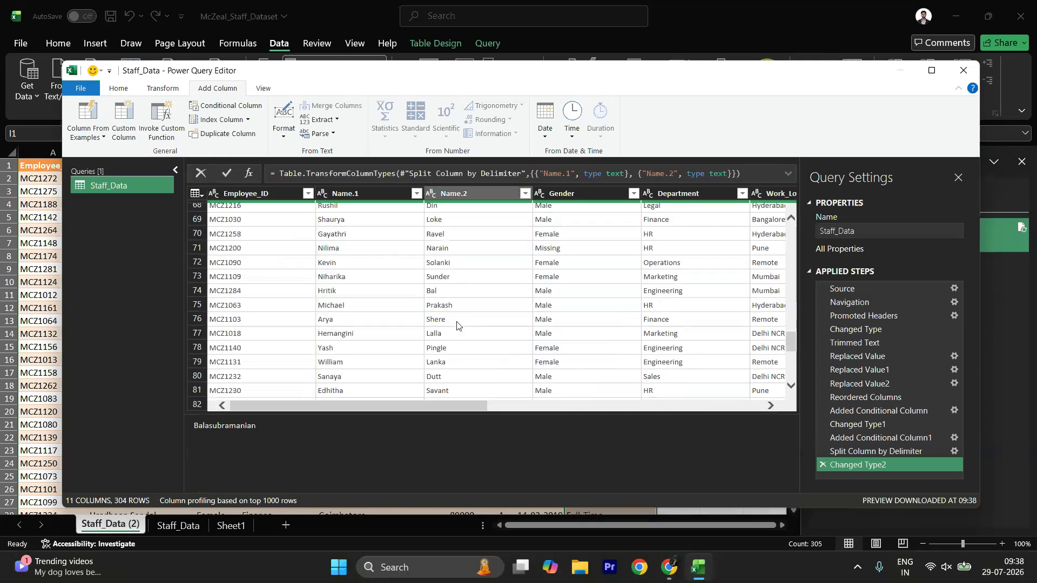
{"action": "scroll", "coordinate": [457, 324], "scroll_direction": "down", "scroll_amount": 15}
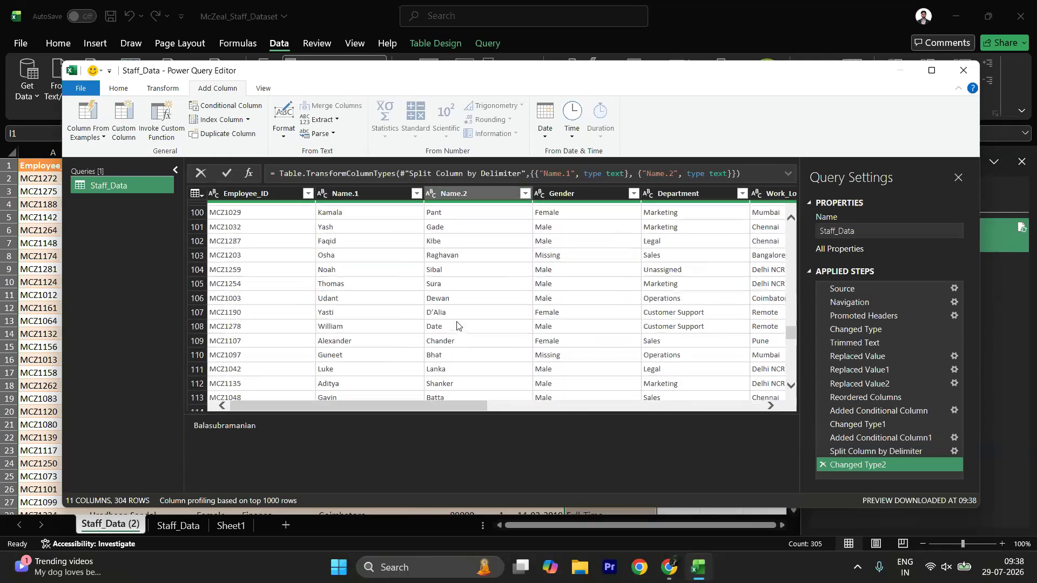
{"action": "scroll", "coordinate": [456, 324], "scroll_direction": "down", "scroll_amount": 1}
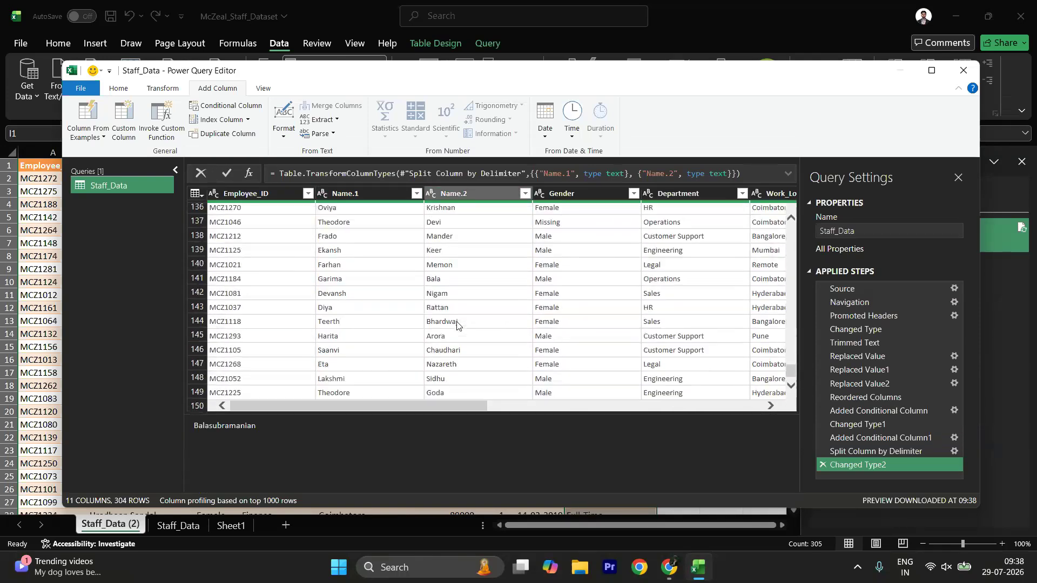
{"action": "scroll", "coordinate": [456, 325], "scroll_direction": "up", "scroll_amount": 20}
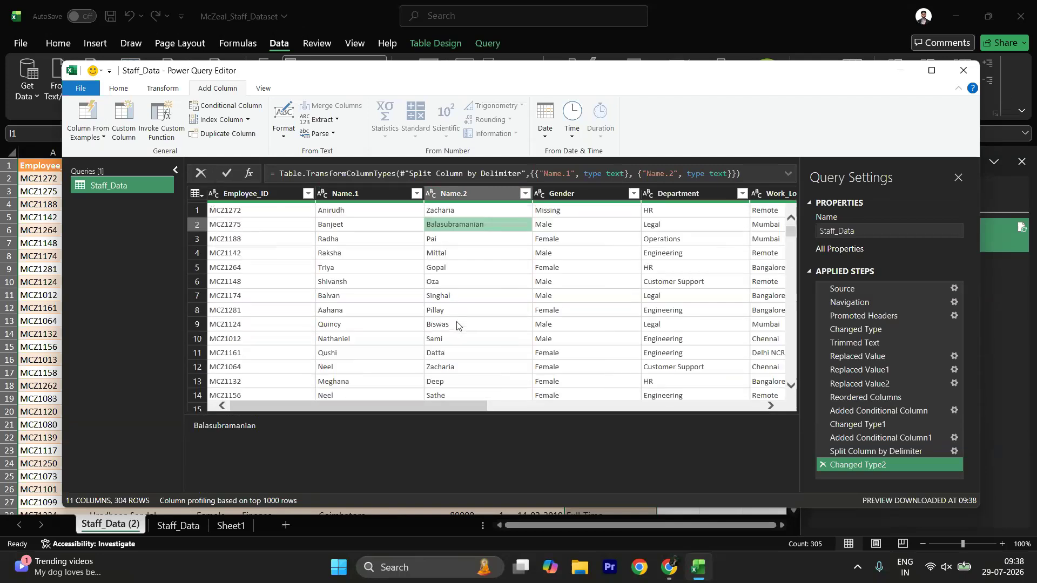
{"action": "left_click", "coordinate": [356, 210]}
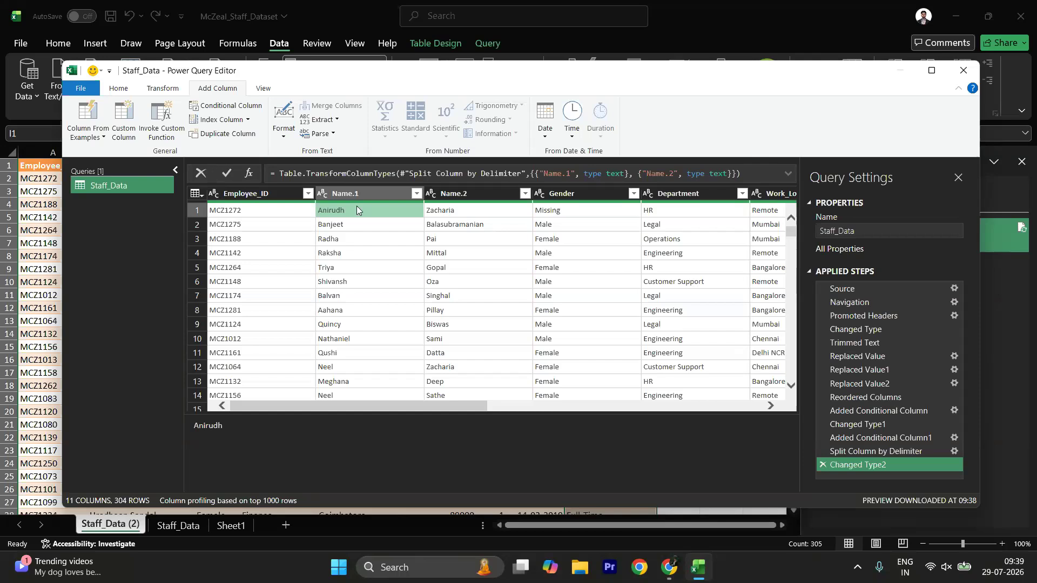
{"action": "scroll", "coordinate": [533, 296], "scroll_direction": "right", "scroll_amount": 6}
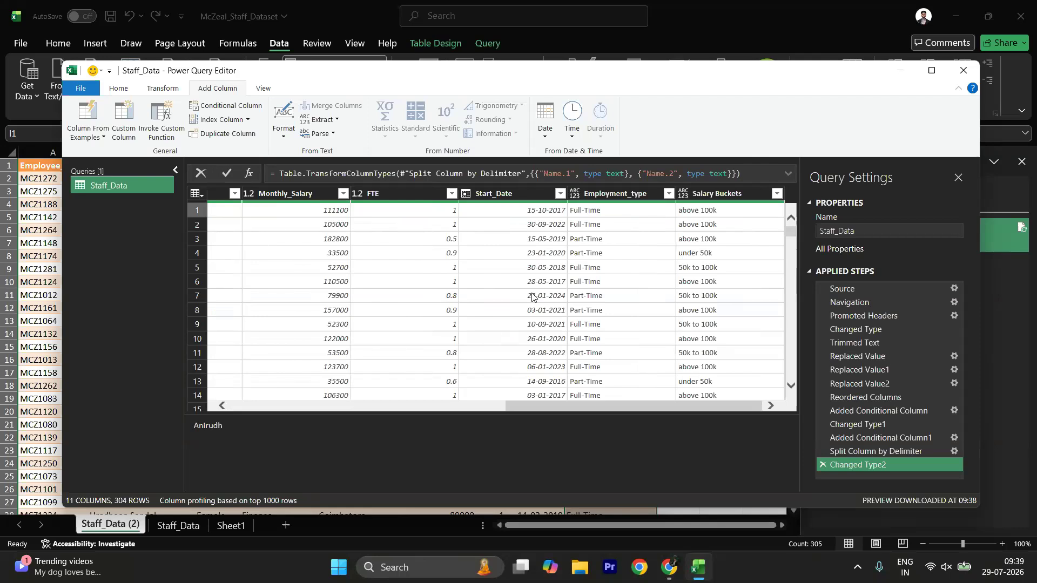
- Add an Age column calculated from the Start_Date column
{"action": "left_click", "coordinate": [550, 213]}
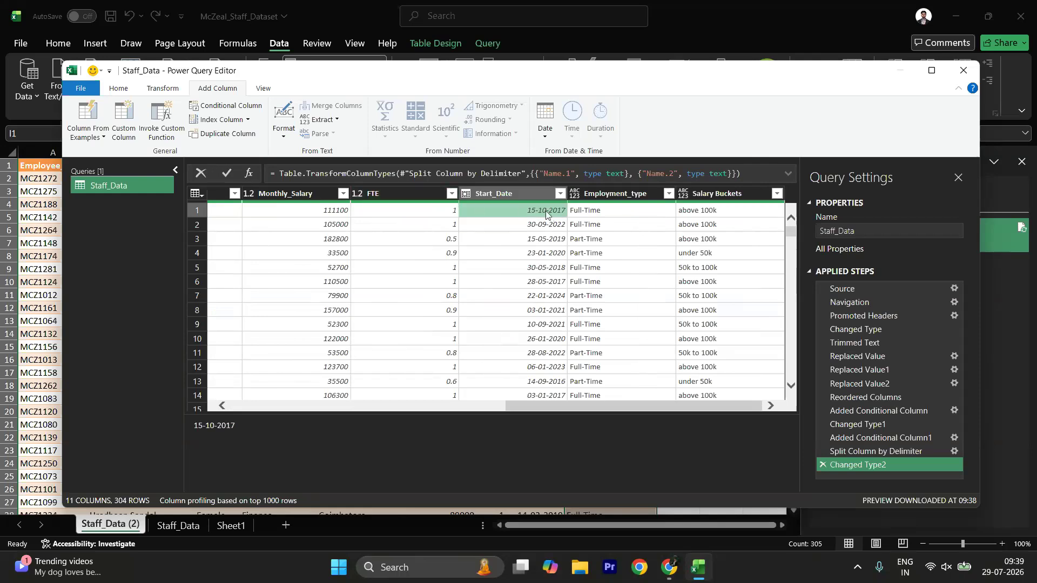
{"action": "key", "text": "ctrl+space"}
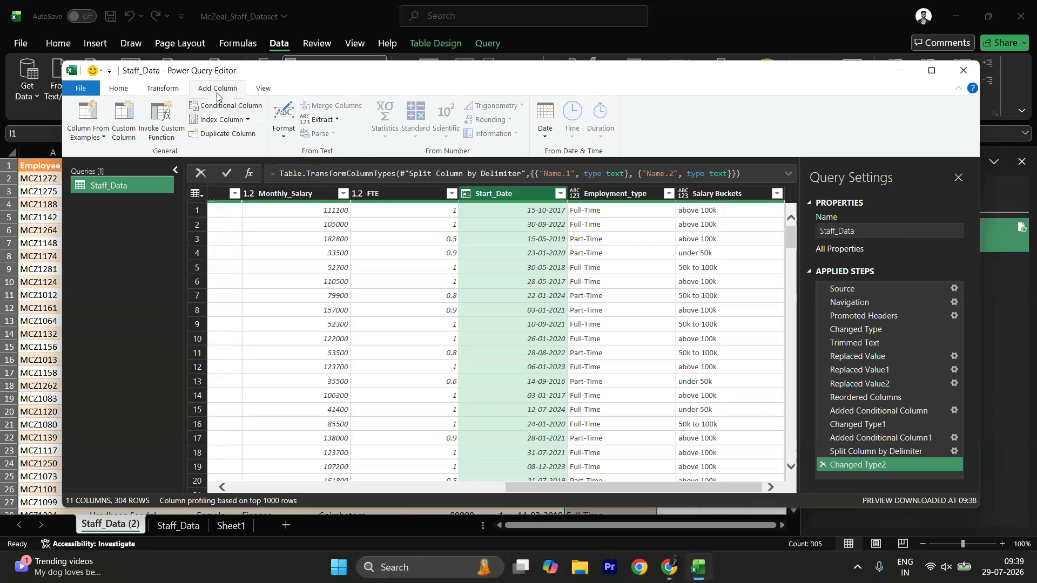
{"action": "left_click", "coordinate": [542, 139]}
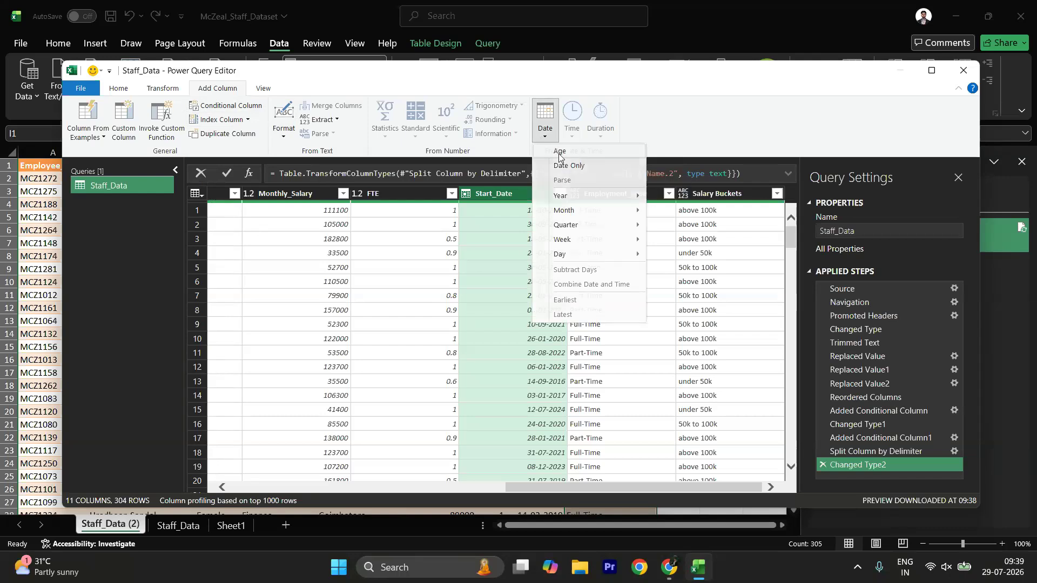
{"action": "left_click", "coordinate": [560, 152]}
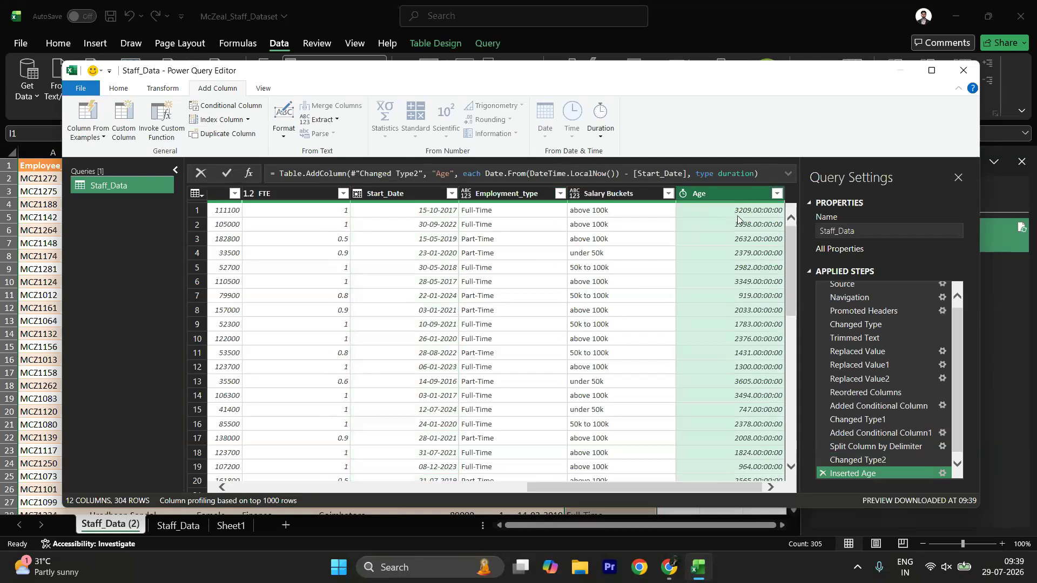
{"action": "left_click", "coordinate": [708, 233]}
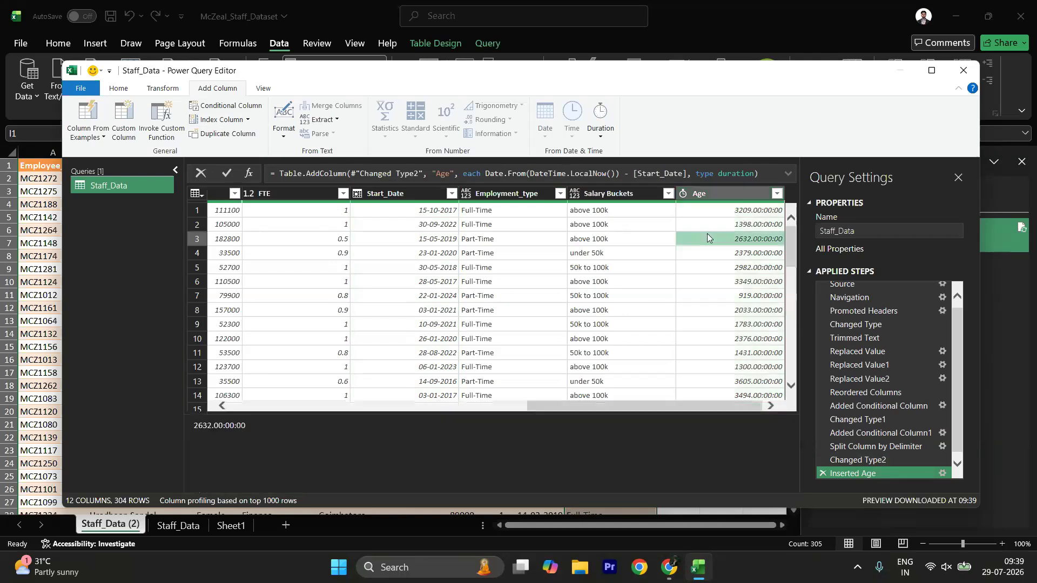
{"action": "left_click", "coordinate": [748, 213]}
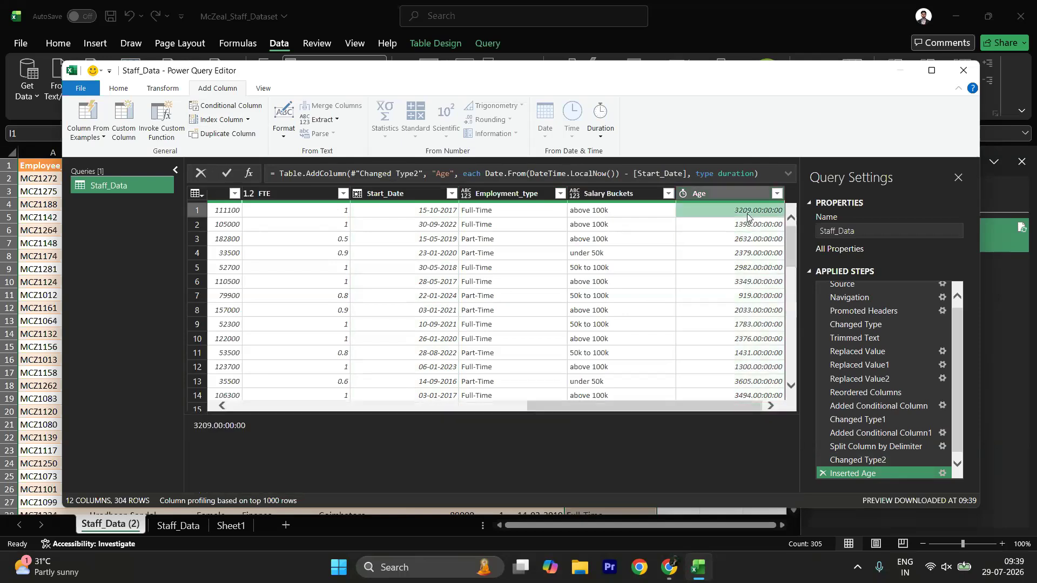
- Add a Total Years column calculated from the duration values in the Age column
{"action": "right_click", "coordinate": [744, 195]}
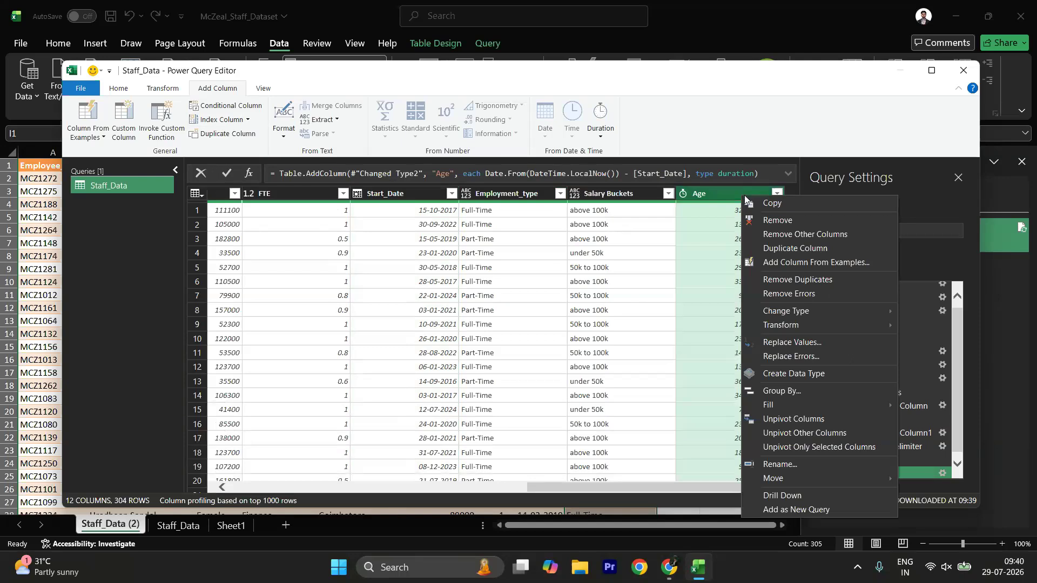
{"action": "left_click", "coordinate": [718, 193]}
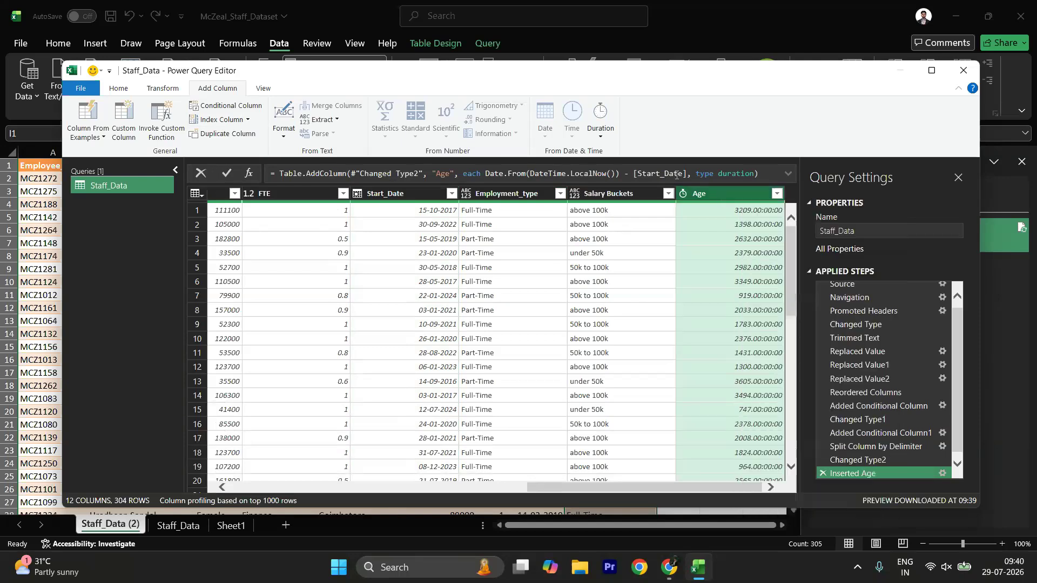
{"action": "left_click", "coordinate": [604, 125]}
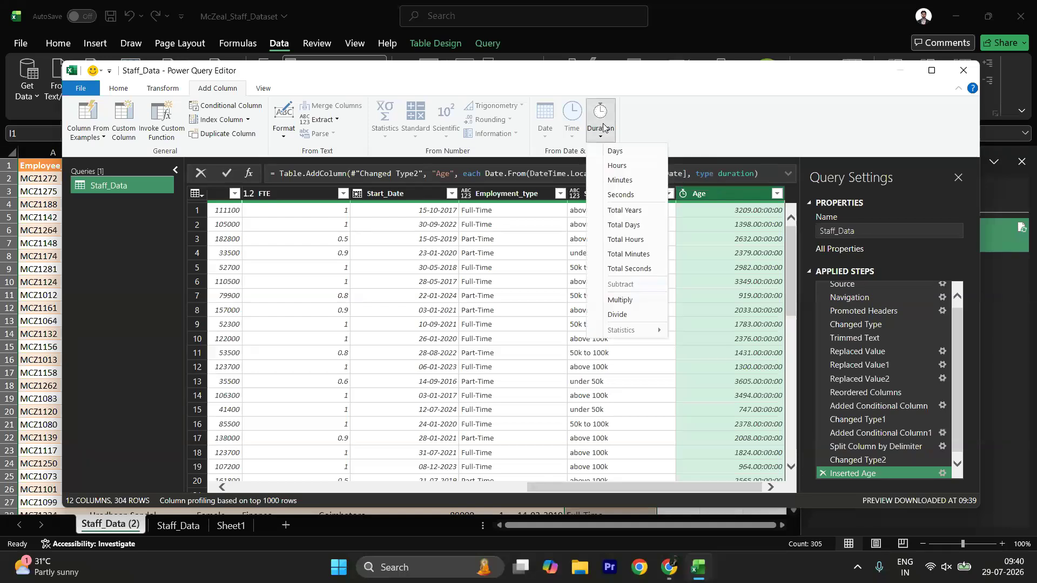
{"action": "left_click", "coordinate": [615, 210]}
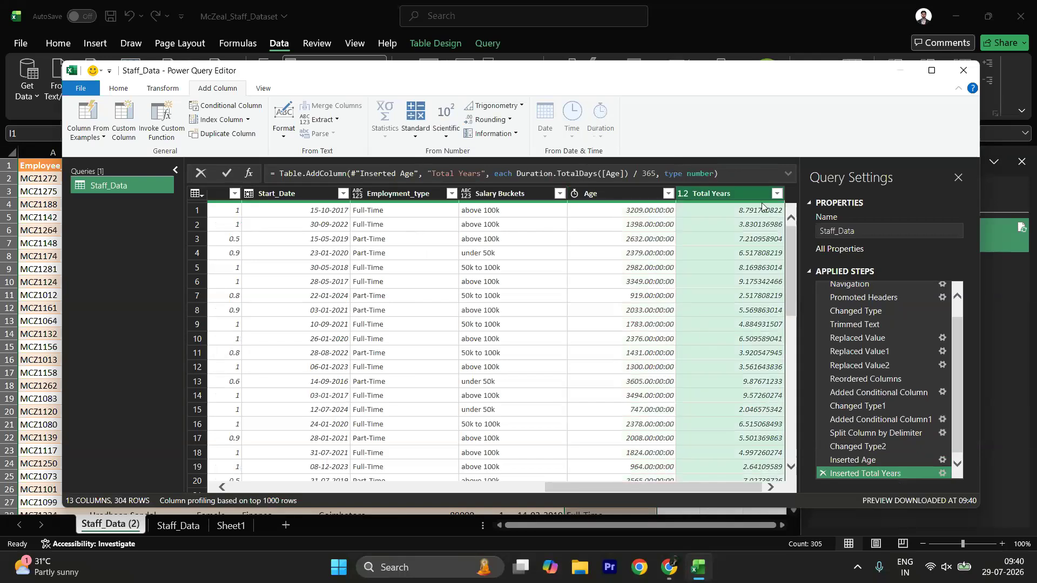
{"action": "scroll", "coordinate": [757, 283], "scroll_direction": "down", "scroll_amount": 1}
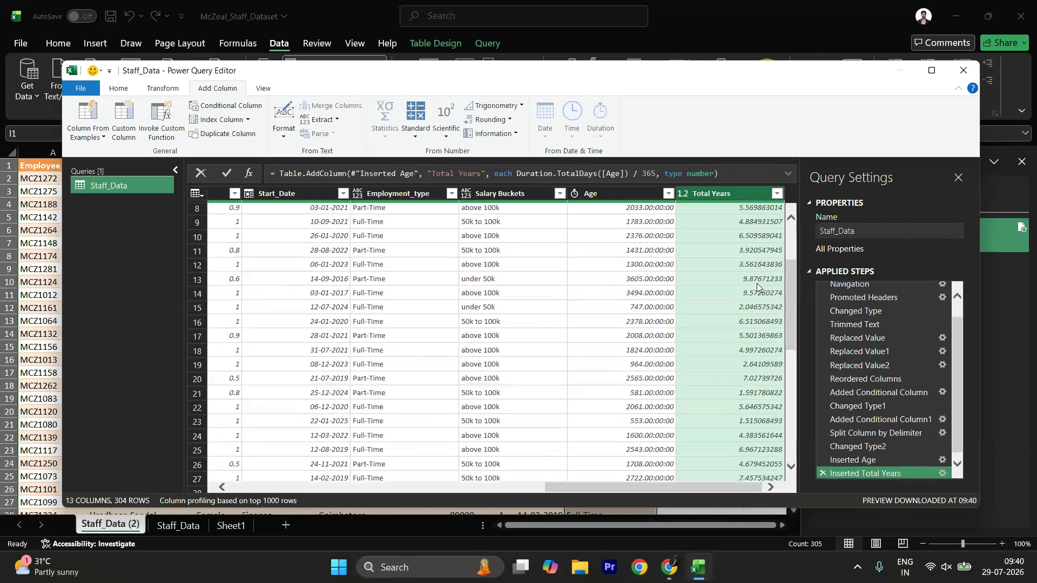
{"action": "scroll", "coordinate": [727, 297], "scroll_direction": "up", "scroll_amount": 1}
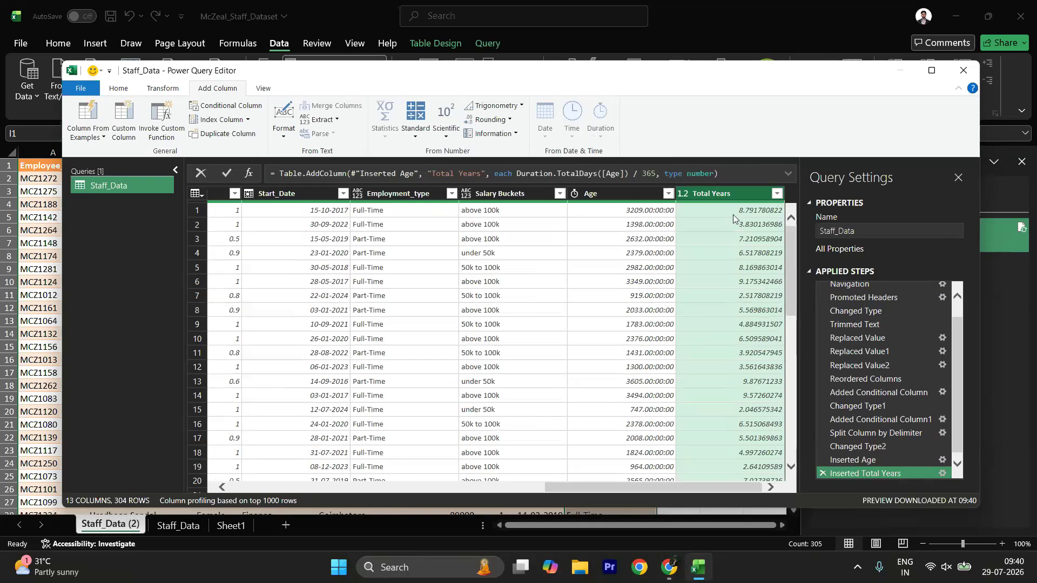
{"action": "left_click", "coordinate": [741, 251]}
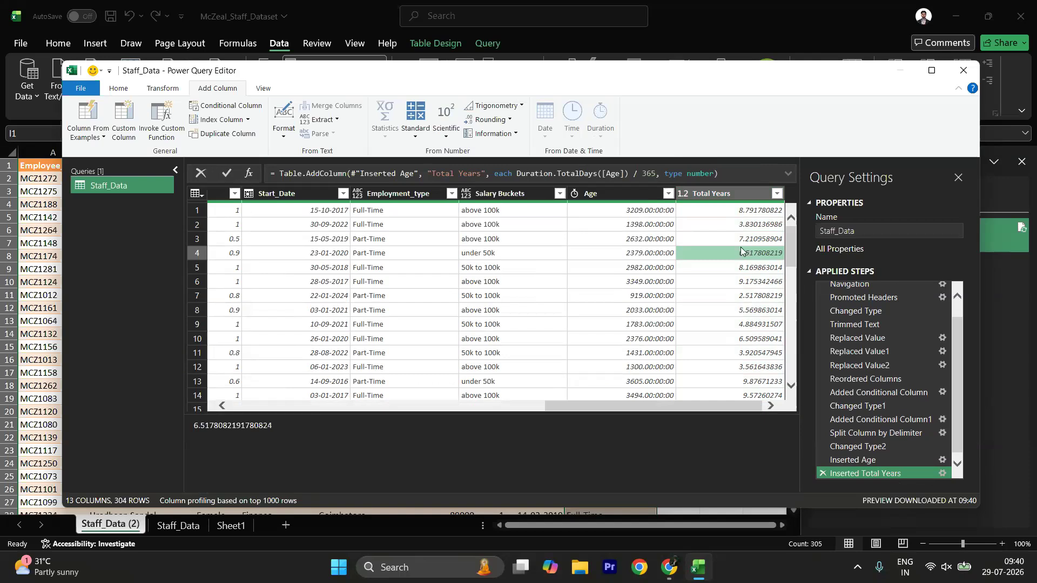
- Review the full list of applied steps and the query preview from the first column to the last
{"action": "scroll", "coordinate": [850, 413], "scroll_direction": "down", "scroll_amount": 1}
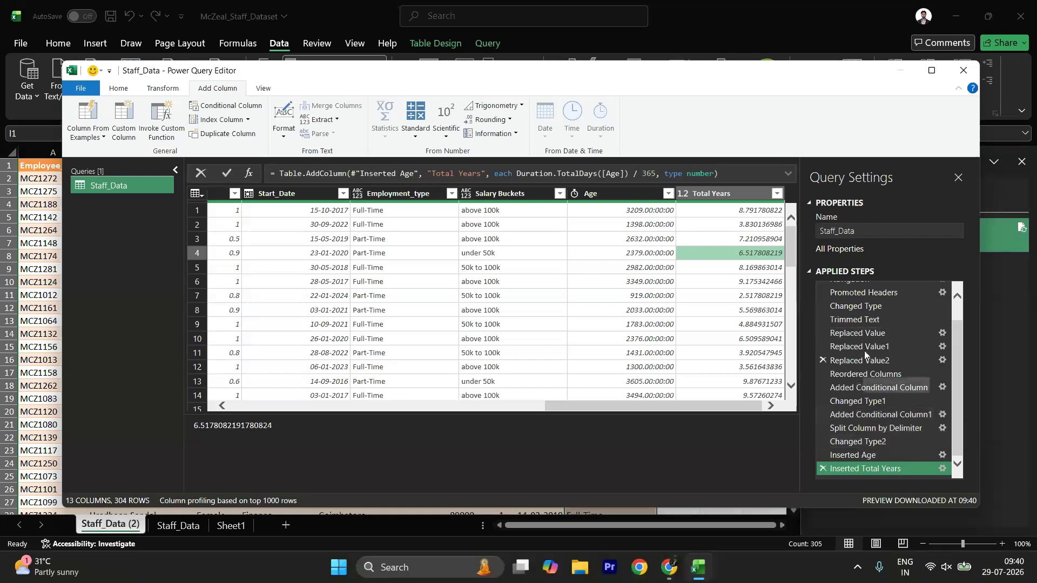
{"action": "scroll", "coordinate": [859, 341], "scroll_direction": "up", "scroll_amount": 2}
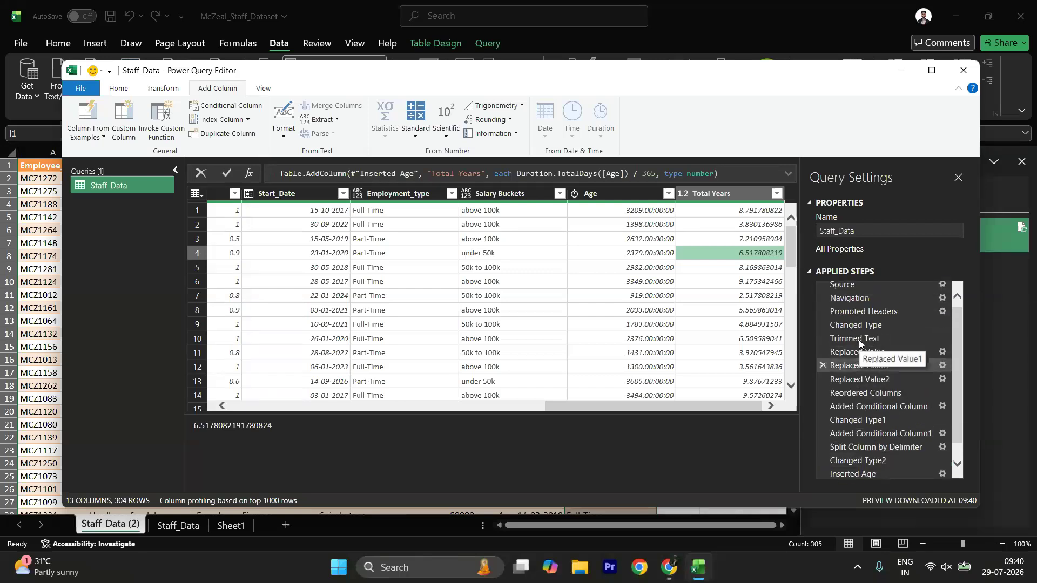
{"action": "scroll", "coordinate": [858, 340], "scroll_direction": "up", "scroll_amount": 1}
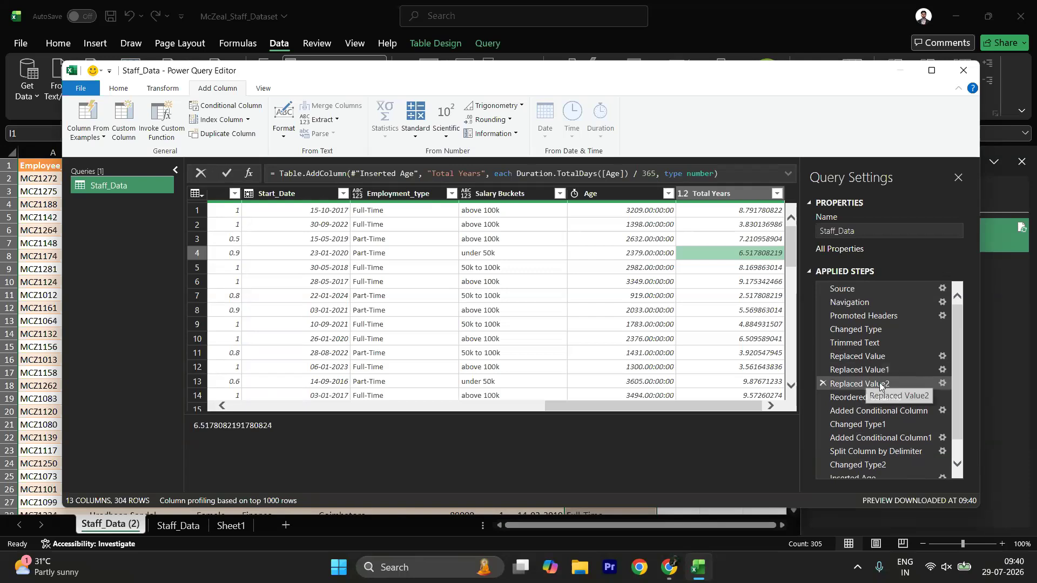
{"action": "scroll", "coordinate": [879, 385], "scroll_direction": "down", "scroll_amount": 2}
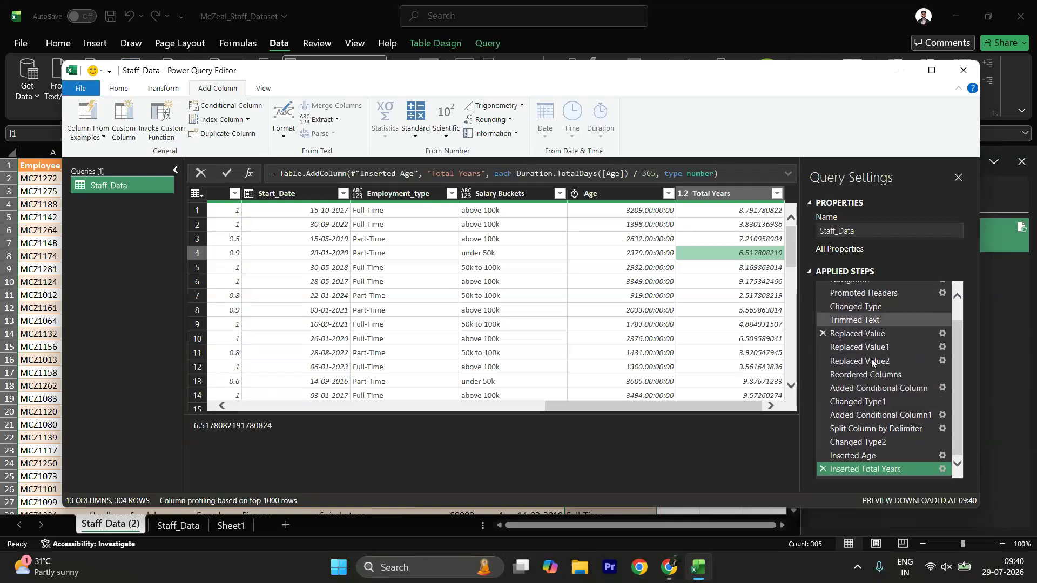
{"action": "scroll", "coordinate": [867, 403], "scroll_direction": "up", "scroll_amount": 2}
{"action": "scroll", "coordinate": [877, 346], "scroll_direction": "down", "scroll_amount": 2}
{"action": "scroll", "coordinate": [876, 346], "scroll_direction": "up", "scroll_amount": 2}
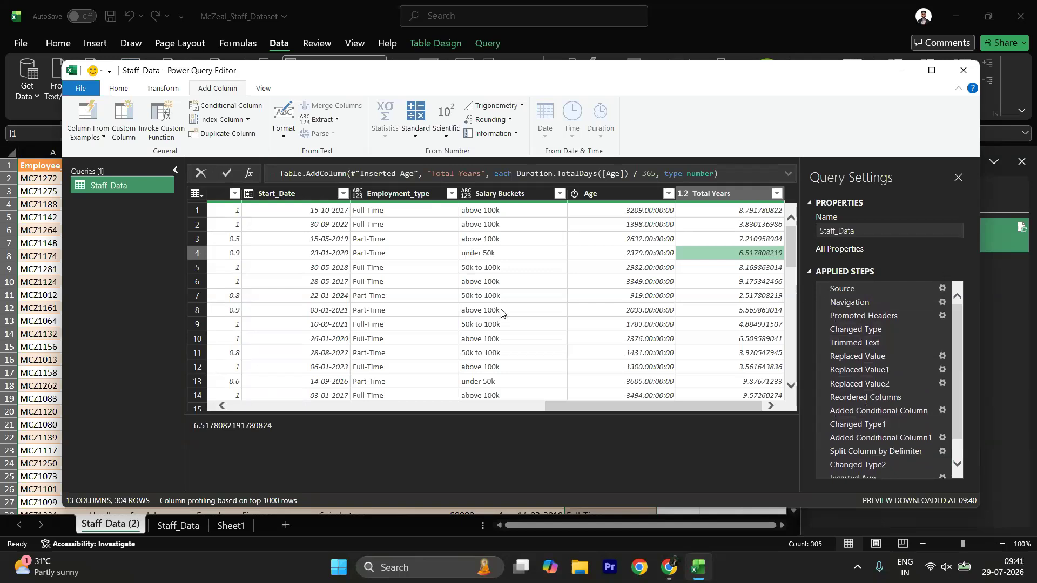
{"action": "scroll", "coordinate": [502, 314], "scroll_direction": "left", "scroll_amount": 10}
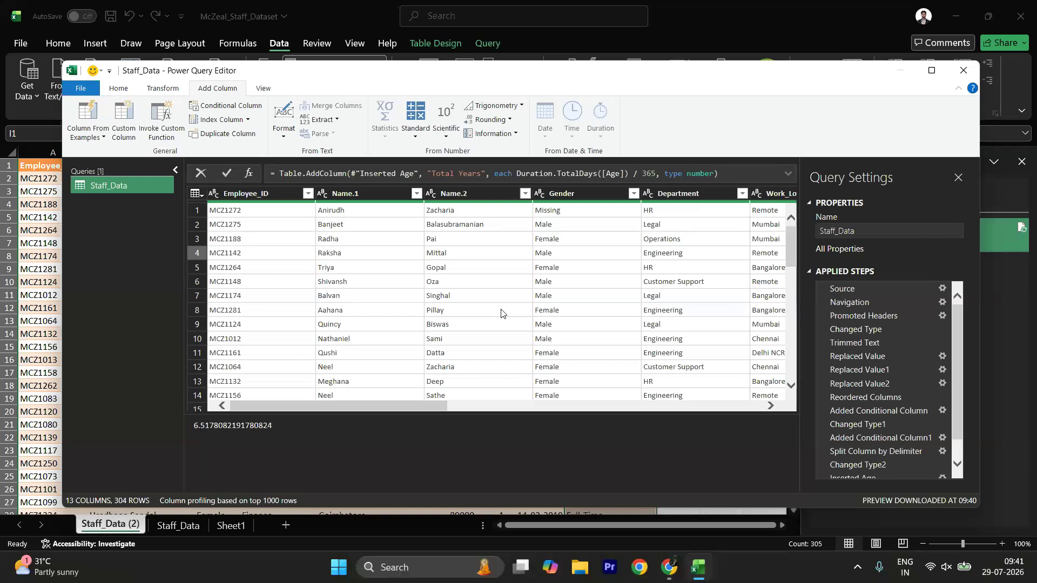
{"action": "scroll", "coordinate": [501, 313], "scroll_direction": "right", "scroll_amount": 10}
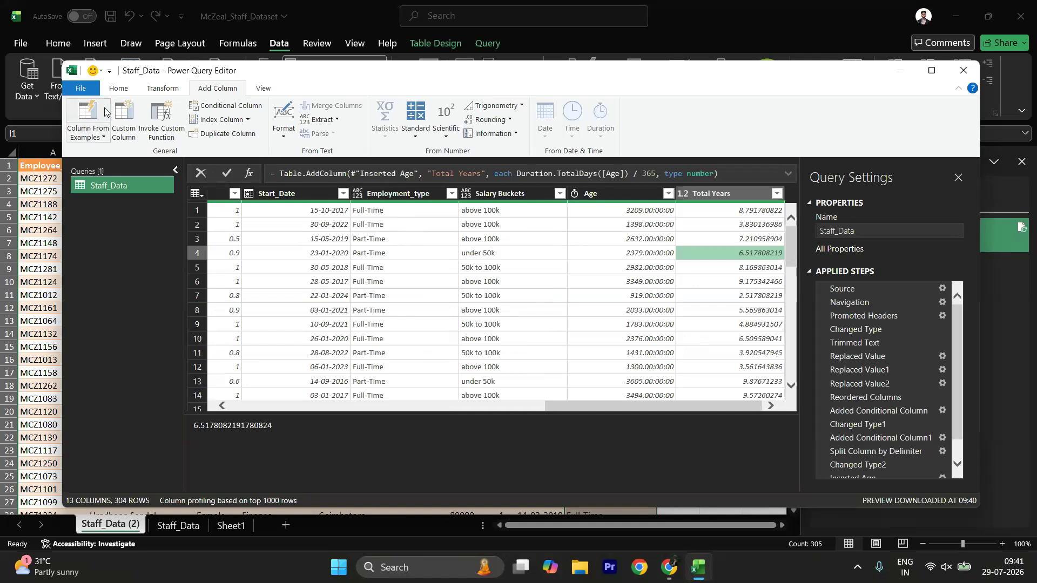
- Close and load the Staff_Data query to its worksheet, and widen the Total Years column
{"action": "left_click", "coordinate": [112, 91]}
{"action": "left_click", "coordinate": [82, 129]}
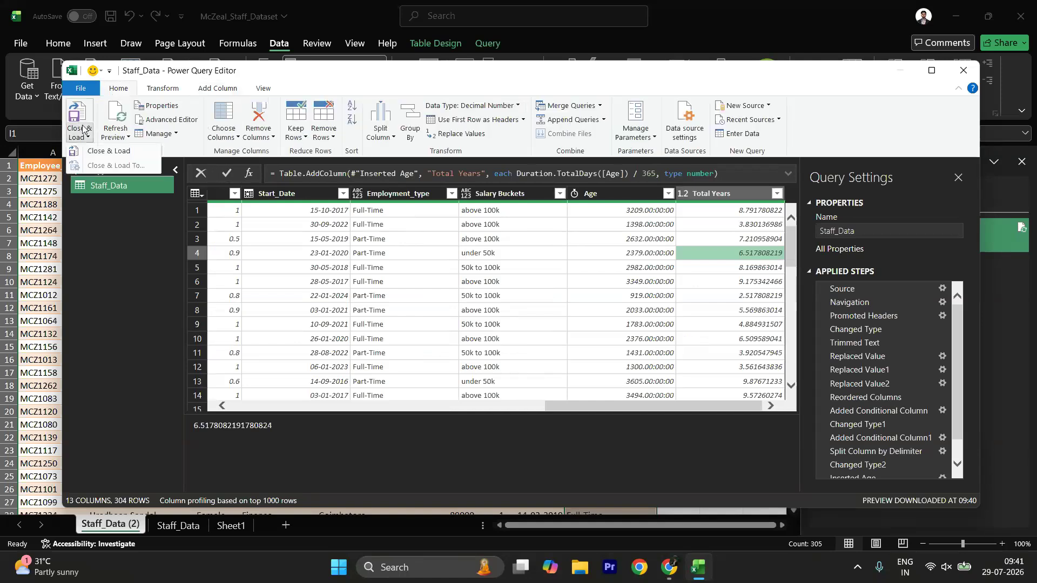
{"action": "left_click", "coordinate": [110, 152]}
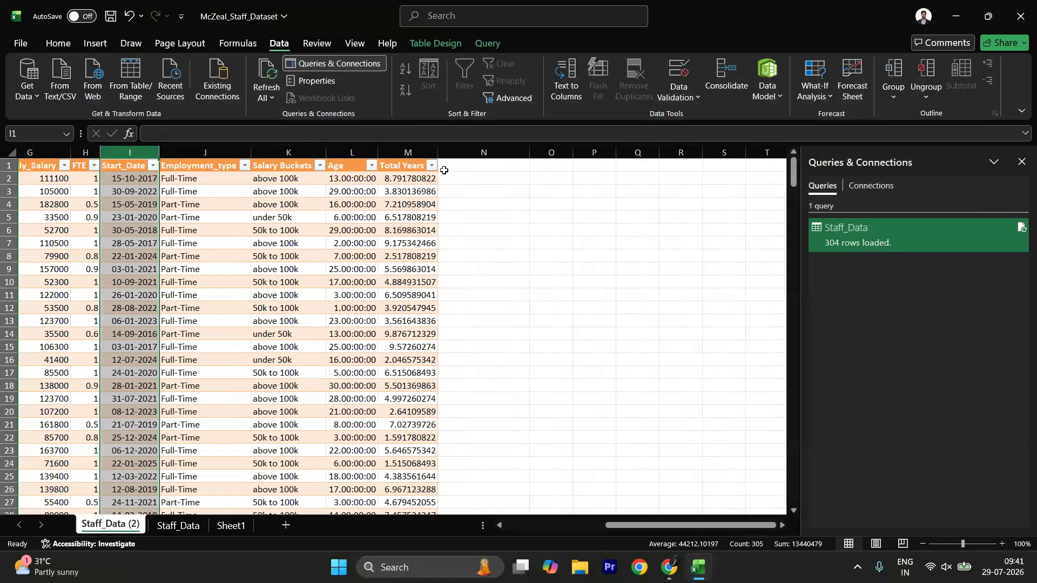
{"action": "double_click", "coordinate": [437, 153]}
- Compare the Age and Total Years values in the first rows of the loaded table
{"action": "left_click_drag", "start_coordinate": [418, 208], "coordinate": [346, 181]}
{"action": "left_click", "coordinate": [357, 188]}
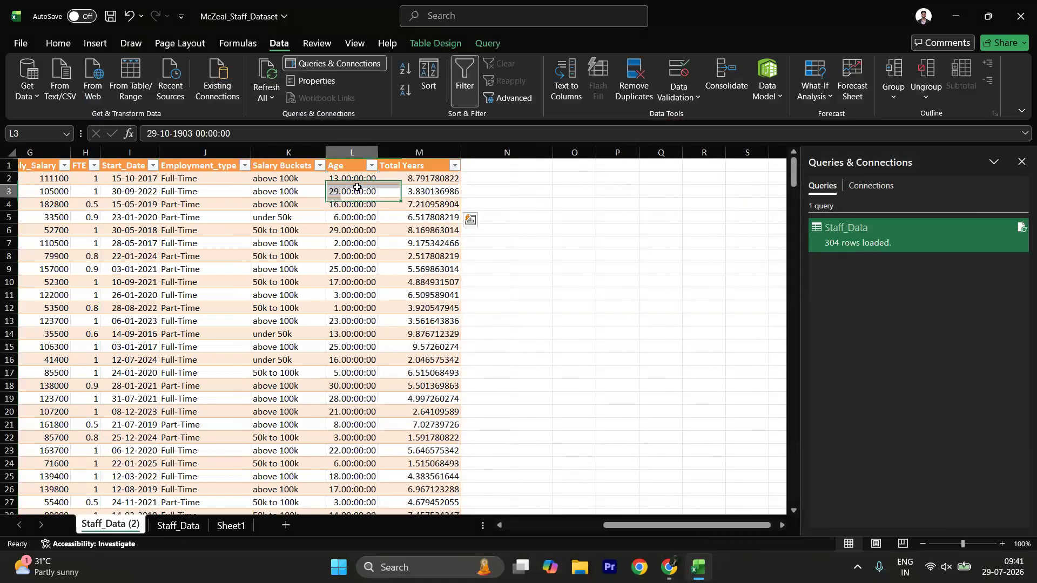
{"action": "left_click", "coordinate": [420, 186]}
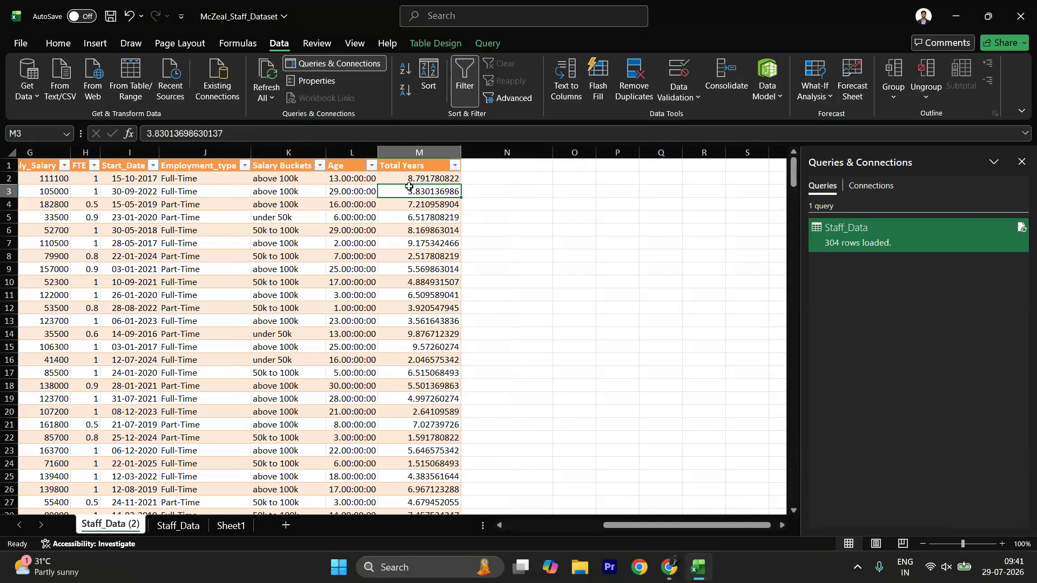
{"action": "left_click", "coordinate": [374, 180]}
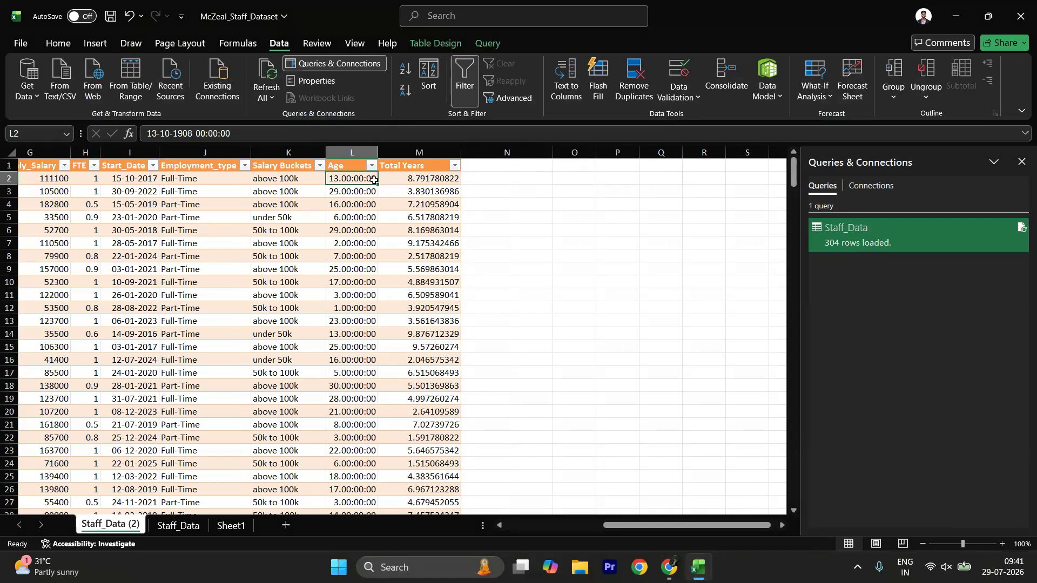
{"action": "left_click", "coordinate": [427, 189]}
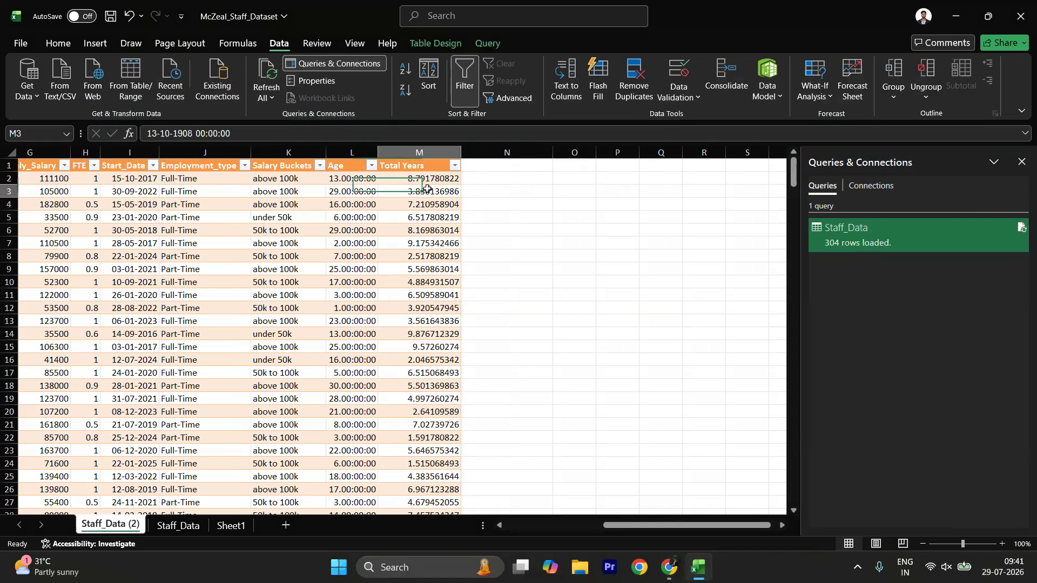
{"action": "left_click", "coordinate": [423, 180]}
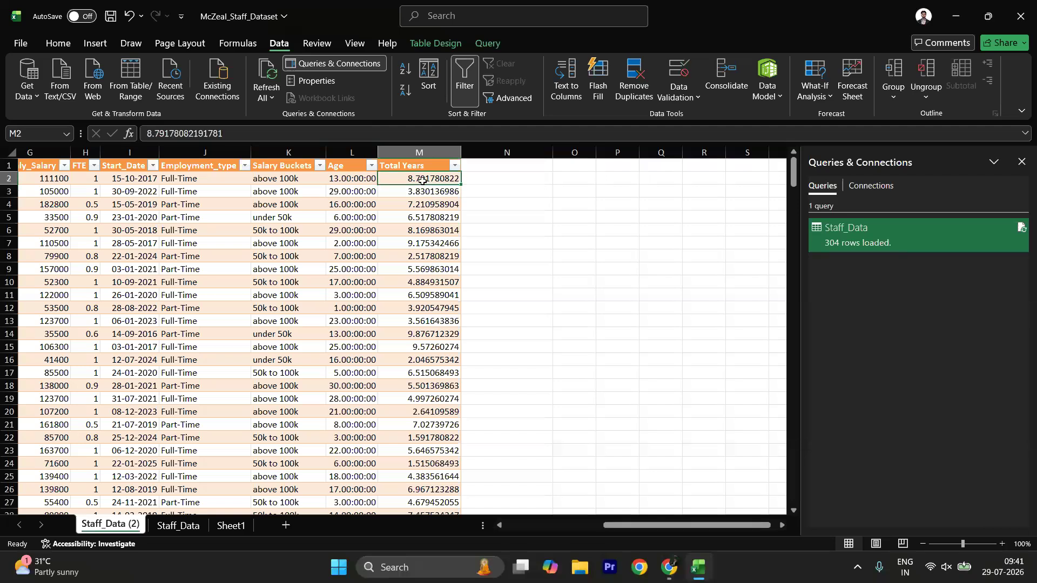
- Format the whole Total Years column as Number with no decimal places, and check its first value
{"action": "left_click", "coordinate": [420, 152]}
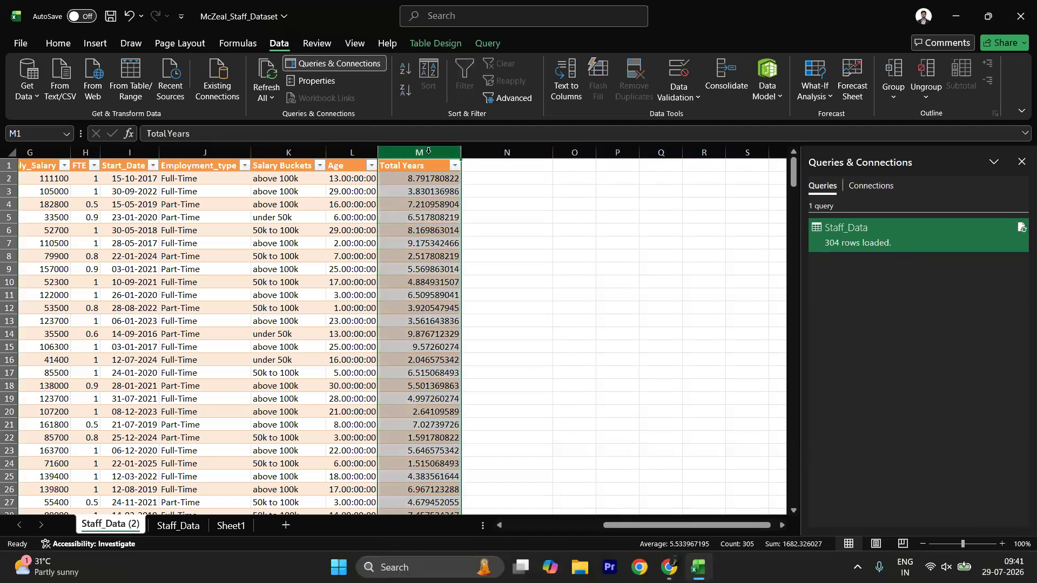
{"action": "left_click", "coordinate": [58, 43]}
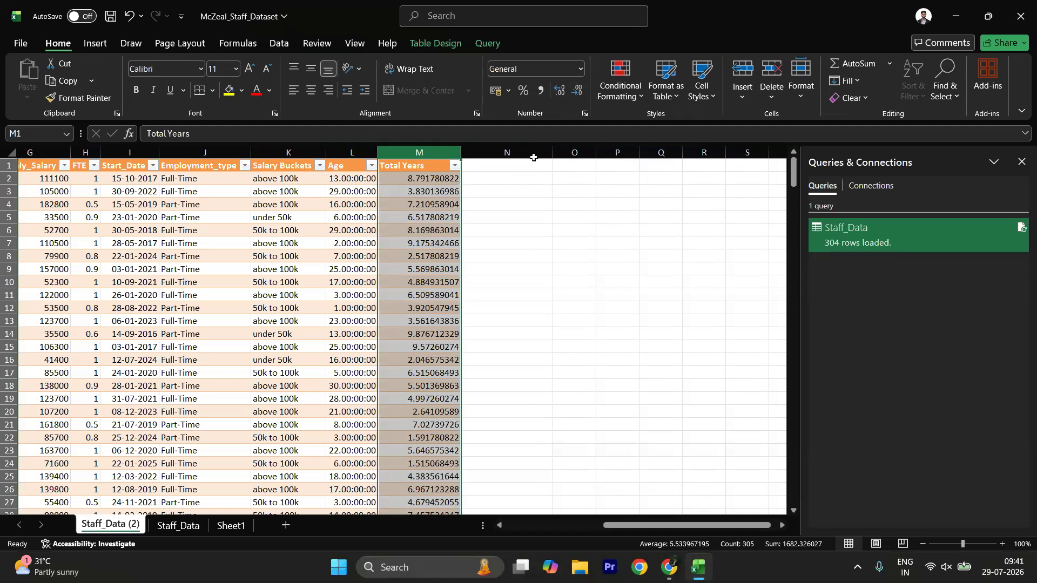
{"action": "left_click", "coordinate": [580, 67]}
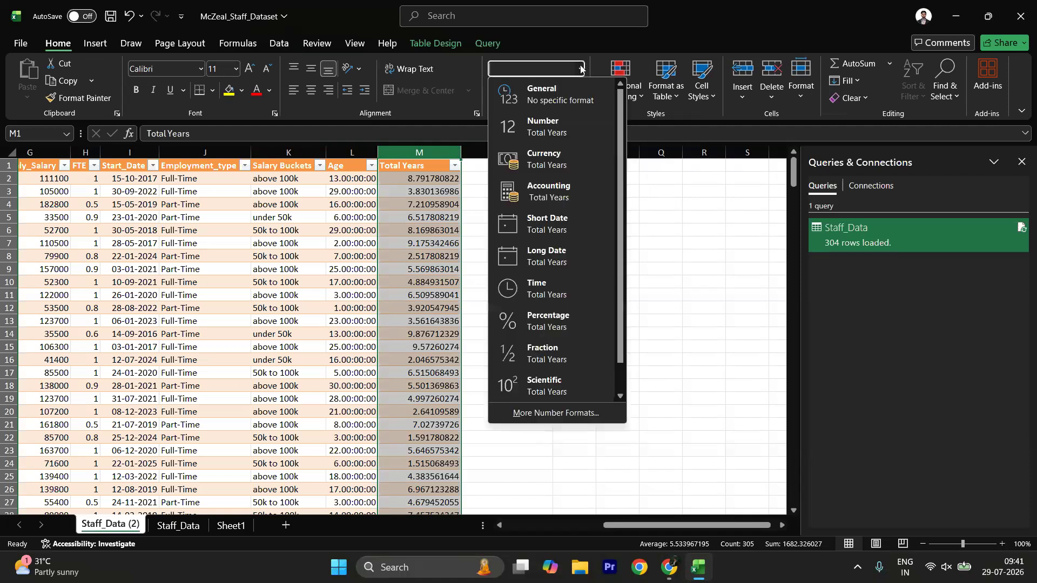
{"action": "left_click", "coordinate": [562, 137]}
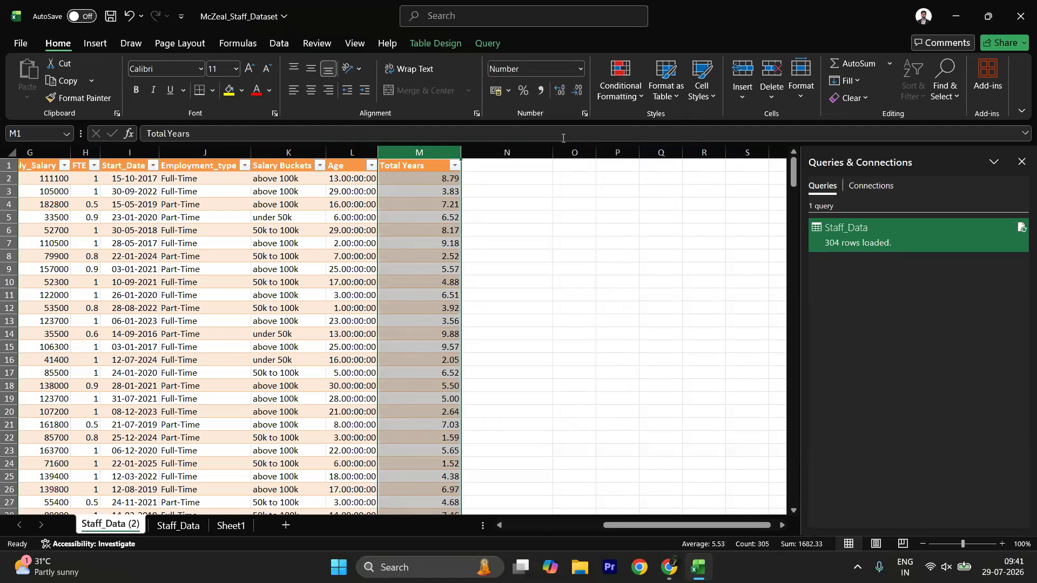
{"action": "left_click", "coordinate": [560, 95]}
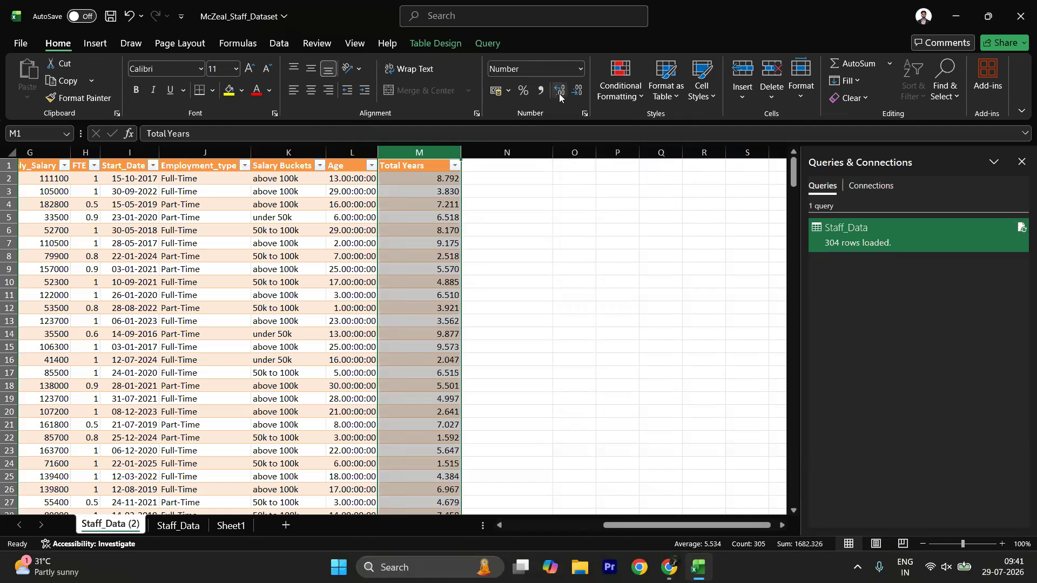
{"action": "left_click", "coordinate": [577, 90]}
{"action": "left_click", "coordinate": [577, 90]}
{"action": "left_click", "coordinate": [577, 90]}
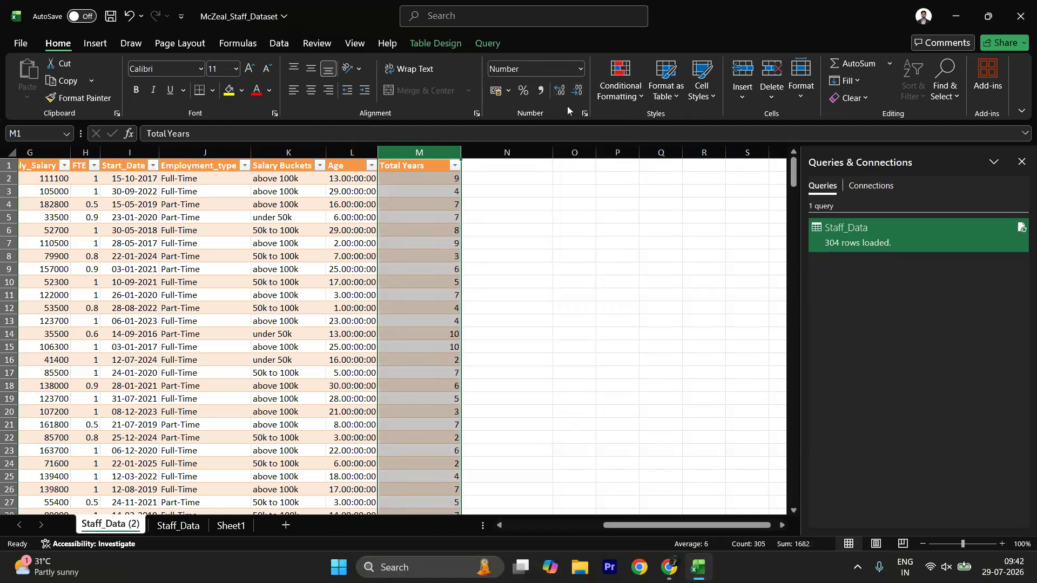
{"action": "left_click", "coordinate": [518, 224]}
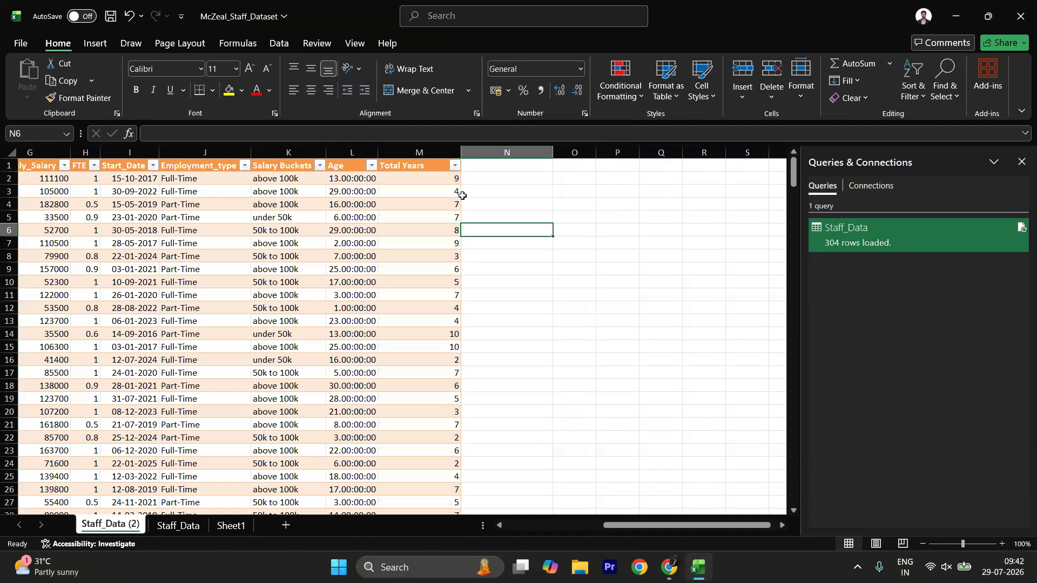
{"action": "left_click", "coordinate": [451, 182]}
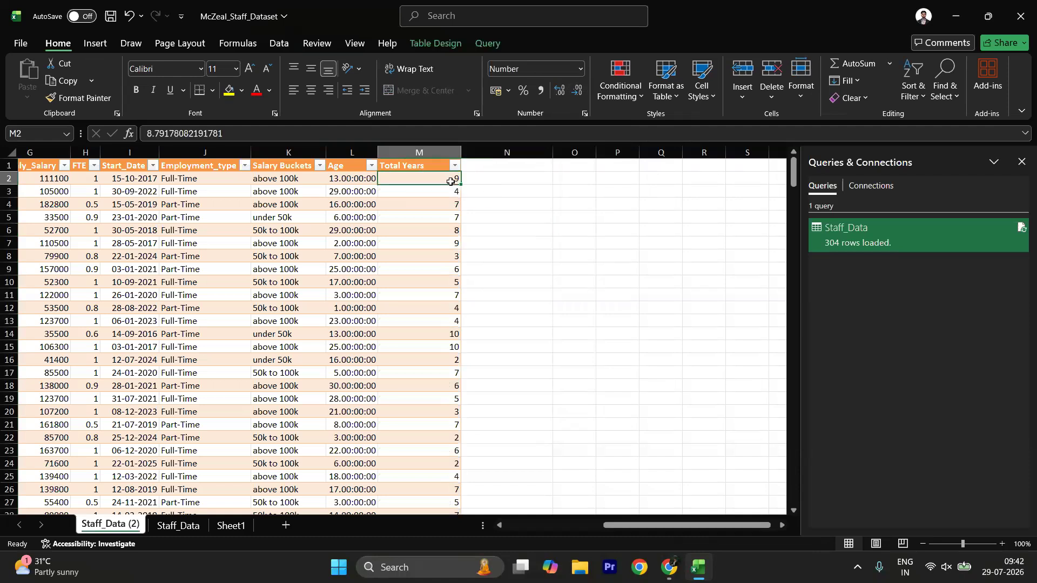
- Add one decimal place to the first Total Years value and remove it again
{"action": "left_click", "coordinate": [561, 96]}
{"action": "left_click", "coordinate": [577, 92]}
{"action": "left_click", "coordinate": [488, 203]}
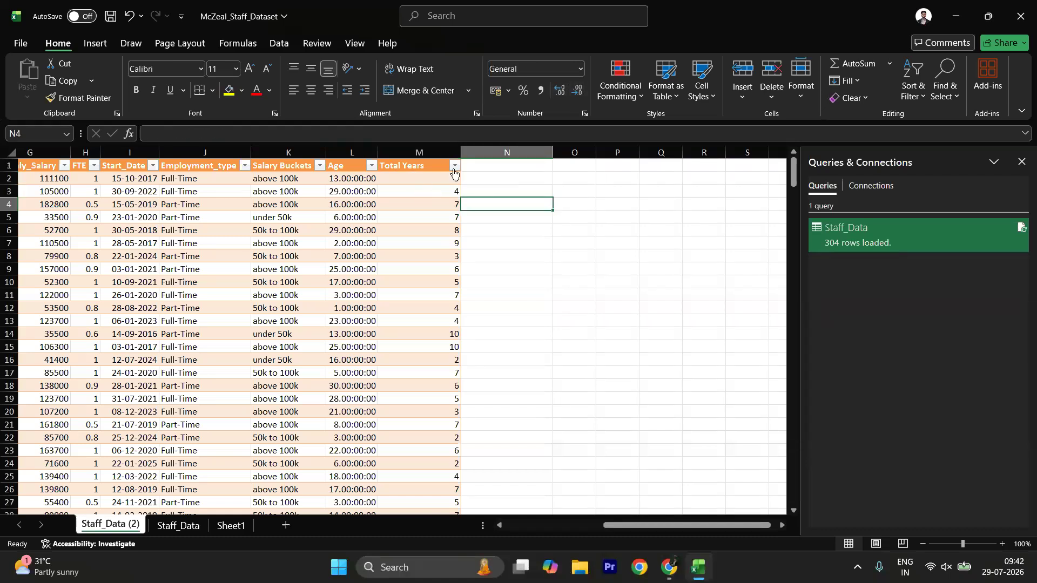
- Review the Total Years column alongside the other table columns, and inspect the underlying values of several of its cells
{"action": "left_click", "coordinate": [436, 155]}
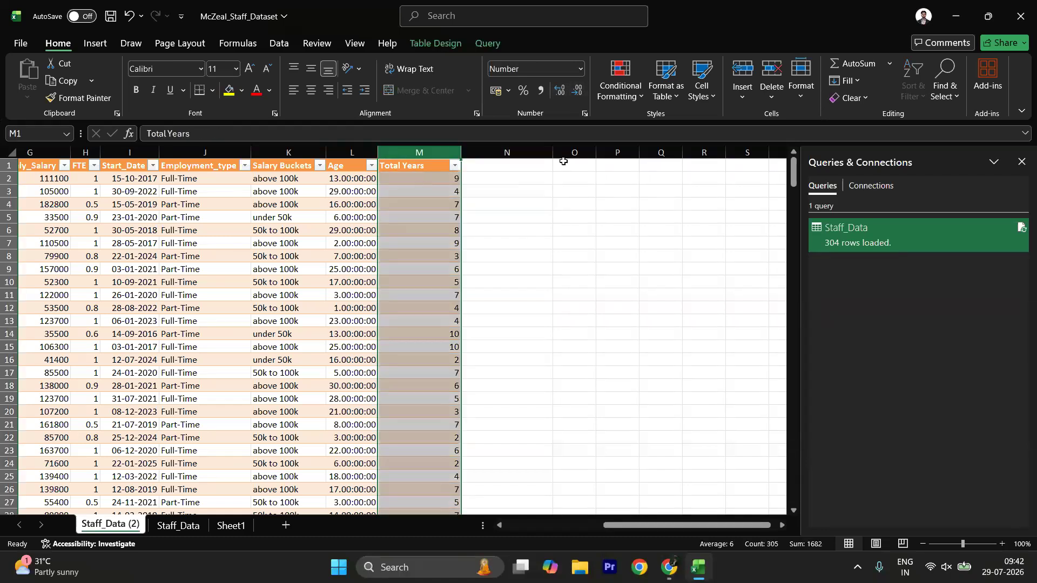
{"action": "scroll", "coordinate": [382, 346], "scroll_direction": "left", "scroll_amount": 5}
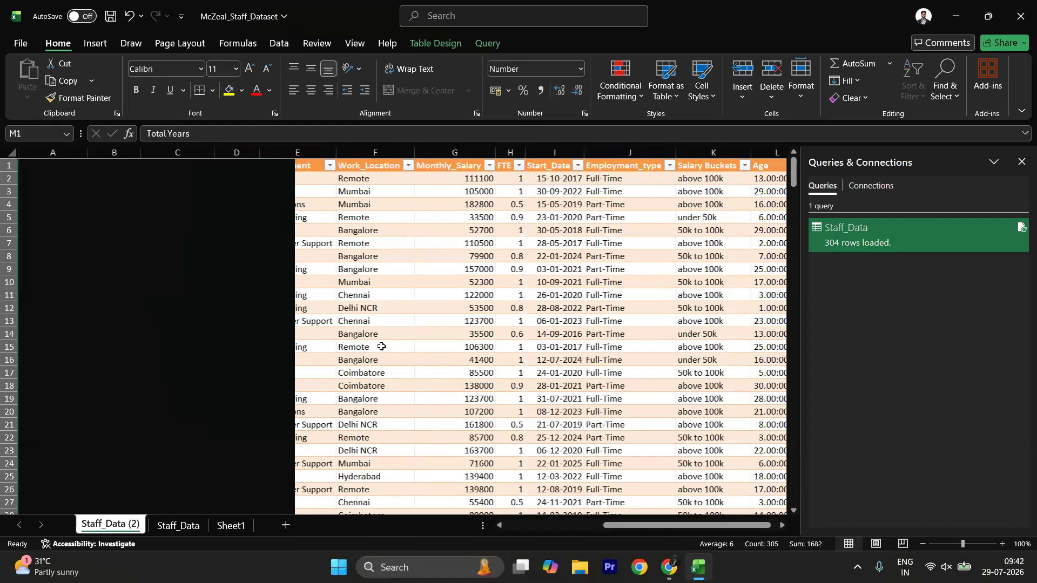
{"action": "scroll", "coordinate": [381, 347], "scroll_direction": "right", "scroll_amount": 10}
{"action": "scroll", "coordinate": [381, 347], "scroll_direction": "left", "scroll_amount": 8}
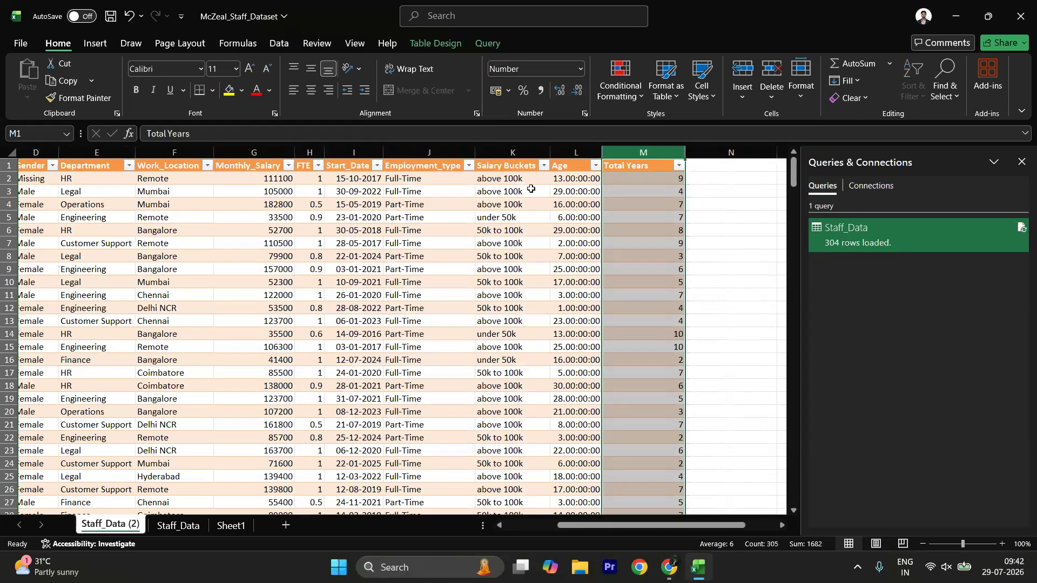
{"action": "left_click", "coordinate": [666, 248]}
{"action": "left_click", "coordinate": [667, 269]}
{"action": "left_click", "coordinate": [669, 295]}
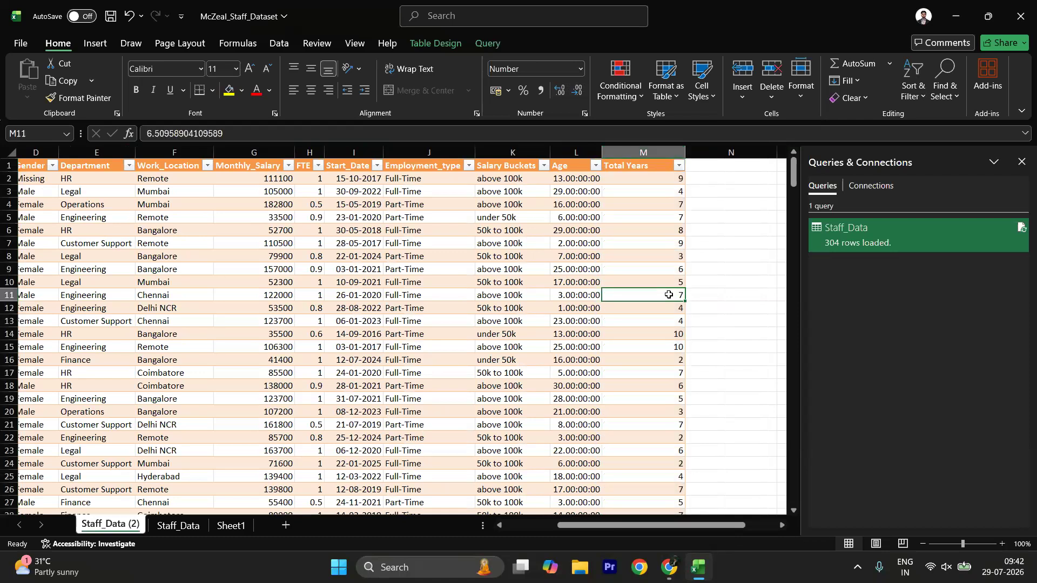
{"action": "scroll", "coordinate": [669, 294], "scroll_direction": "down", "scroll_amount": 2}
{"action": "scroll", "coordinate": [669, 294], "scroll_direction": "up", "scroll_amount": 2}
{"action": "scroll", "coordinate": [265, 359], "scroll_direction": "down", "scroll_amount": 1}
{"action": "scroll", "coordinate": [271, 358], "scroll_direction": "up", "scroll_amount": 1}
{"action": "left_click_drag", "start_coordinate": [354, 333], "coordinate": [428, 344]}
{"action": "left_click", "coordinate": [428, 344]}
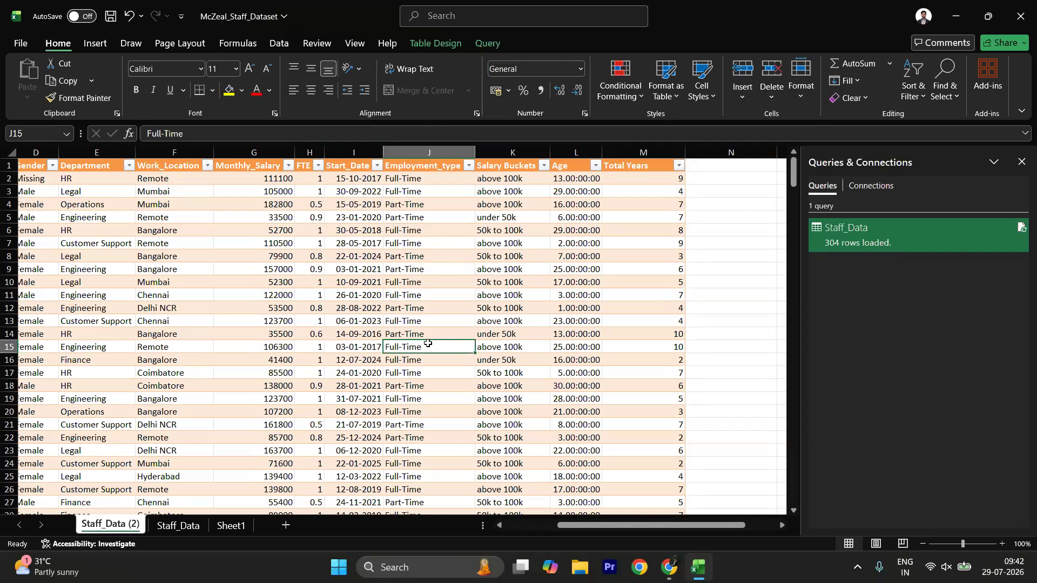
{"action": "scroll", "coordinate": [428, 344], "scroll_direction": "left", "scroll_amount": 5}
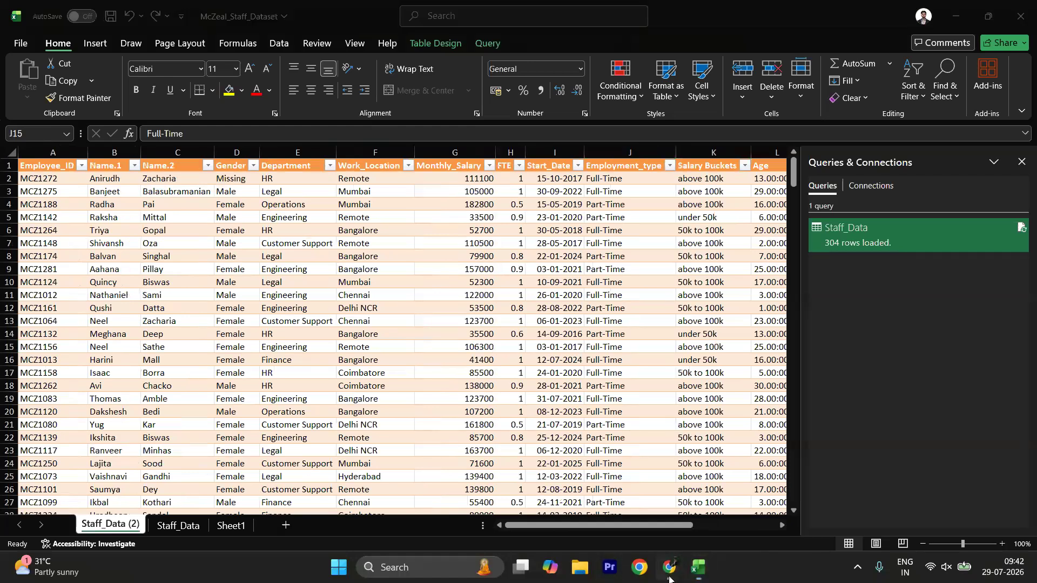
- Switch to the Course Builder page in Chrome, dismiss the Launch Live Class dialog, and open the McZeal_Day1_StudentNotes chapter item
{"action": "mouse_move", "coordinate": [669, 567]}
{"action": "left_click", "coordinate": [613, 503]}
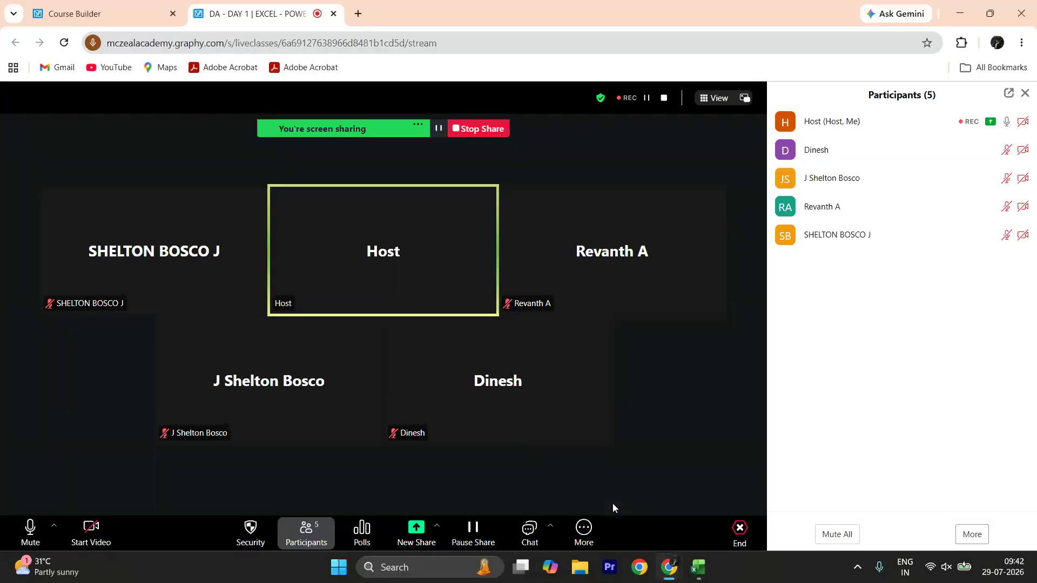
{"action": "mouse_move", "coordinate": [576, 349]}
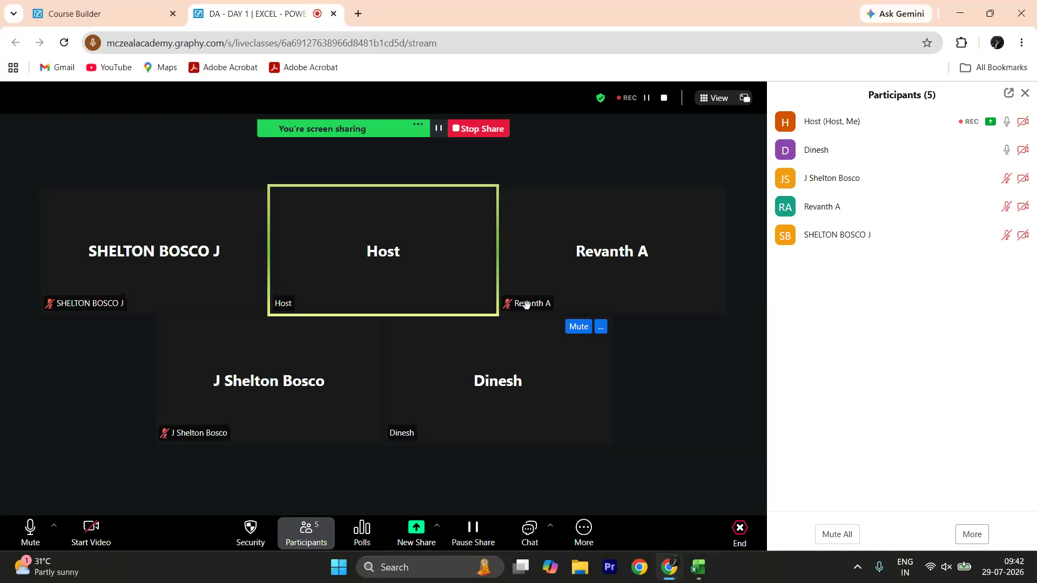
{"action": "left_click", "coordinate": [133, 19]}
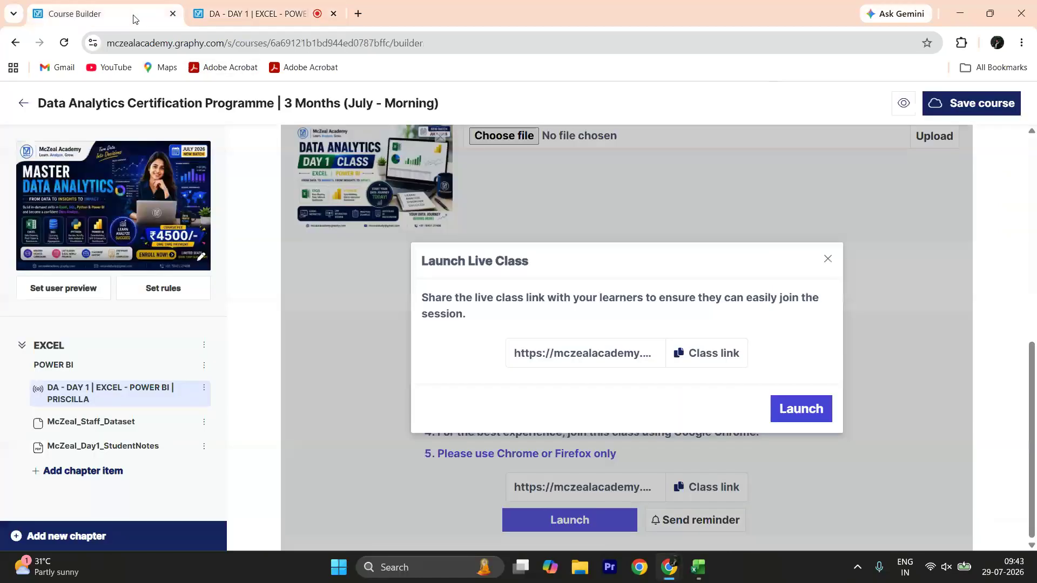
{"action": "left_click", "coordinate": [830, 258]}
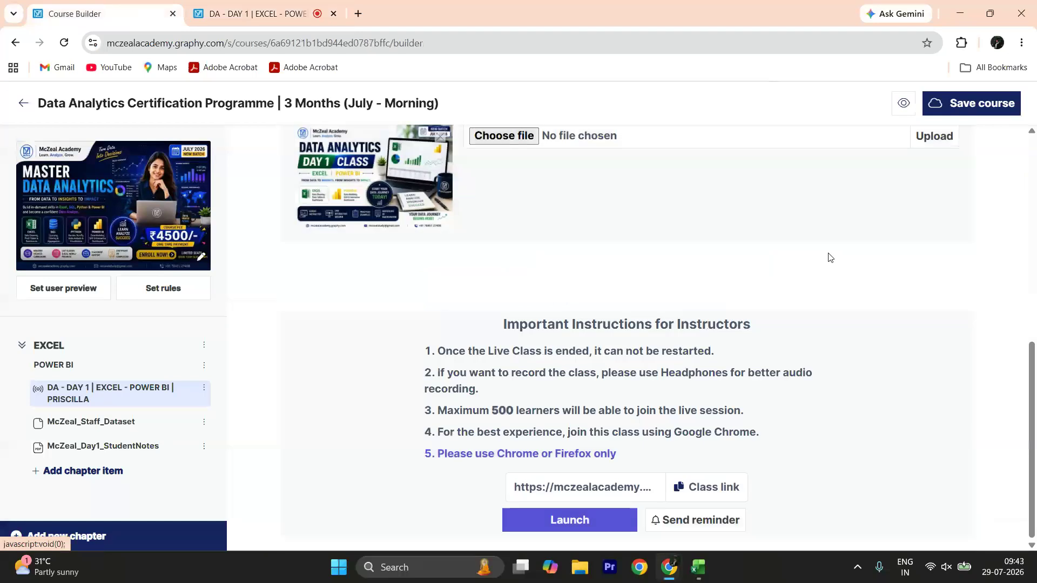
{"action": "left_click", "coordinate": [146, 453]}
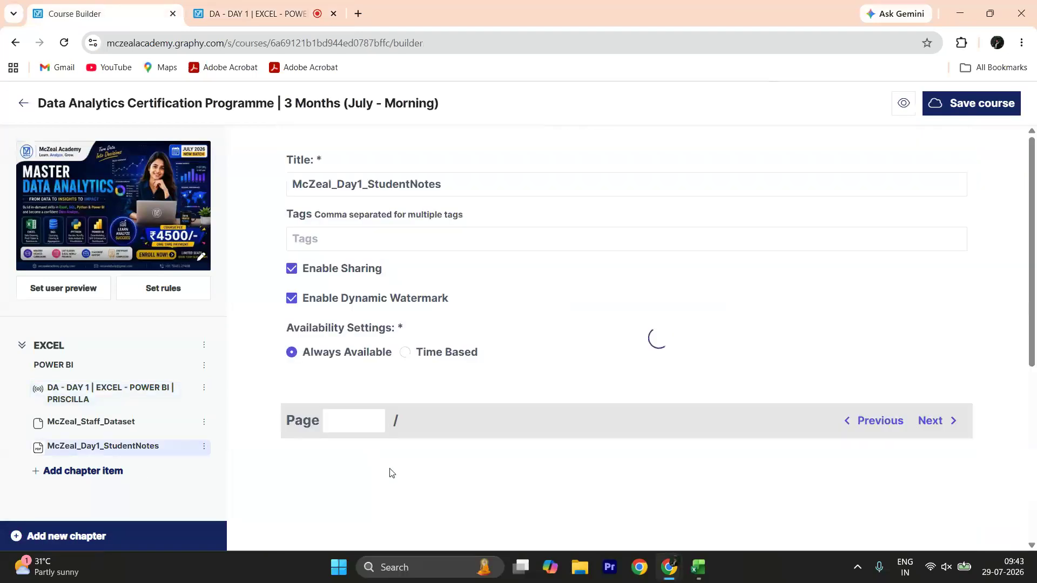
- Skim the Day 1 student notes down to the Number filters section, and return to the opening section
{"action": "scroll", "coordinate": [390, 468], "scroll_direction": "down", "scroll_amount": 5}
{"action": "scroll", "coordinate": [390, 468], "scroll_direction": "down", "scroll_amount": 8}
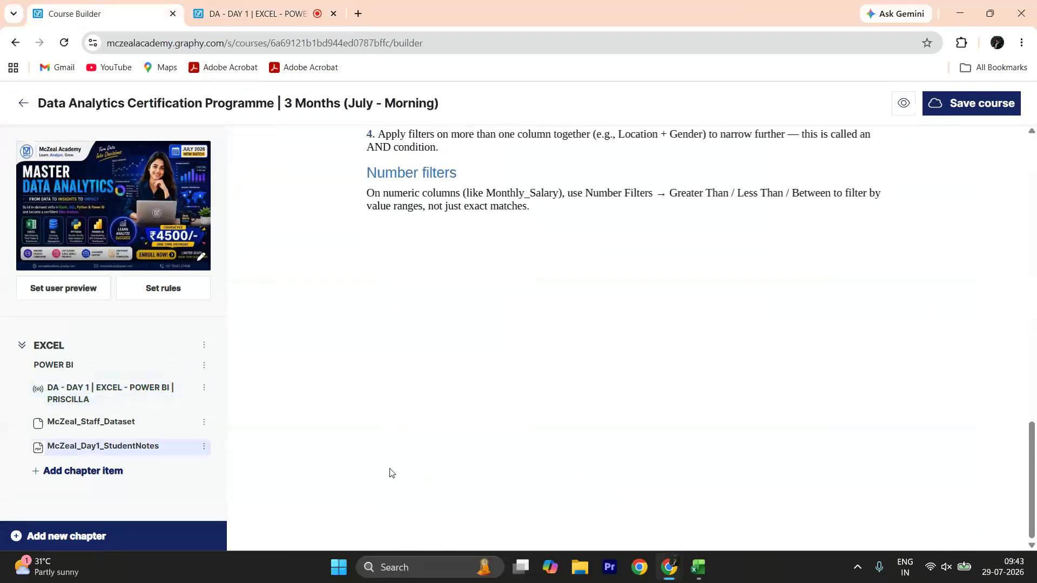
{"action": "scroll", "coordinate": [390, 471], "scroll_direction": "up", "scroll_amount": 5}
{"action": "scroll", "coordinate": [390, 473], "scroll_direction": "down", "scroll_amount": 5}
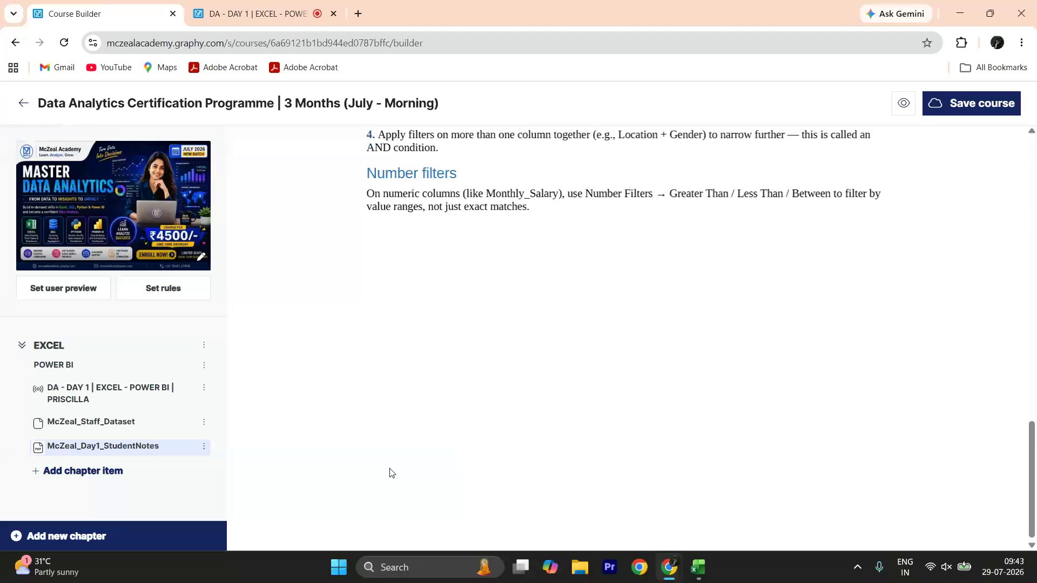
{"action": "scroll", "coordinate": [391, 473], "scroll_direction": "up", "scroll_amount": 10}
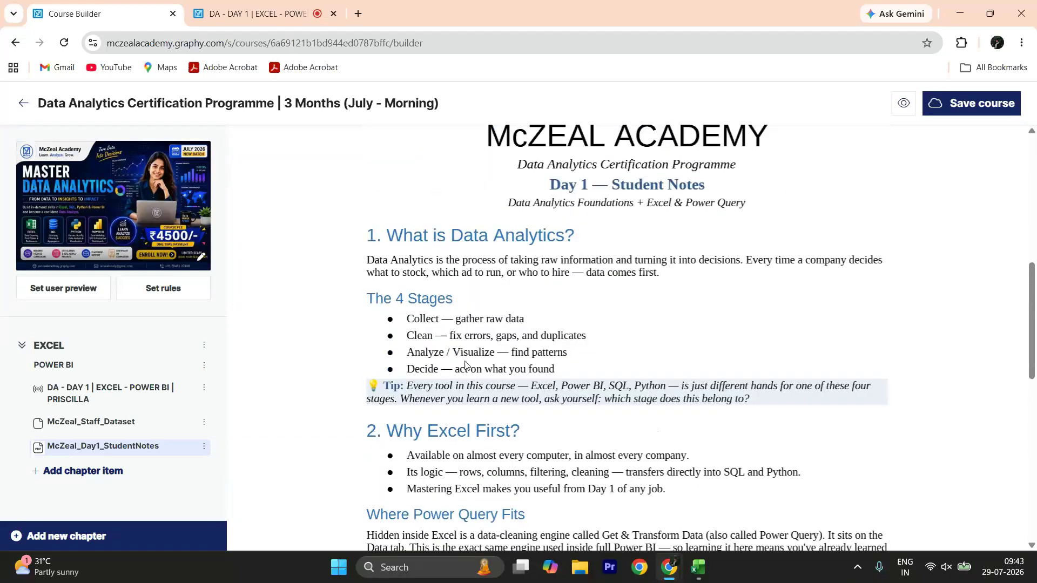
{"action": "scroll", "coordinate": [458, 401], "scroll_direction": "down", "scroll_amount": 2}
{"action": "scroll", "coordinate": [458, 401], "scroll_direction": "down", "scroll_amount": 4}
{"action": "scroll", "coordinate": [458, 402], "scroll_direction": "up", "scroll_amount": 5}
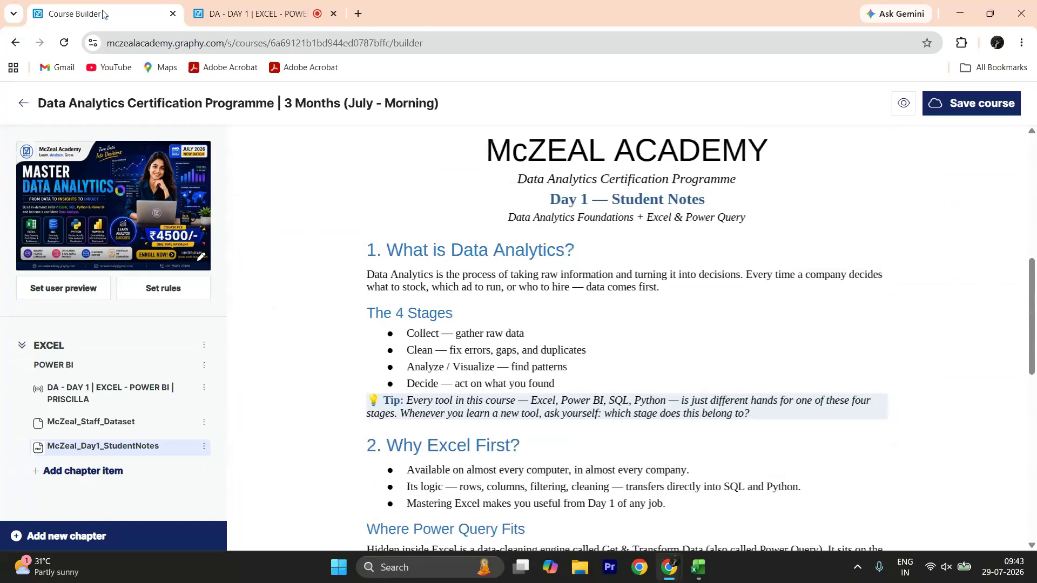
- Check the live class page, switch back to the Excel workbook, and launch the Power Query Editor
{"action": "left_click", "coordinate": [249, 20]}
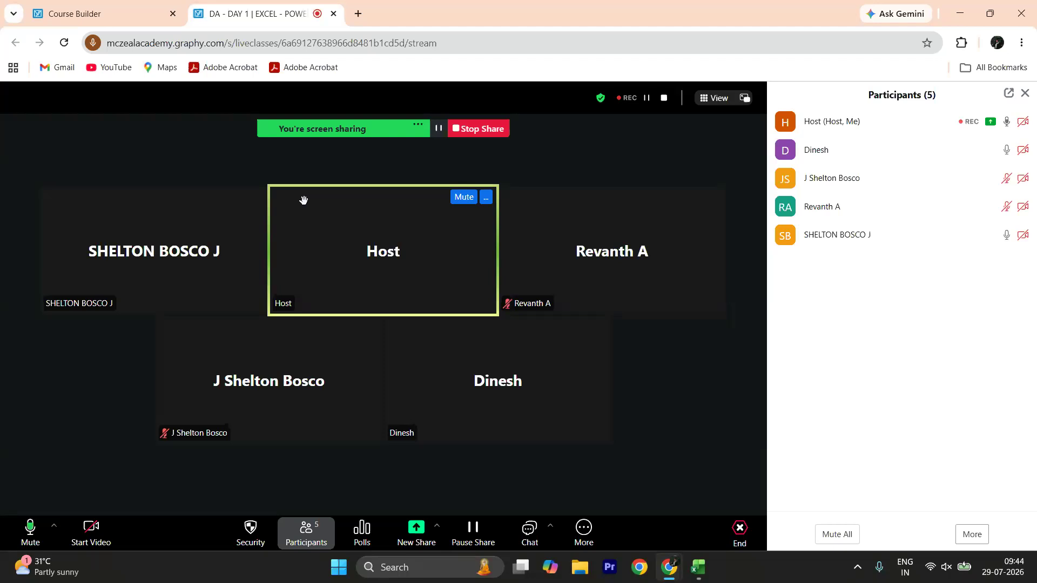
{"action": "left_click", "coordinate": [698, 570]}
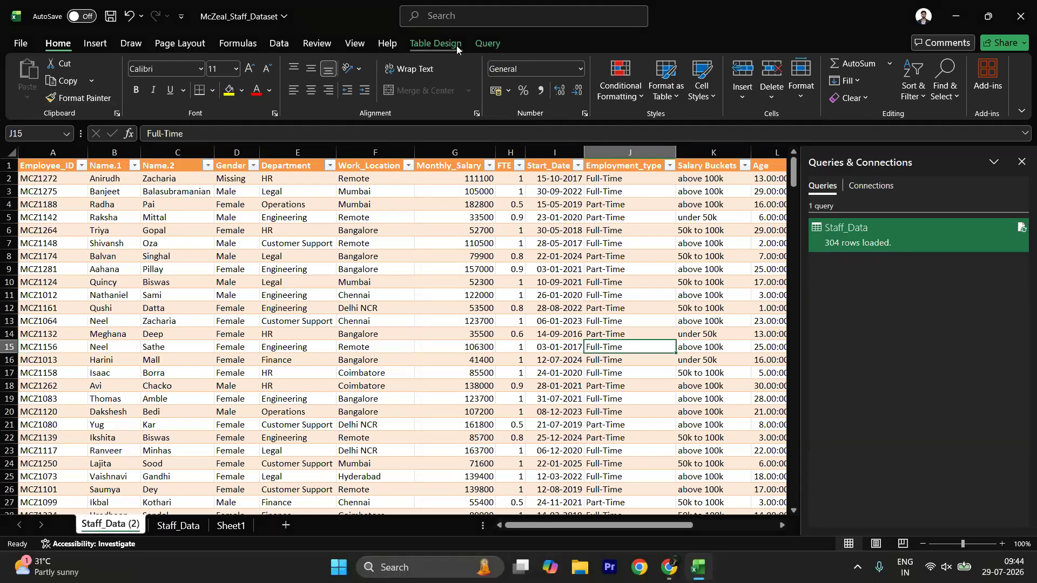
{"action": "left_click", "coordinate": [278, 46]}
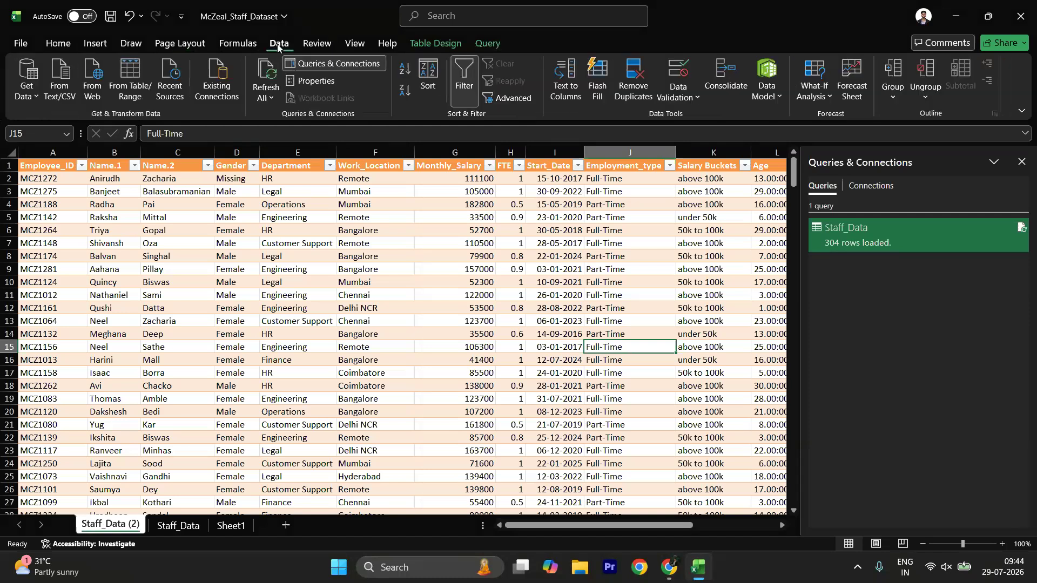
{"action": "left_click", "coordinate": [26, 81]}
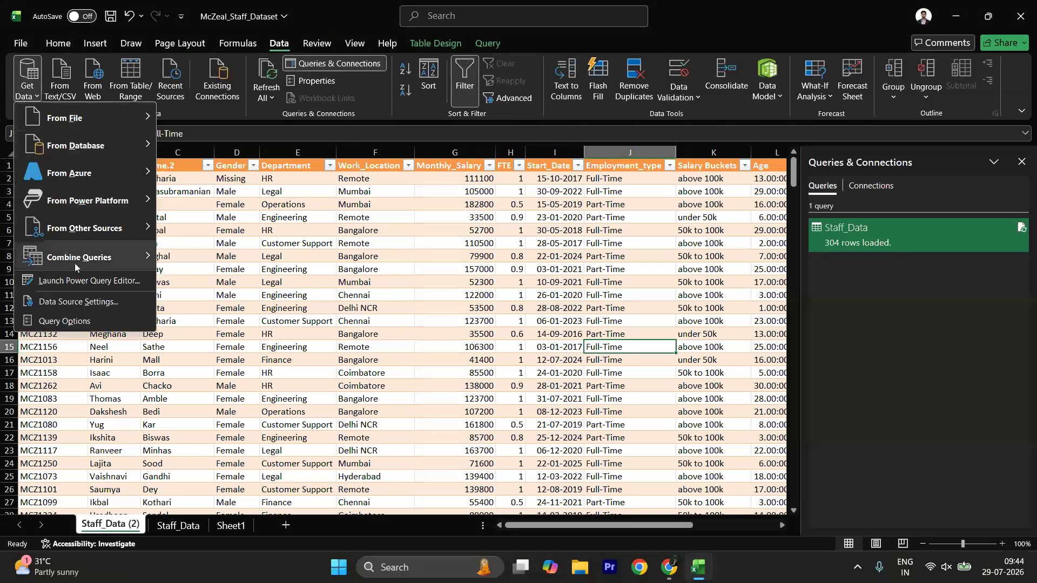
{"action": "left_click", "coordinate": [76, 281]}
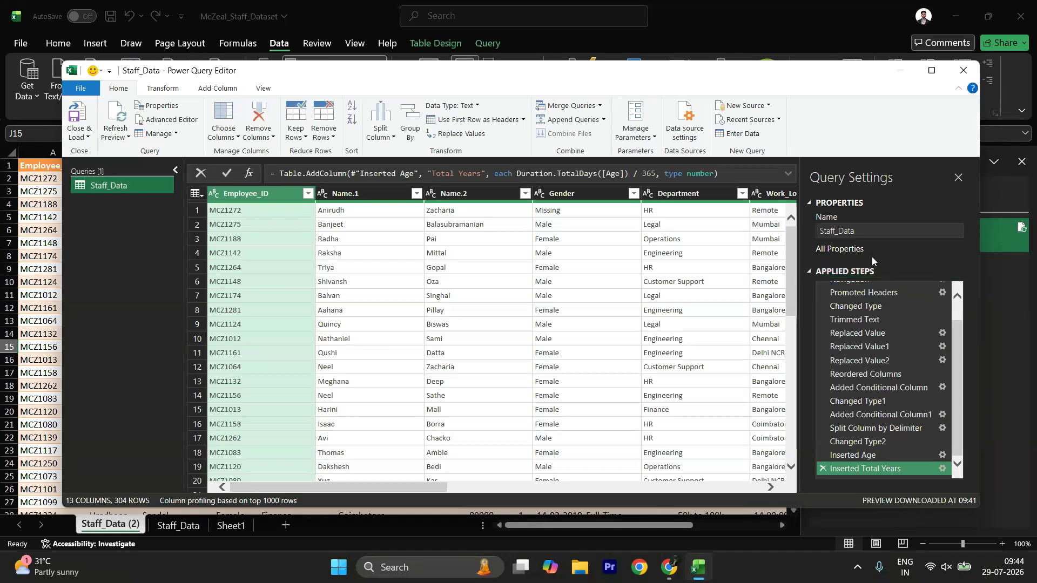
- Examine the Source, Navigation and Promoted Headers applied steps of Staff_Data, comparing the first row before and after header promotion
{"action": "scroll", "coordinate": [859, 351], "scroll_direction": "up", "scroll_amount": 2}
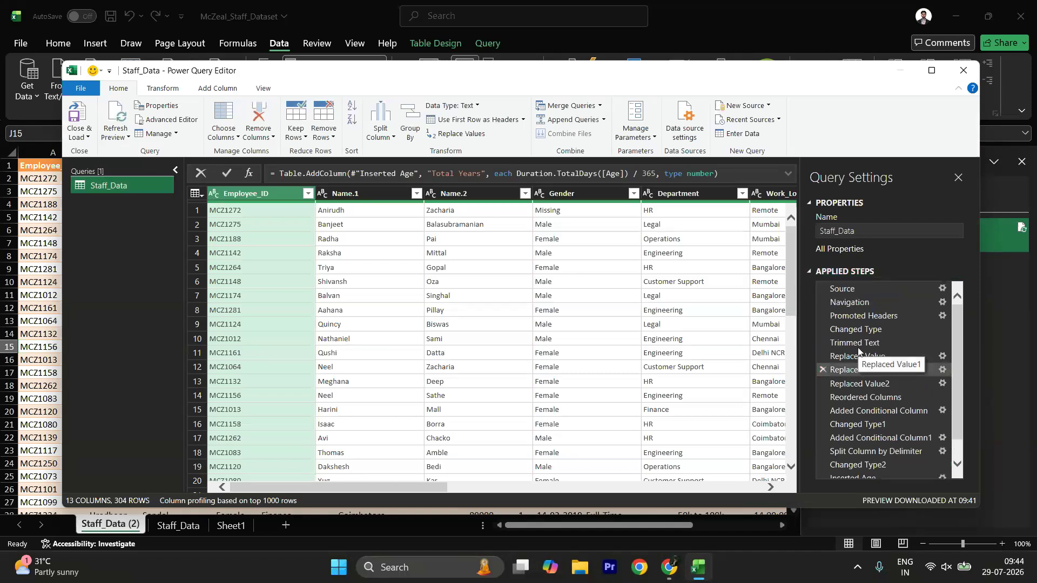
{"action": "left_click", "coordinate": [852, 319]}
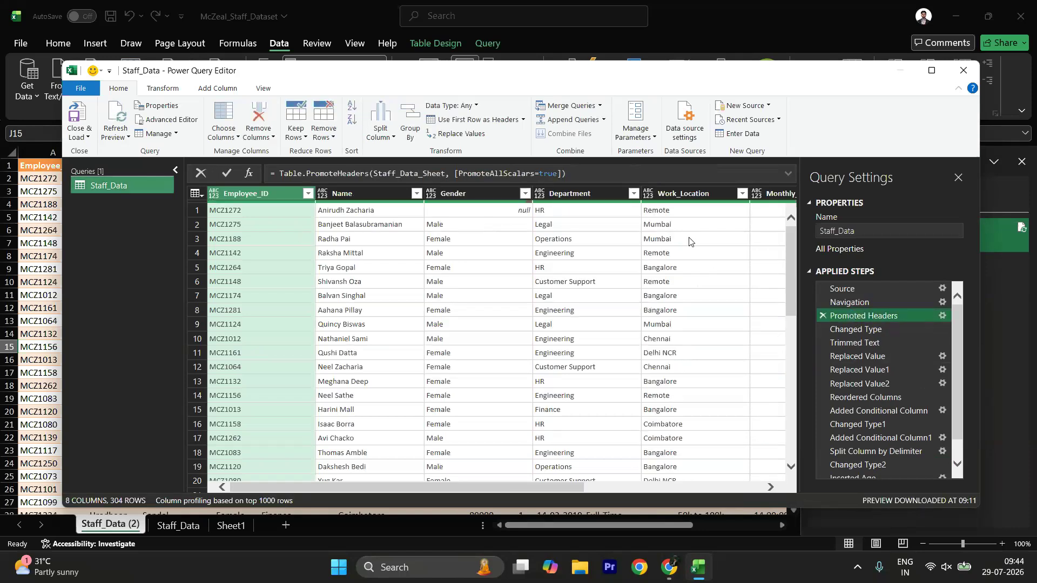
{"action": "left_click", "coordinate": [851, 291]}
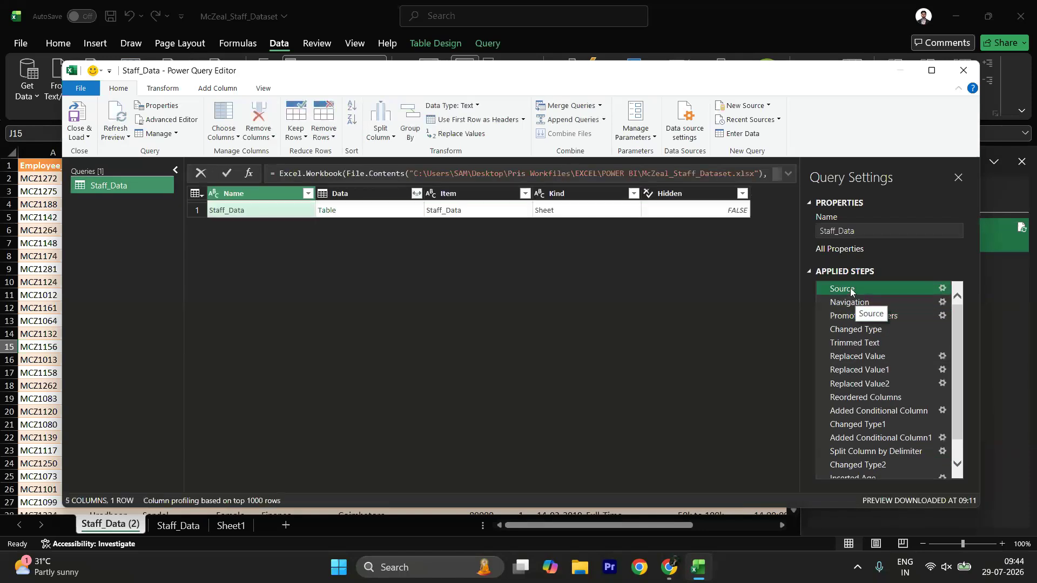
{"action": "left_click", "coordinate": [852, 312]}
{"action": "left_click", "coordinate": [847, 302]}
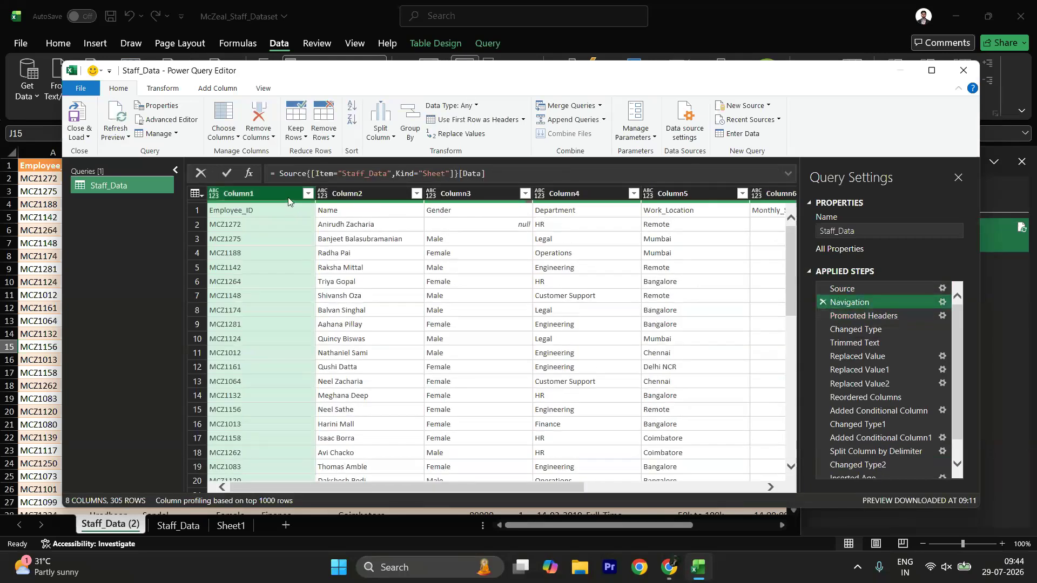
{"action": "left_click", "coordinate": [267, 213]}
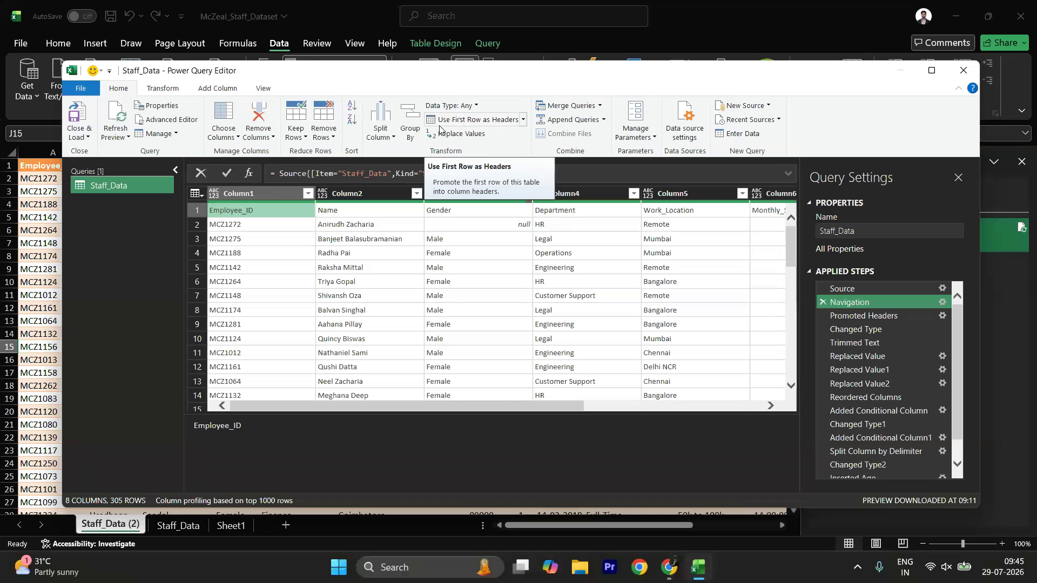
{"action": "left_click", "coordinate": [883, 318]}
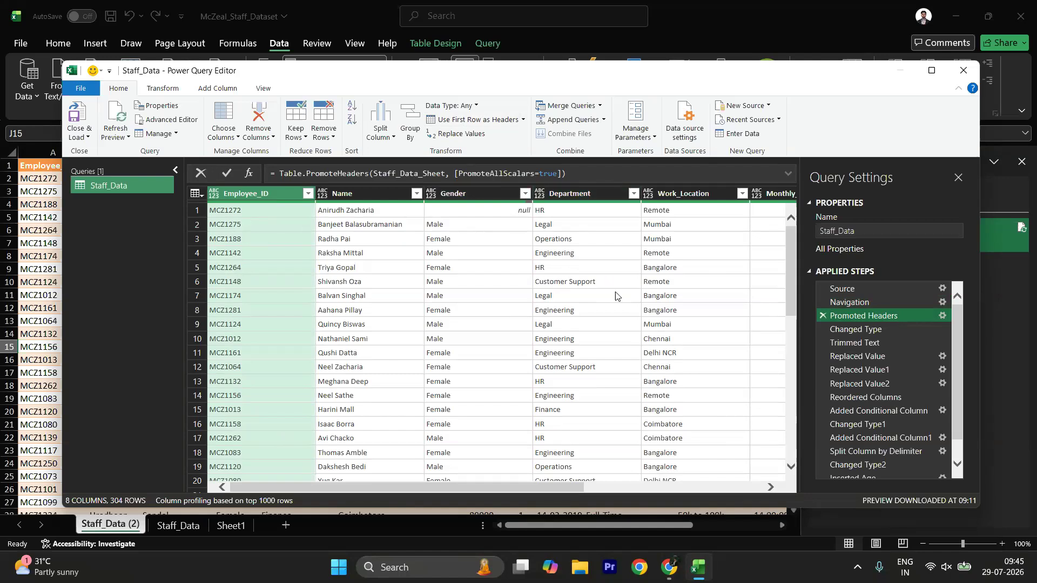
- Examine the Changed Type applied step and the data types of the columns through Start_Date
{"action": "left_click", "coordinate": [857, 330]}
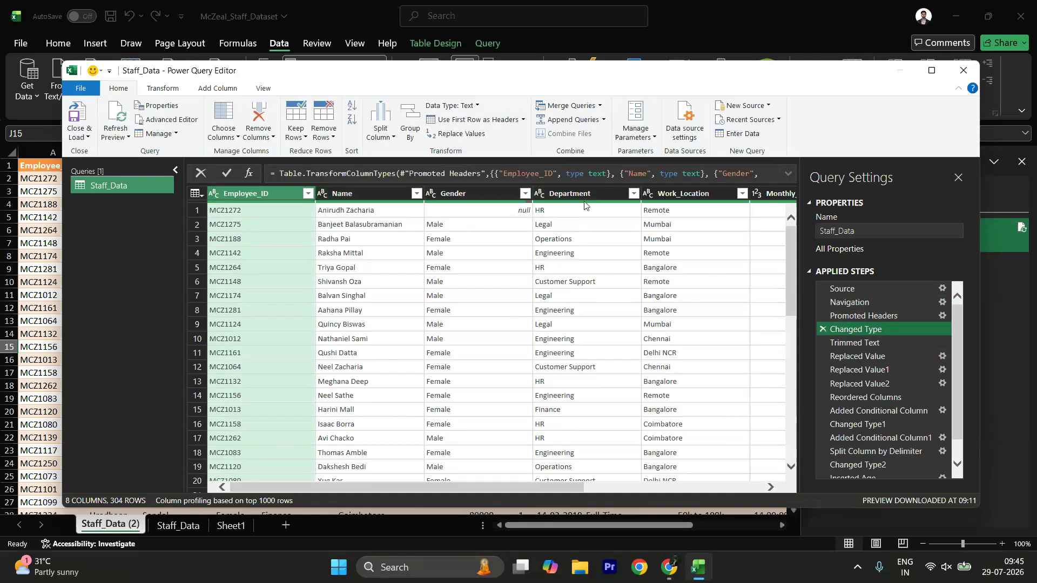
{"action": "left_click", "coordinate": [777, 193]}
{"action": "scroll", "coordinate": [705, 234], "scroll_direction": "right", "scroll_amount": 5}
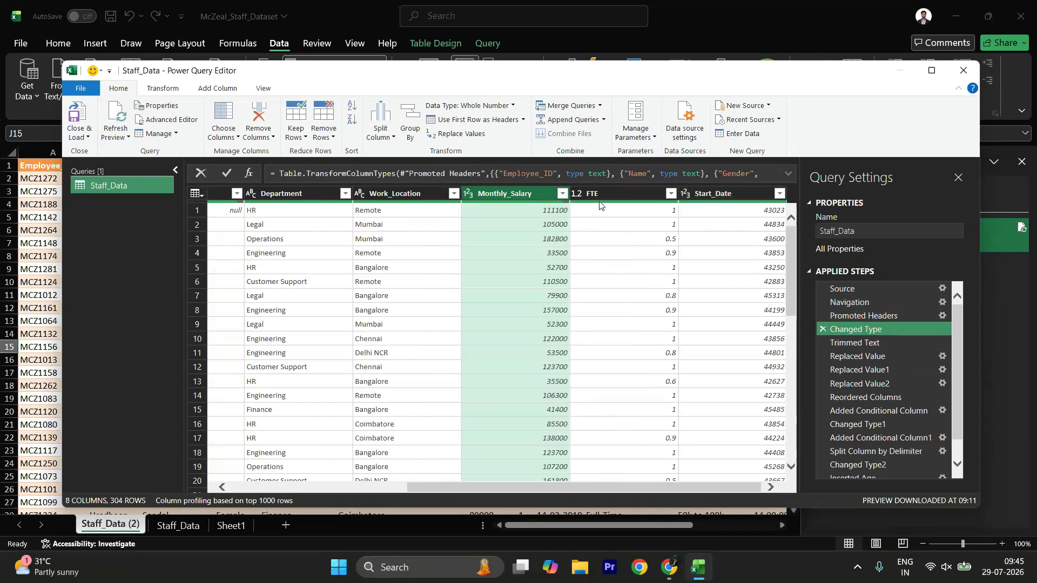
- Examine the Trimmed Text, Replaced Value and Replaced Value1 applied steps, comparing the "?" Department entry before and after replacement
{"action": "left_click", "coordinate": [890, 345]}
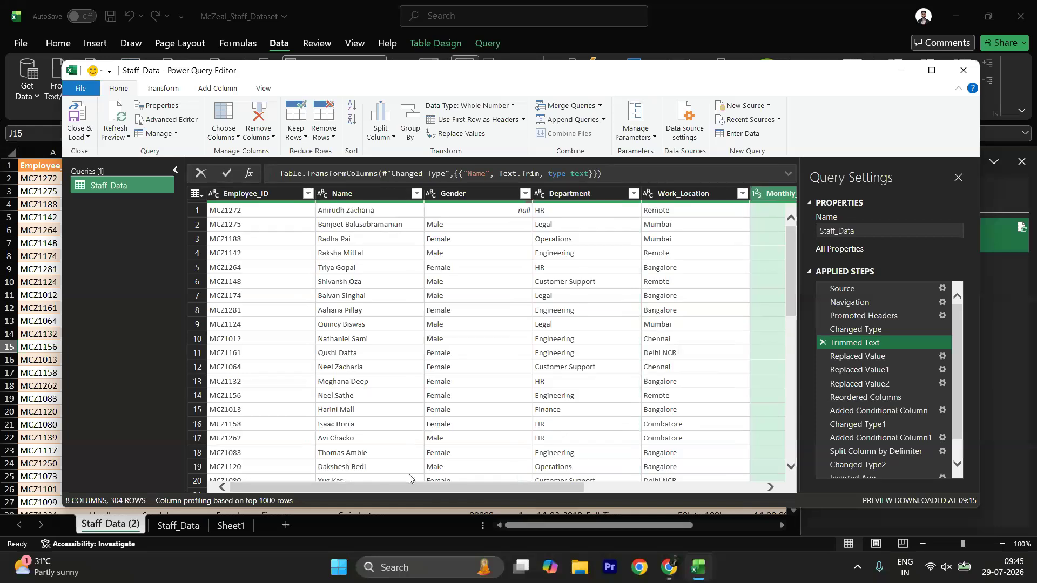
{"action": "left_click", "coordinate": [854, 357]}
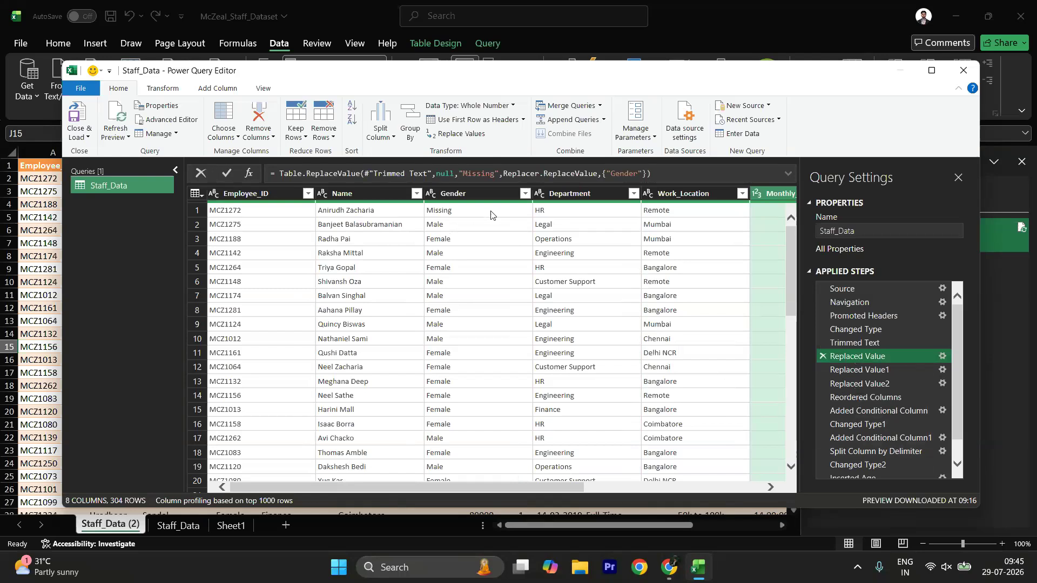
{"action": "scroll", "coordinate": [578, 416], "scroll_direction": "down", "scroll_amount": 7}
{"action": "scroll", "coordinate": [578, 416], "scroll_direction": "down", "scroll_amount": 1}
{"action": "left_click", "coordinate": [562, 378]}
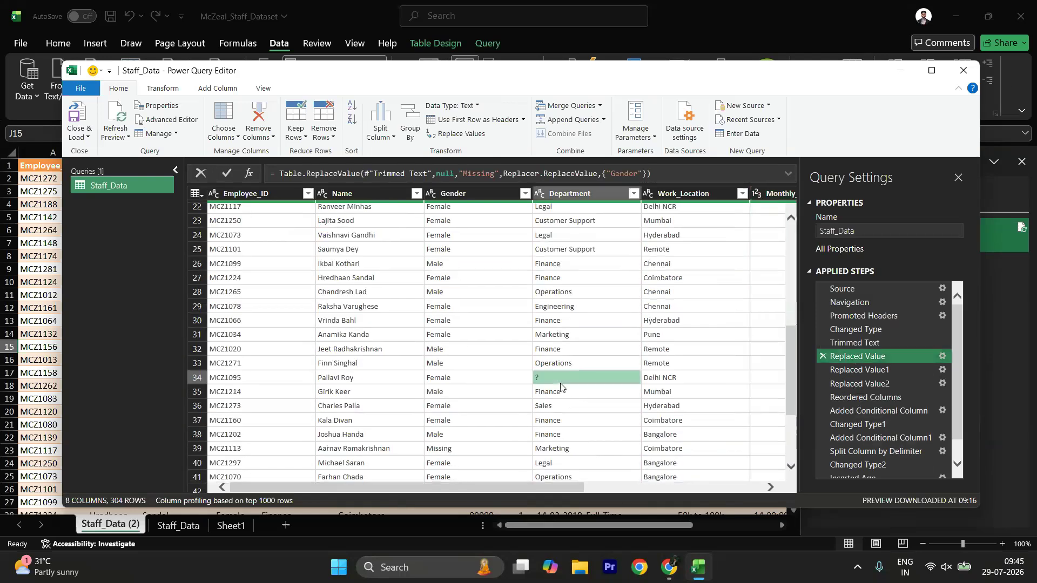
{"action": "left_click", "coordinate": [875, 372]}
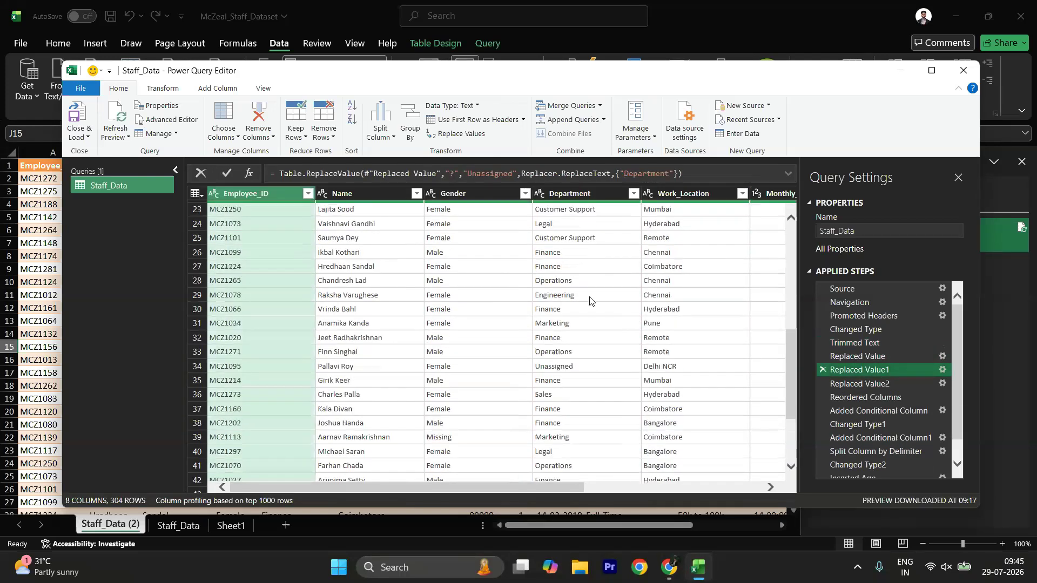
- Examine the Reordered Columns applied step and its column order through Start_Date
{"action": "left_click", "coordinate": [874, 398]}
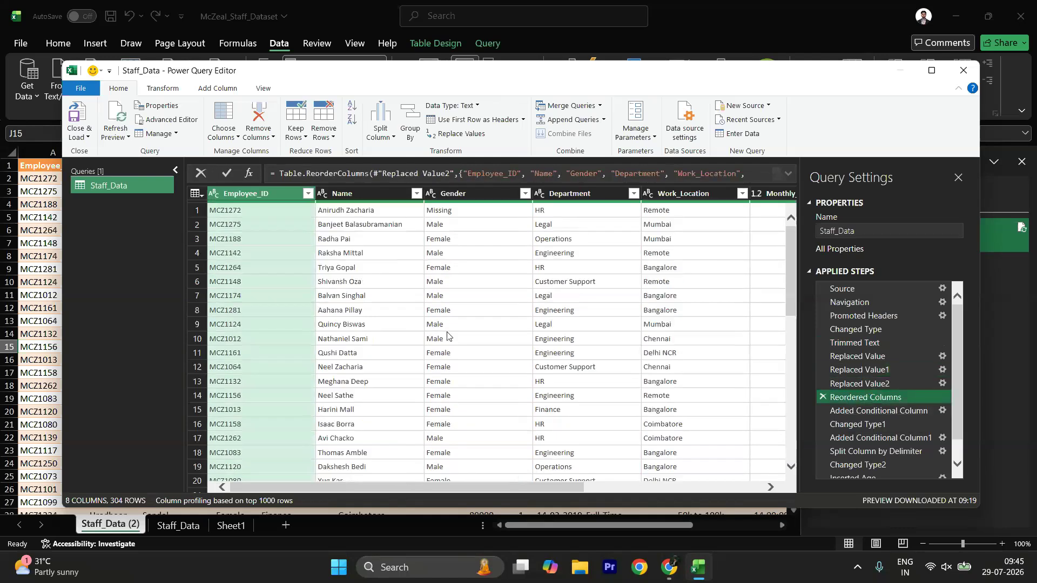
{"action": "scroll", "coordinate": [551, 343], "scroll_direction": "right", "scroll_amount": 2}
{"action": "scroll", "coordinate": [551, 343], "scroll_direction": "right", "scroll_amount": 3}
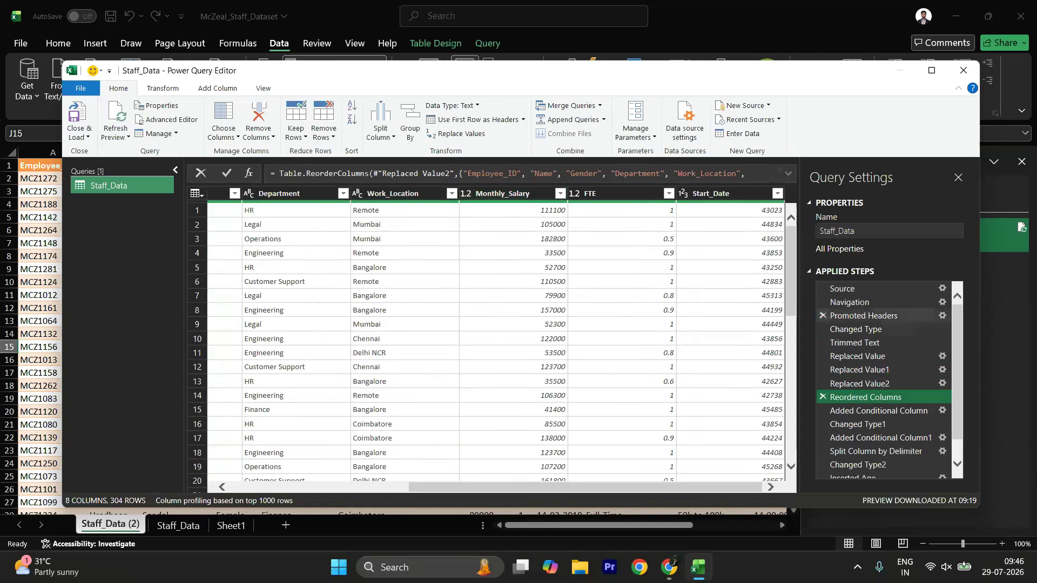
- Examine the Added Conditional Column applied step and the Employment_type column it adds from FTE
{"action": "left_click", "coordinate": [894, 414]}
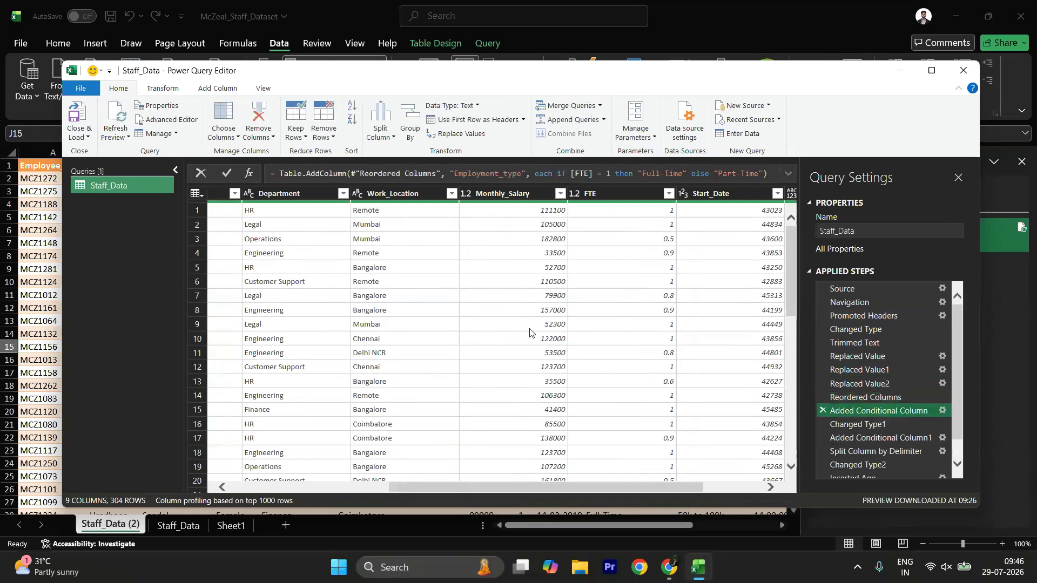
{"action": "scroll", "coordinate": [532, 332], "scroll_direction": "right", "scroll_amount": 2}
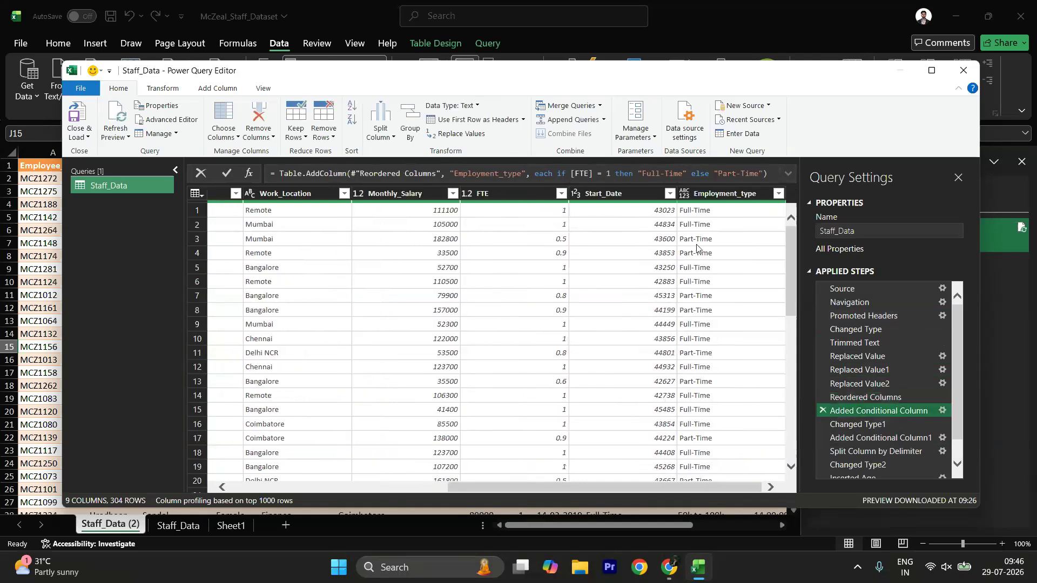
{"action": "left_click", "coordinate": [703, 193]}
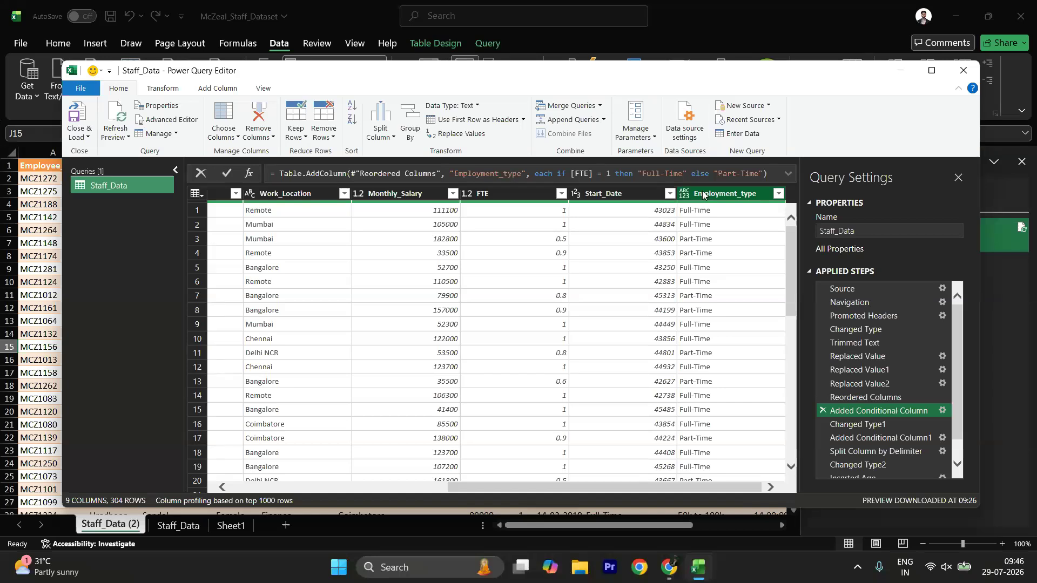
{"action": "left_click", "coordinate": [216, 89]}
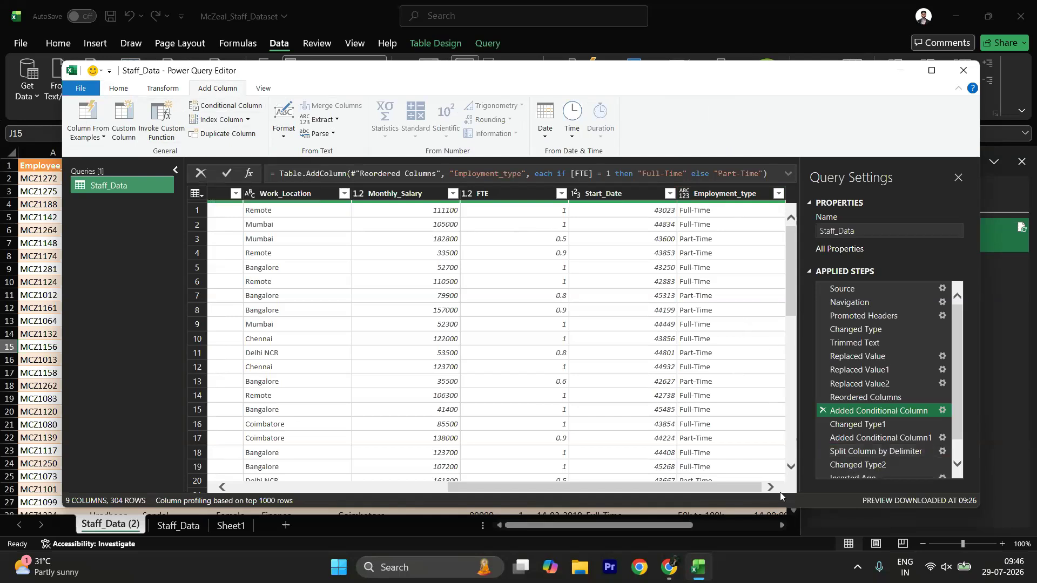
- Examine the Changed Type1 applied step, comparing the Start_Date column with the preceding Added Conditional Column step
{"action": "left_click", "coordinate": [846, 425]}
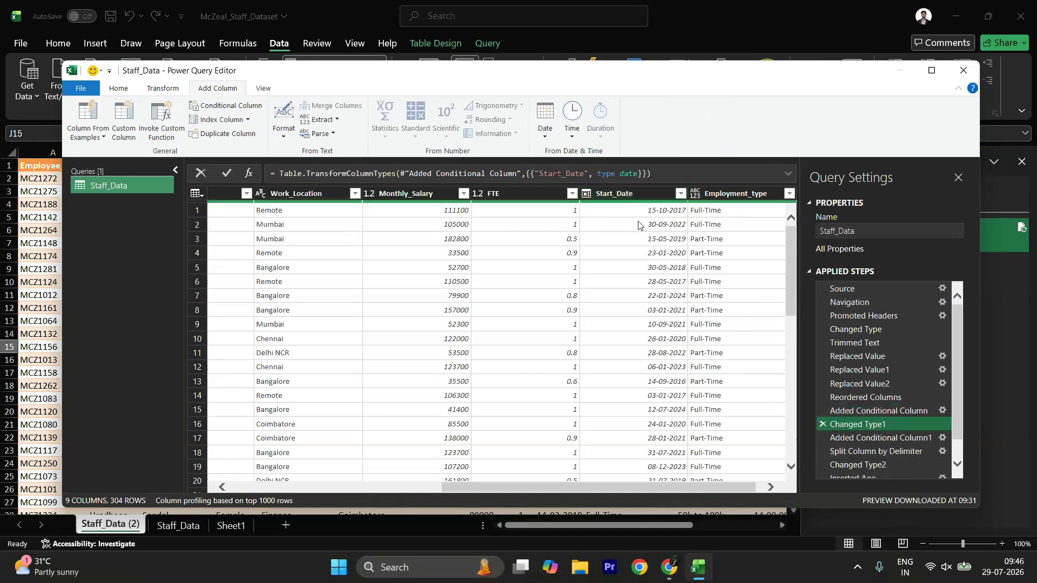
{"action": "left_click", "coordinate": [866, 413]}
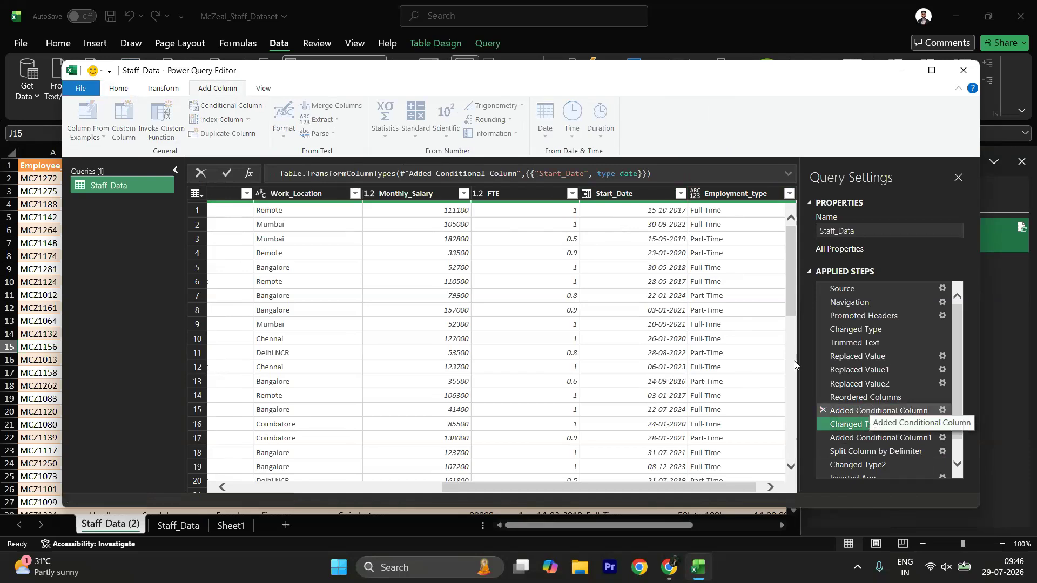
{"action": "left_click", "coordinate": [847, 426]}
- Examine the Added Conditional Column1, Split Column by Delimiter and Changed Type2 applied steps, covering Salary Buckets and the split name columns
{"action": "scroll", "coordinate": [846, 424], "scroll_direction": "down", "scroll_amount": 1}
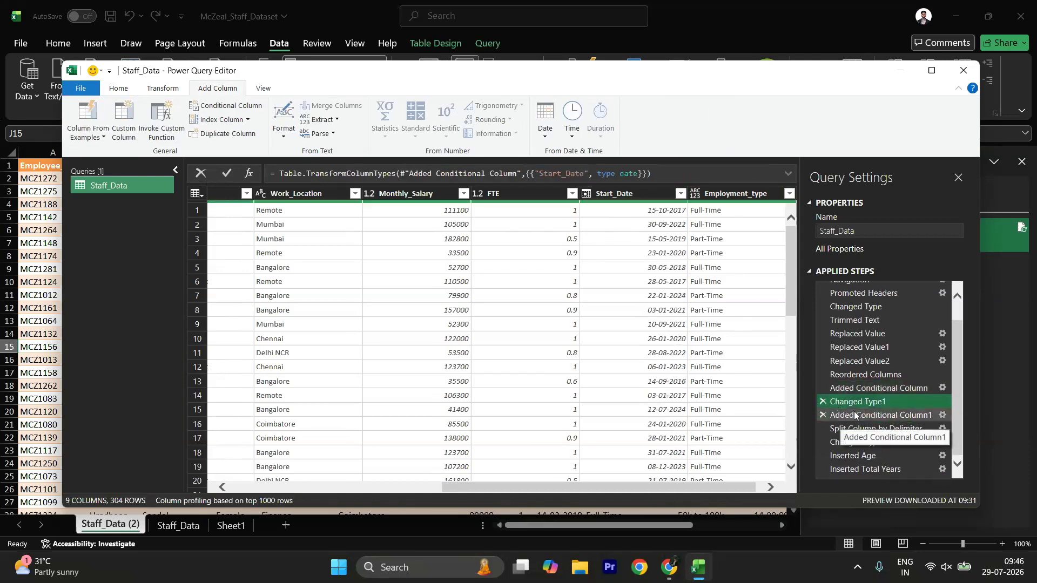
{"action": "left_click", "coordinate": [850, 415]}
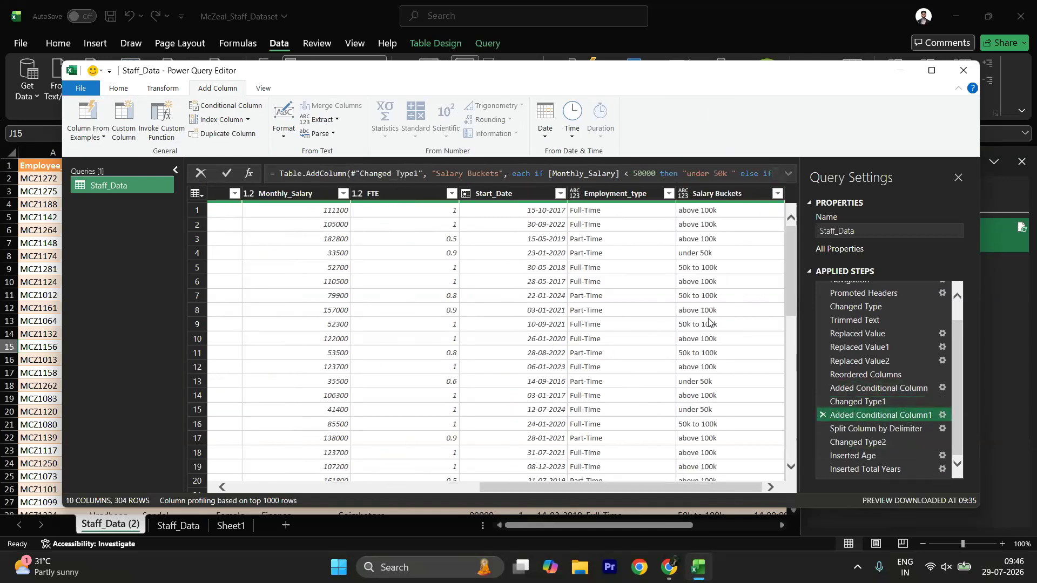
{"action": "left_click", "coordinate": [863, 434]}
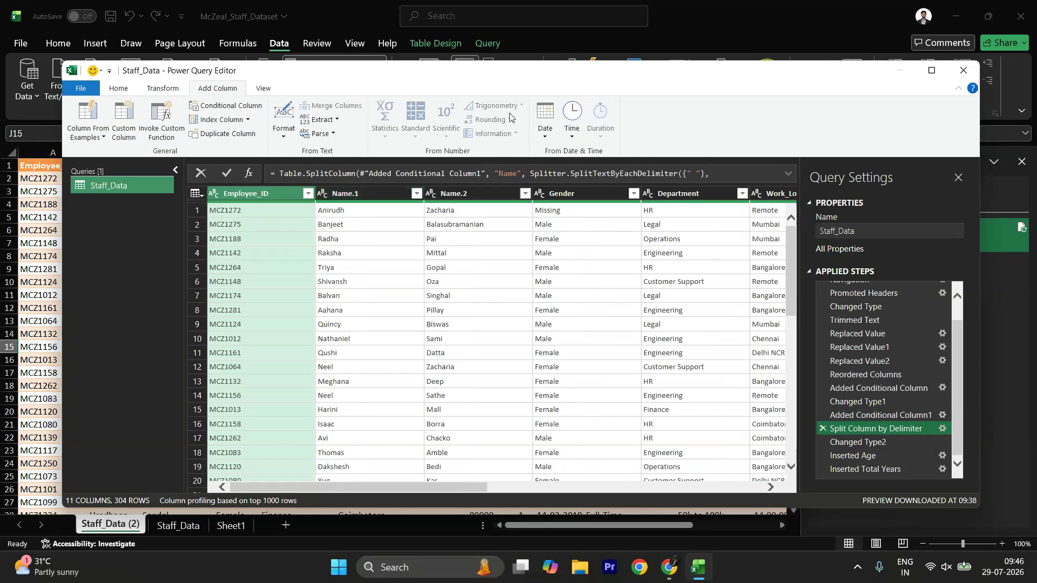
{"action": "left_click", "coordinate": [850, 443]}
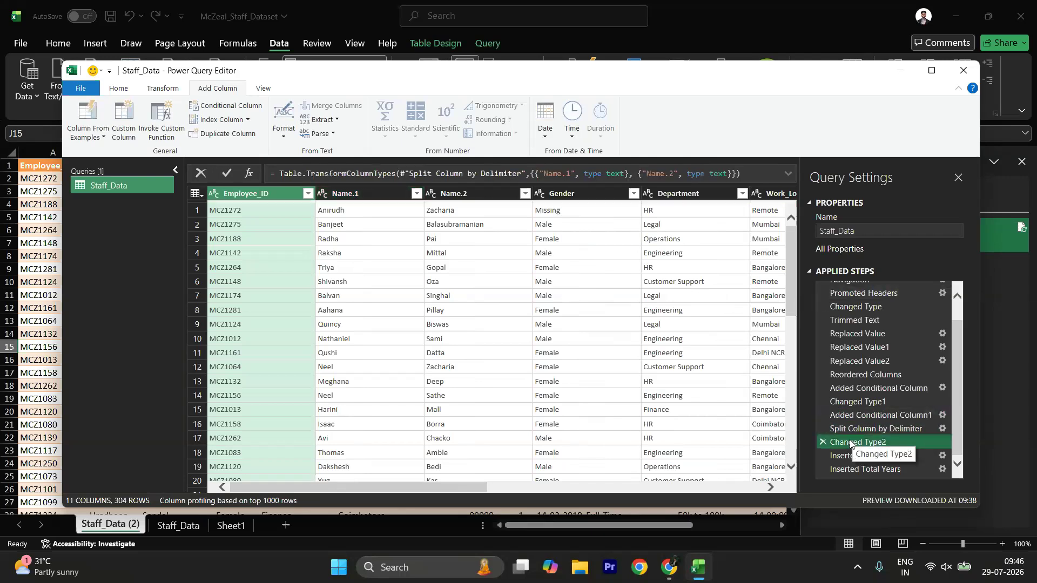
{"action": "scroll", "coordinate": [541, 290], "scroll_direction": "right", "scroll_amount": 5}
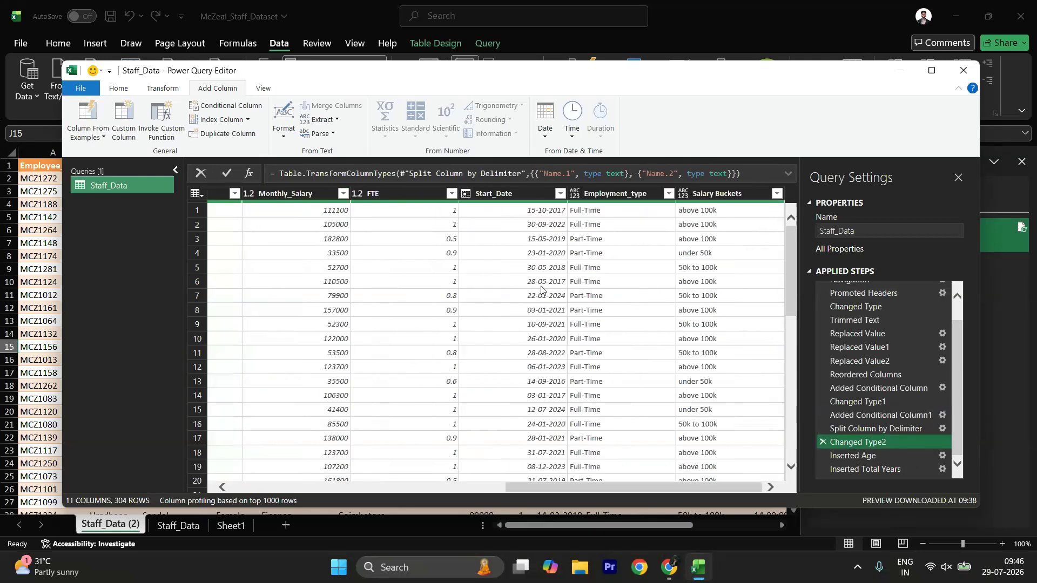
{"action": "scroll", "coordinate": [541, 290], "scroll_direction": "left", "scroll_amount": 5}
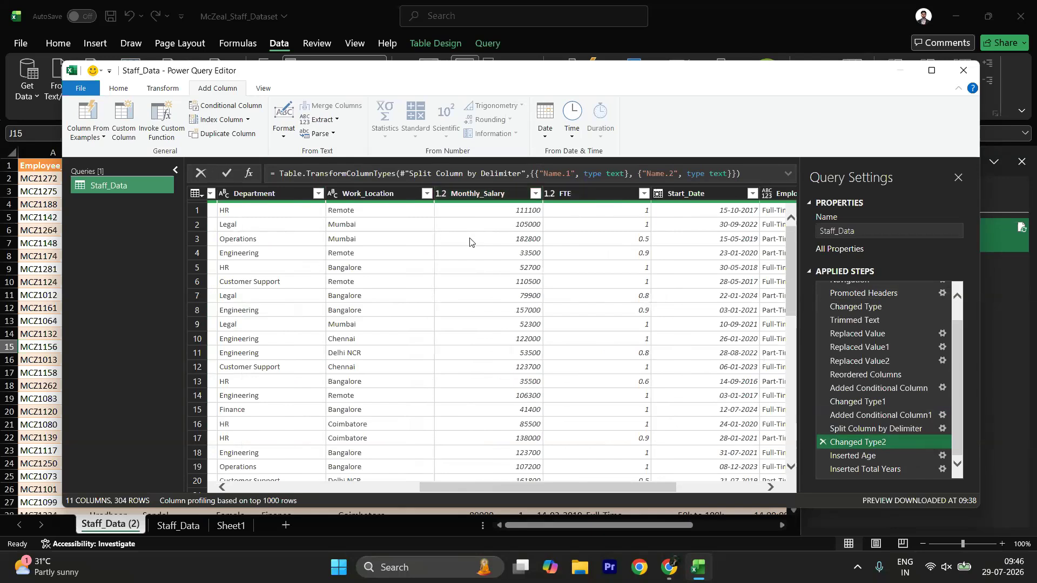
- Try moving the Split Column by Delimiter step below Changed Type2, and restore the original step order
{"action": "left_click_drag", "start_coordinate": [871, 429], "coordinate": [861, 444]}
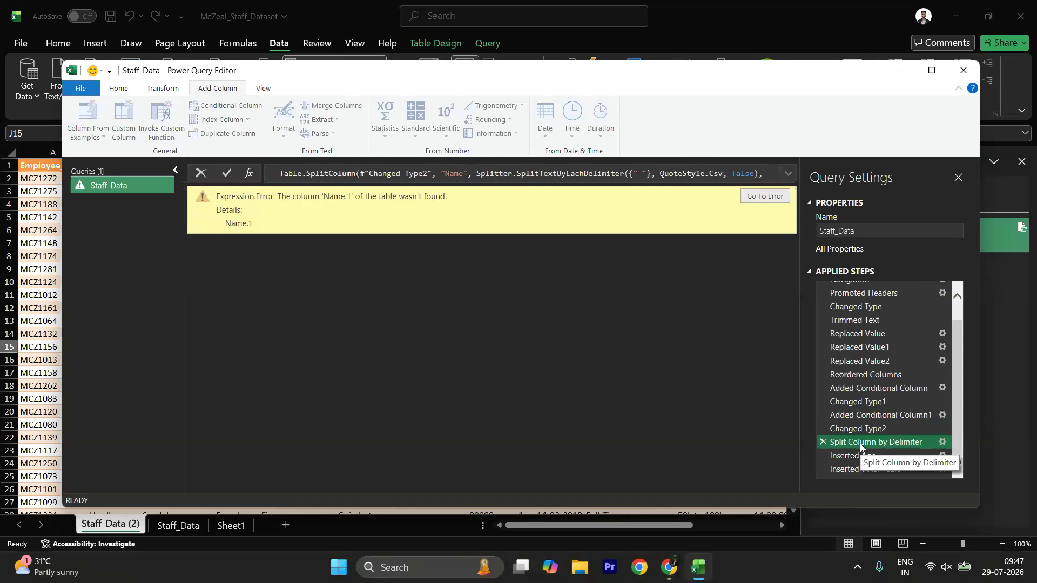
{"action": "left_click_drag", "start_coordinate": [860, 443], "coordinate": [860, 430]}
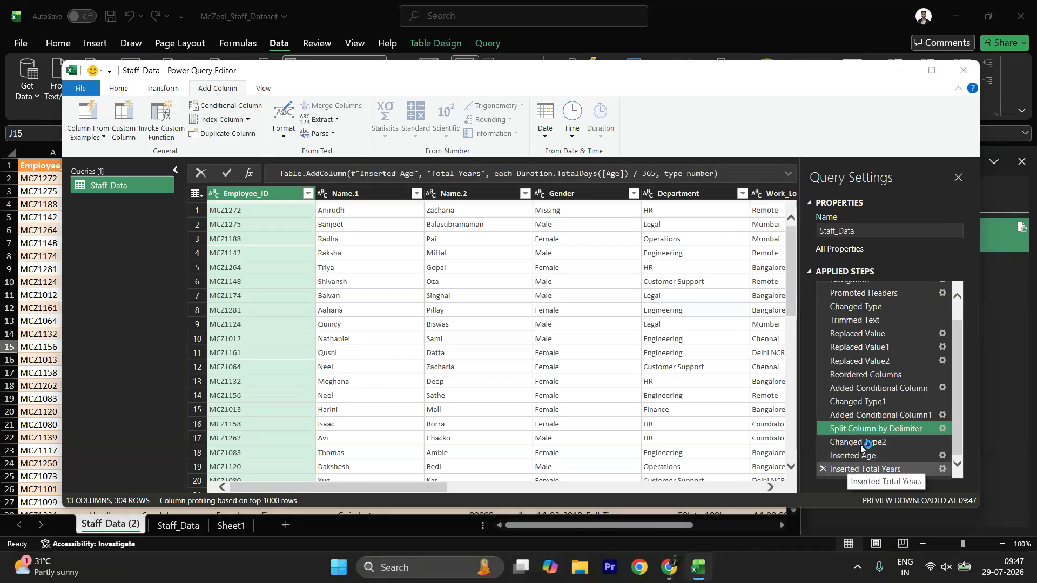
- Examine the Inserted Age and Inserted Total Years applied steps, including the Total Years custom column formula
{"action": "double_click", "coordinate": [848, 460]}
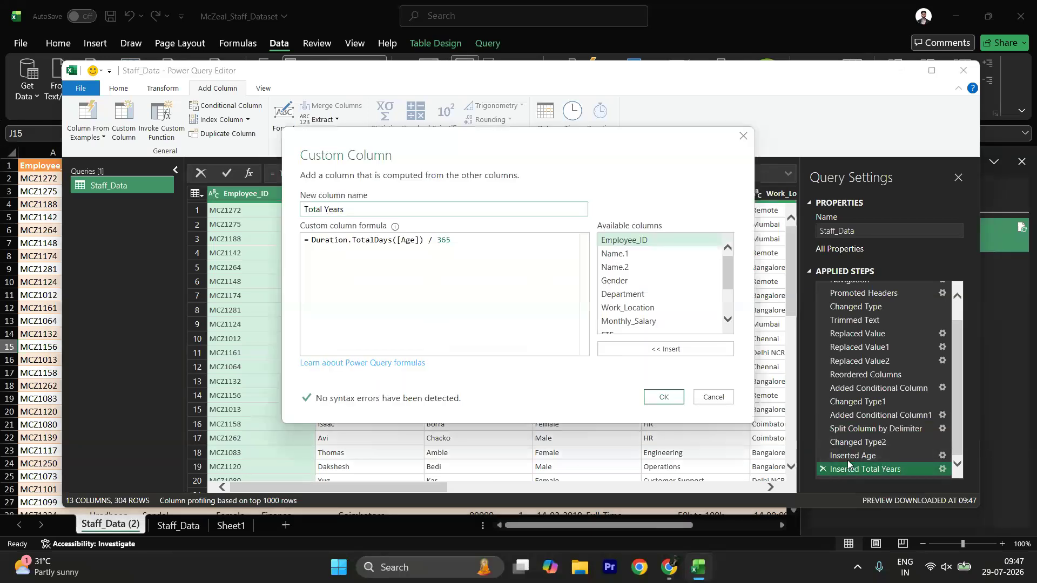
{"action": "left_click", "coordinate": [713, 395]}
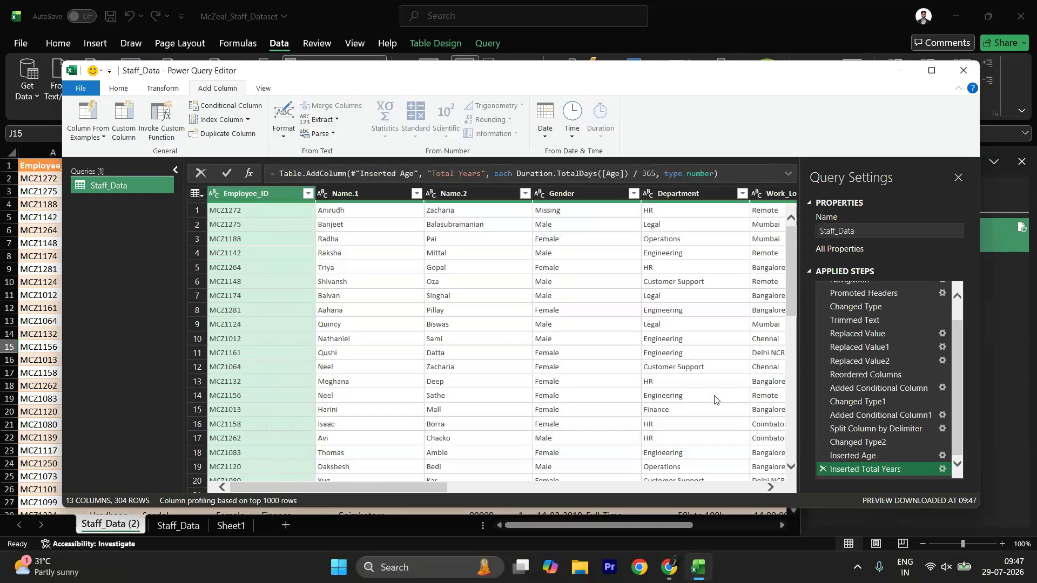
{"action": "left_click", "coordinate": [864, 457]}
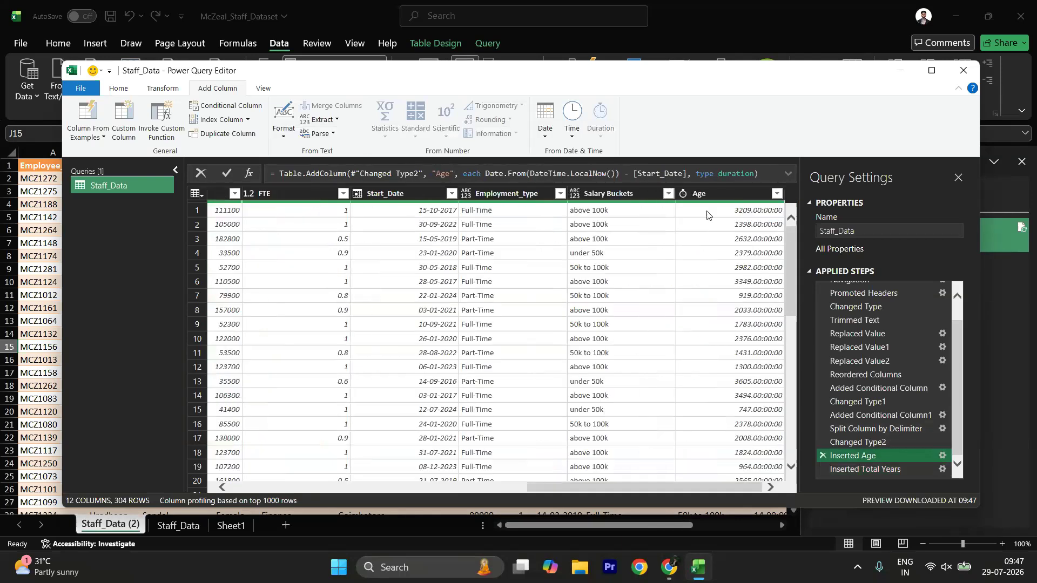
{"action": "left_click", "coordinate": [876, 470]}
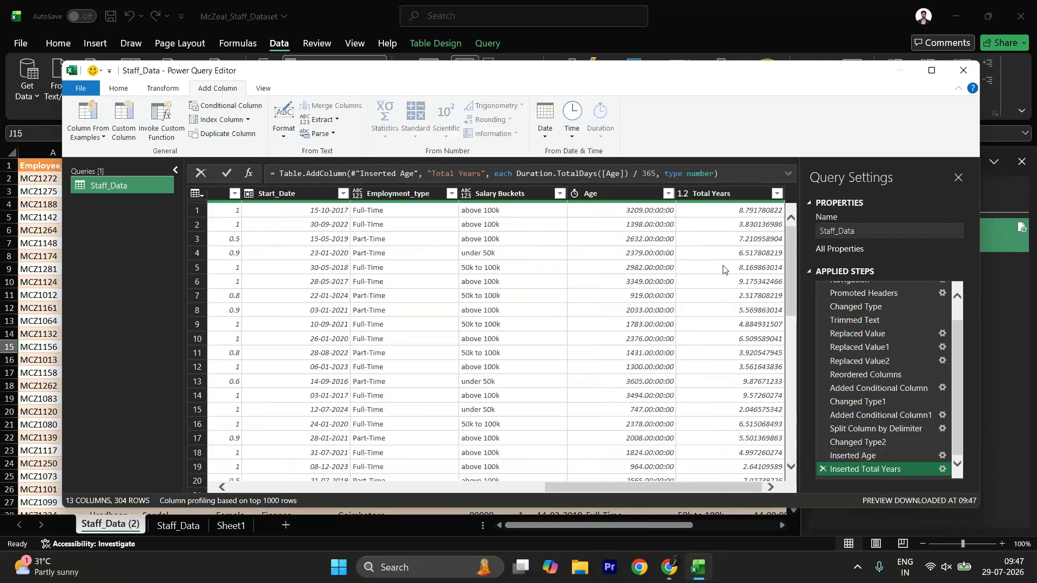
{"action": "scroll", "coordinate": [868, 379], "scroll_direction": "up", "scroll_amount": 1}
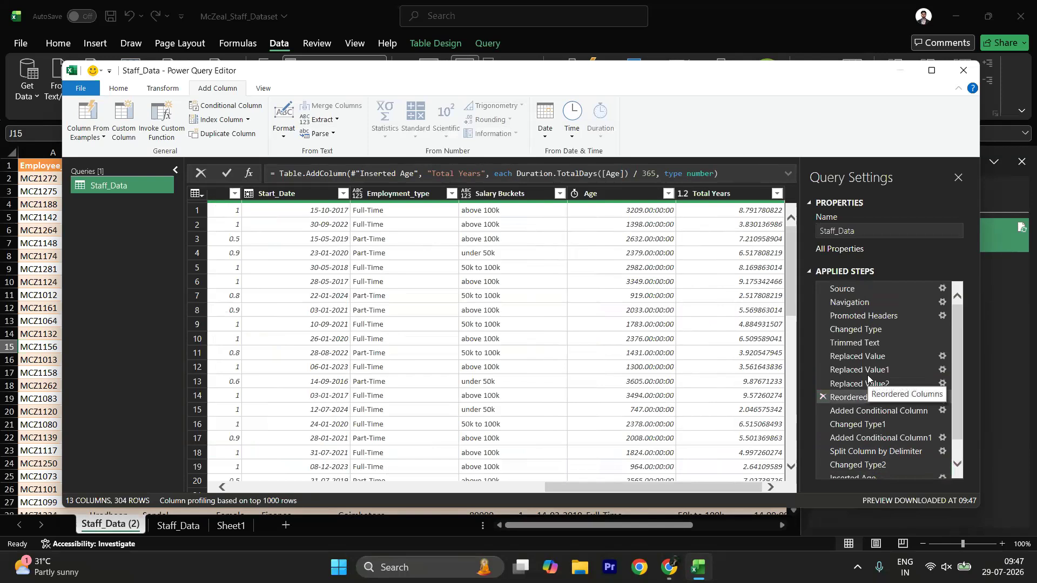
- Close the Query Settings pane and exit the Power Query Editor to return to the loaded worksheet
{"action": "left_click", "coordinate": [958, 178]}
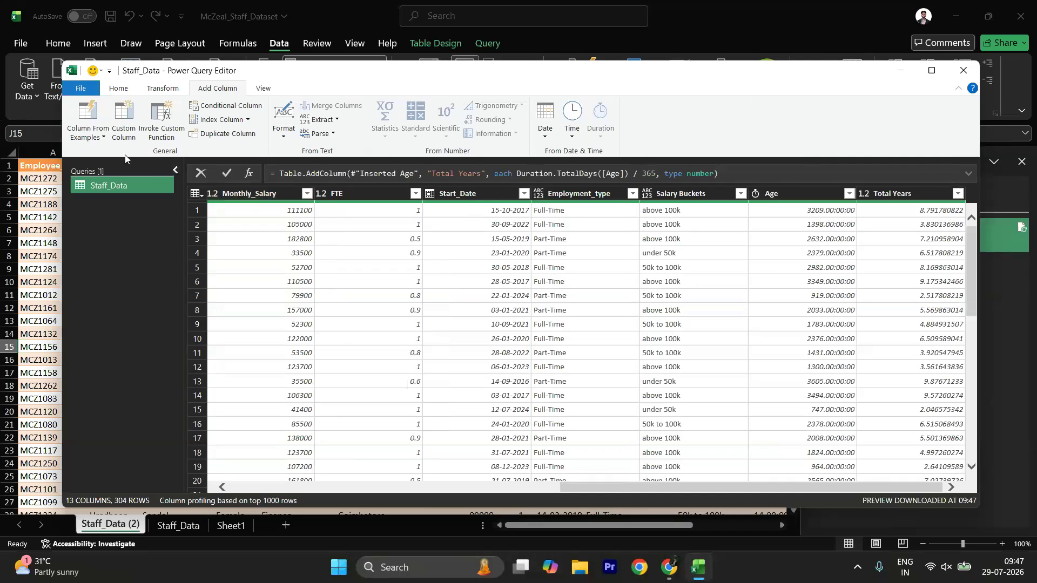
{"action": "left_click", "coordinate": [963, 70]}
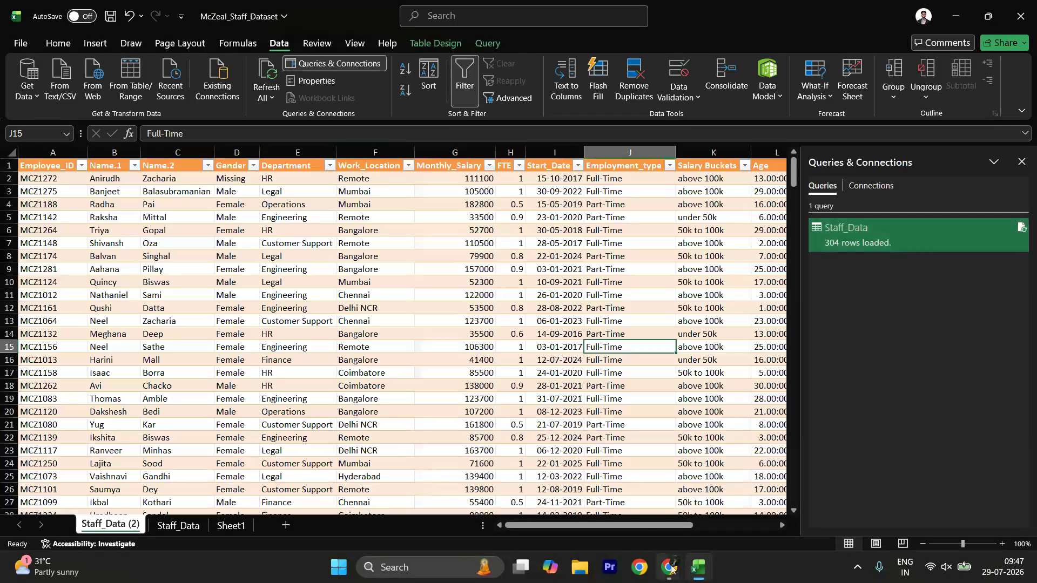
- Switch to Chrome, view the Day 1 live class item's settings in the Course Builder, and return to the live class meeting
{"action": "mouse_move", "coordinate": [669, 567]}
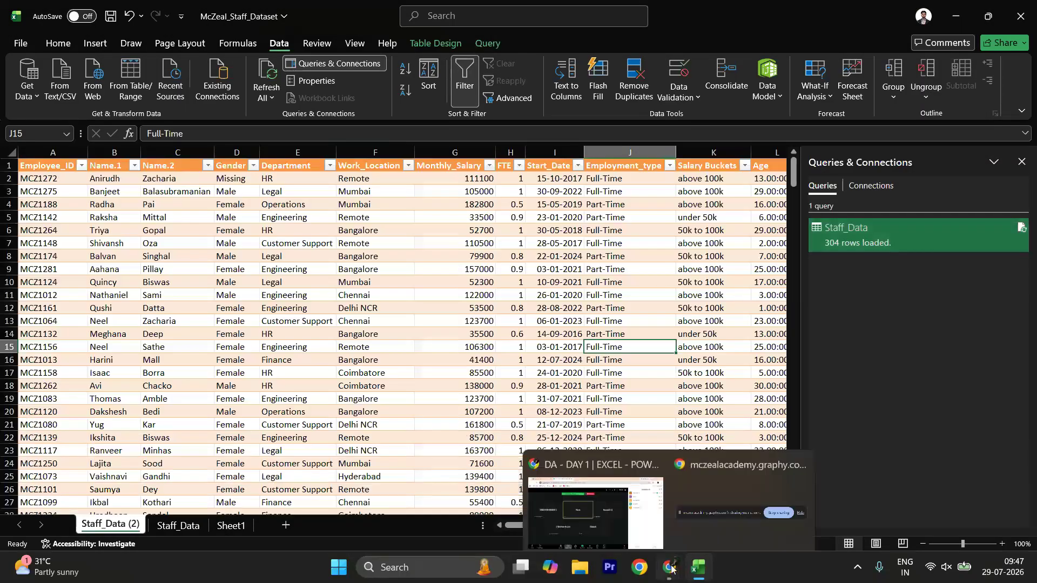
{"action": "left_click", "coordinate": [610, 525]}
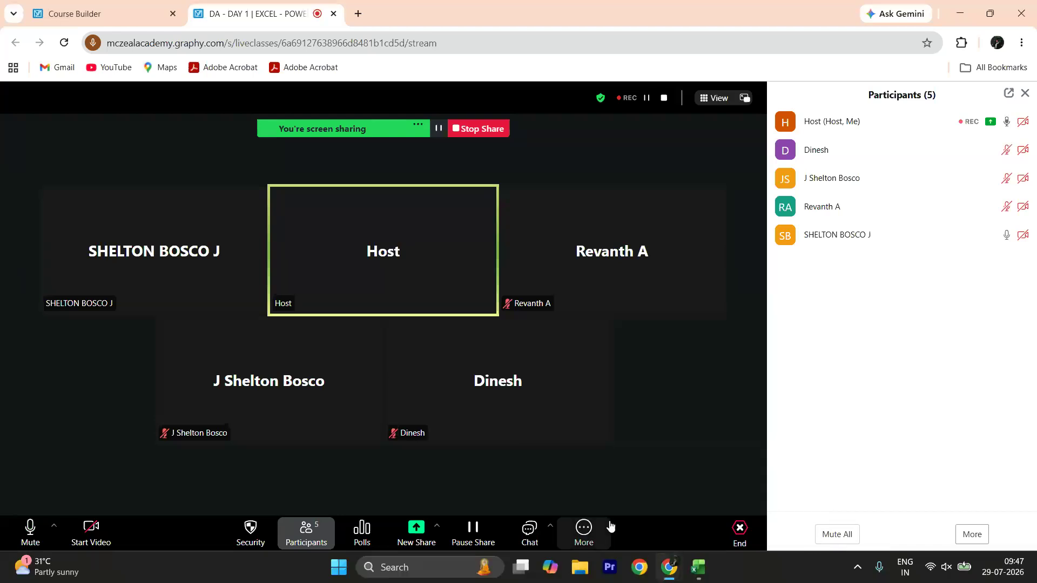
{"action": "left_click", "coordinate": [144, 17]}
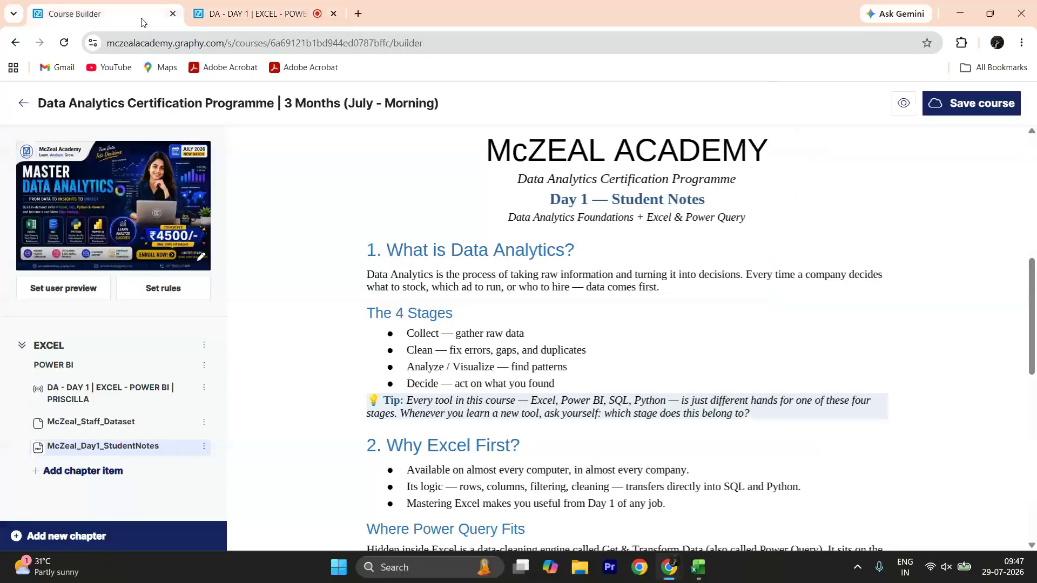
{"action": "left_click", "coordinate": [74, 400]}
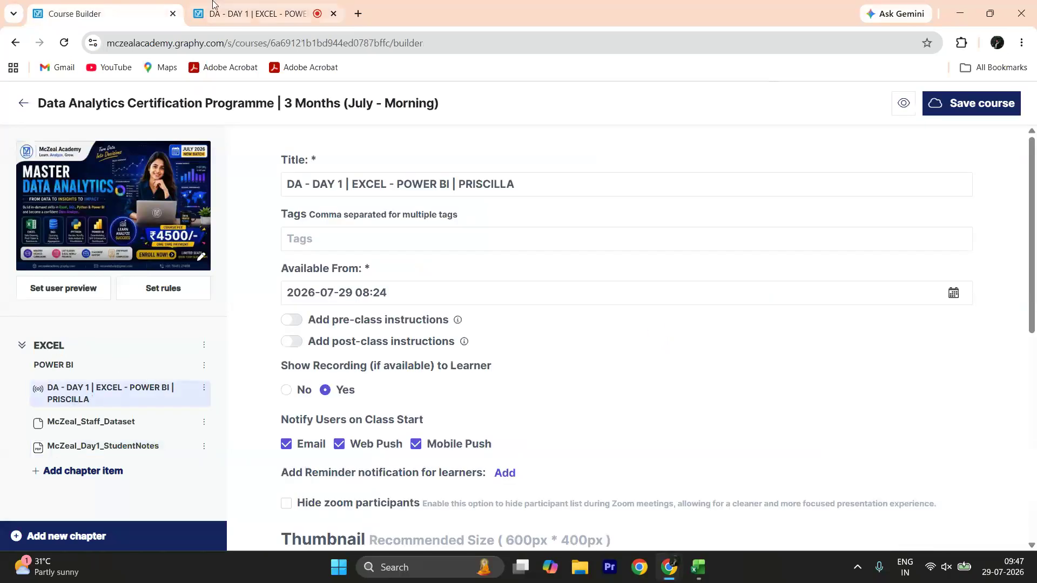
{"action": "left_click", "coordinate": [277, 17]}
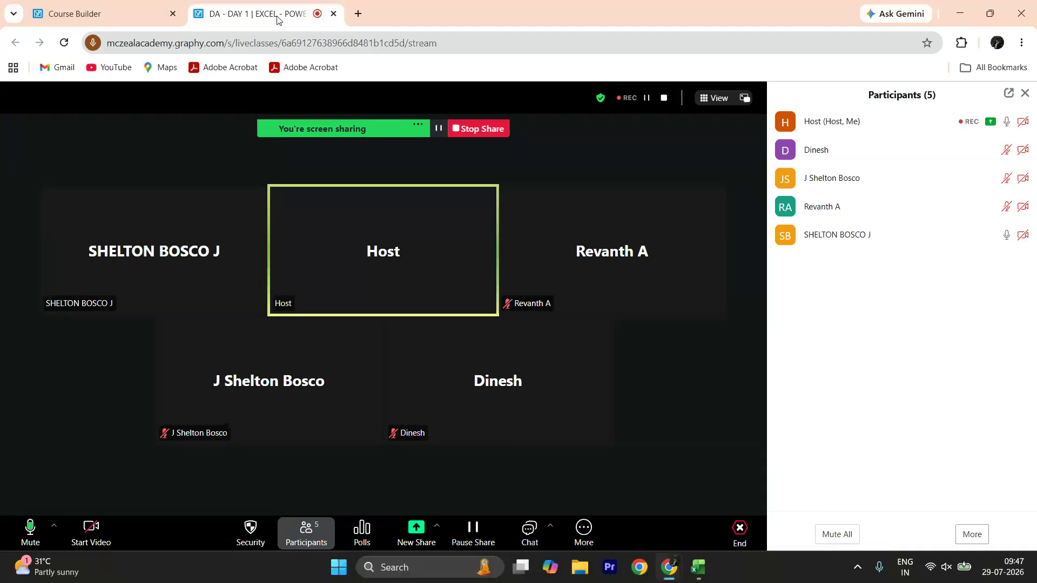